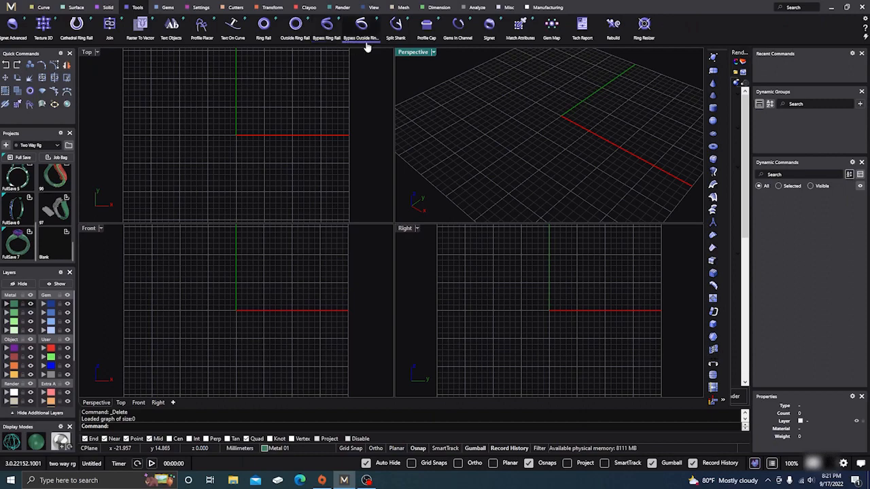
# Step: Start a cathedral ring rail, raise its upper ends slightly and set the top thickness to 1.3 mm
pyautogui.click(77, 26)
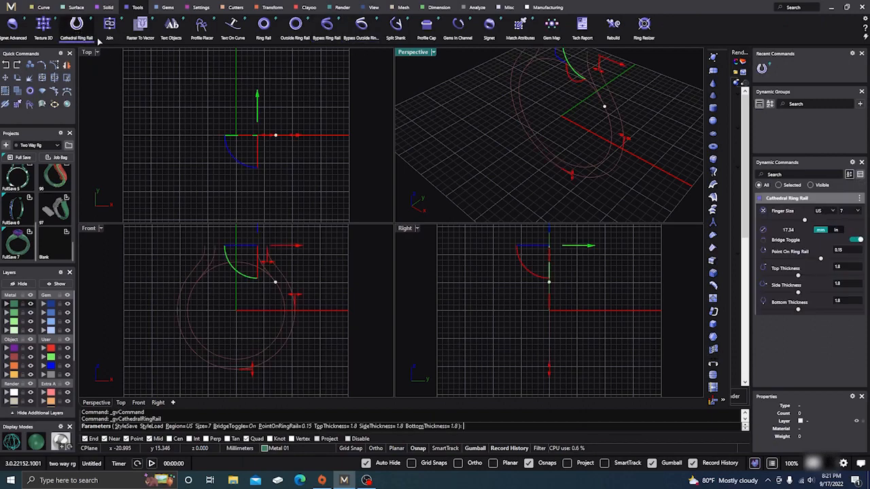
pyautogui.doubleClick(410, 55)
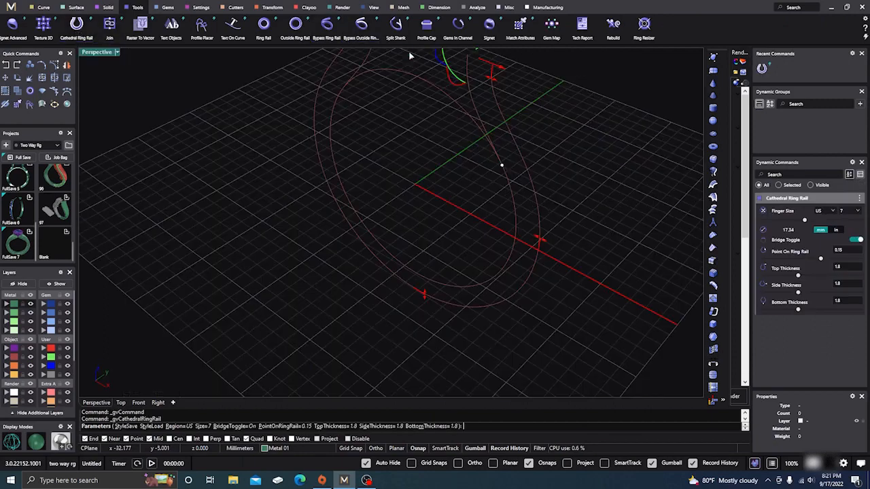
pyautogui.scroll(-4, 426, 270)
pyautogui.moveTo(427, 279); pyautogui.dragTo(446, 237, button='right')
pyautogui.scroll(4, 433, 254)
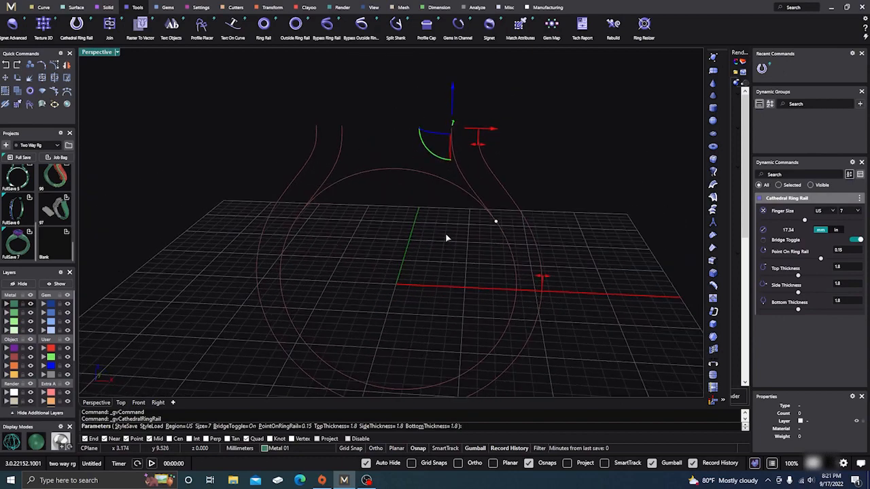
pyautogui.moveTo(453, 88); pyautogui.dragTo(450, 77)
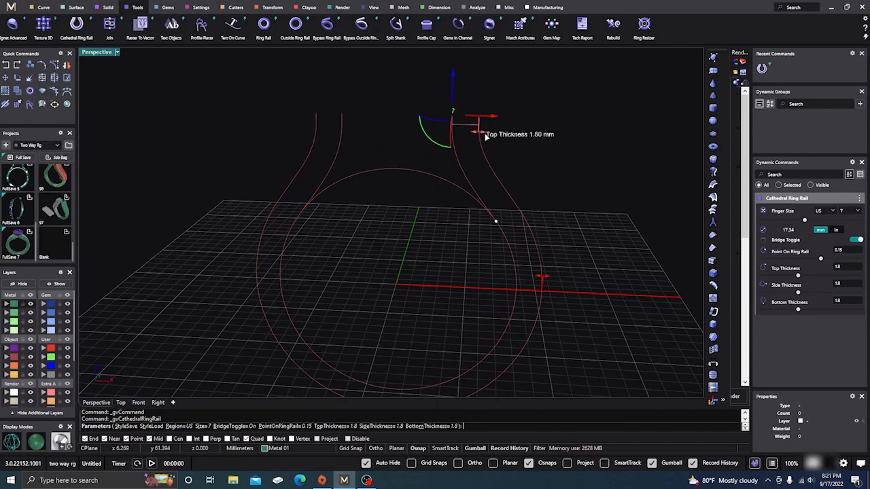
pyautogui.moveTo(481, 135); pyautogui.dragTo(472, 134)
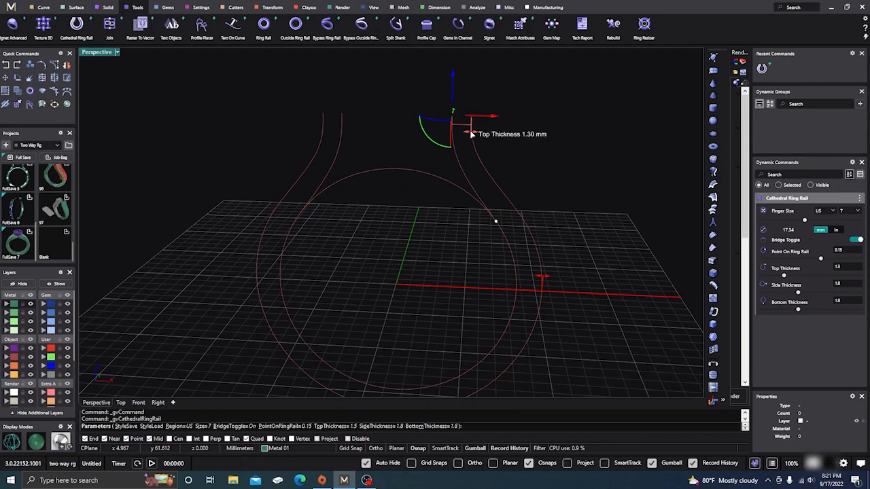
# Step: Set both the side thickness and the bottom thickness of the ring rail to 2.5 mm
pyautogui.moveTo(515, 157)
pyautogui.mouseDown(button='right')
pyautogui.moveTo(505, 163)
pyautogui.moveTo(527, 157)
pyautogui.mouseUp(button='right')
pyautogui.moveTo(545, 274); pyautogui.dragTo(553, 275)
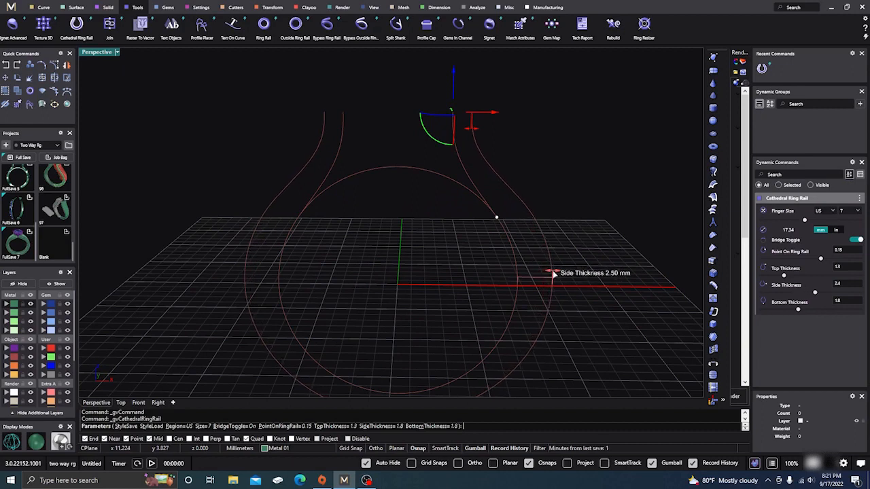
pyautogui.scroll(-8, 514, 227)
pyautogui.scroll(8, 481, 331)
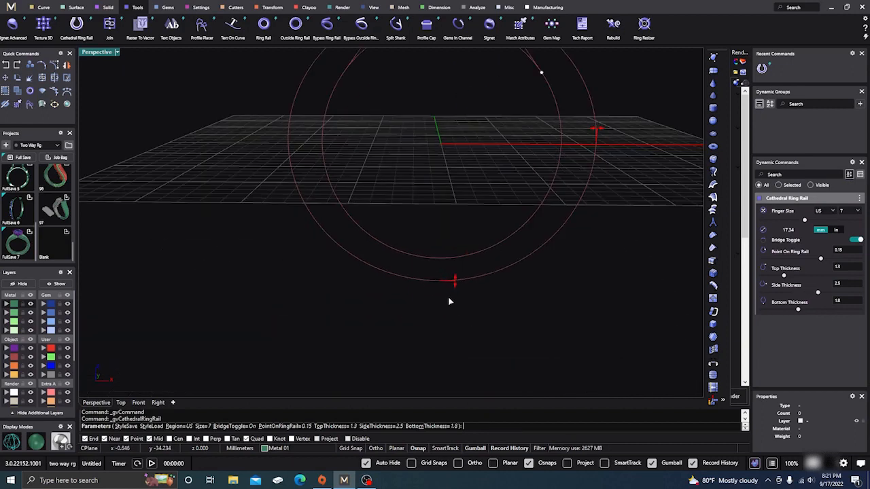
pyautogui.moveTo(455, 285); pyautogui.dragTo(460, 292)
# Step: Move the rail's upper ends slightly closer together and finish the cathedral ring rail
pyautogui.scroll(-6, 400, 369)
pyautogui.moveTo(385, 377); pyautogui.dragTo(411, 335, button='right')
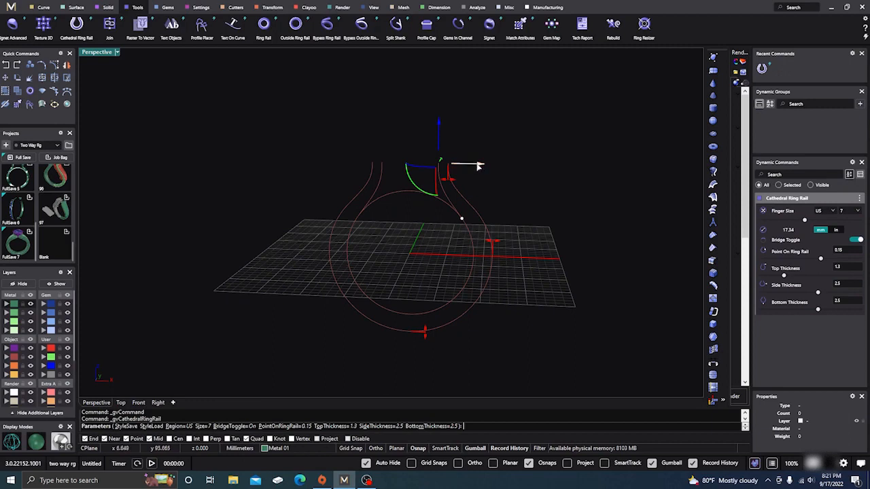
pyautogui.moveTo(478, 164); pyautogui.dragTo(474, 164)
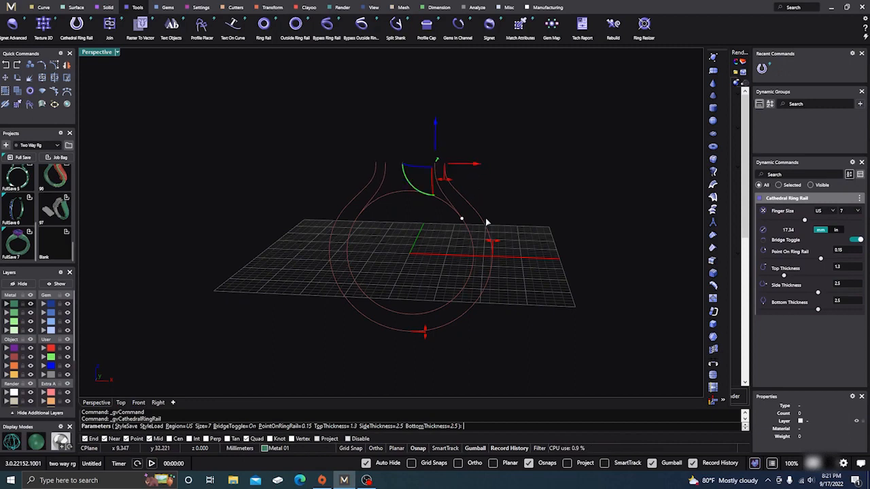
pyautogui.press('Return')
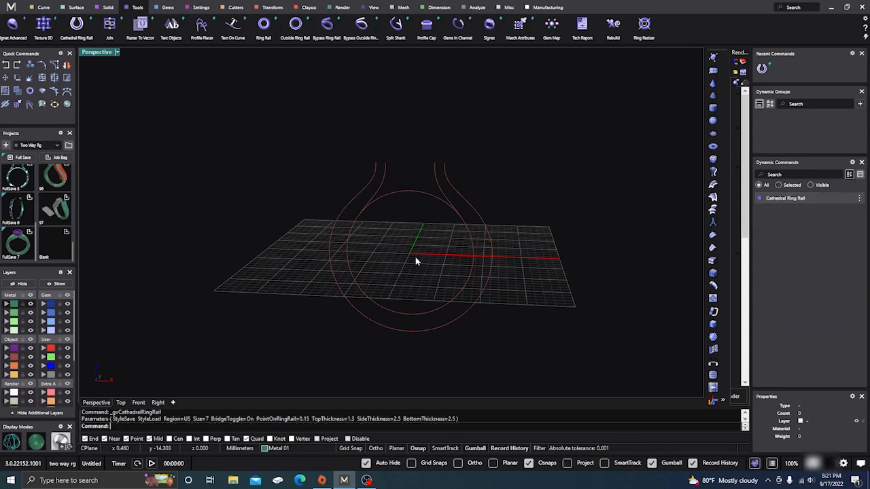
# Step: Place a profile at the upper end of the inner rail curve, using the shank profile profileplacerCF_03 from the library
pyautogui.moveTo(416, 257); pyautogui.dragTo(383, 279, button='right')
pyautogui.moveTo(415, 241); pyautogui.dragTo(412, 245, button='right')
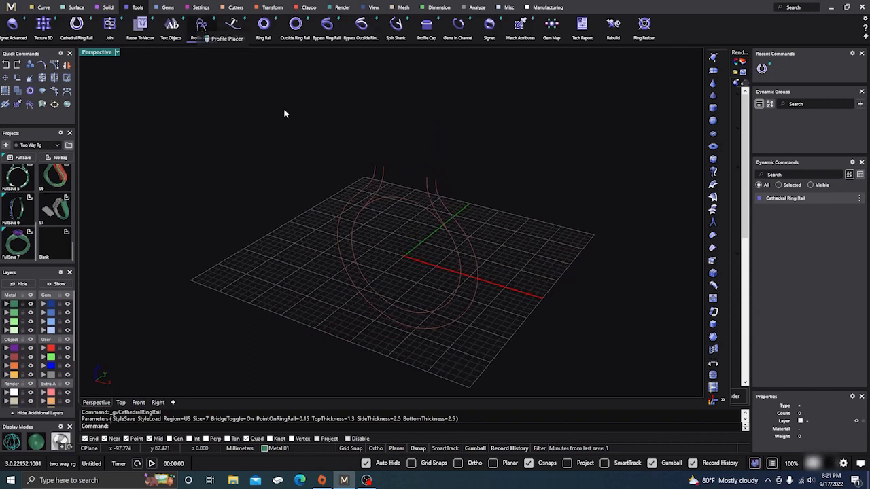
pyautogui.click(431, 207)
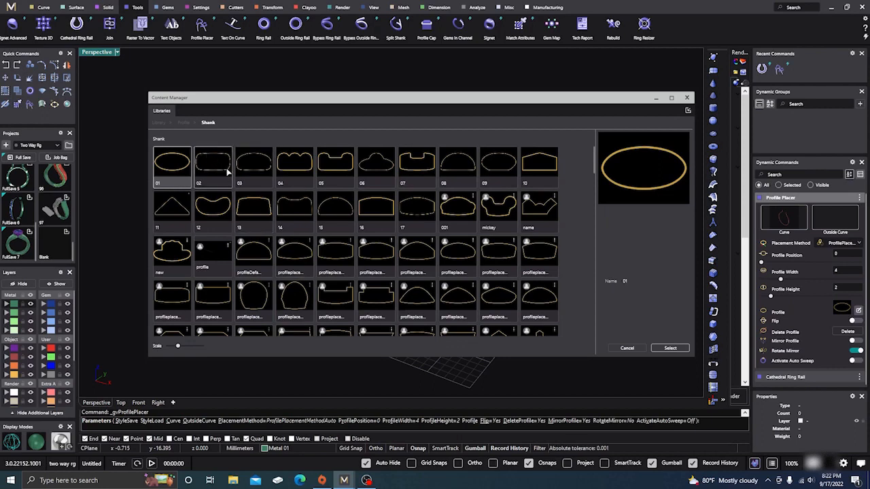
pyautogui.click(377, 256)
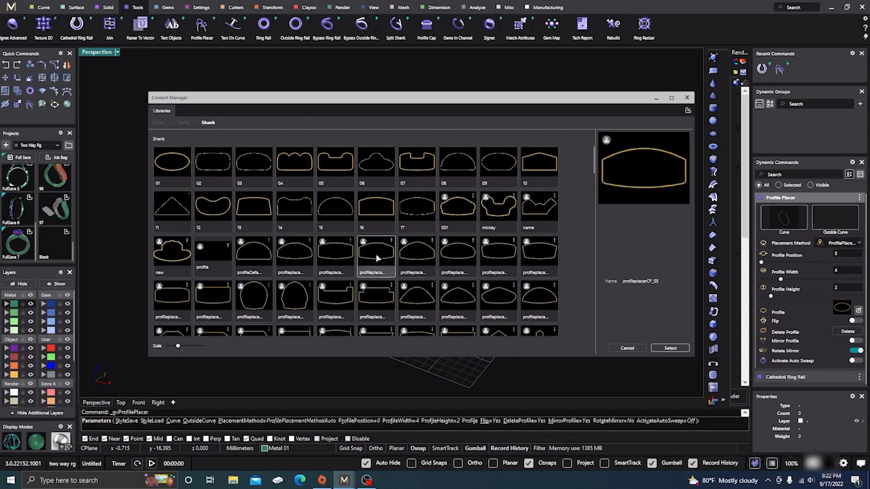
pyautogui.click(669, 348)
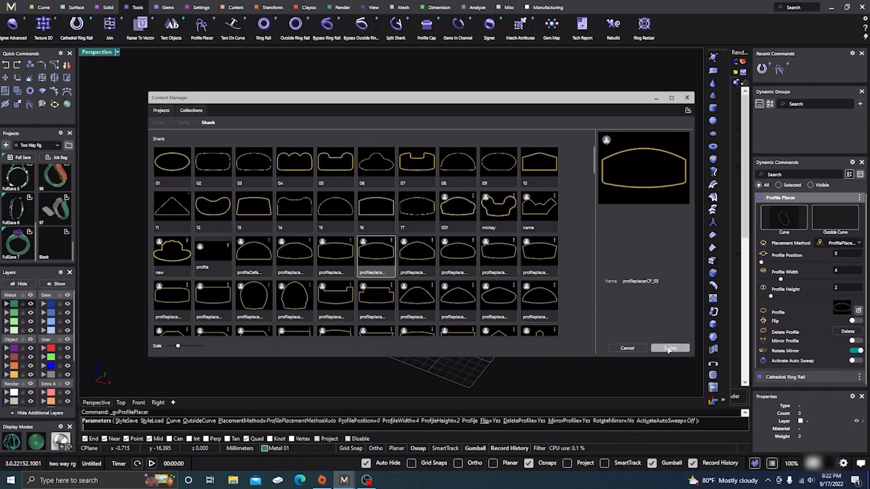
pyautogui.click(687, 97)
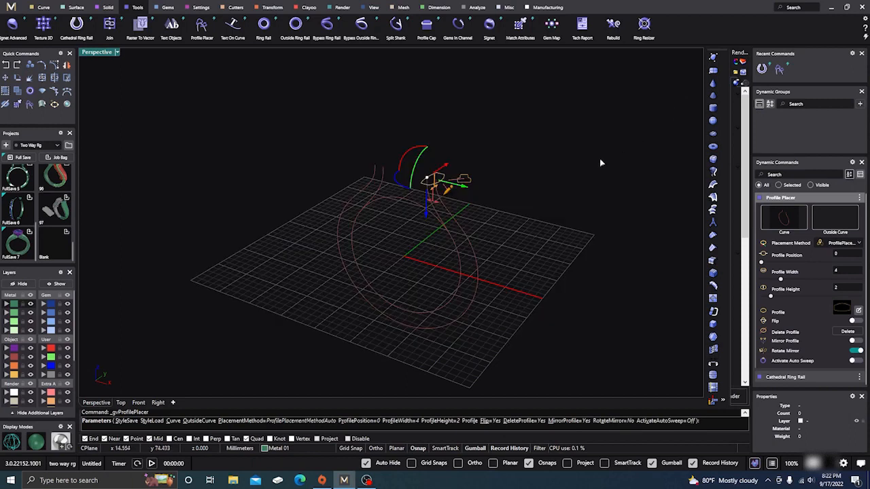
# Step: Assign the outer rail as the profile's outside curve and set the upper profile's width to 6 mm
pyautogui.click(833, 218)
pyautogui.click(452, 223)
pyautogui.moveTo(450, 223); pyautogui.dragTo(447, 281, button='right')
pyautogui.scroll(7, 402, 208)
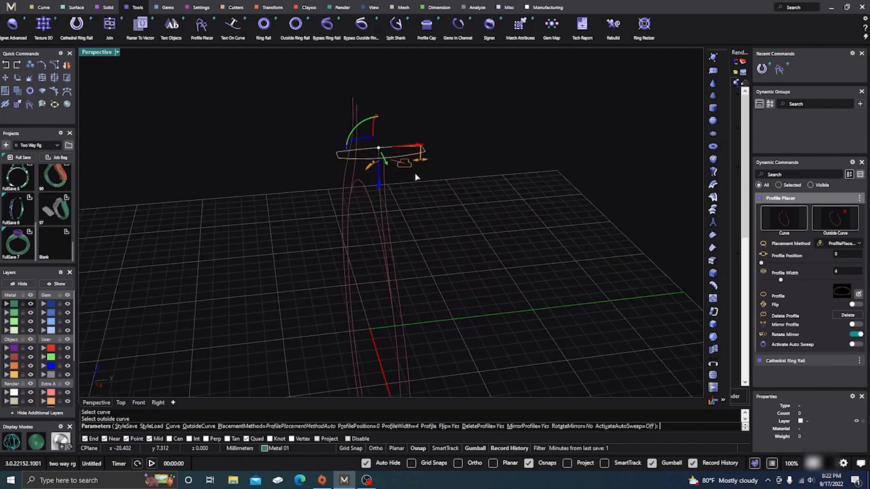
pyautogui.moveTo(421, 163); pyautogui.dragTo(460, 165)
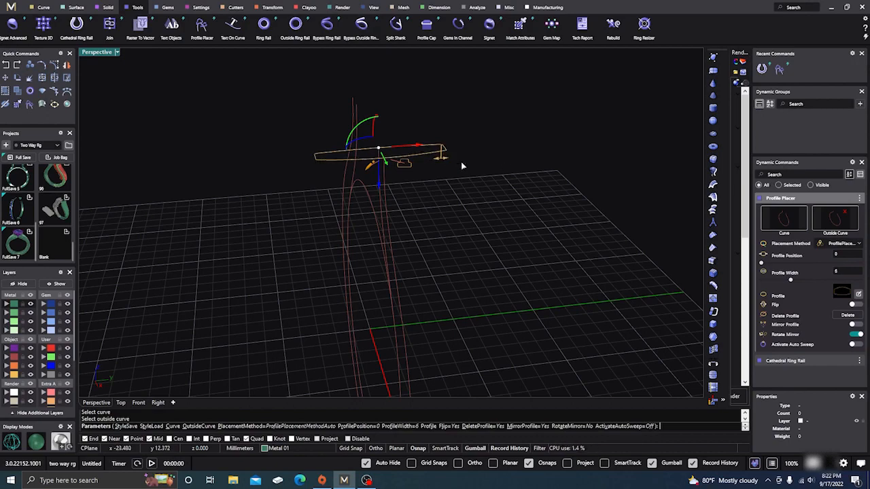
# Step: Add a second profile at the bottom of the rail, position 0.5, set its width to 3 mm and finish placing profiles
pyautogui.scroll(-3, 476, 251)
pyautogui.moveTo(476, 250); pyautogui.dragTo(496, 286, button='right')
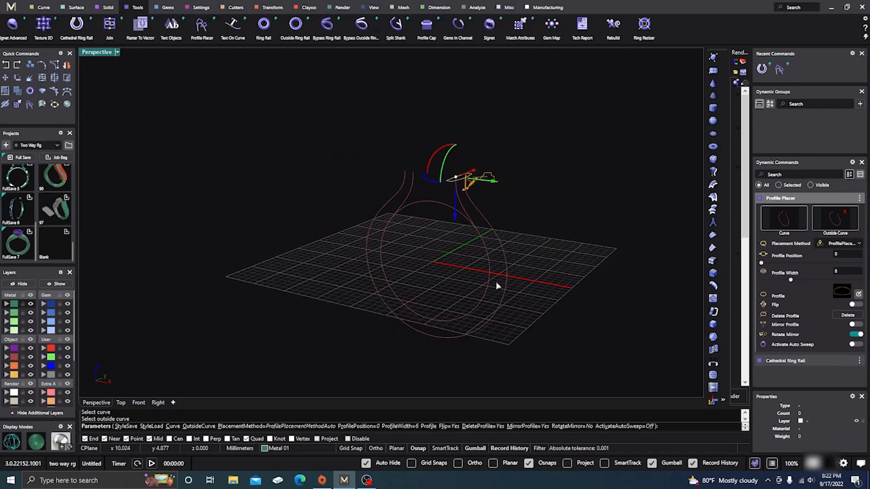
pyautogui.click(433, 321)
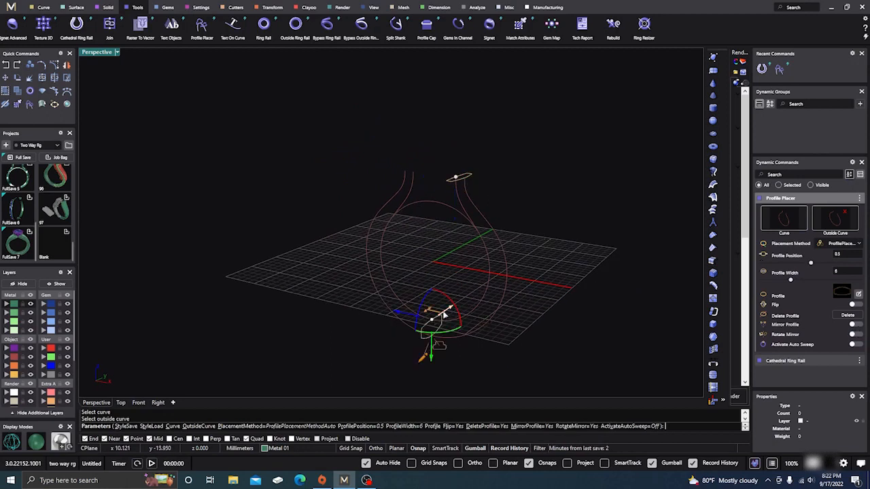
pyautogui.moveTo(431, 312); pyautogui.dragTo(447, 355, button='right')
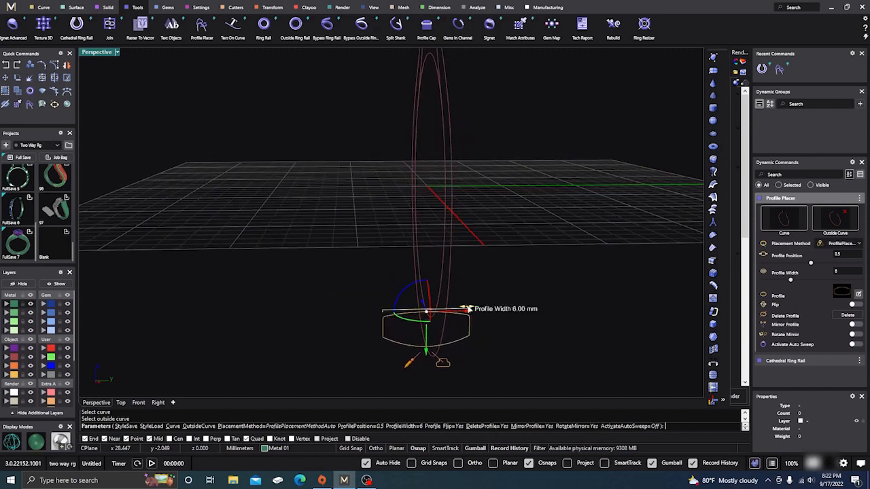
pyautogui.moveTo(469, 309); pyautogui.dragTo(429, 310)
pyautogui.moveTo(365, 328)
pyautogui.mouseDown(button='right')
pyautogui.moveTo(330, 351)
pyautogui.moveTo(365, 358)
pyautogui.moveTo(378, 327)
pyautogui.mouseUp(button='right')
pyautogui.rightClick(364, 354)
# Step: Create a Sweep 2 along the inner and outer rails through the upper and bottom profiles
pyautogui.scroll(-6, 335, 336)
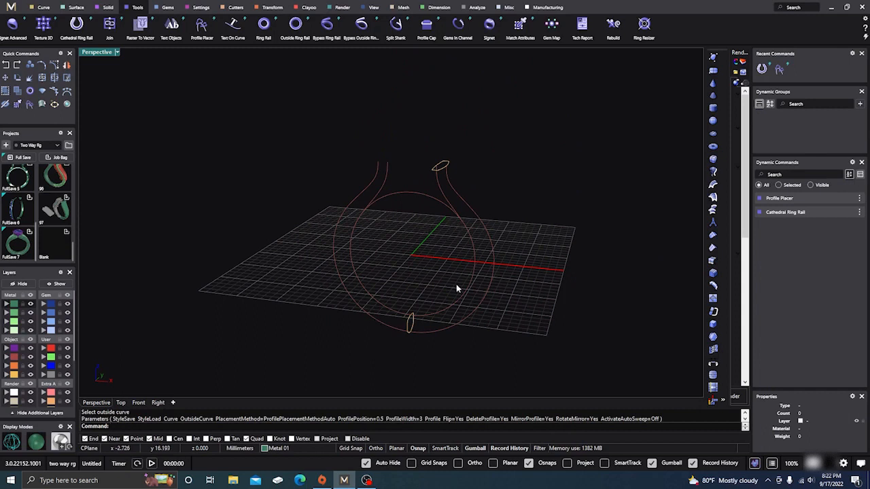
pyautogui.click(76, 7)
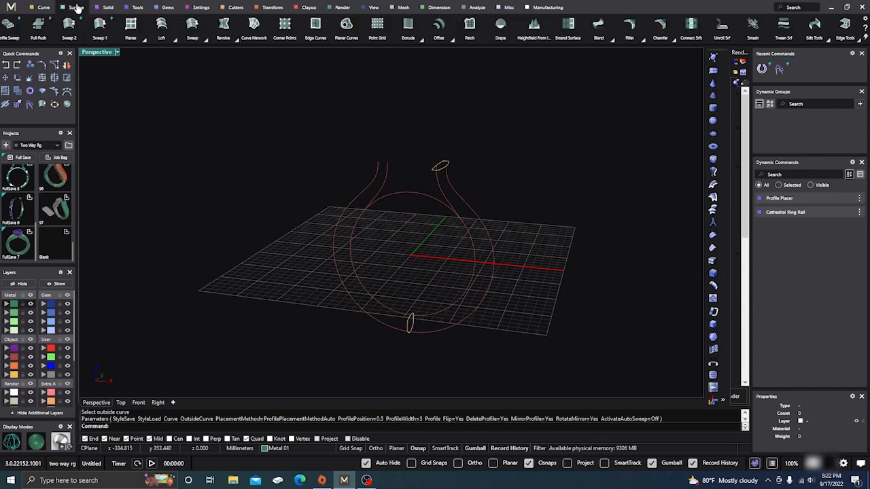
pyautogui.click(70, 29)
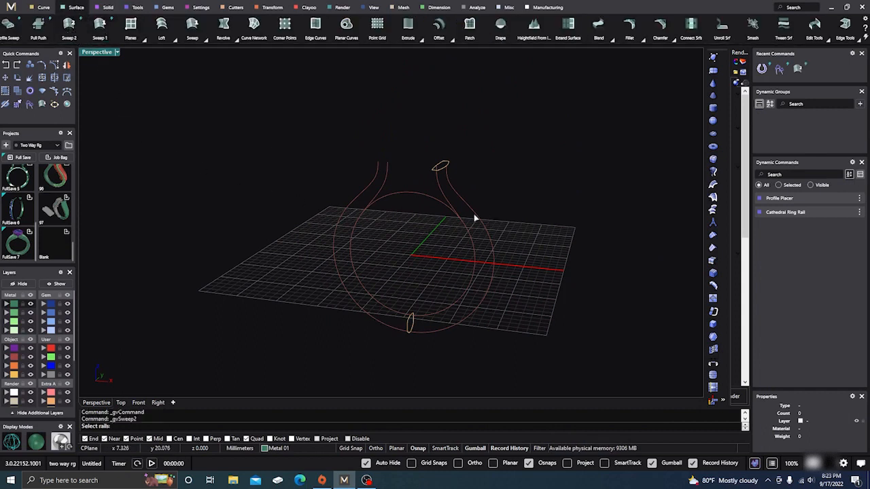
pyautogui.click(460, 198)
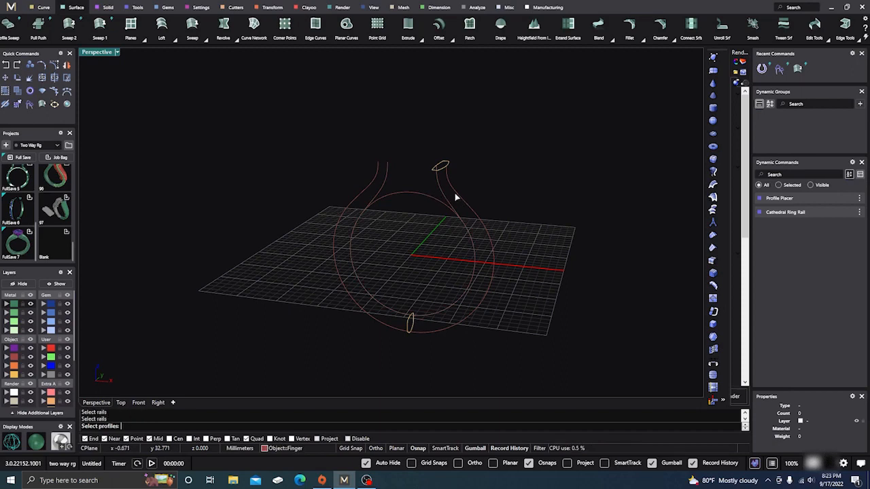
pyautogui.click(441, 169)
pyautogui.click(412, 326)
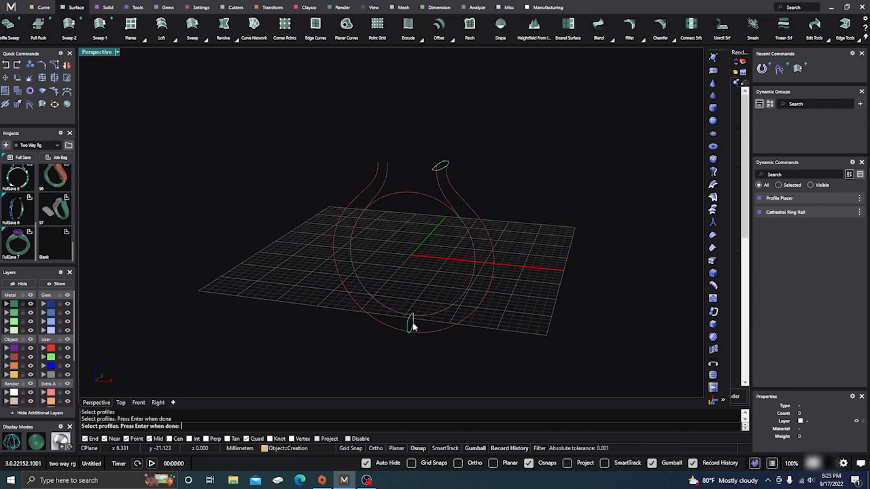
pyautogui.press('Return')
# Step: Switch the viewport to shaded display, set the sweep's start dome thickness to 0.5 mm and finish the sweep
pyautogui.moveTo(478, 355); pyautogui.dragTo(346, 340, button='right')
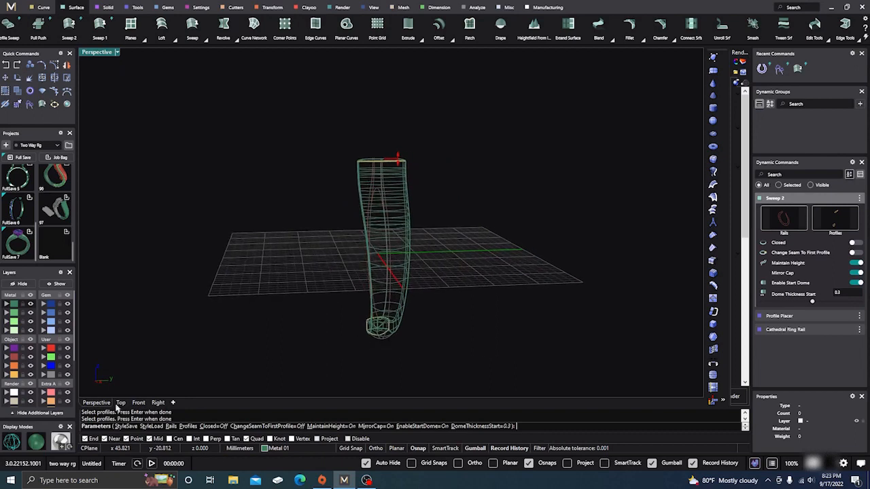
pyautogui.click(36, 442)
pyautogui.moveTo(266, 323); pyautogui.dragTo(325, 230, button='right')
pyautogui.scroll(5, 469, 172)
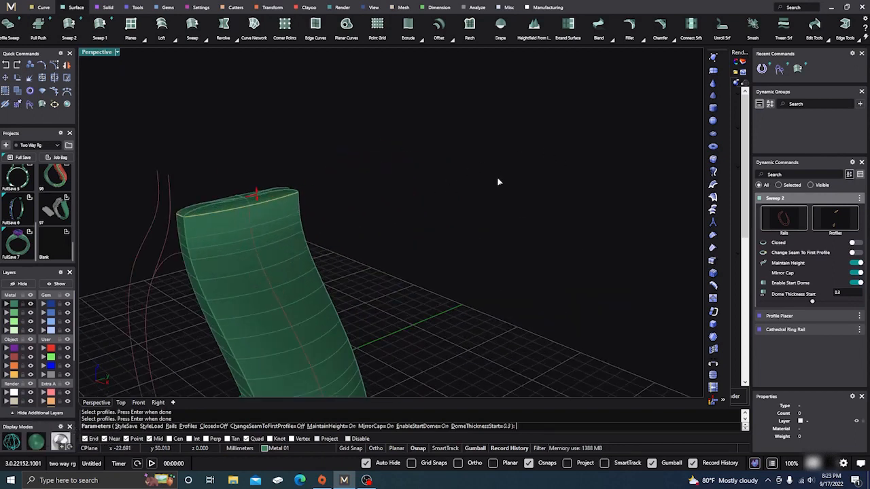
pyautogui.scroll(-6, 497, 178)
pyautogui.scroll(4, 434, 186)
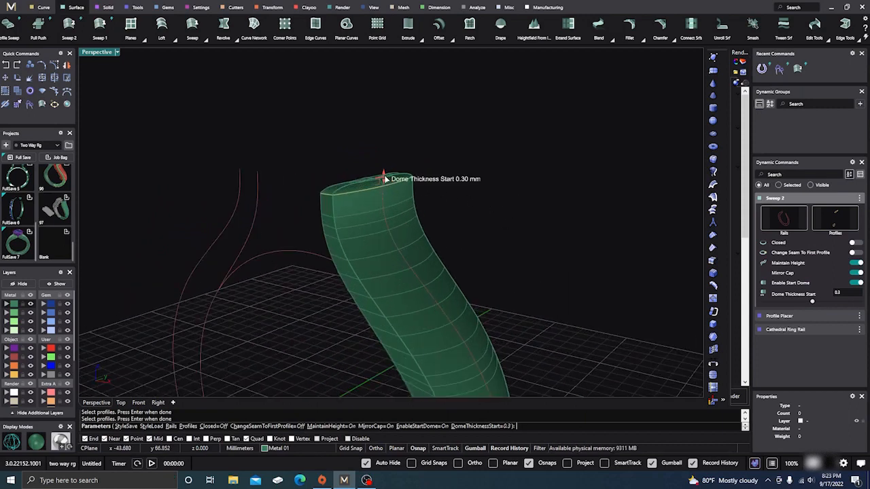
pyautogui.moveTo(385, 179); pyautogui.dragTo(383, 174)
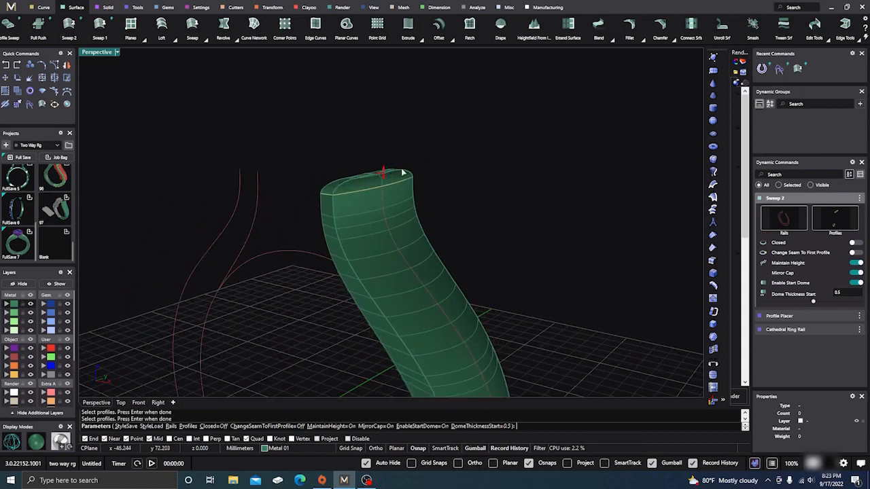
pyautogui.rightClick(465, 170)
# Step: Reopen the shank sweep's parameters for editing, examine the half shank with its end caps and leave the edit
pyautogui.moveTo(465, 170); pyautogui.dragTo(480, 229, button='right')
pyautogui.scroll(-5, 361, 340)
pyautogui.moveTo(360, 339); pyautogui.dragTo(404, 326, button='right')
pyautogui.scroll(4, 398, 321)
pyautogui.click(441, 293)
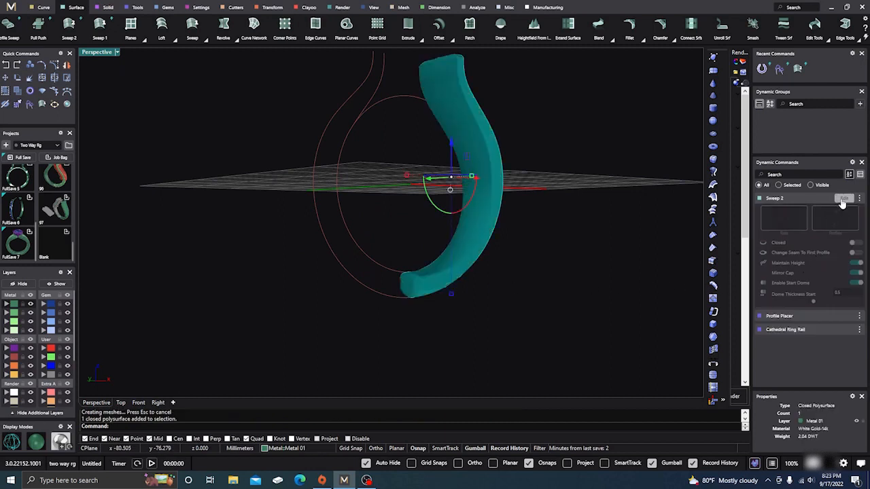
pyautogui.click(843, 197)
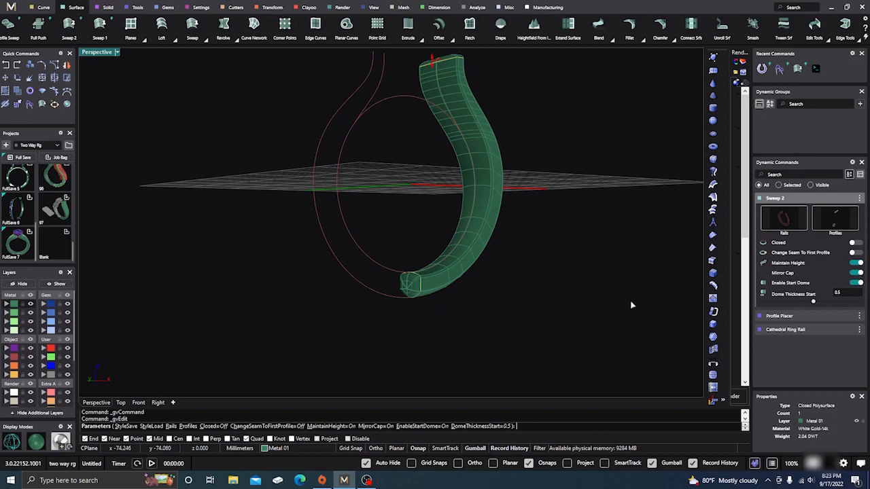
pyautogui.scroll(-2, 574, 271)
pyautogui.moveTo(565, 277); pyautogui.dragTo(476, 323, button='right')
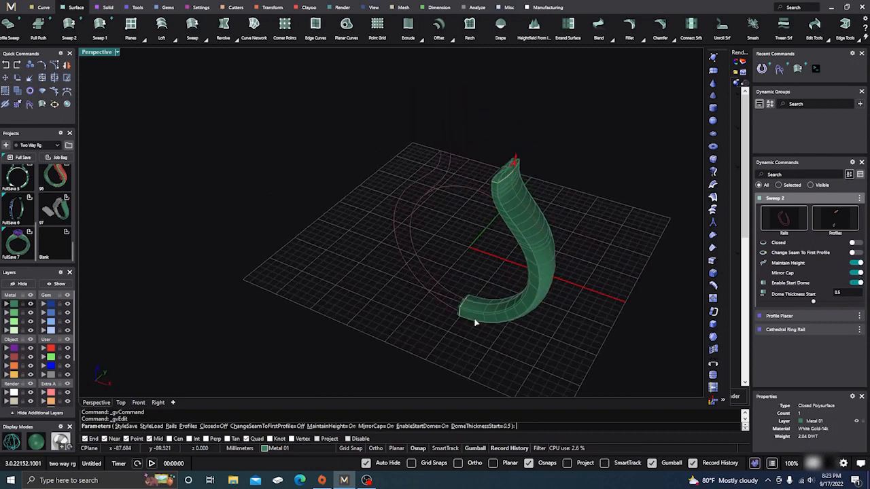
pyautogui.rightClick(322, 306)
# Step: Show the half shank in the Right view
pyautogui.scroll(-4, 318, 301)
pyautogui.moveTo(318, 301); pyautogui.dragTo(172, 285, button='right')
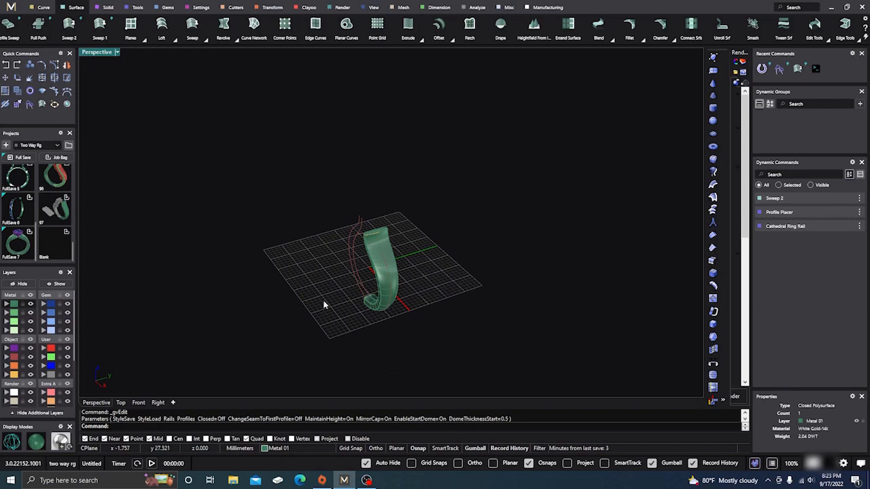
pyautogui.click(158, 402)
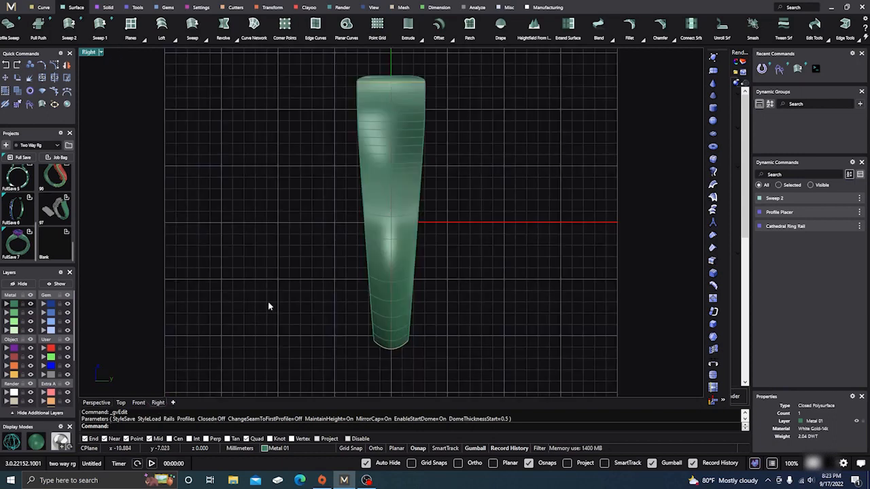
pyautogui.scroll(-2, 274, 308)
pyautogui.scroll(2, 294, 317)
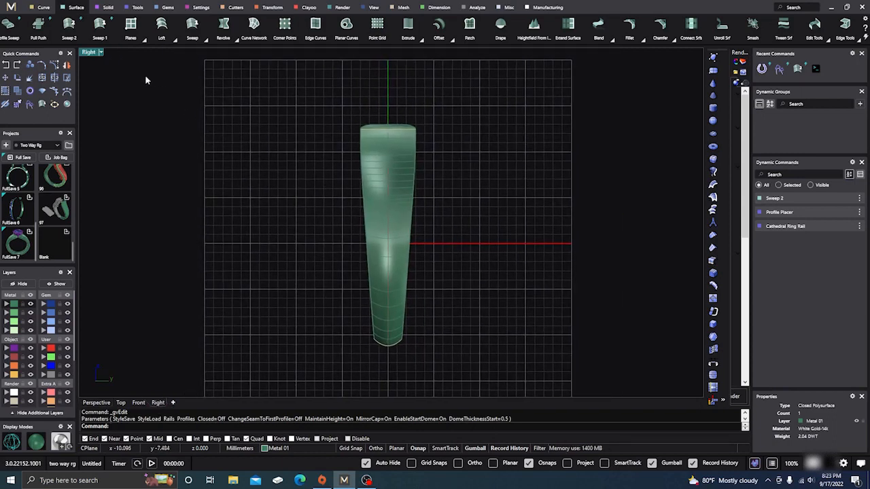
# Step: Extract a lengthwise isocurve from the half shank's surface near one side edge, at V 0.09 with Angle 90
pyautogui.click(43, 9)
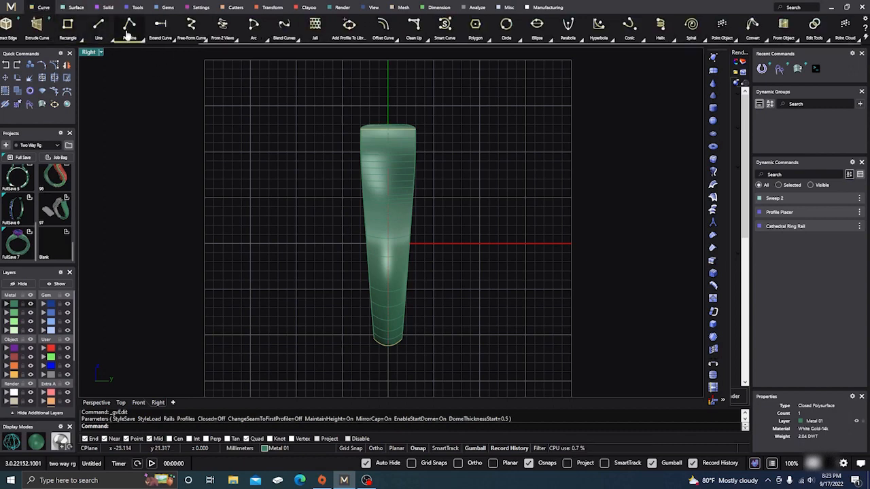
pyautogui.scroll(5, 128, 34)
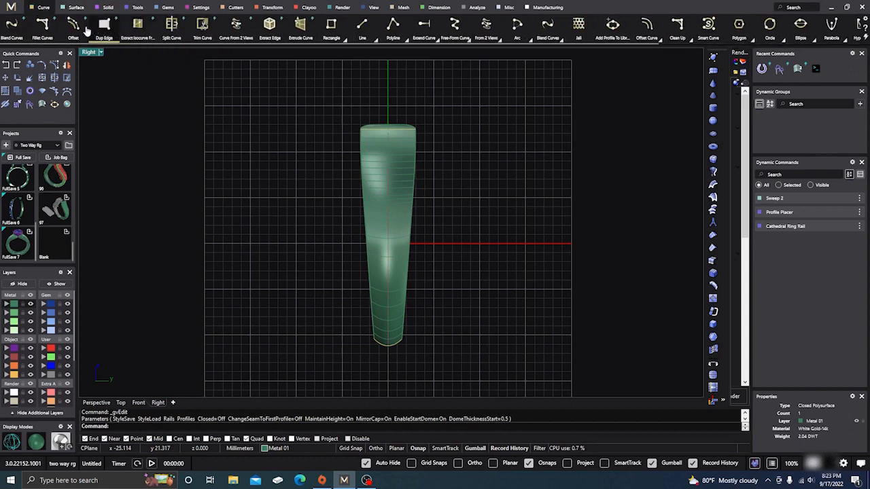
pyautogui.click(137, 27)
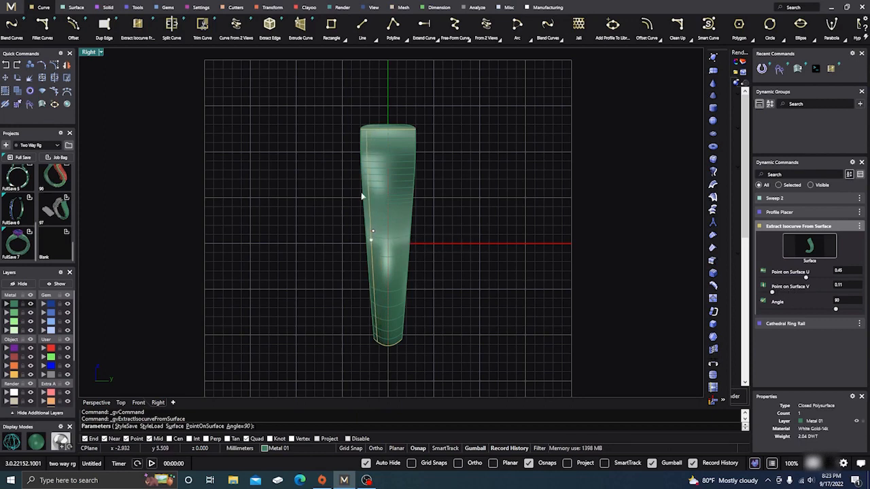
pyautogui.scroll(3, 360, 183)
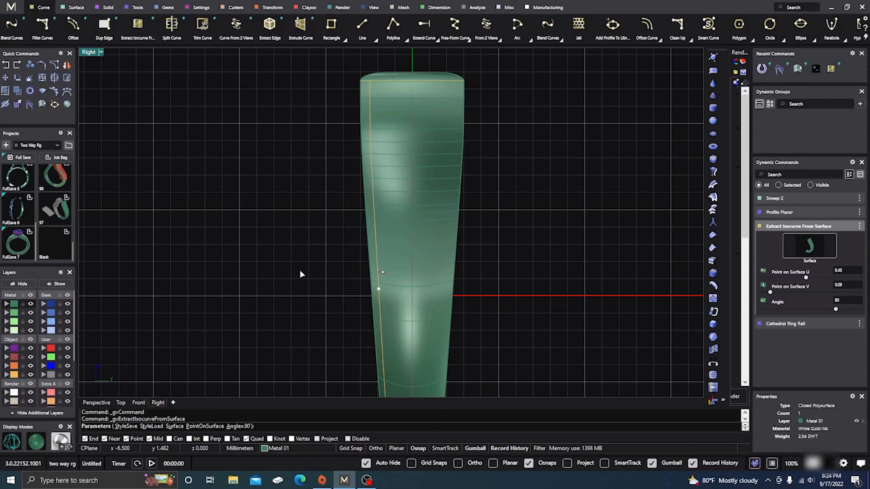
pyautogui.press('Return')
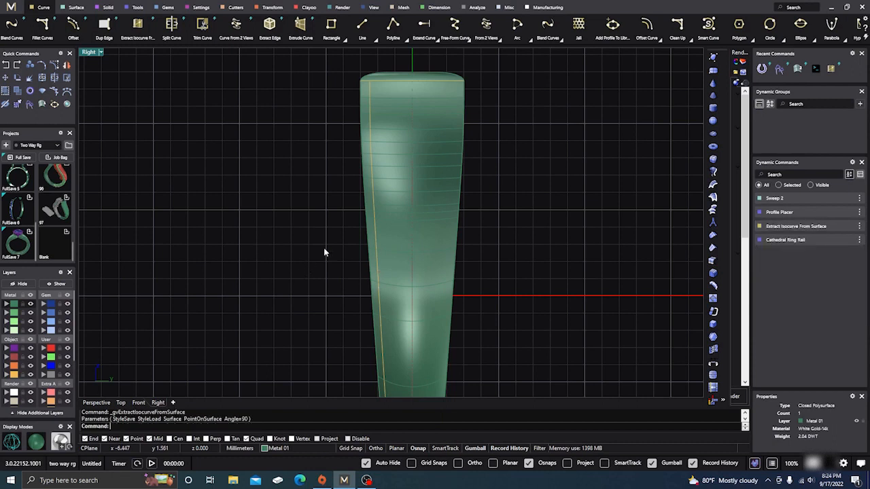
# Step: Mirror the lengthwise isocurve to the shank's opposite side edge with X Mirror on and Y Mirror off
pyautogui.click(372, 212)
pyautogui.click(398, 233)
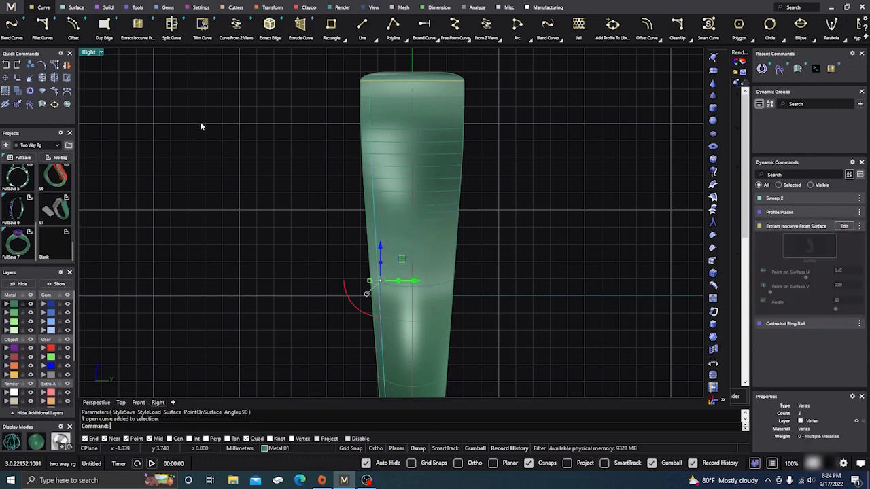
pyautogui.click(272, 7)
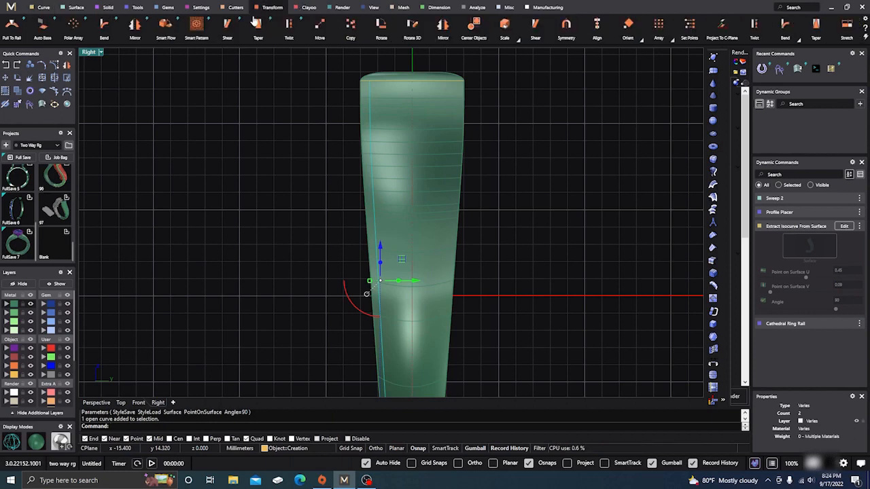
pyautogui.click(134, 27)
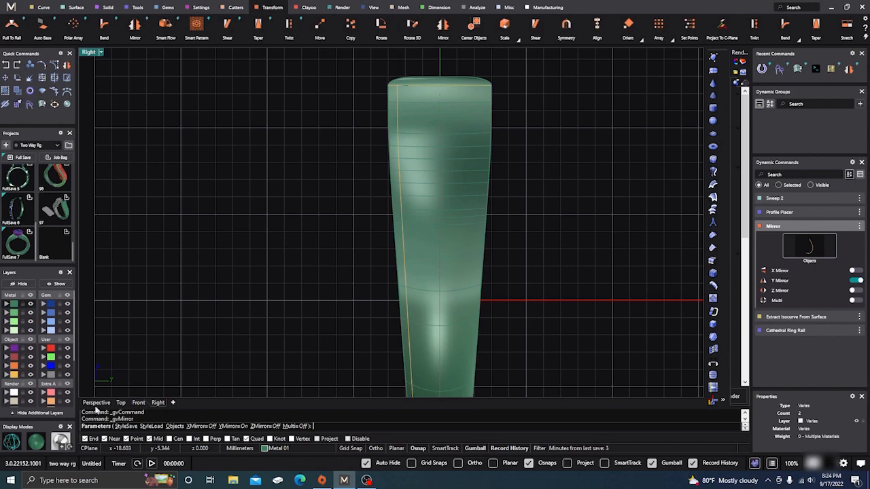
pyautogui.click(96, 403)
pyautogui.moveTo(197, 314); pyautogui.dragTo(362, 278, button='right')
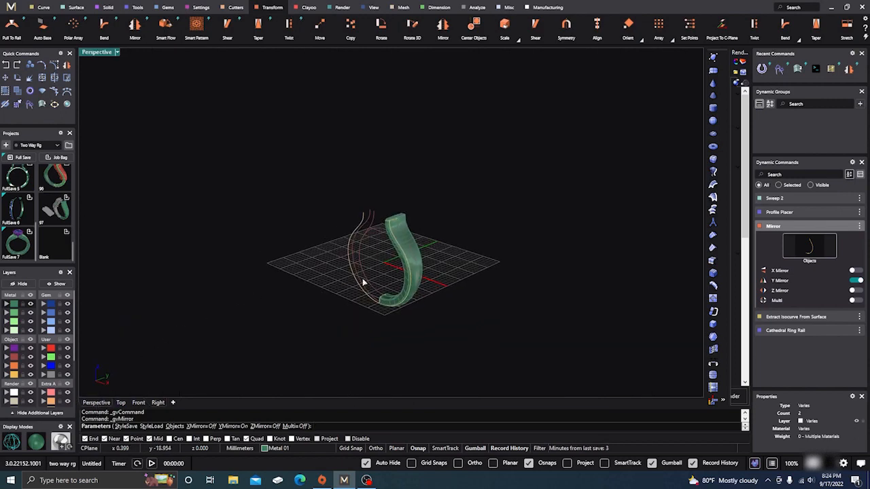
pyautogui.scroll(2, 407, 254)
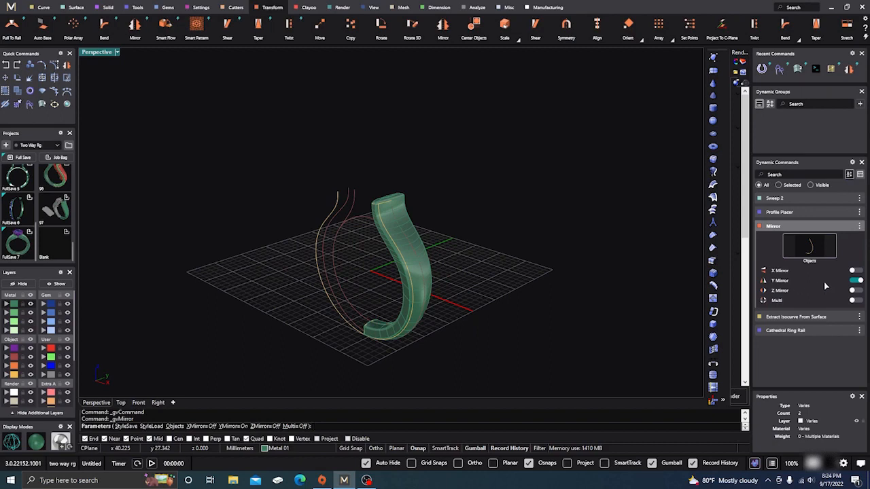
pyautogui.click(854, 281)
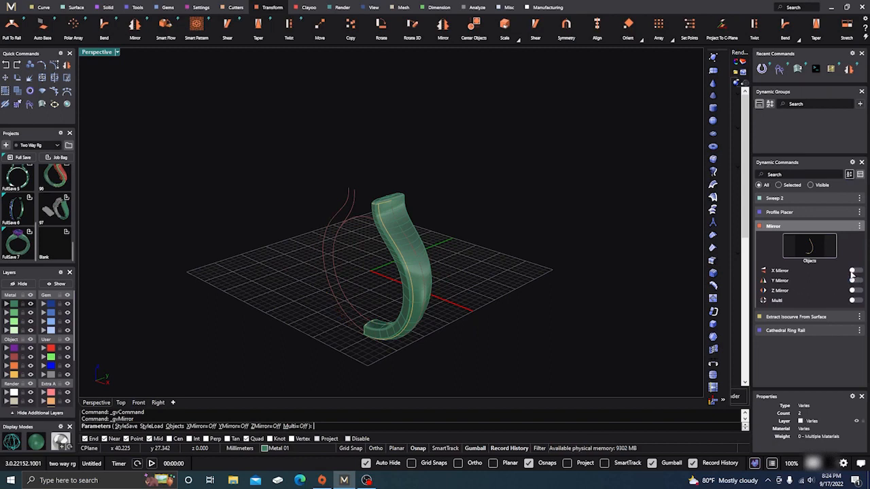
pyautogui.click(854, 271)
pyautogui.moveTo(669, 327); pyautogui.dragTo(566, 325, button='right')
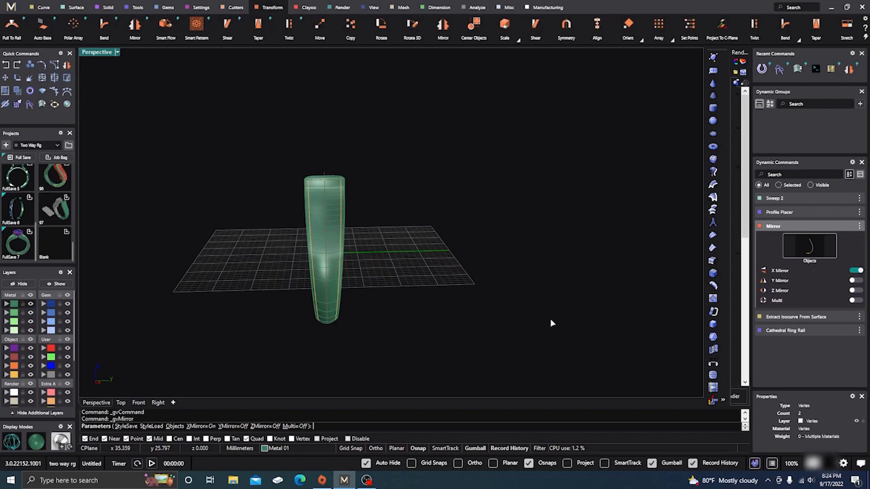
pyautogui.press('Return')
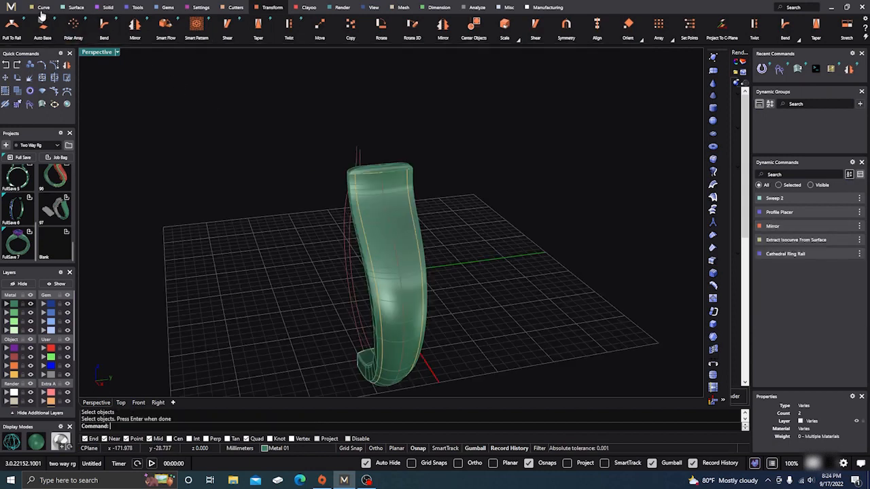
# Step: Start a crosswise isocurve extraction on the shank with Angle 180, placing its point near the upper end at U 0.03, V 0.23
pyautogui.click(42, 8)
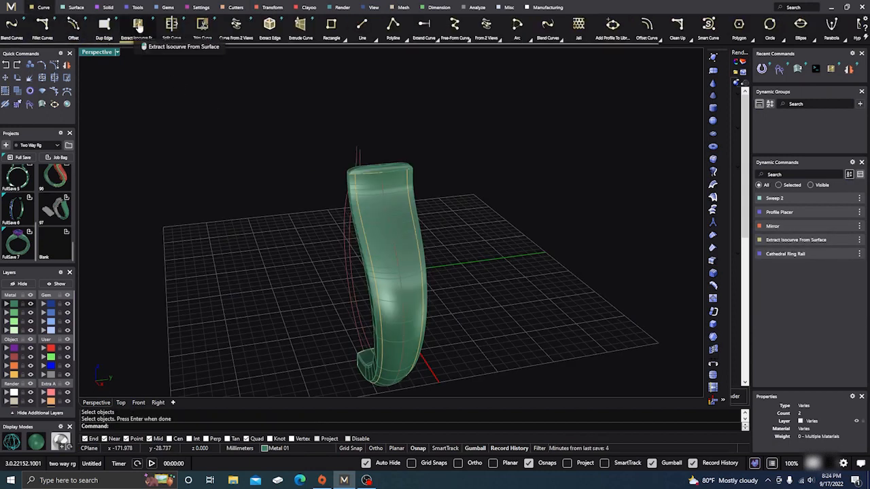
pyautogui.click(137, 26)
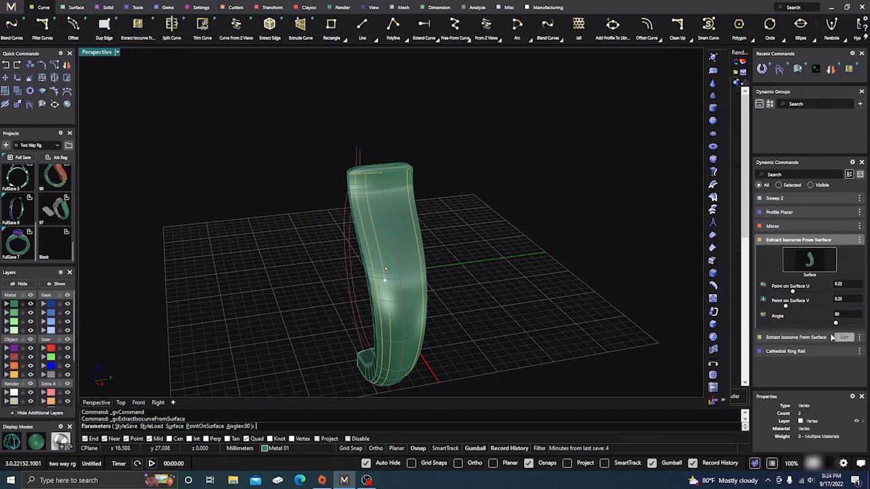
pyautogui.moveTo(837, 323); pyautogui.dragTo(860, 324)
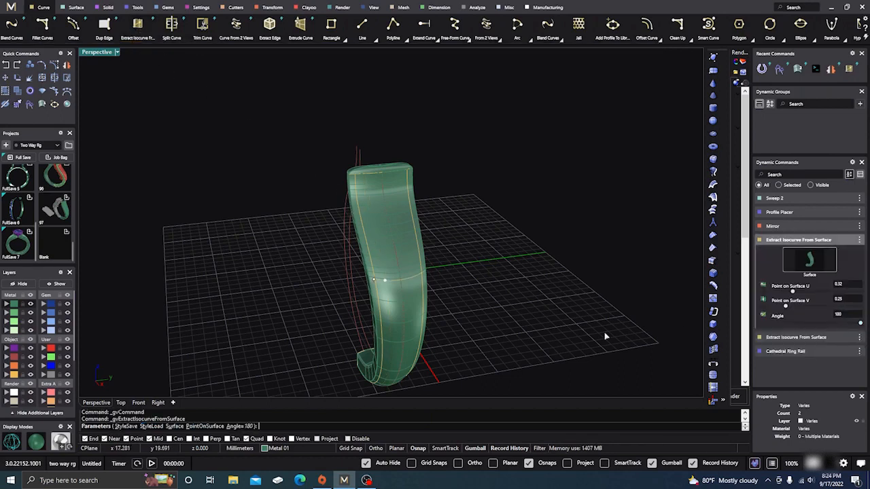
pyautogui.moveTo(607, 336); pyautogui.dragTo(535, 322, button='right')
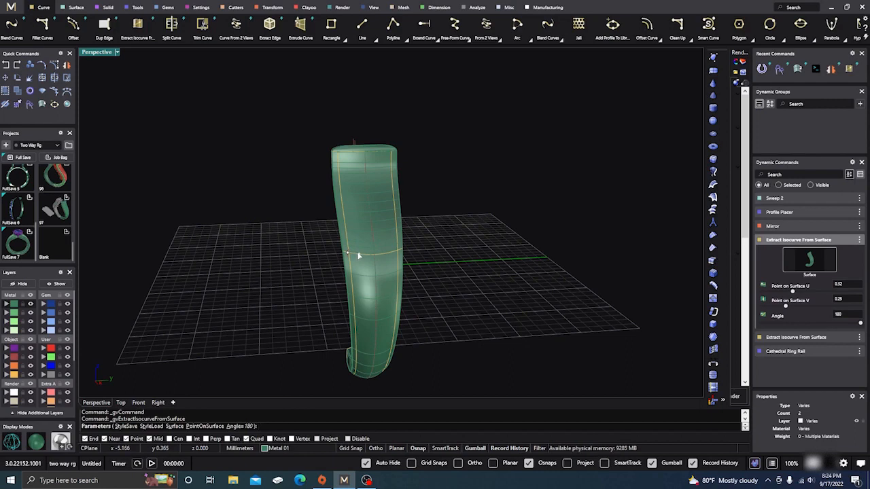
pyautogui.moveTo(358, 256)
pyautogui.moveTo(358, 256); pyautogui.dragTo(348, 164)
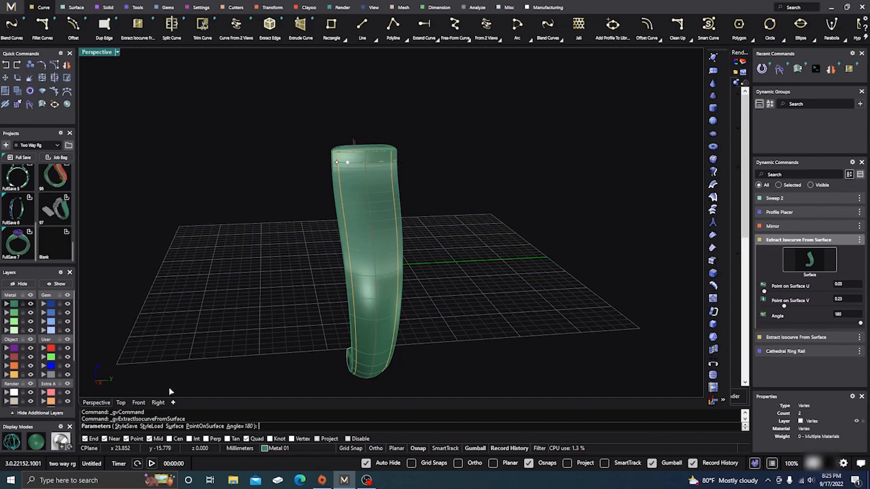
# Step: Raise the crosswise isocurve slightly to U 0.02 in the Right view and finish the extraction
pyautogui.click(158, 402)
pyautogui.scroll(2, 322, 326)
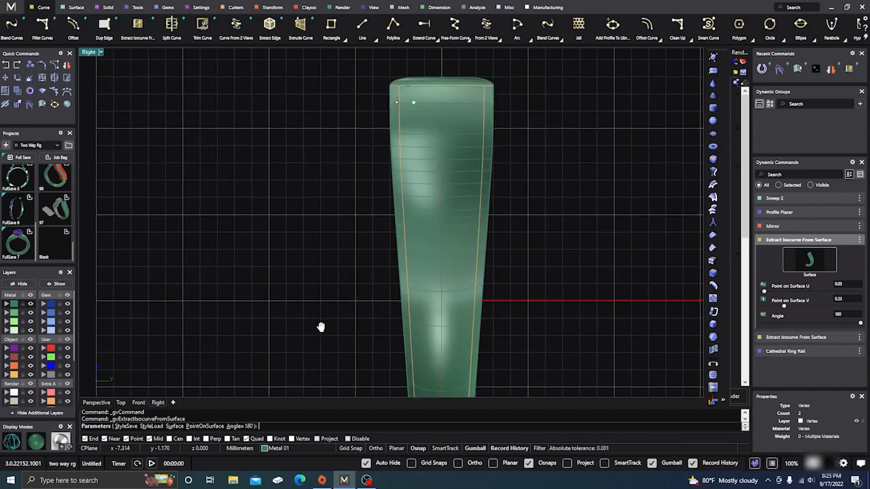
pyautogui.scroll(2, 418, 123)
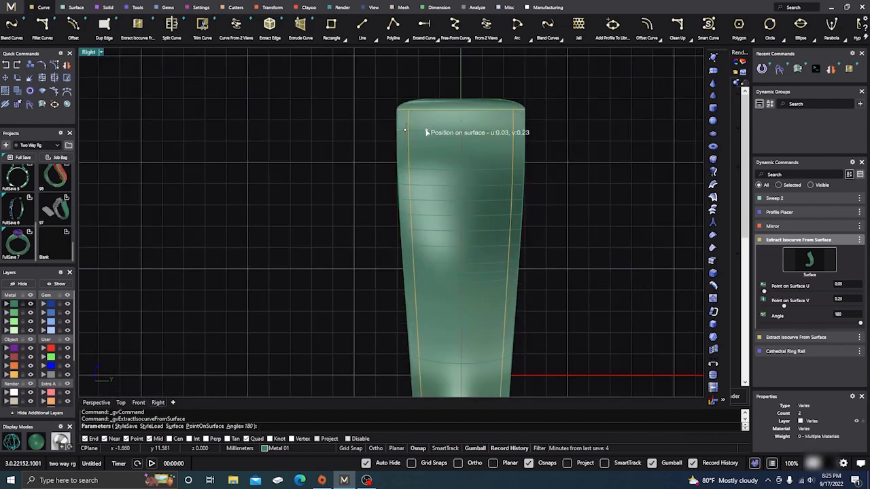
pyautogui.moveTo(427, 132); pyautogui.dragTo(428, 129)
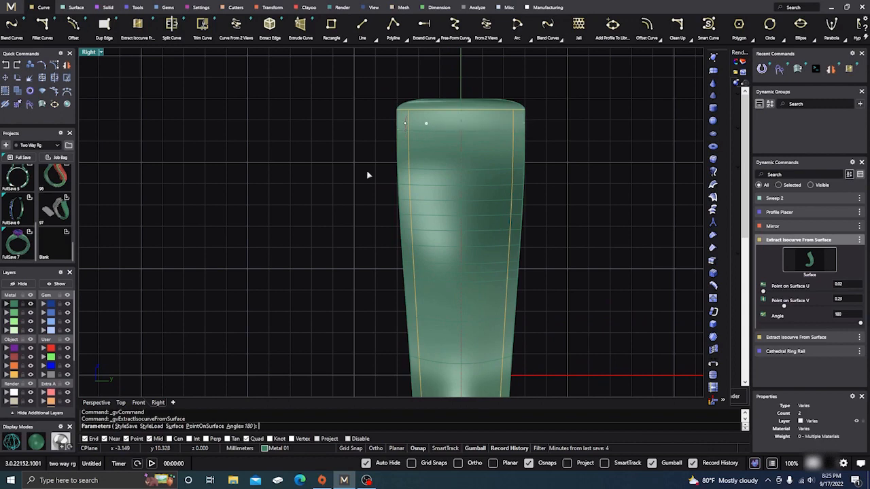
pyautogui.scroll(-2, 333, 193)
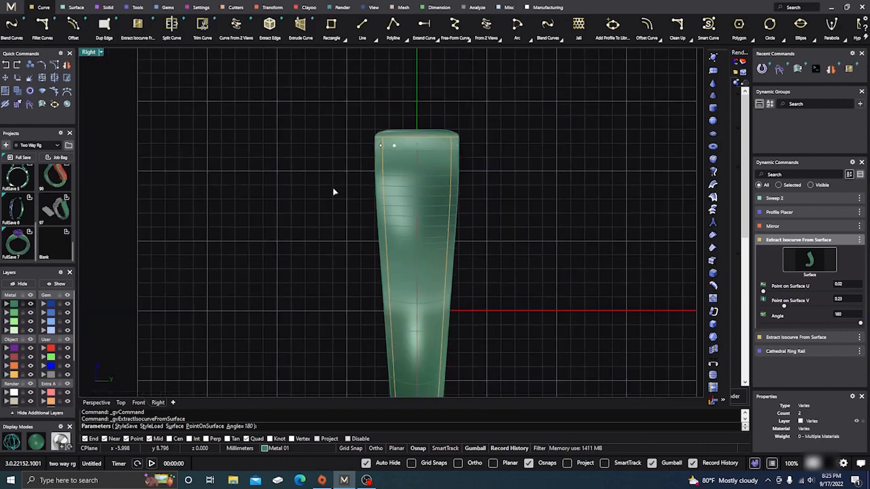
pyautogui.rightClick(301, 228)
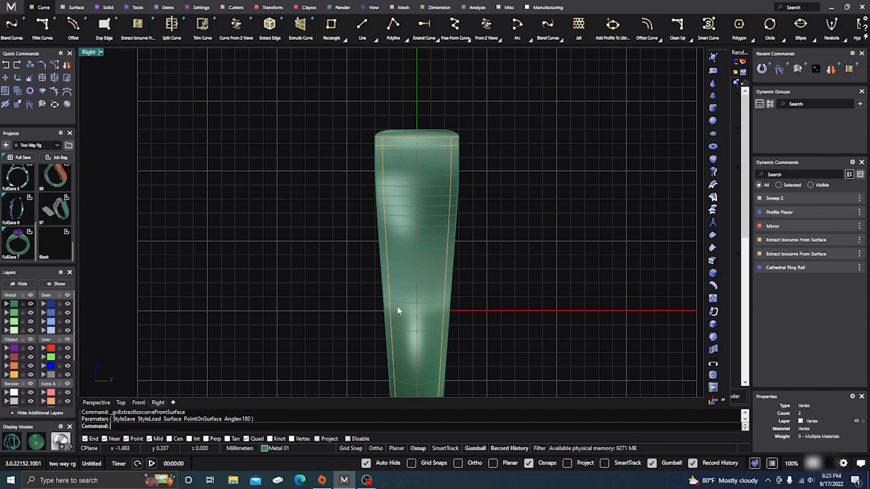
pyautogui.rightClick(397, 311)
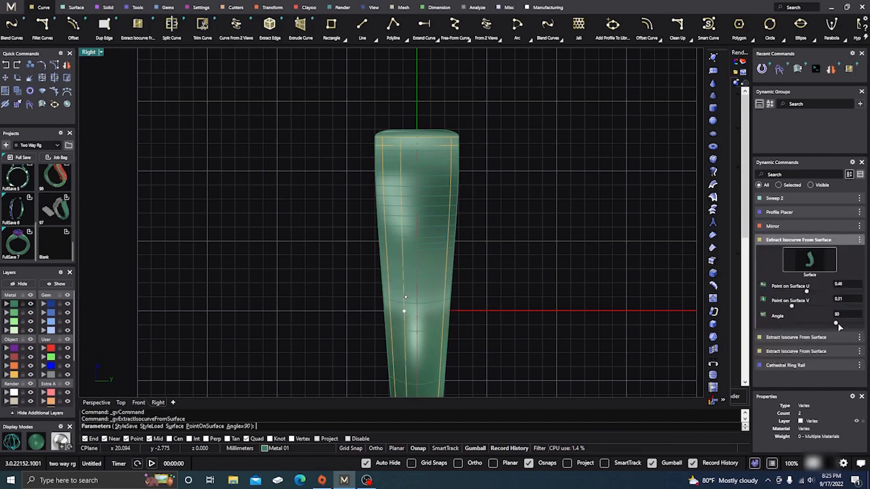
pyautogui.moveTo(837, 325); pyautogui.dragTo(860, 323)
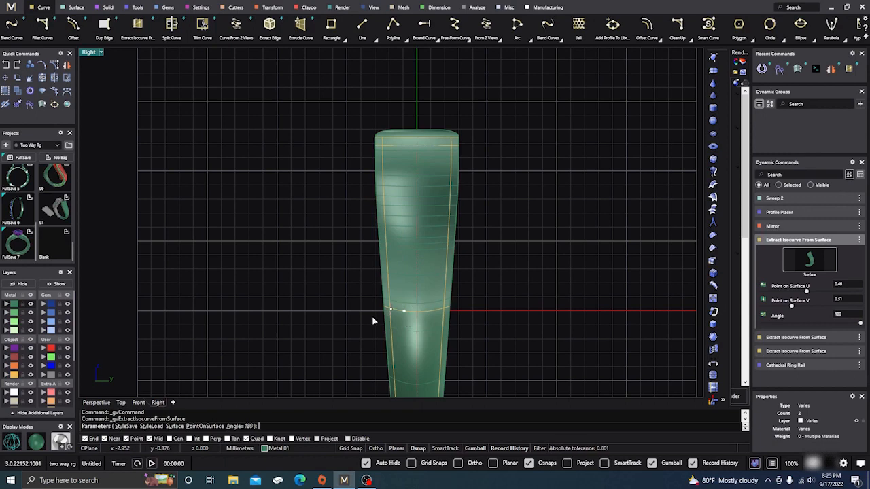
pyautogui.moveTo(307, 350); pyautogui.dragTo(322, 350, button='right')
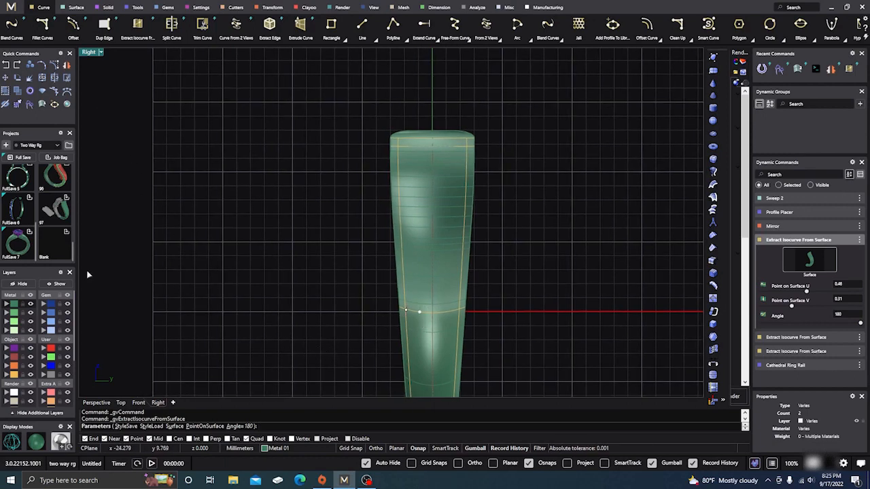
pyautogui.click(96, 403)
pyautogui.moveTo(179, 369); pyautogui.dragTo(316, 360, button='right')
pyautogui.scroll(8, 573, 272)
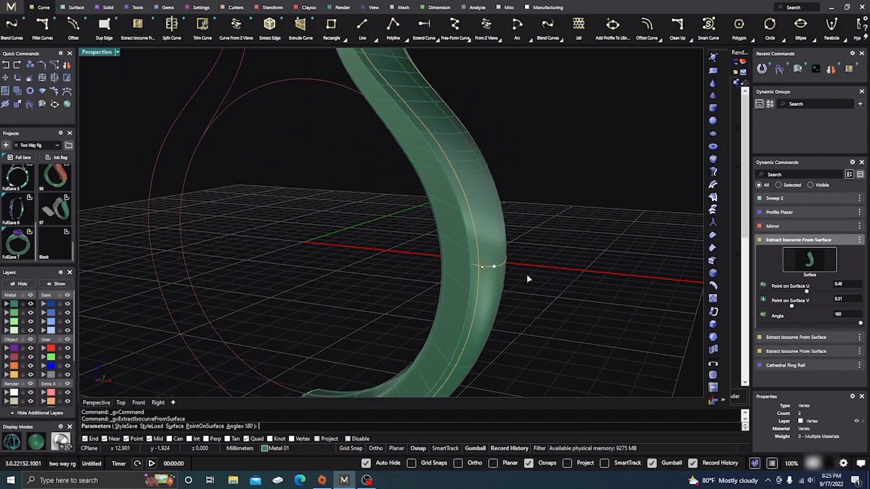
pyautogui.press('Escape')
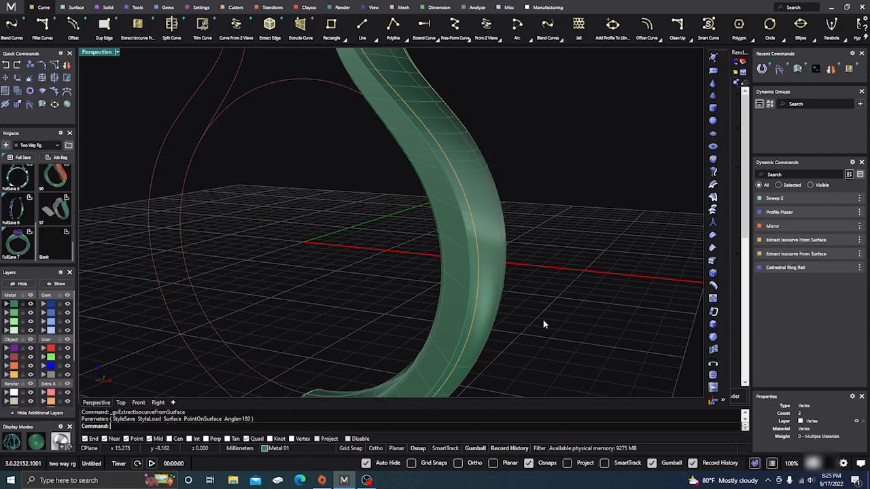
# Step: Turn on grid snaps and draw a 6 mm horizontal line centred on the origin in the Right view, on the Creation layer
pyautogui.click(158, 402)
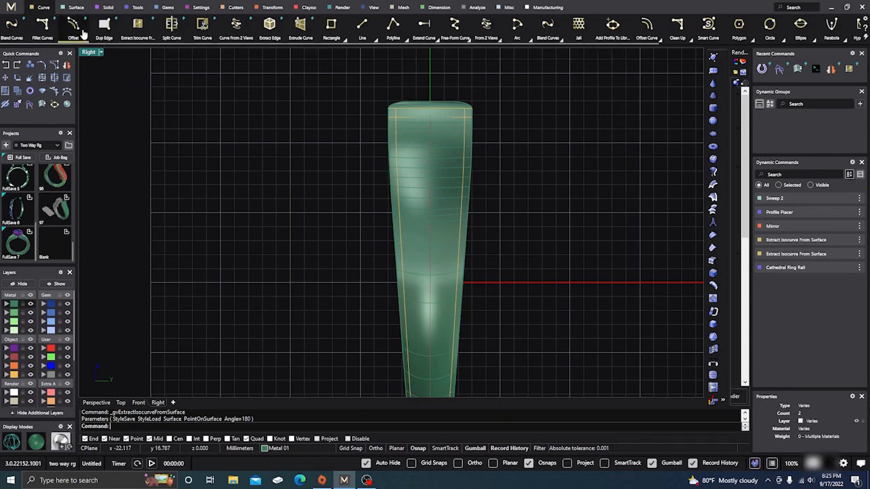
pyautogui.click(362, 25)
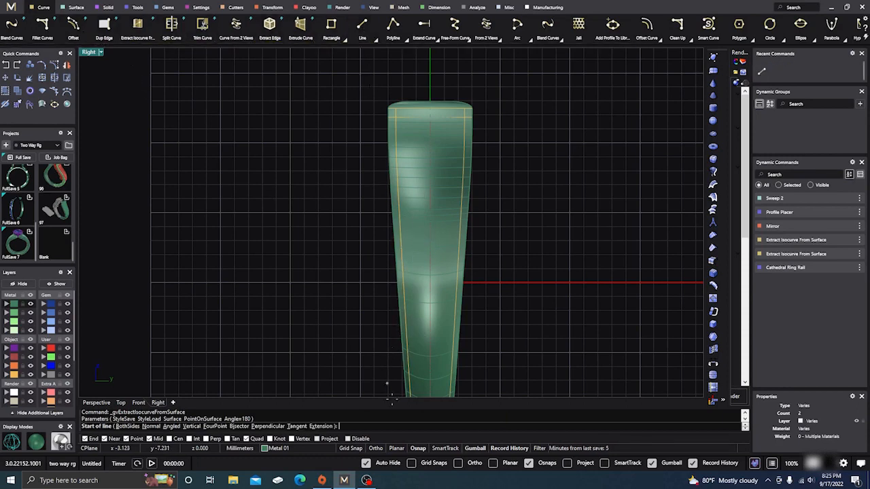
pyautogui.click(411, 463)
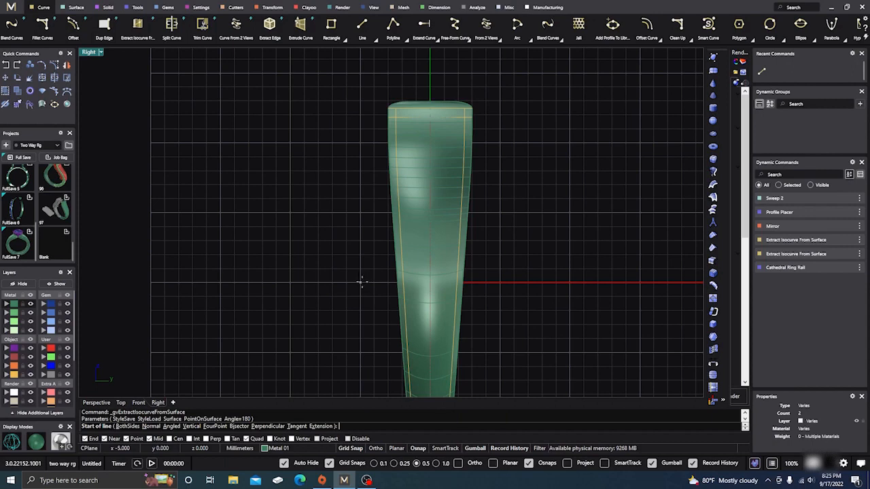
pyautogui.click(15, 375)
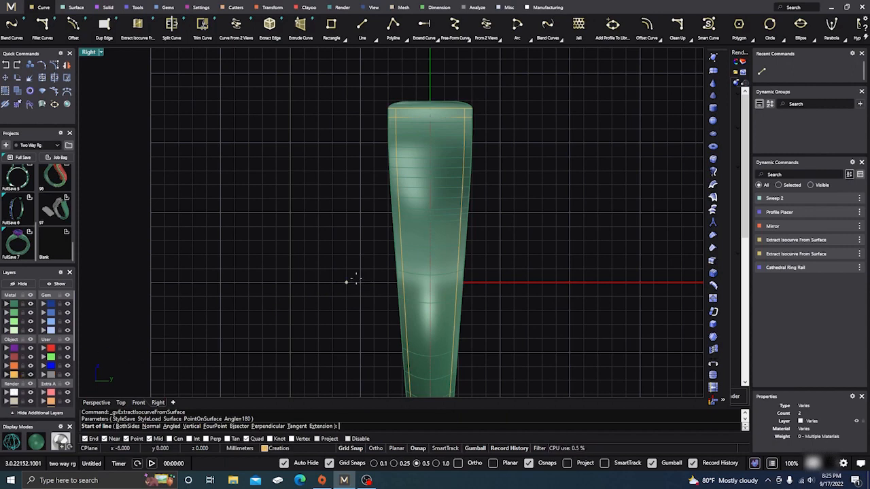
pyautogui.click(388, 282)
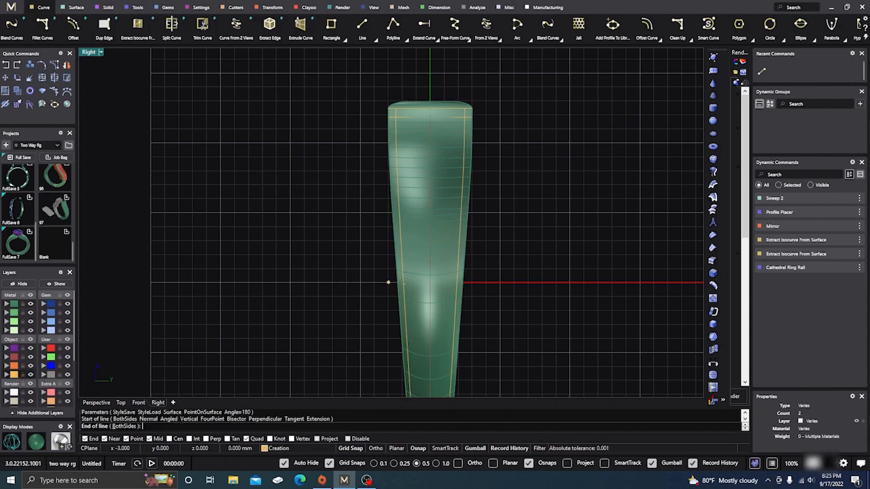
pyautogui.click(472, 283)
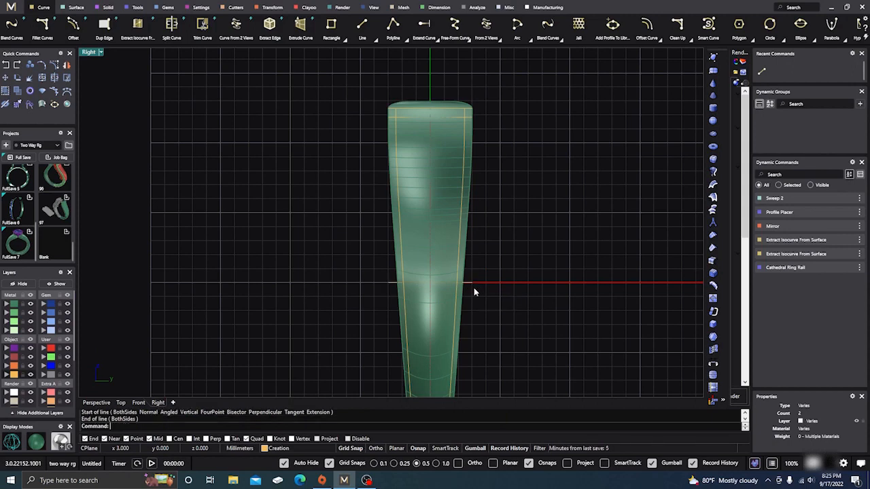
pyautogui.click(106, 402)
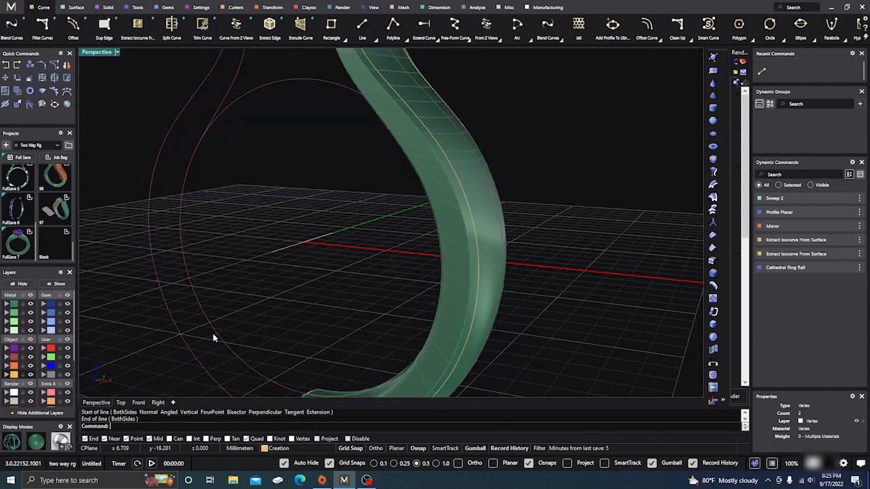
# Step: Move the 6 mm line along the X axis in the Front view until it lies beyond the shank's outer edge
pyautogui.moveTo(213, 336); pyautogui.dragTo(251, 317, button='right')
pyautogui.click(318, 239)
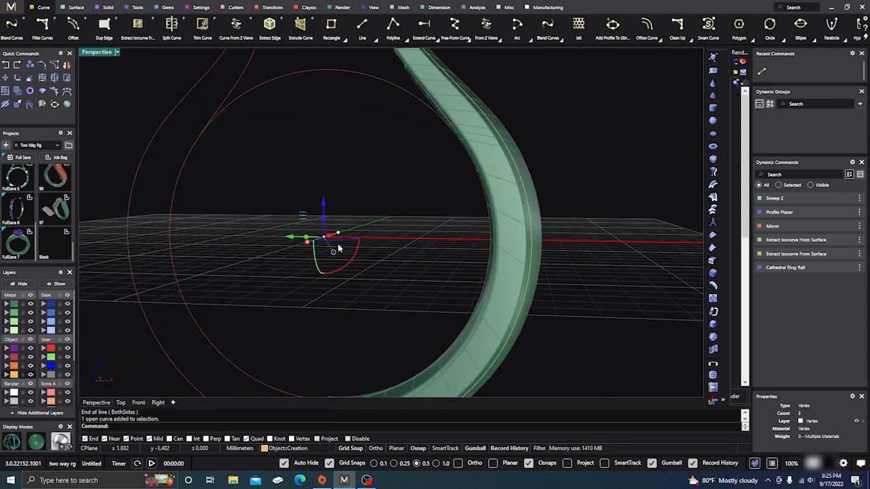
pyautogui.click(138, 403)
pyautogui.moveTo(359, 224); pyautogui.dragTo(498, 235)
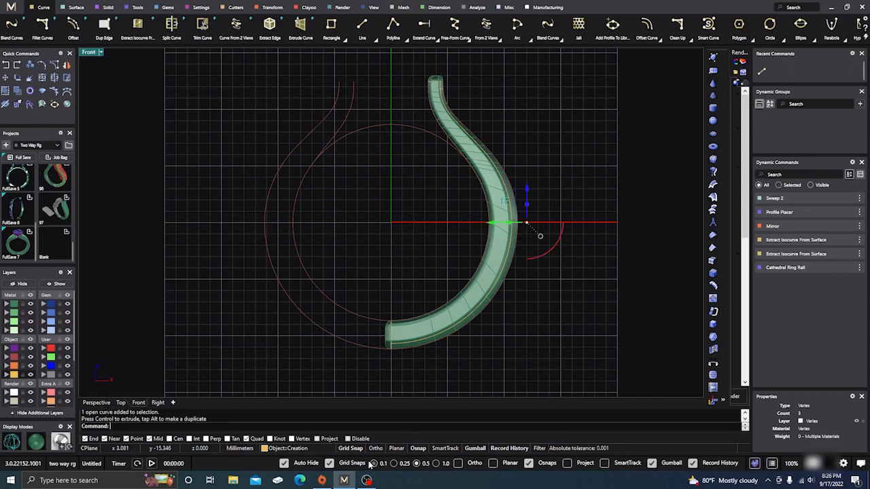
# Step: Turn off grid snaps and move the line back in until it sits close to the shank's outer surface
pyautogui.click(329, 462)
pyautogui.scroll(3, 478, 271)
pyautogui.scroll(2, 544, 276)
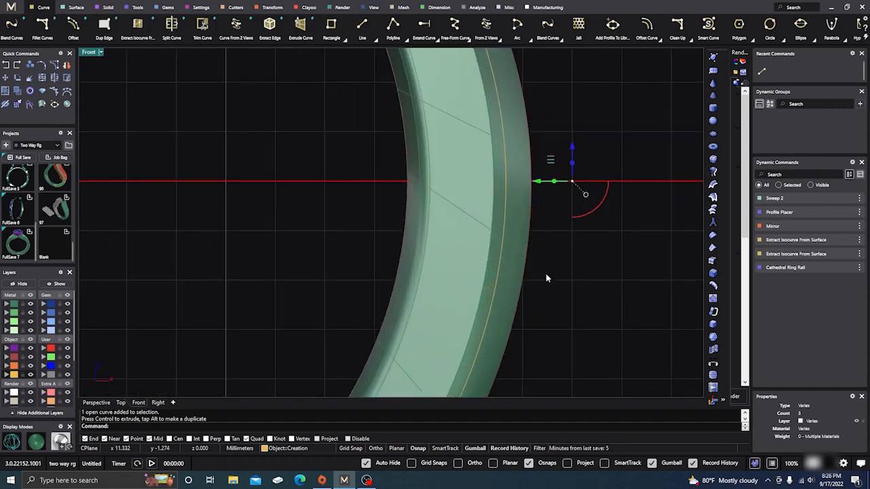
pyautogui.scroll(-3, 454, 365)
pyautogui.scroll(2, 521, 284)
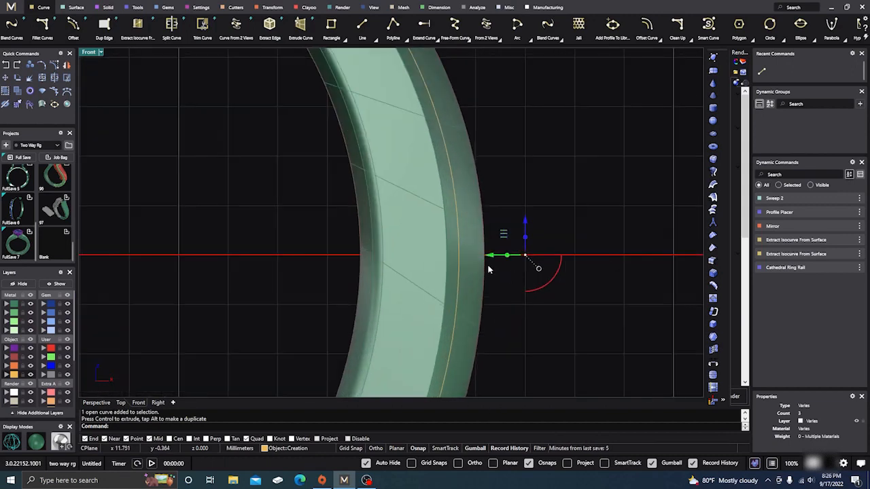
pyautogui.moveTo(492, 256); pyautogui.dragTo(454, 255)
pyautogui.click(192, 227)
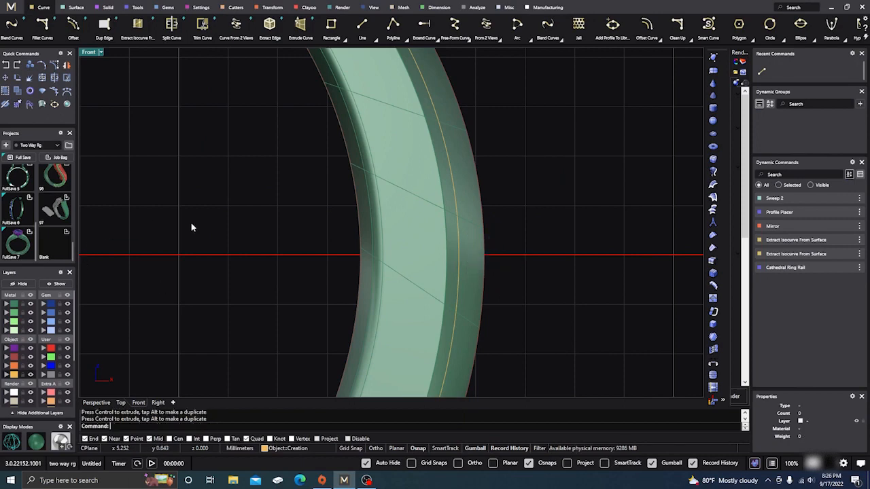
# Step: Project the horizontal line onto the shank in the Right view, with Direction CPlaneZ, Loose No and DeleteInput No
pyautogui.click(96, 402)
pyautogui.scroll(-3, 367, 257)
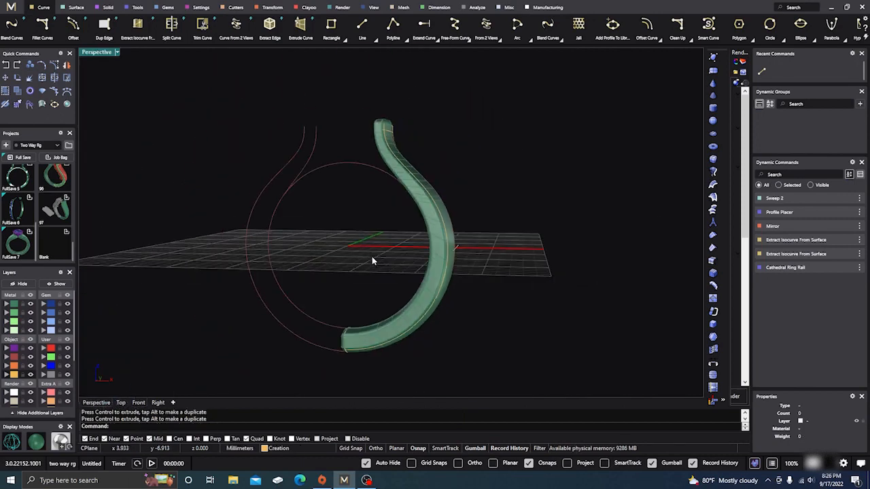
pyautogui.moveTo(372, 256); pyautogui.dragTo(264, 317, button='right')
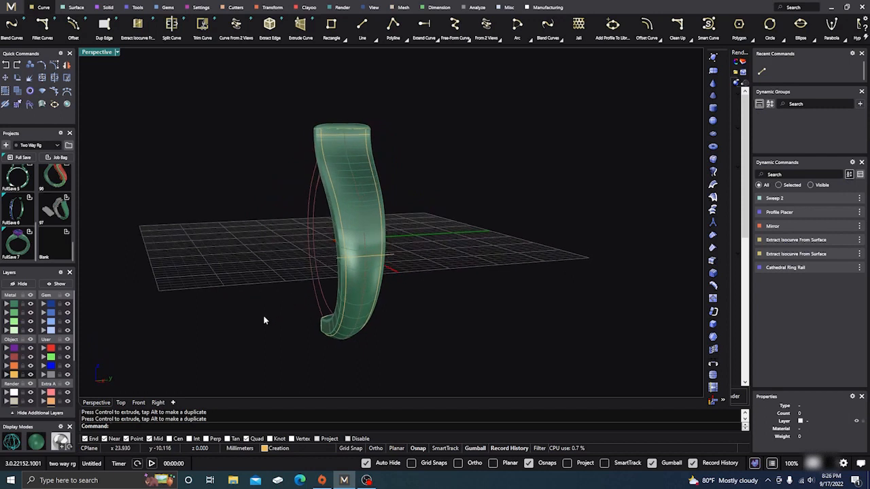
pyautogui.click(157, 402)
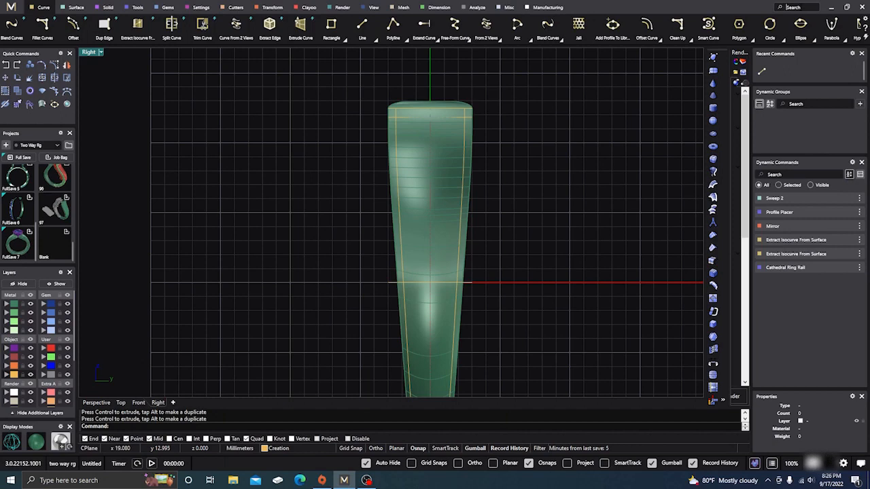
pyautogui.write('project')
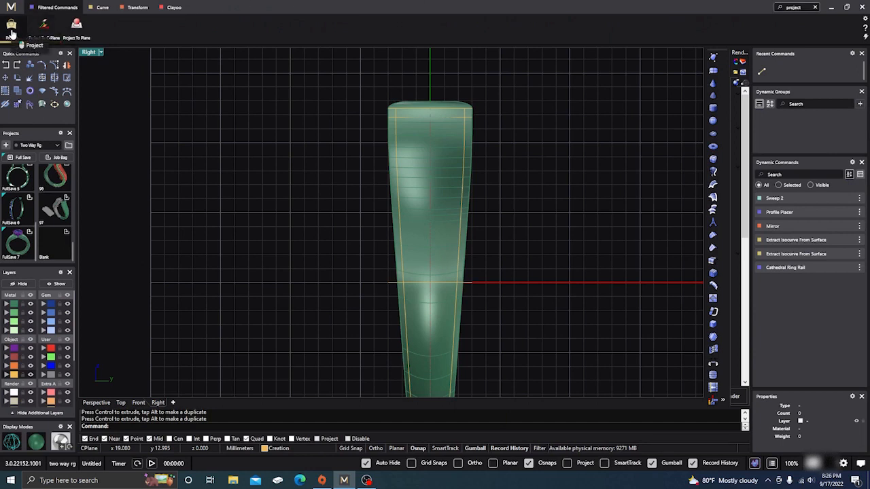
pyautogui.click(11, 29)
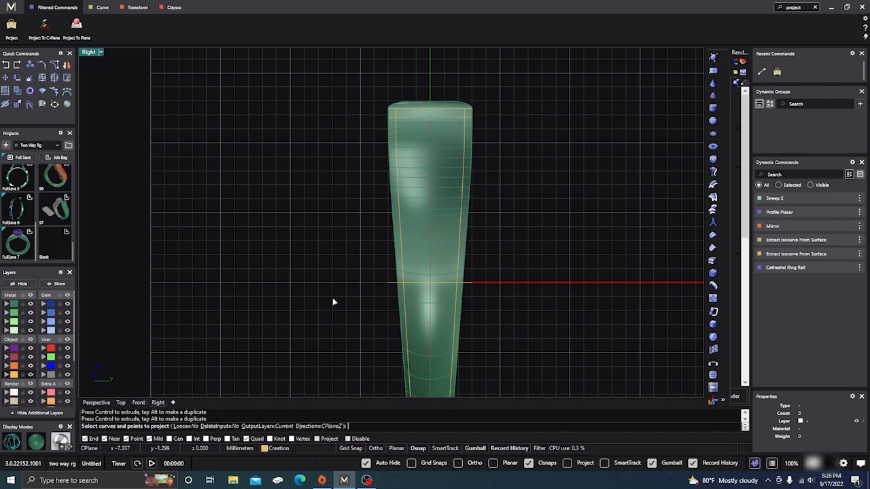
pyautogui.click(390, 283)
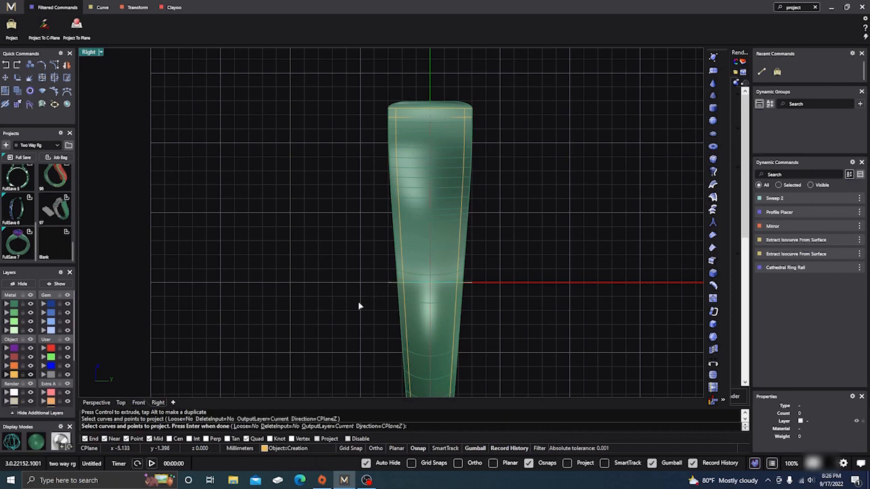
pyautogui.press('Return')
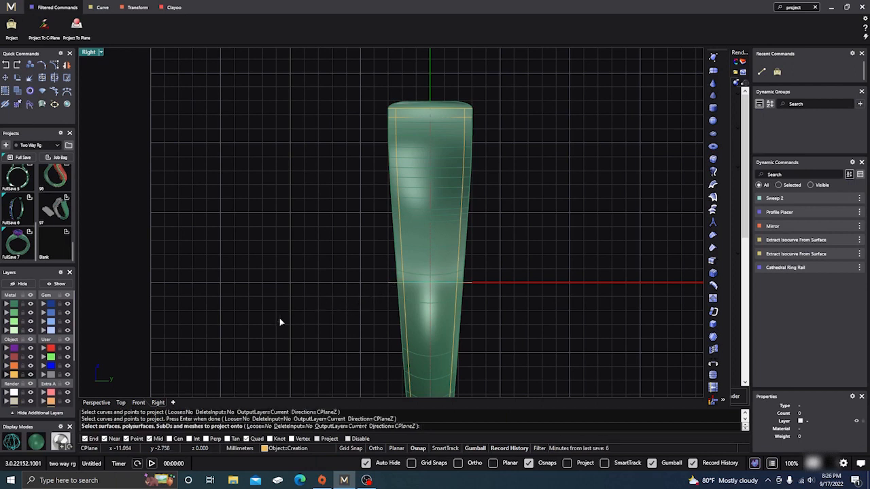
pyautogui.click(418, 236)
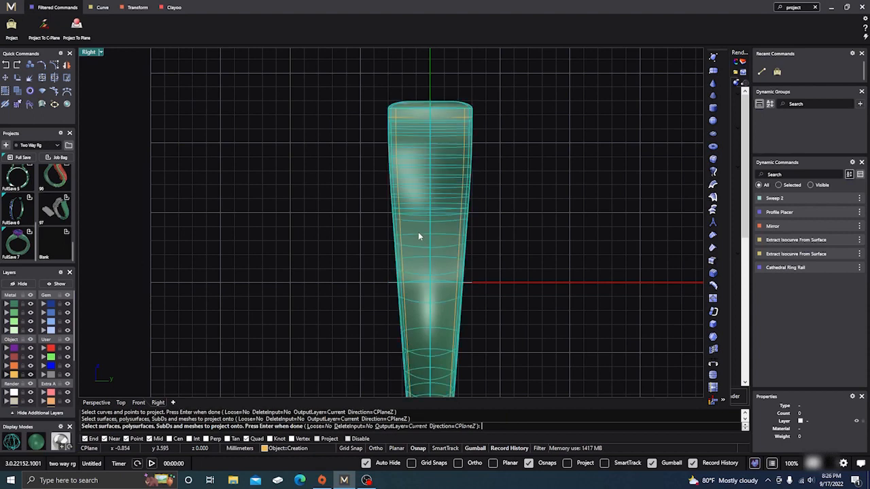
pyautogui.press('Return')
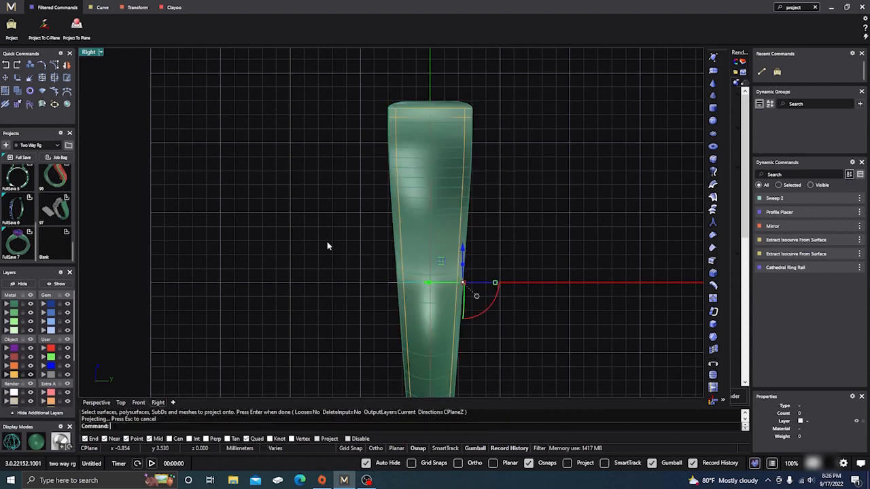
# Step: Move the original straight line to the User 04 layer and hide that layer, leaving the projected curve on the shank
pyautogui.click(96, 402)
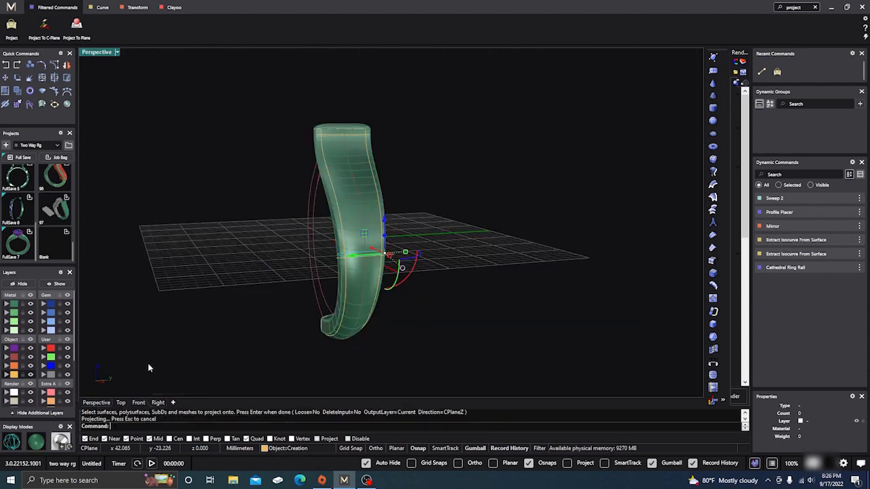
pyautogui.moveTo(149, 363); pyautogui.dragTo(428, 325, button='right')
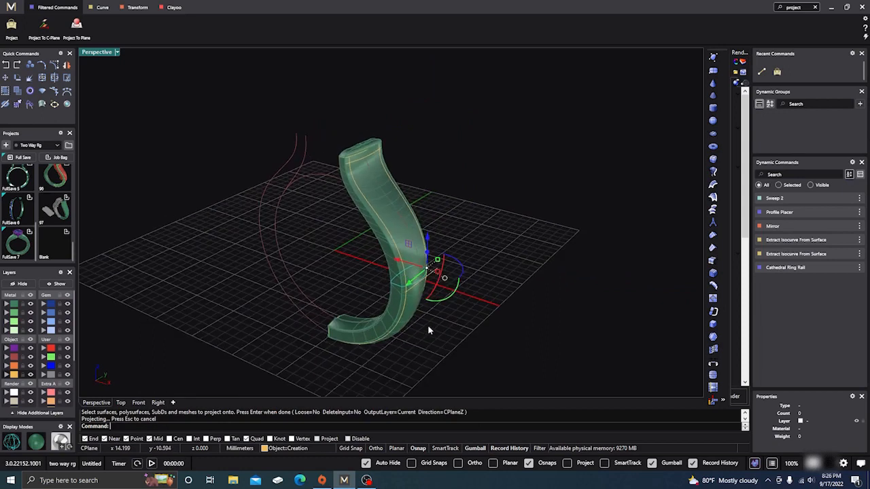
pyautogui.click(433, 322)
pyautogui.scroll(2, 438, 304)
pyautogui.scroll(3, 438, 303)
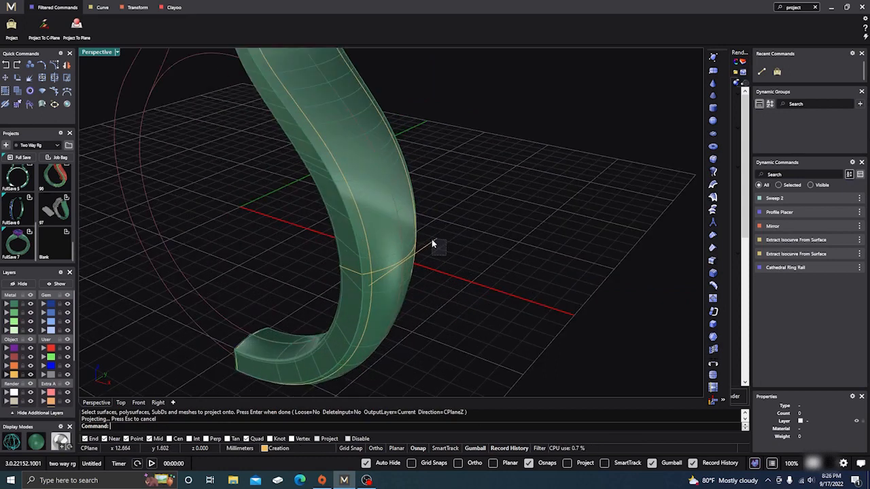
pyautogui.click(431, 241)
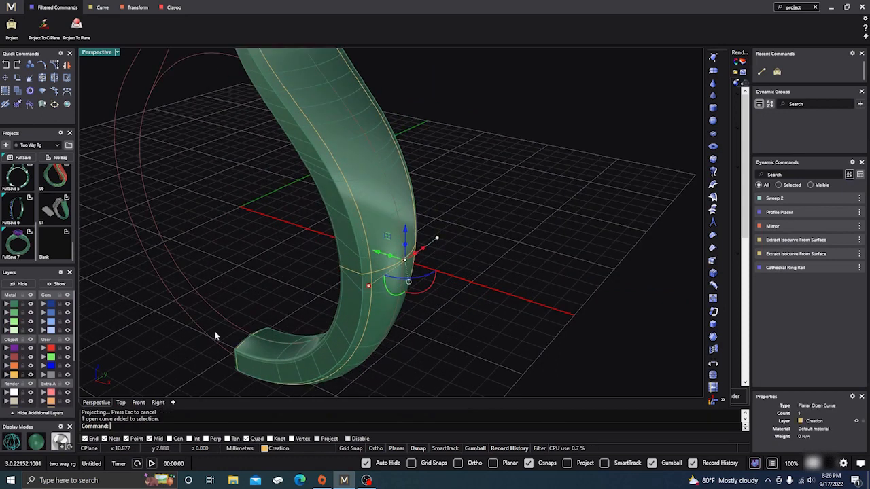
pyautogui.click(44, 375)
pyautogui.click(67, 375)
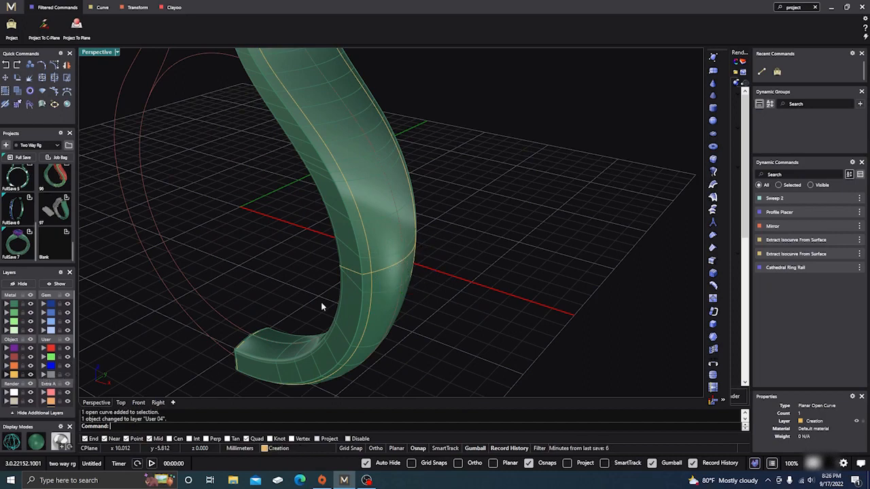
# Step: Hide the metal layer holding the shank so that only its curves are displayed
pyautogui.scroll(4, 353, 303)
pyautogui.scroll(-6, 543, 322)
pyautogui.moveTo(555, 326); pyautogui.dragTo(495, 318, button='right')
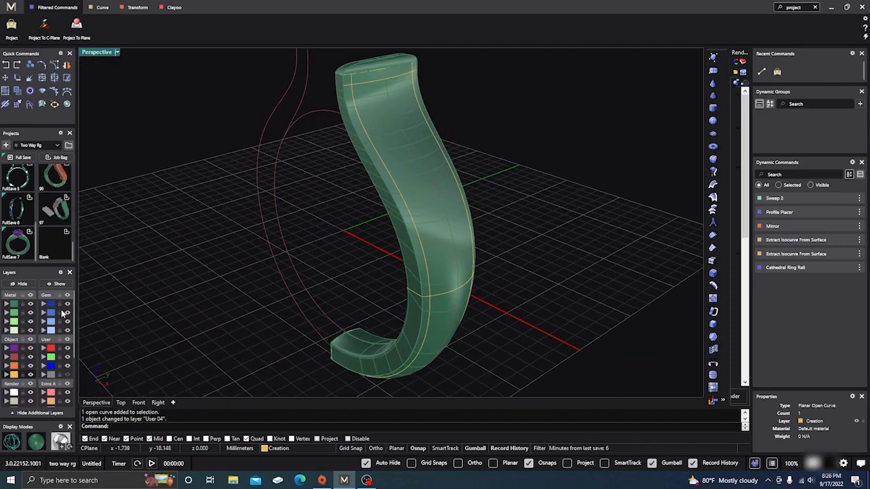
pyautogui.click(30, 305)
pyautogui.moveTo(229, 348); pyautogui.dragTo(324, 311, button='right')
pyautogui.moveTo(374, 288)
pyautogui.mouseDown(button='right')
pyautogui.moveTo(346, 295)
pyautogui.moveTo(344, 274)
pyautogui.moveTo(365, 287)
pyautogui.mouseUp(button='right')
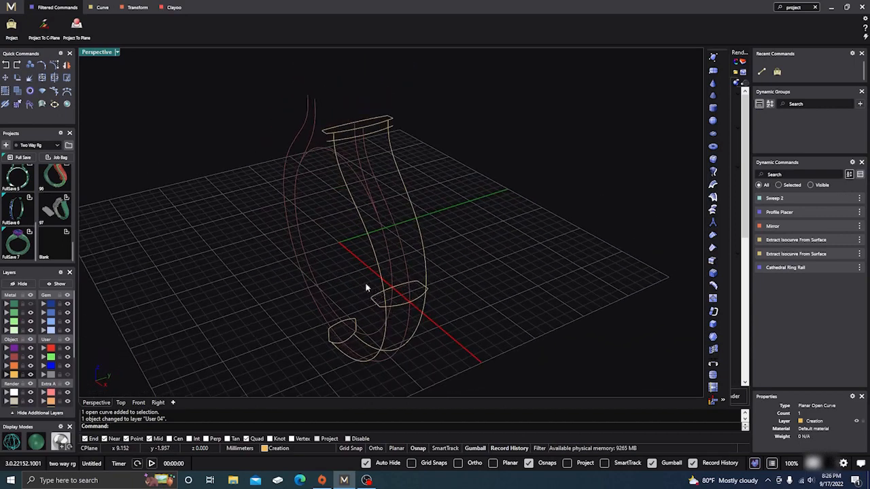
# Step: Move the closed profile curves at the shank's upper and lower ends to the hidden User 04 layer
pyautogui.keyDown('shift'); pyautogui.click(374, 128); pyautogui.keyUp('shift')
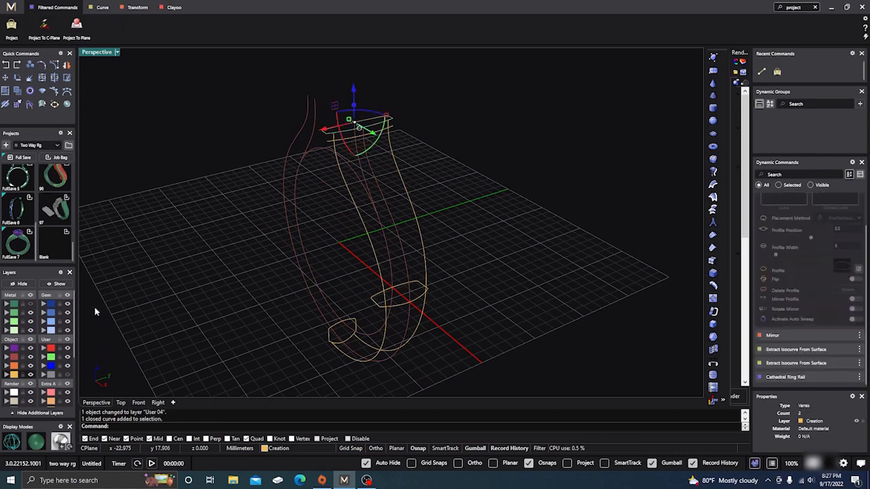
pyautogui.click(44, 375)
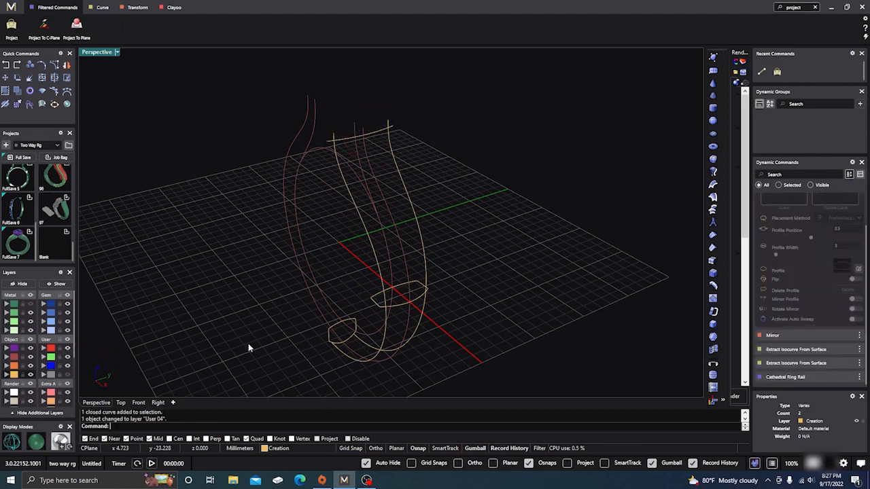
pyautogui.keyDown('shift'); pyautogui.click(344, 325); pyautogui.keyUp('shift')
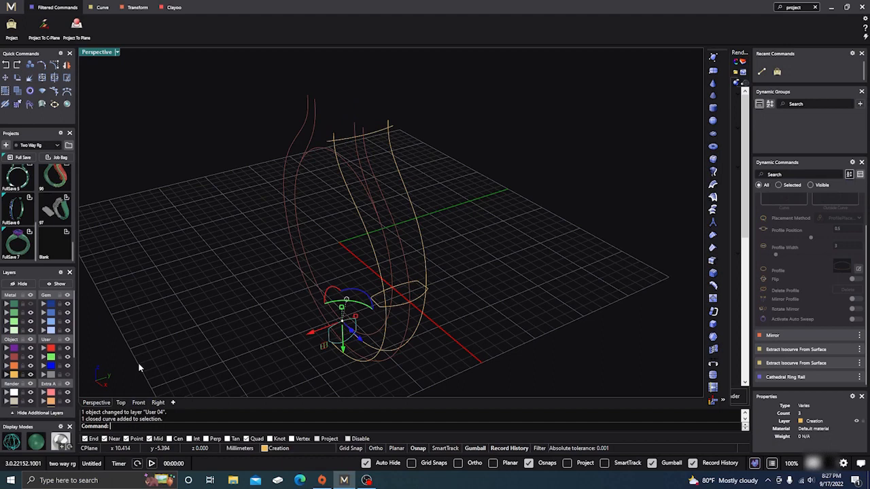
pyautogui.click(44, 375)
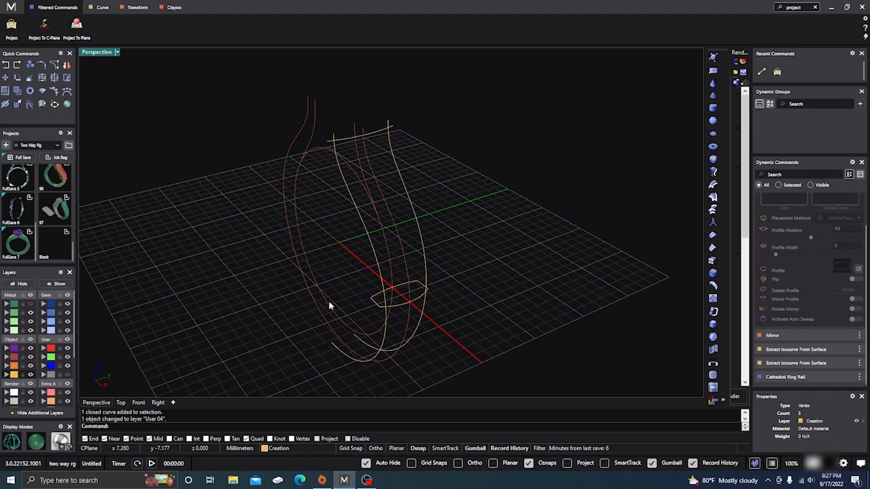
# Step: Hide the object layer containing the ring rail curves, leaving the isocurves and the projected curve displayed
pyautogui.moveTo(405, 281); pyautogui.dragTo(502, 299, button='right')
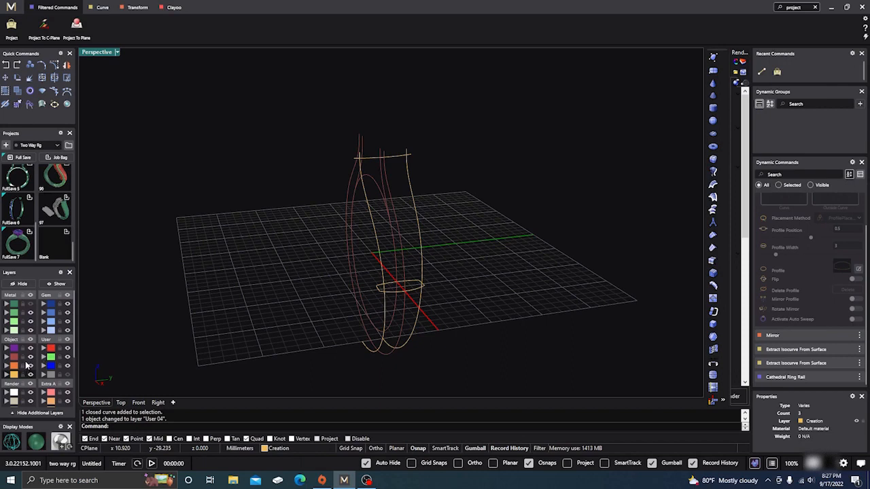
pyautogui.click(30, 358)
pyautogui.moveTo(149, 333)
pyautogui.mouseDown(button='right')
pyautogui.moveTo(171, 333)
pyautogui.moveTo(162, 331)
pyautogui.mouseUp(button='right')
# Step: Select all remaining curves and trim the overhanging ends at the corners where the upper isocurve crosses the lengthwise ones
pyautogui.moveTo(317, 187); pyautogui.dragTo(517, 365)
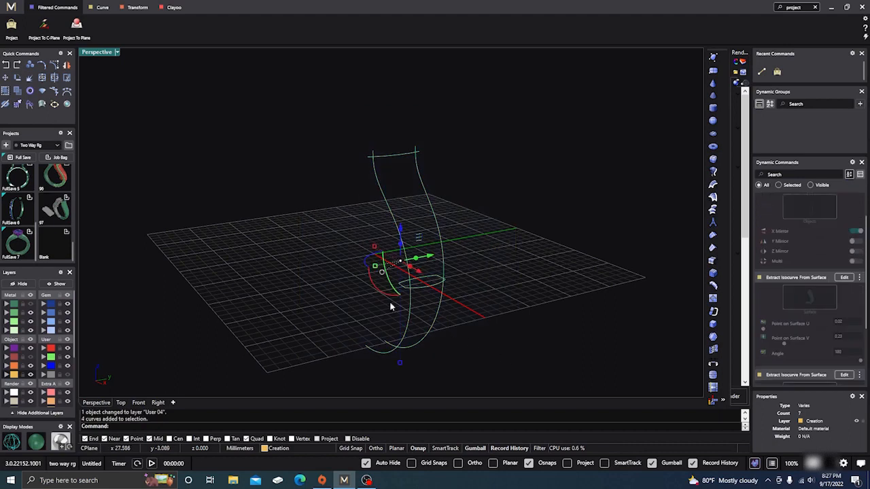
pyautogui.click(66, 91)
pyautogui.scroll(5, 388, 171)
pyautogui.click(359, 134)
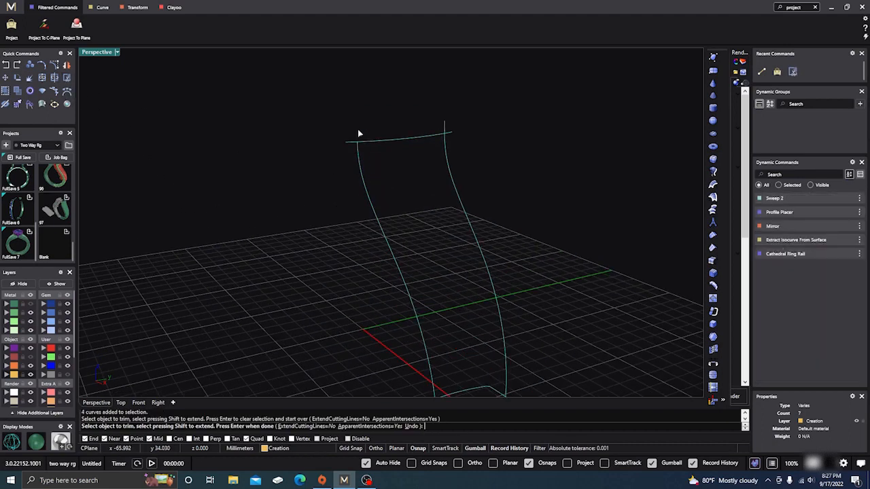
pyautogui.click(352, 143)
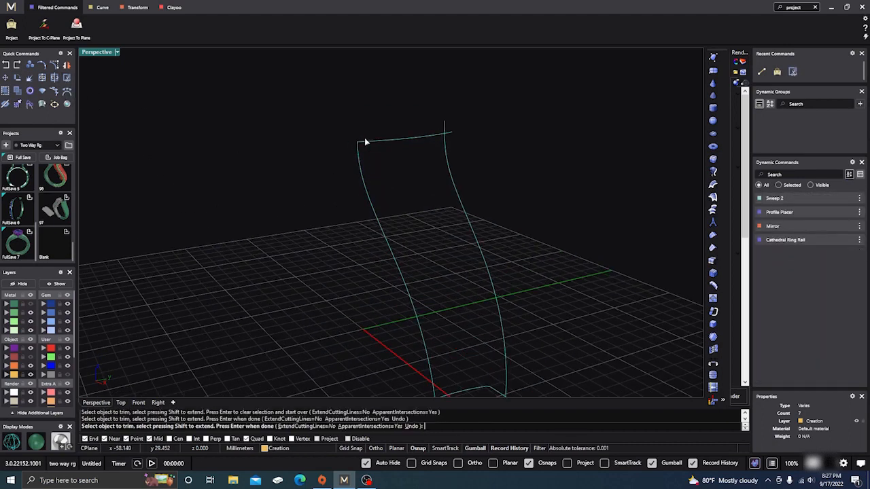
pyautogui.click(447, 128)
# Step: Trim the projected curve outside the lengthwise isocurves and their tails below it, leaving a closed four-sided outline
pyautogui.scroll(-7, 407, 124)
pyautogui.scroll(12, 425, 278)
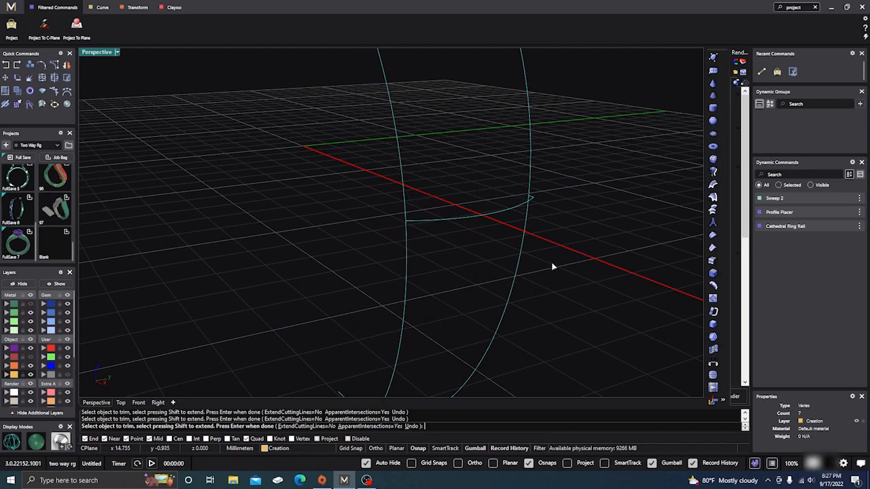
pyautogui.moveTo(552, 267); pyautogui.dragTo(459, 282, button='right')
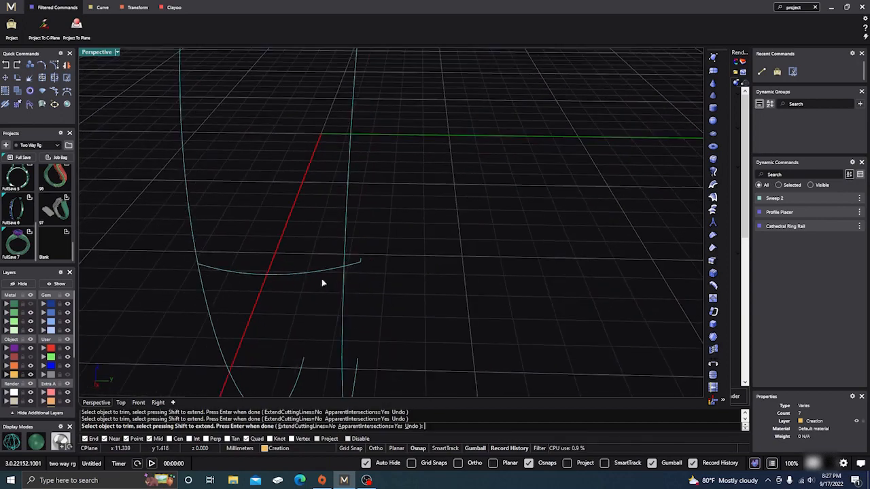
pyautogui.scroll(-5, 416, 235)
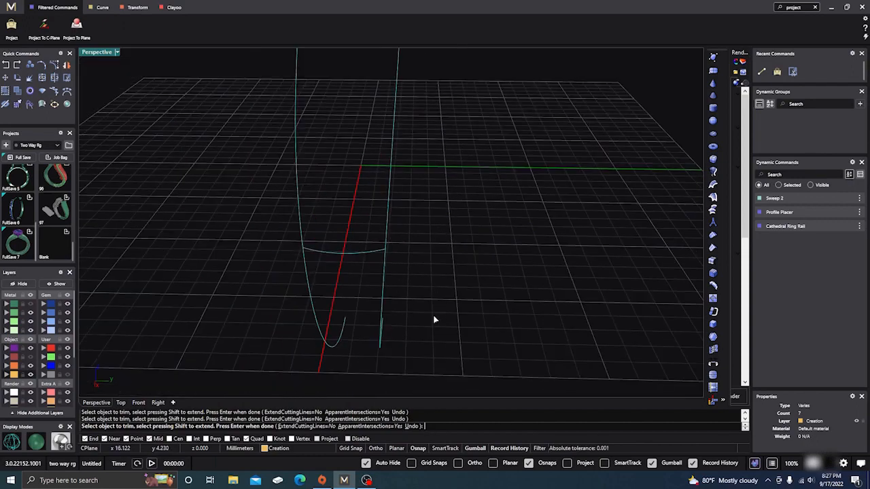
pyautogui.moveTo(434, 314); pyautogui.dragTo(253, 322)
pyautogui.moveTo(270, 316); pyautogui.dragTo(312, 321, button='right')
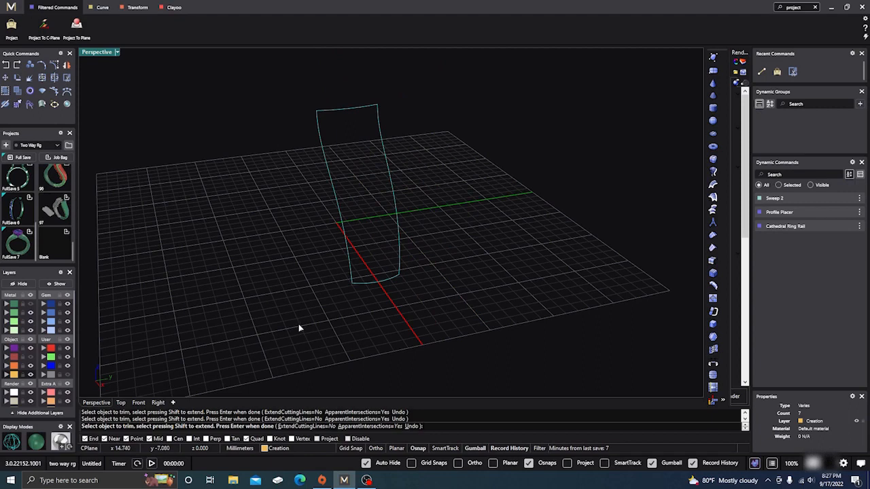
pyautogui.press('Return')
pyautogui.click(425, 273)
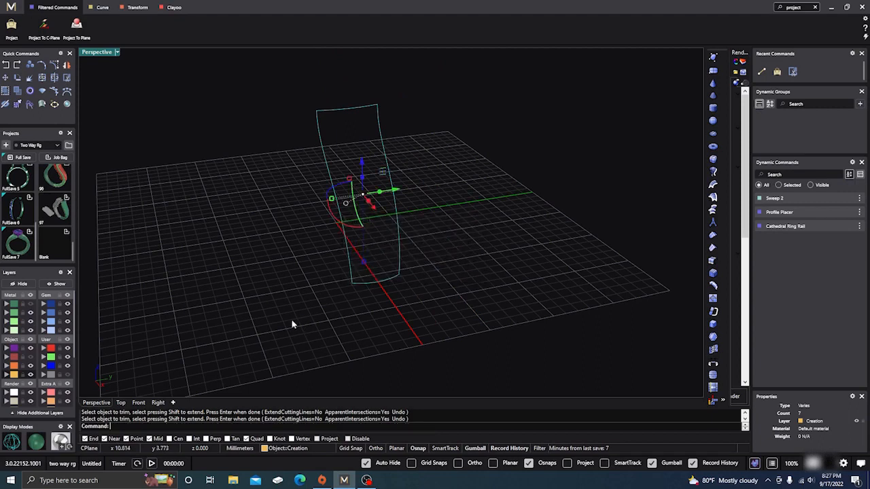
pyautogui.click(292, 323)
pyautogui.moveTo(292, 322); pyautogui.dragTo(366, 246, button='right')
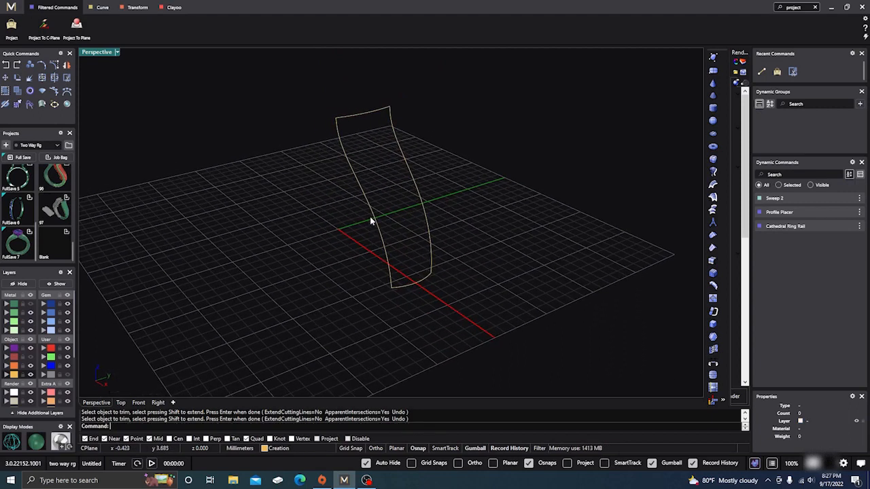
pyautogui.click(373, 215)
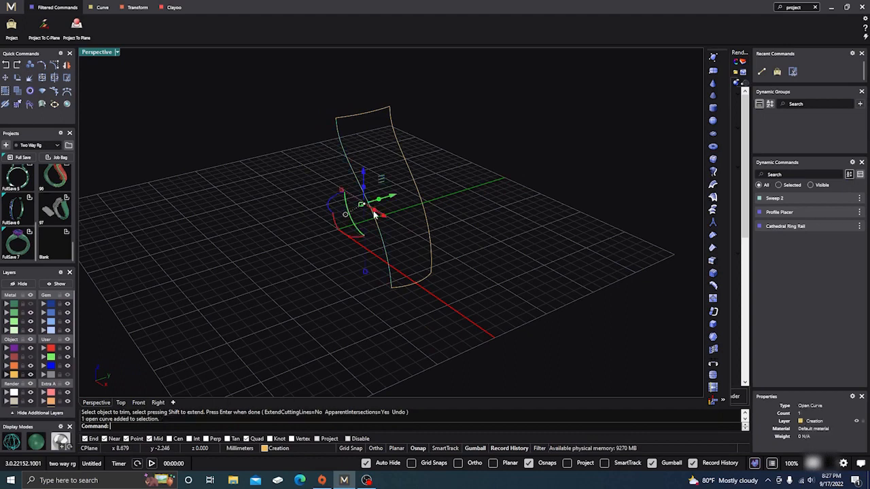
pyautogui.click(368, 117)
pyautogui.click(406, 164)
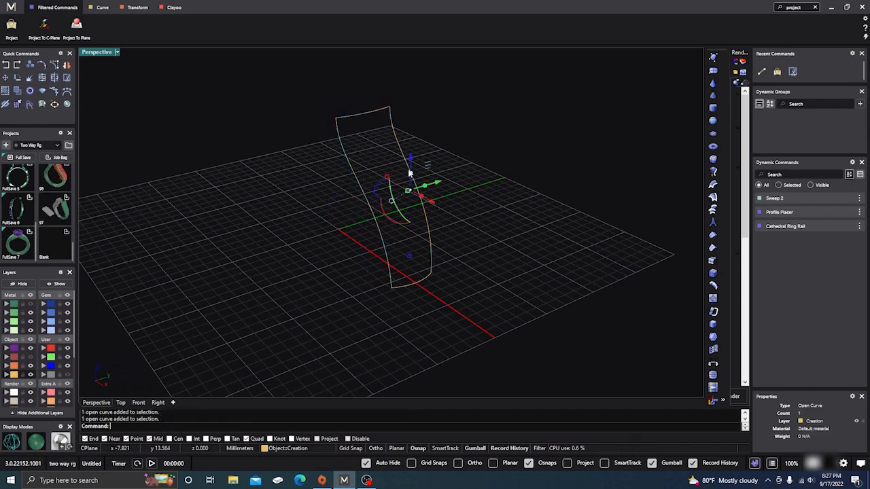
pyautogui.click(408, 284)
pyautogui.click(325, 325)
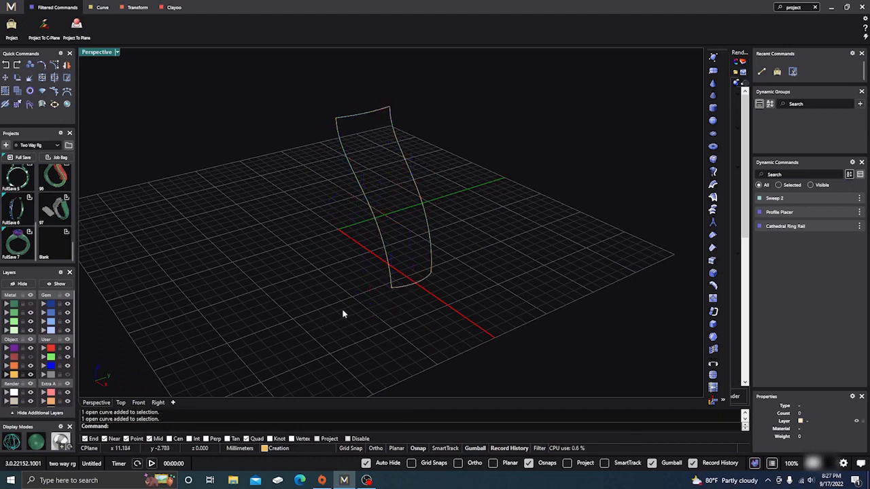
pyautogui.click(408, 286)
pyautogui.click(330, 305)
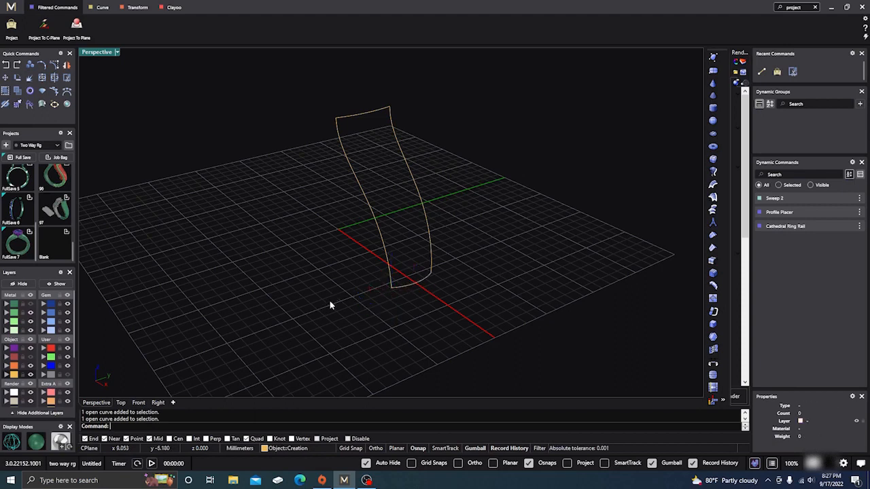
# Step: Clear the "project" command filter and show the metal layer containing the ring shank
pyautogui.scroll(-3, 328, 309)
pyautogui.moveTo(329, 309); pyautogui.dragTo(307, 292, button='right')
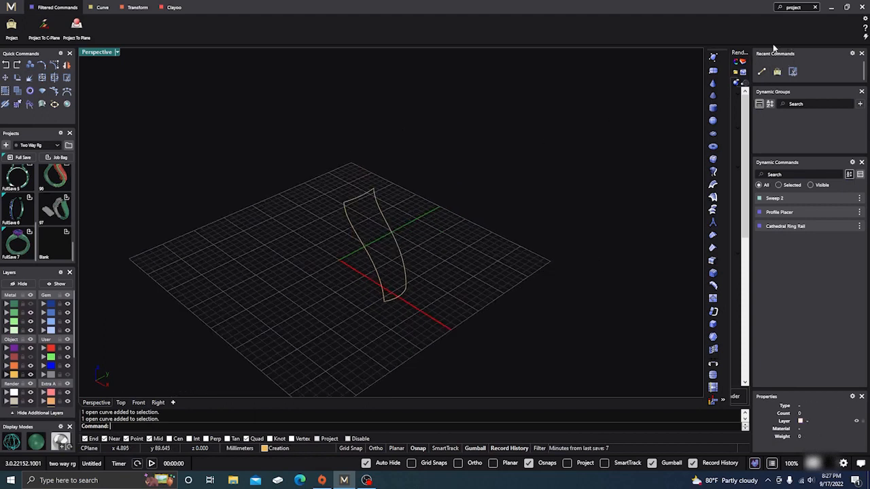
pyautogui.click(816, 8)
pyautogui.moveTo(224, 236); pyautogui.dragTo(245, 238, button='right')
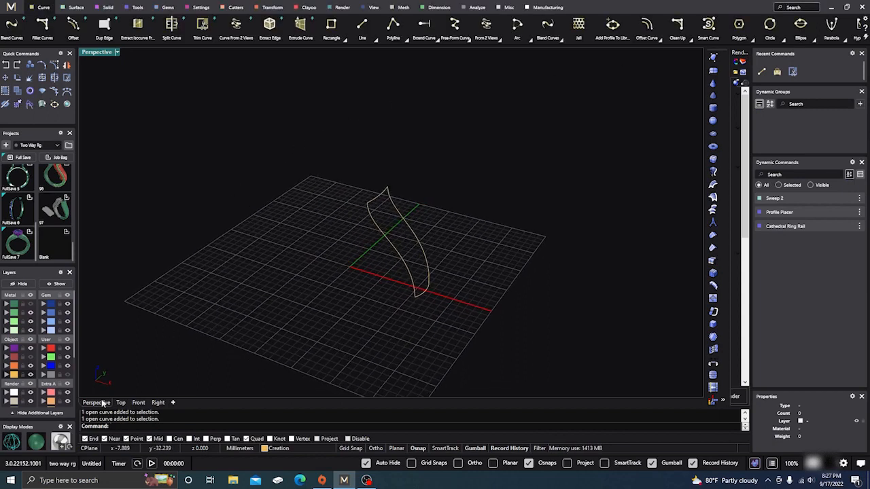
pyautogui.click(30, 304)
pyautogui.moveTo(155, 312); pyautogui.dragTo(218, 293, button='right')
pyautogui.scroll(6, 434, 189)
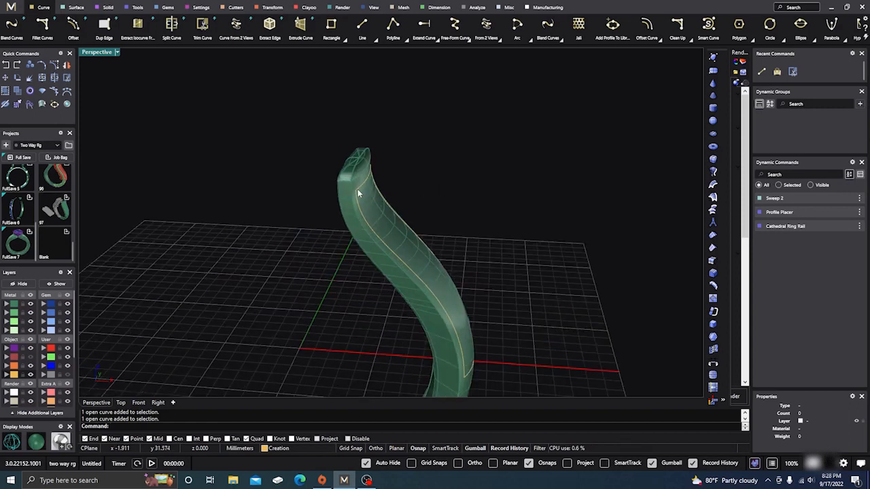
# Step: Copy all four outline curves in the Front view horizontally about 2.97 mm toward the ring's inner side, from their upper endpoint
pyautogui.click(14, 376)
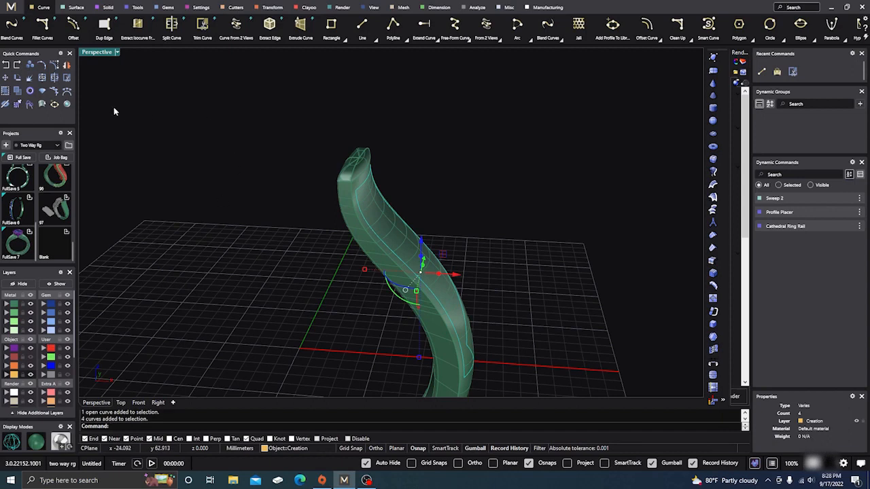
pyautogui.click(30, 66)
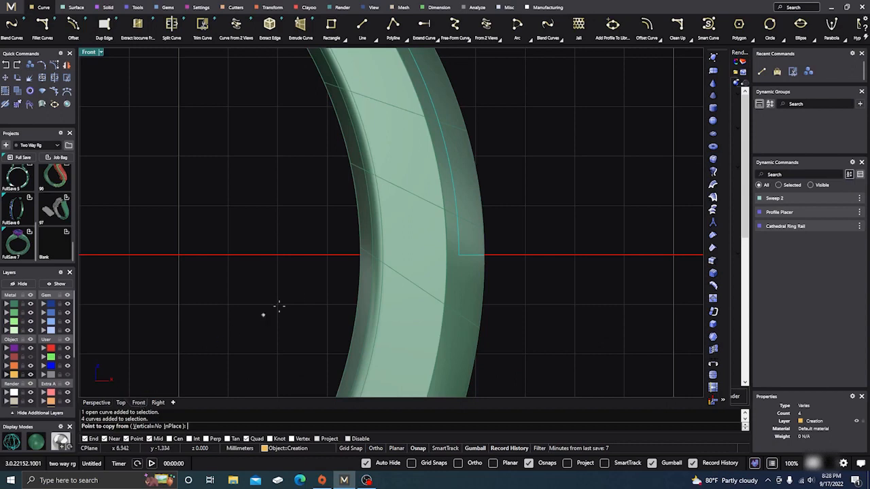
pyautogui.scroll(-5, 330, 284)
pyautogui.scroll(4, 313, 258)
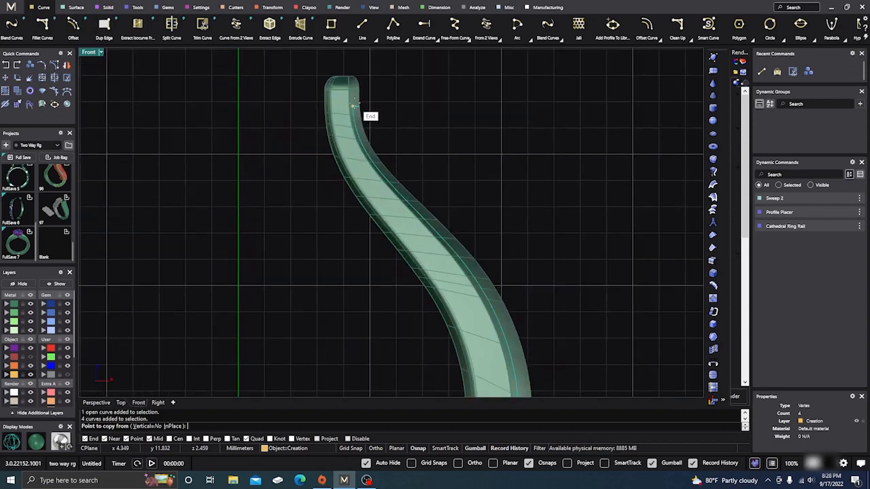
pyautogui.click(353, 106)
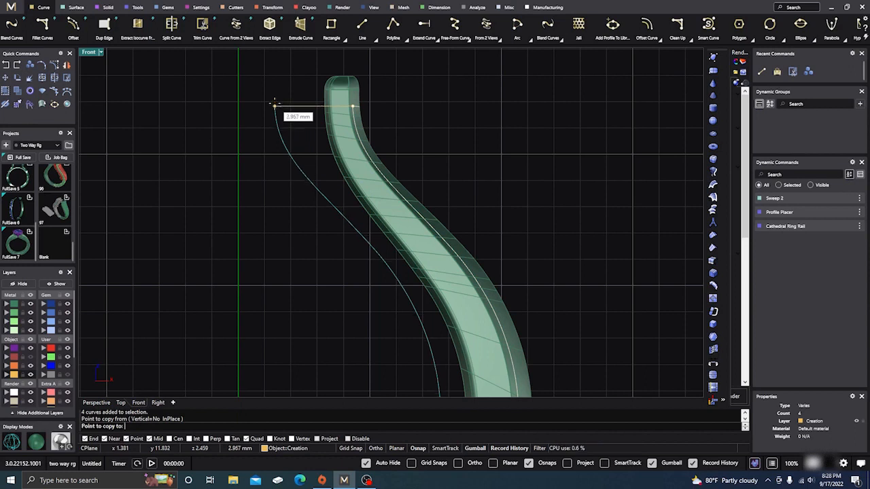
pyautogui.click(274, 103)
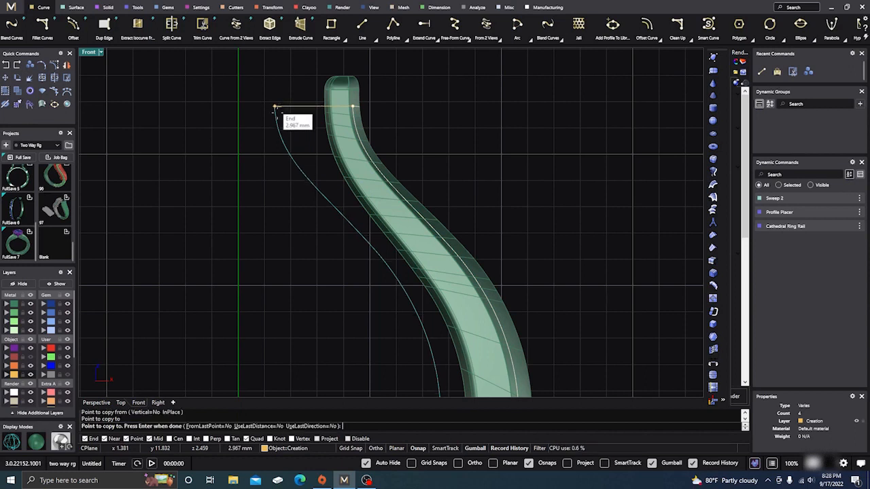
pyautogui.press('Return')
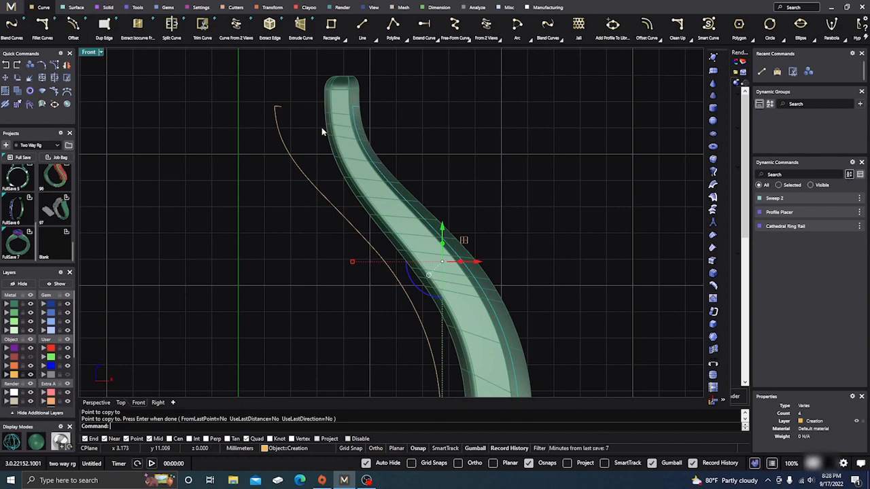
# Step: Move the original four-curve outline horizontally outward until it clears the shank's outer surface
pyautogui.moveTo(478, 264); pyautogui.dragTo(495, 264)
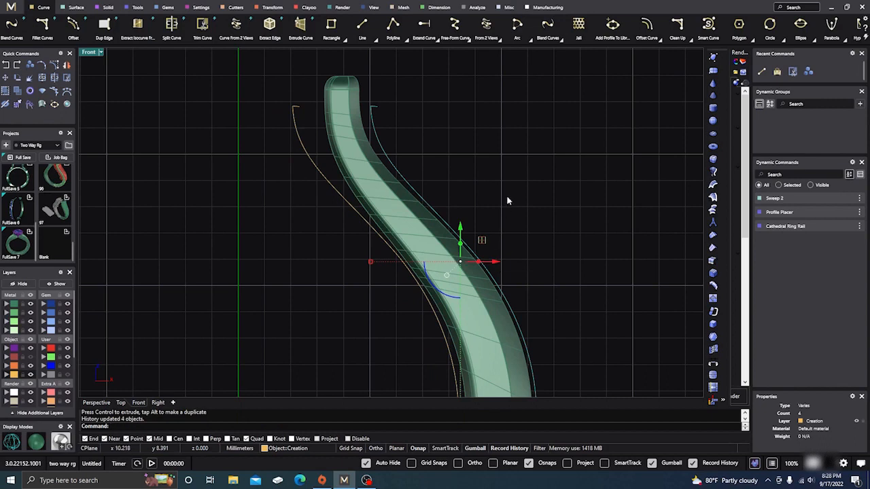
pyautogui.scroll(-2, 511, 196)
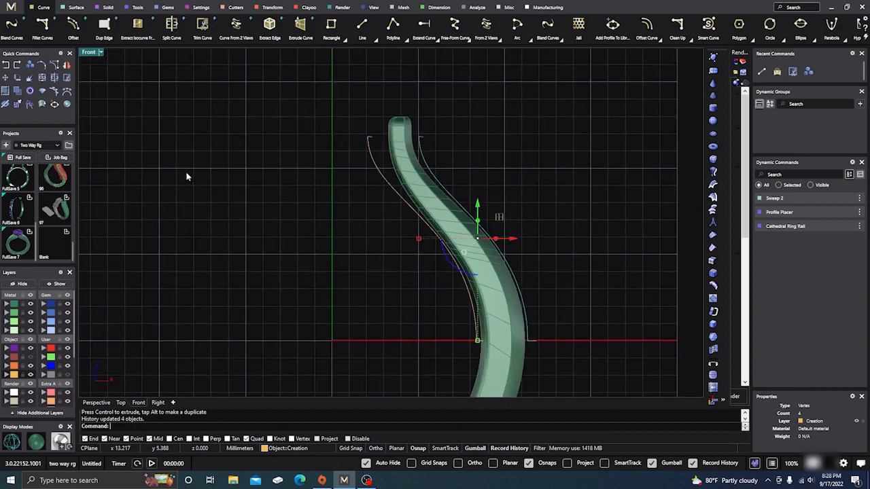
pyautogui.press('Escape')
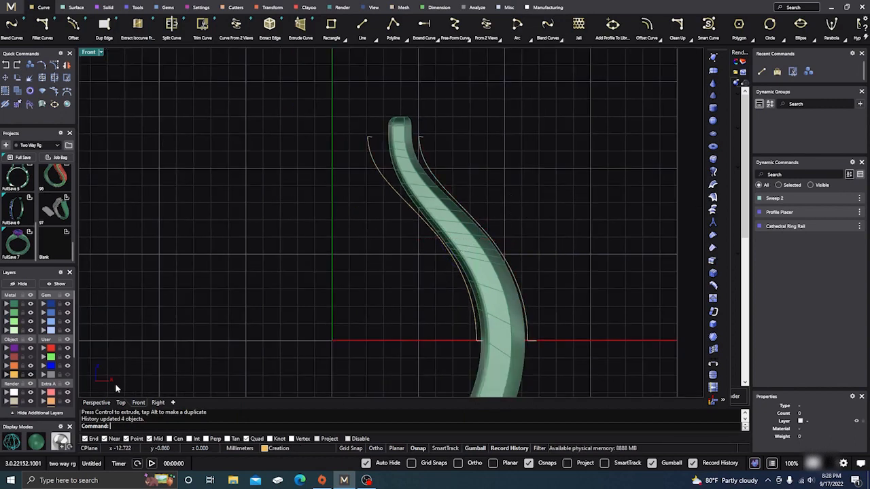
# Step: Select the four curves of the copied outline and move them further inward along X, accepting the break in history
pyautogui.click(96, 402)
pyautogui.moveTo(254, 295); pyautogui.dragTo(284, 281, button='right')
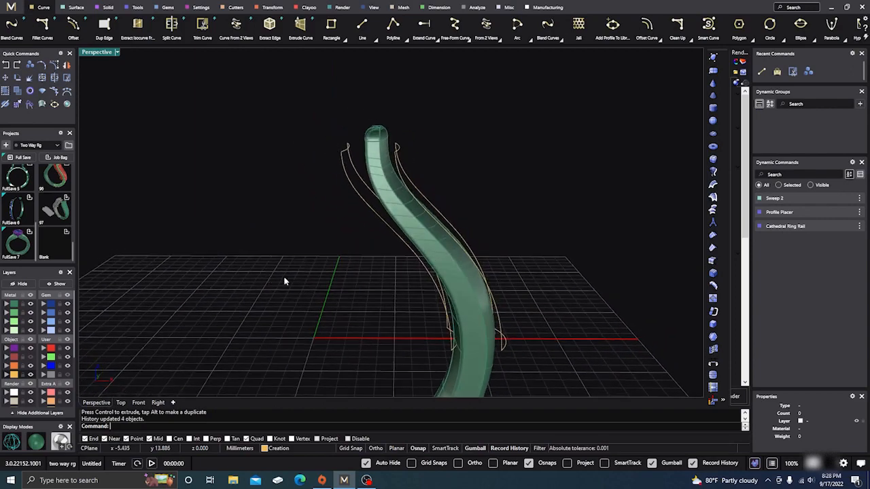
pyautogui.click(423, 272)
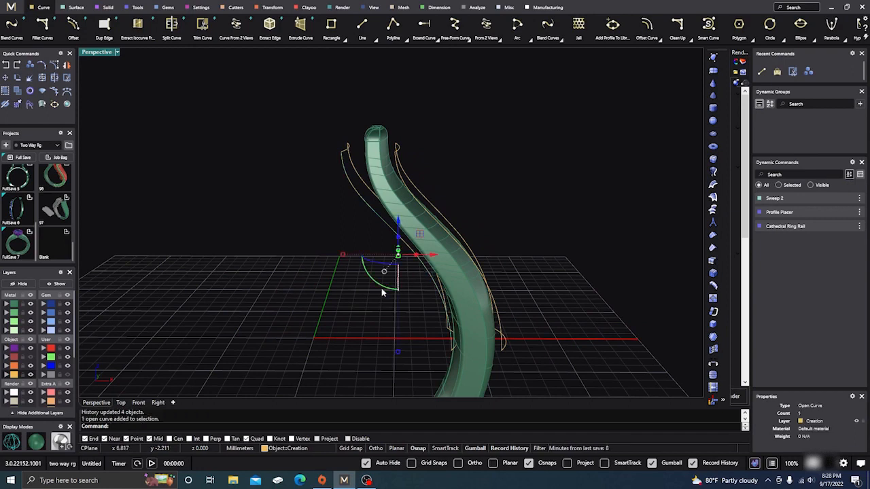
pyautogui.press('Escape')
pyautogui.moveTo(326, 301); pyautogui.dragTo(353, 270, button='right')
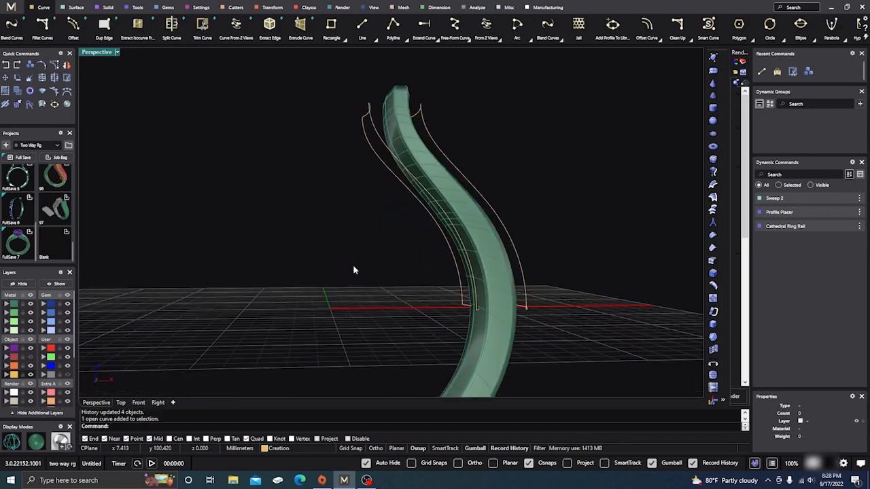
pyautogui.click(490, 289)
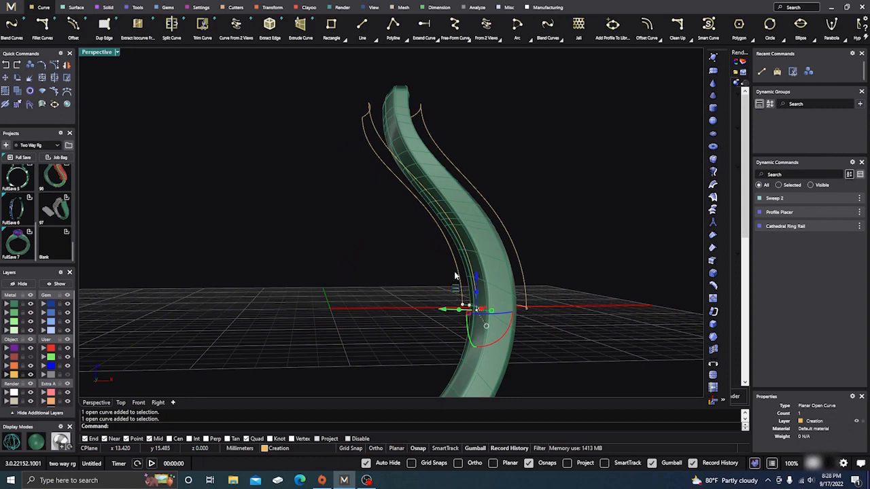
pyautogui.keyDown('shift'); pyautogui.click(465, 272); pyautogui.keyUp('shift')
pyautogui.click(470, 272)
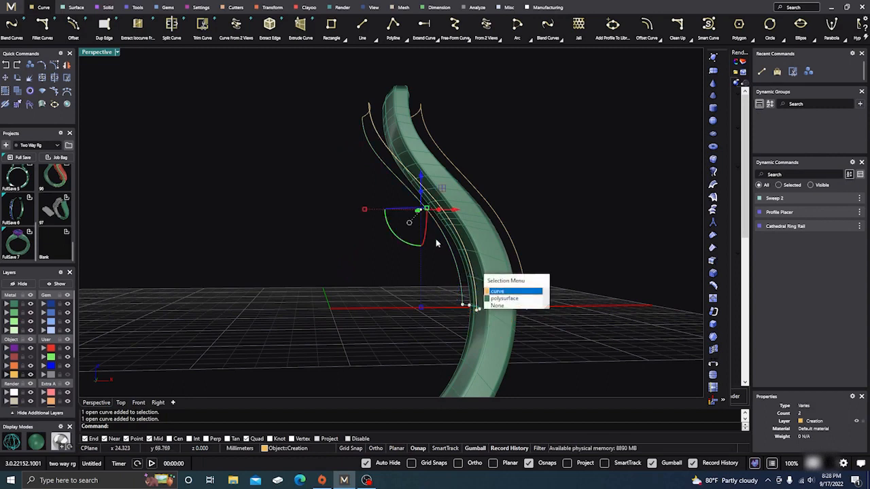
pyautogui.click(496, 292)
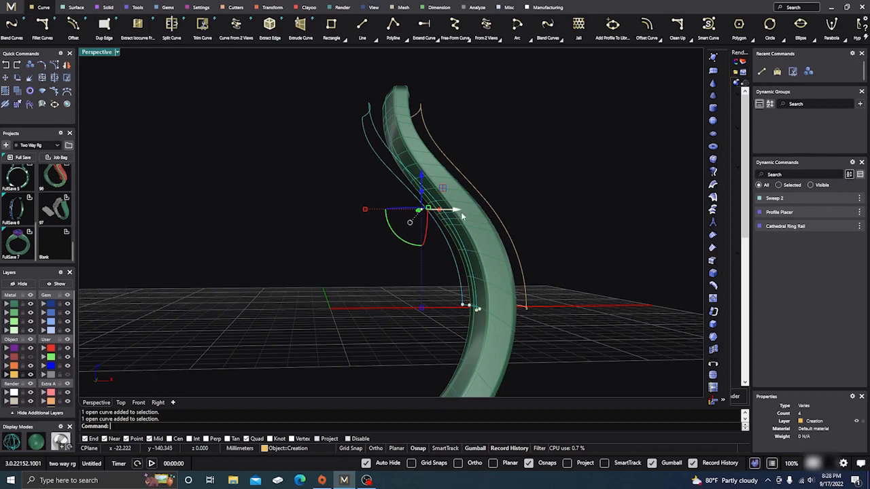
pyautogui.moveTo(454, 210); pyautogui.dragTo(363, 258)
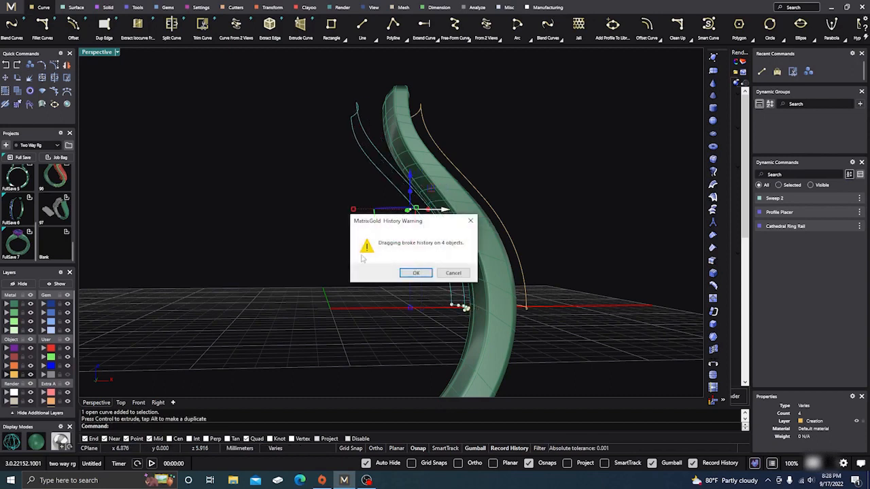
pyautogui.click(416, 272)
pyautogui.moveTo(377, 297); pyautogui.dragTo(341, 324, button='right')
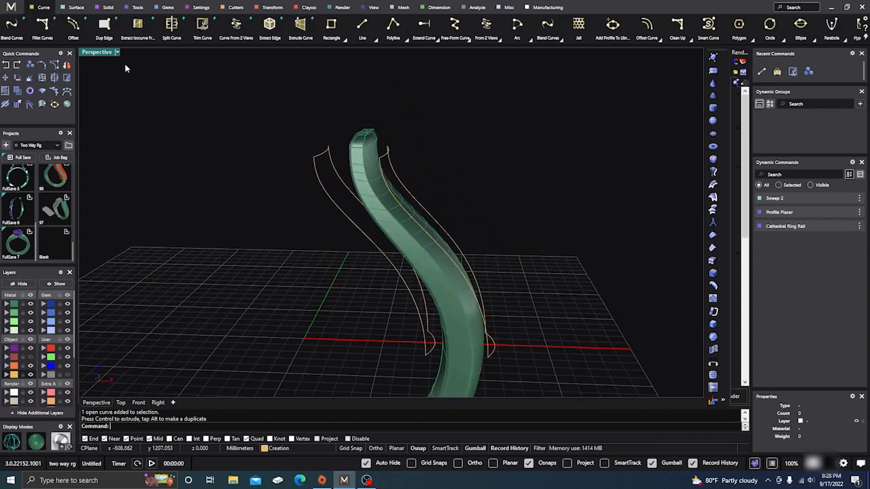
# Step: Select all eight outline curves and join them into closed inner and outer outlines
pyautogui.click(362, 25)
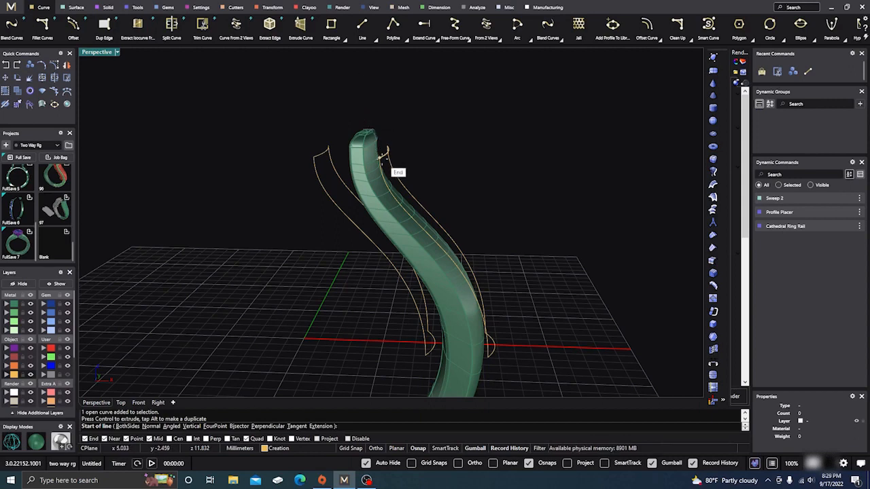
pyautogui.press('Escape')
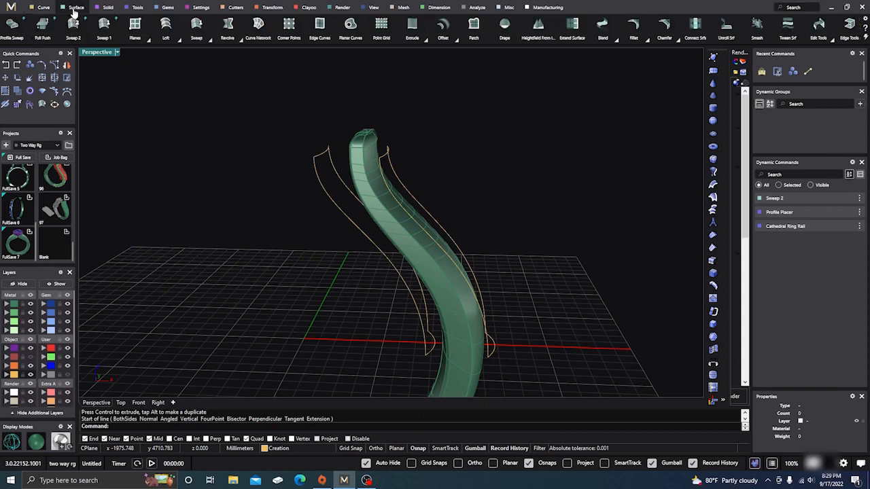
pyautogui.click(75, 10)
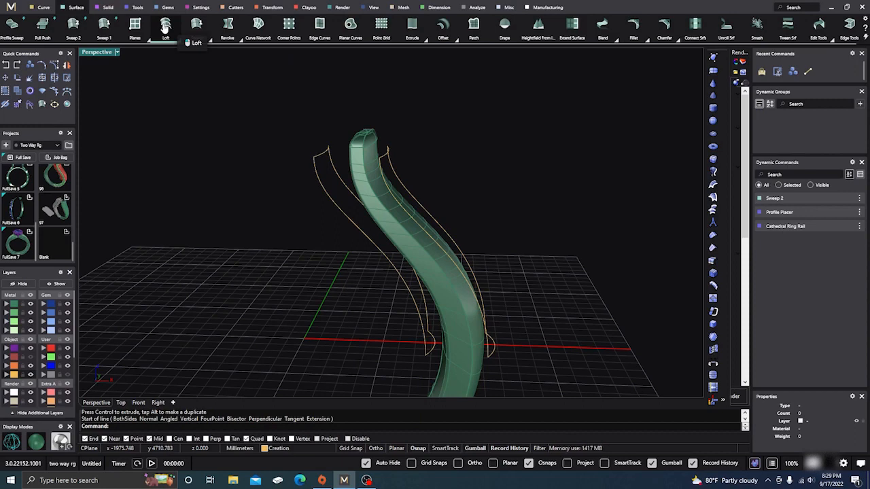
pyautogui.click(13, 374)
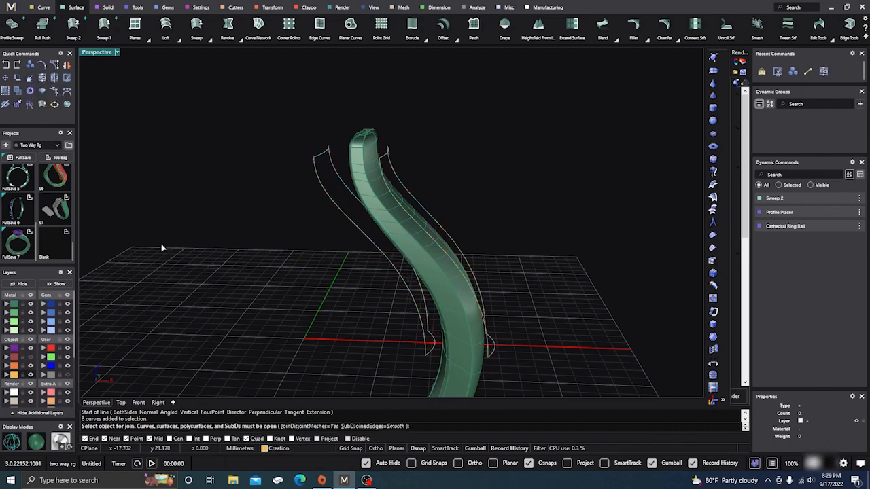
pyautogui.rightClick(234, 281)
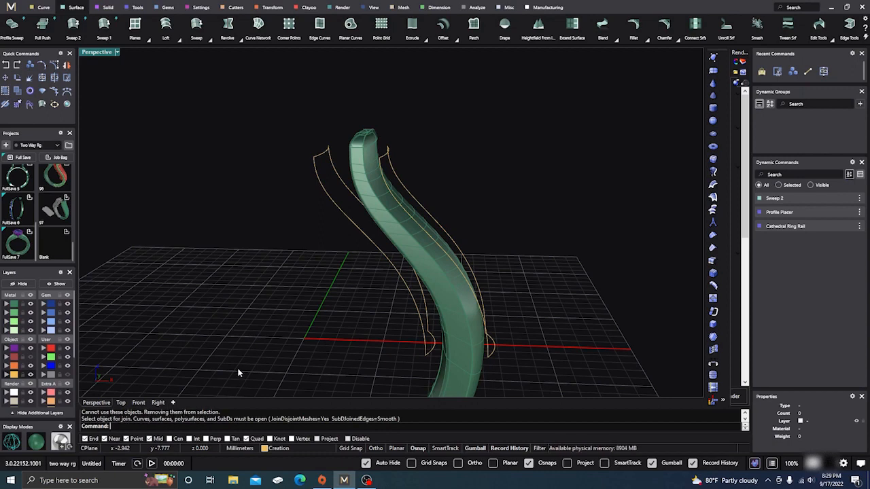
# Step: Draw two straight lines connecting the upper corners of the outer outline to the matching corners of the inner outline
pyautogui.moveTo(274, 315); pyautogui.dragTo(213, 238, button='right')
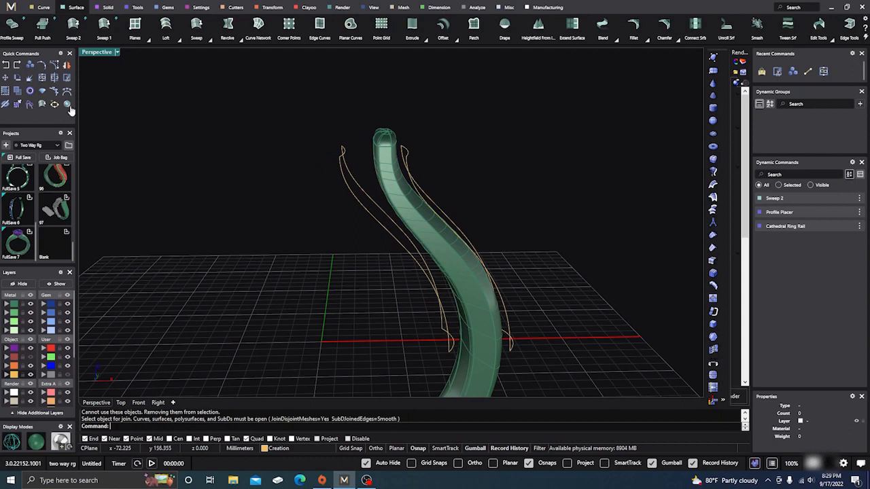
pyautogui.click(43, 8)
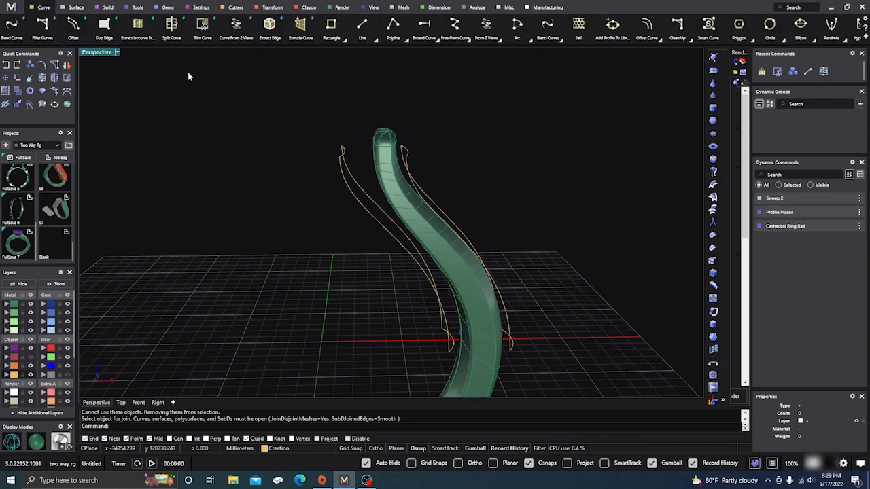
pyautogui.click(364, 28)
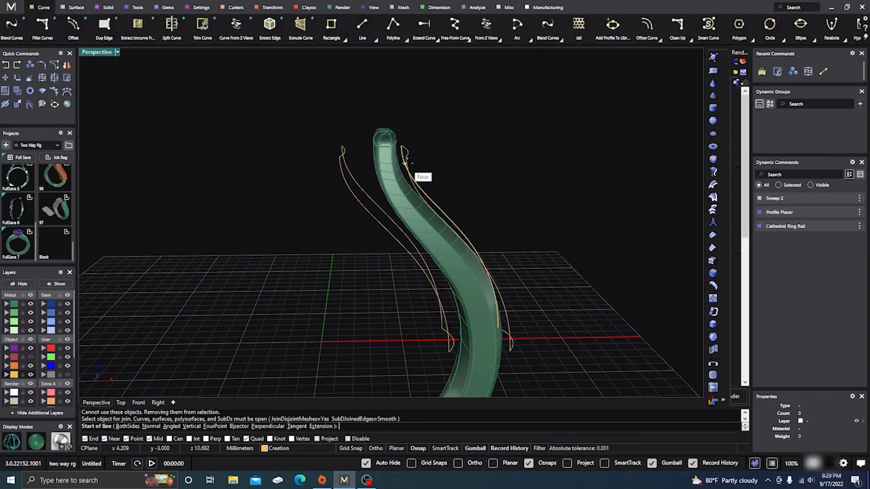
pyautogui.click(403, 153)
pyautogui.click(333, 161)
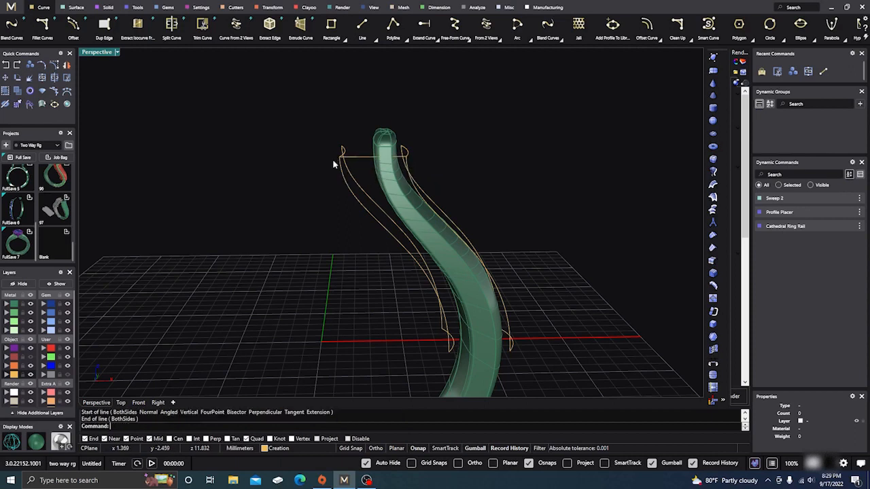
pyautogui.moveTo(320, 187); pyautogui.dragTo(322, 199, button='right')
pyautogui.rightClick(324, 199)
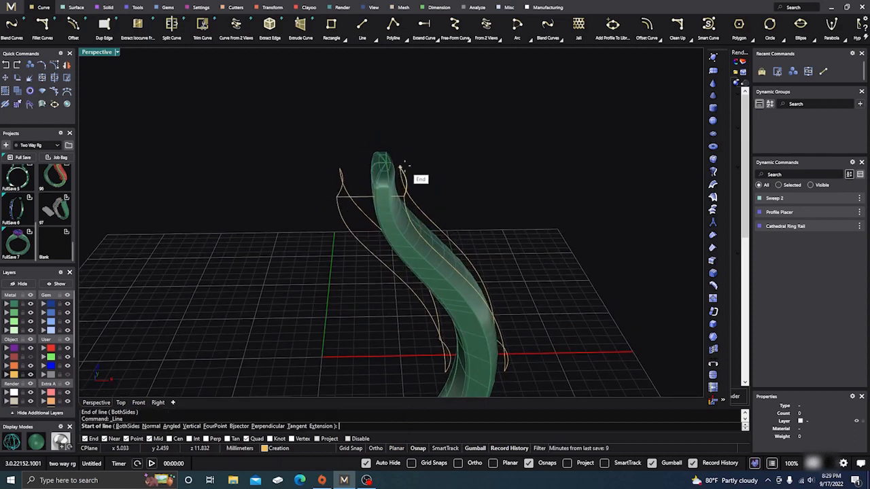
pyautogui.click(401, 169)
pyautogui.click(342, 165)
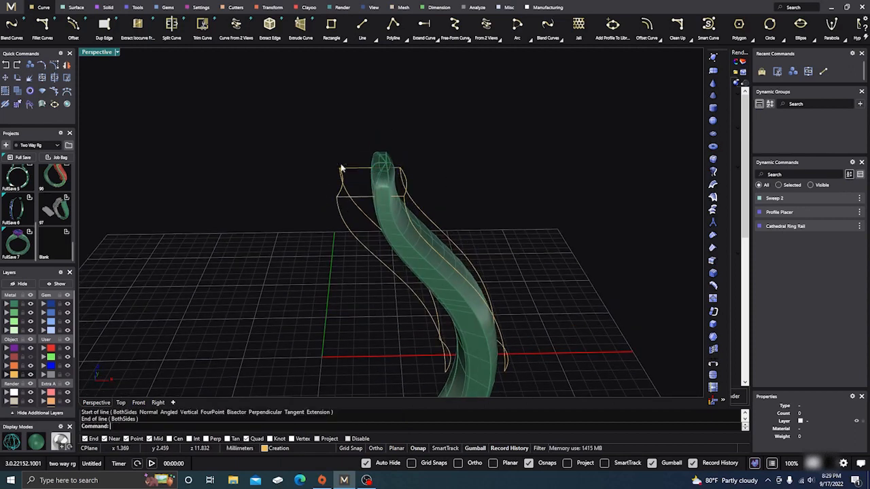
# Step: Draw two straight lines connecting the lower corners of the inner outline to the matching corners of the outer outline
pyautogui.scroll(-10, 278, 184)
pyautogui.scroll(10, 323, 261)
pyautogui.rightClick(325, 264)
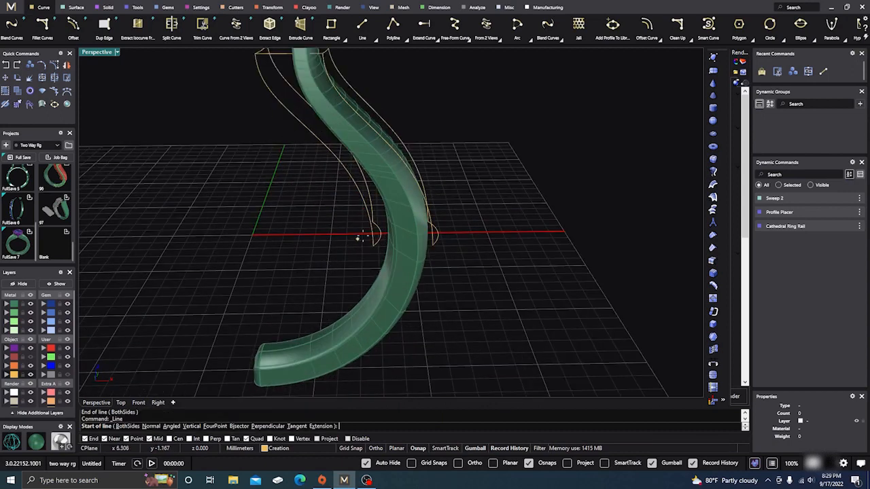
pyautogui.click(373, 222)
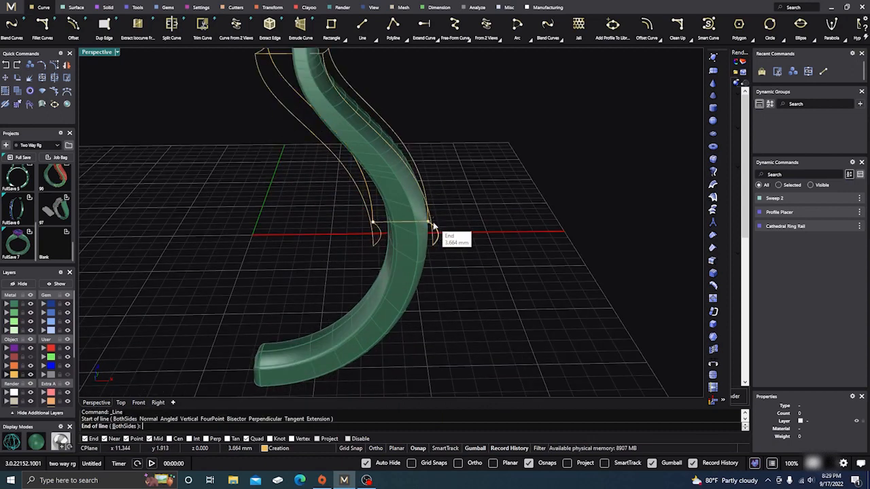
pyautogui.click(431, 223)
pyautogui.rightClick(354, 265)
pyautogui.click(374, 245)
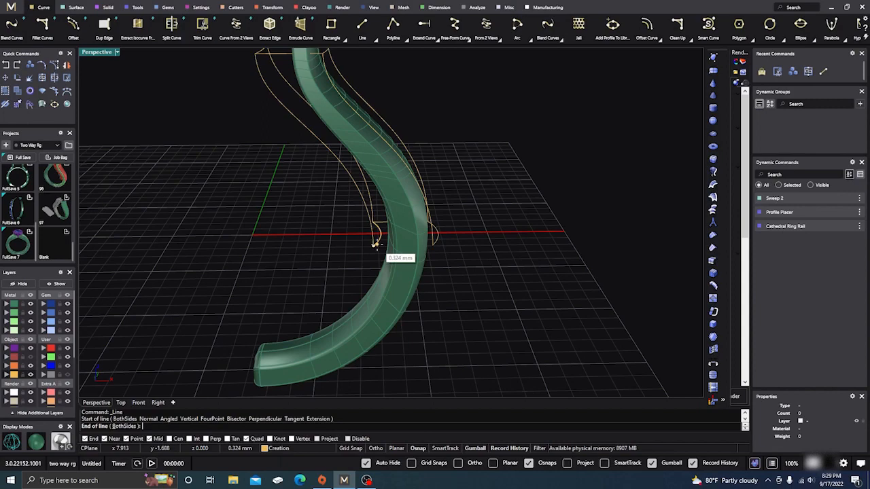
pyautogui.click(431, 246)
pyautogui.moveTo(331, 273); pyautogui.dragTo(265, 261, button='right')
pyautogui.click(280, 220)
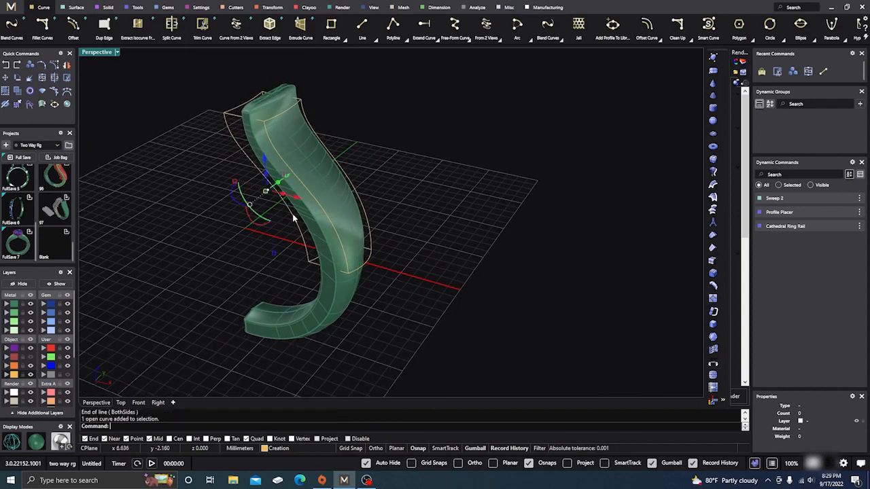
pyautogui.click(198, 163)
pyautogui.moveTo(198, 163); pyautogui.dragTo(210, 174, button='right')
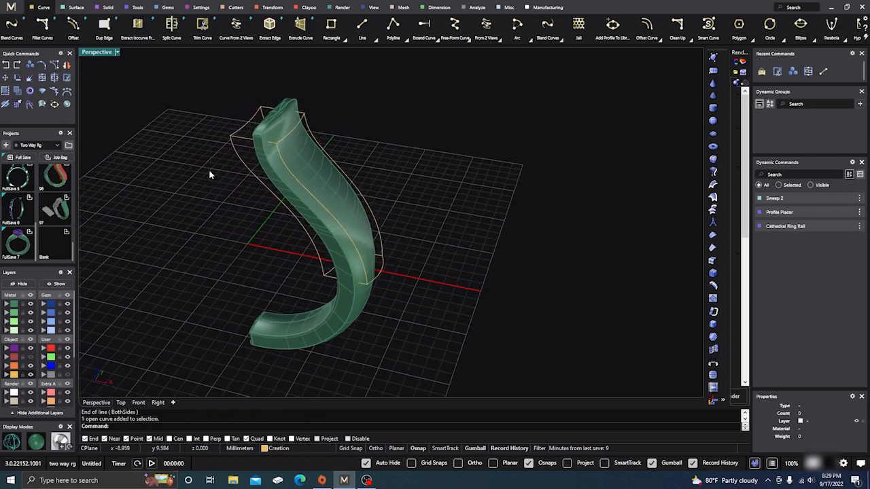
# Step: Start a Sweep 2 surface across the inner outline, using its two long sides as rails and its upper and lower curves as profiles
pyautogui.click(74, 8)
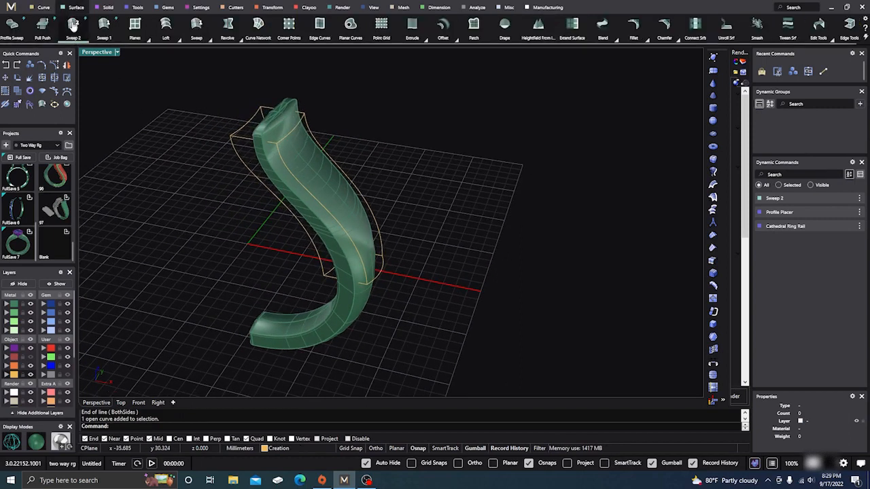
pyautogui.click(73, 26)
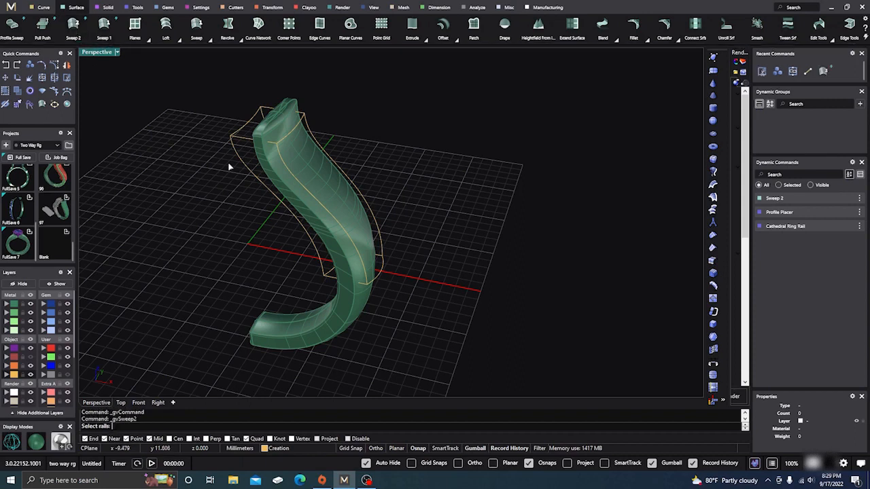
pyautogui.click(262, 116)
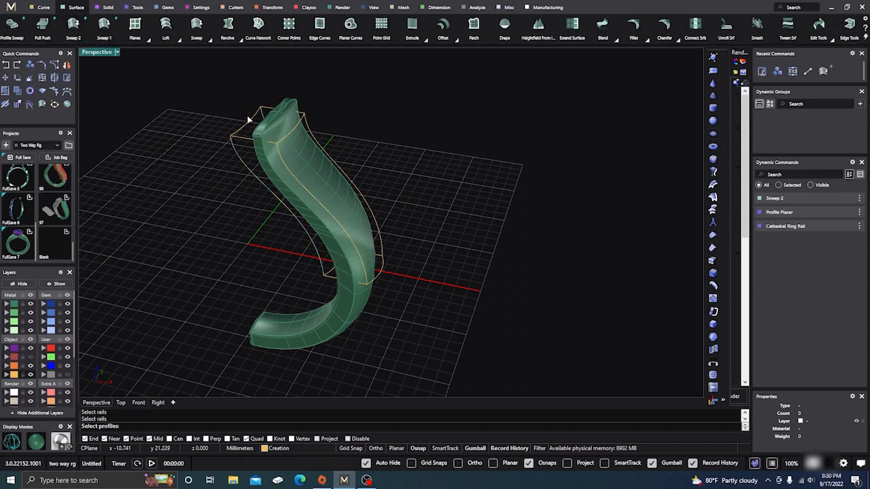
pyautogui.click(247, 126)
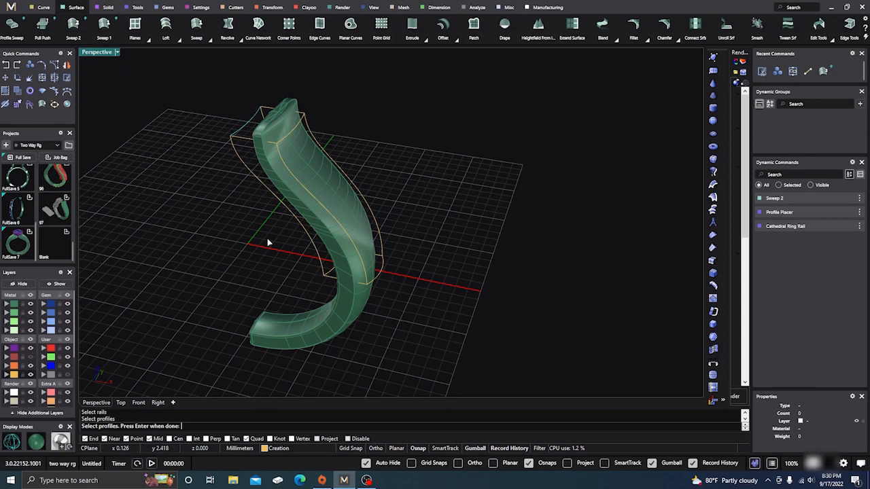
pyautogui.click(326, 274)
pyautogui.rightClick(270, 278)
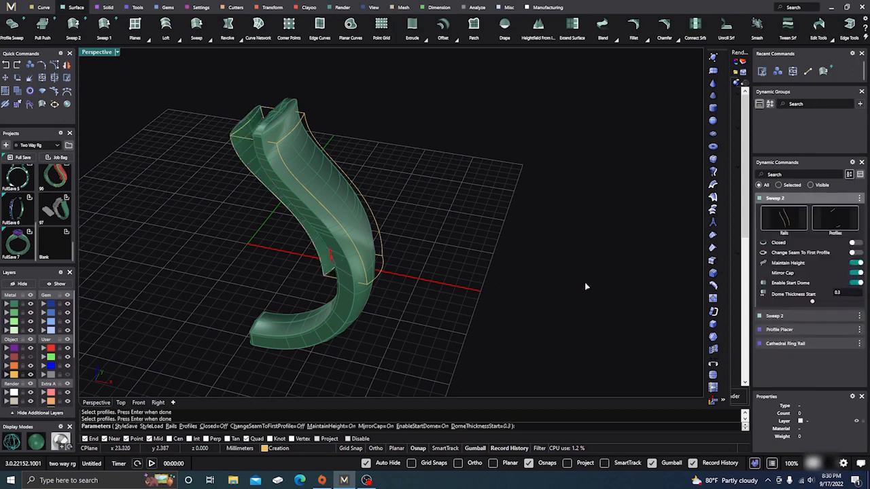
# Step: Turn off Maintain Height, Mirror Cap, Enable Start Dome and Enable End Dome for the inner sweep and accept it
pyautogui.click(858, 263)
pyautogui.click(858, 273)
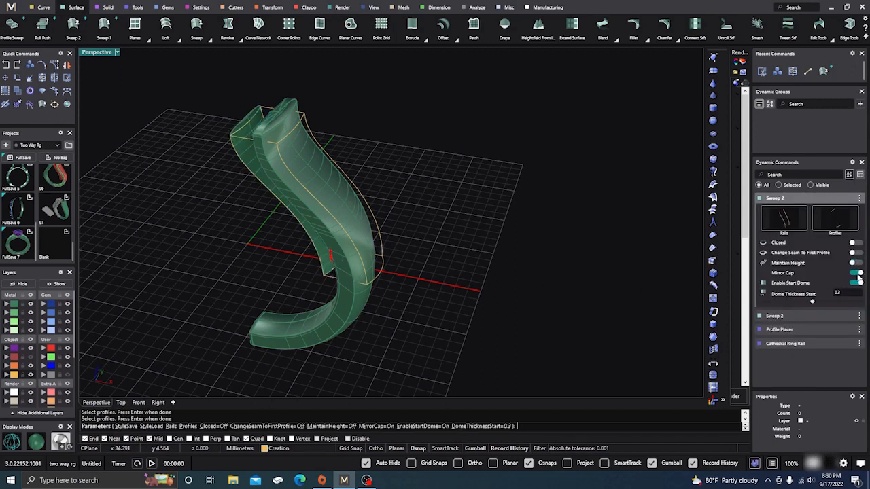
pyautogui.click(857, 283)
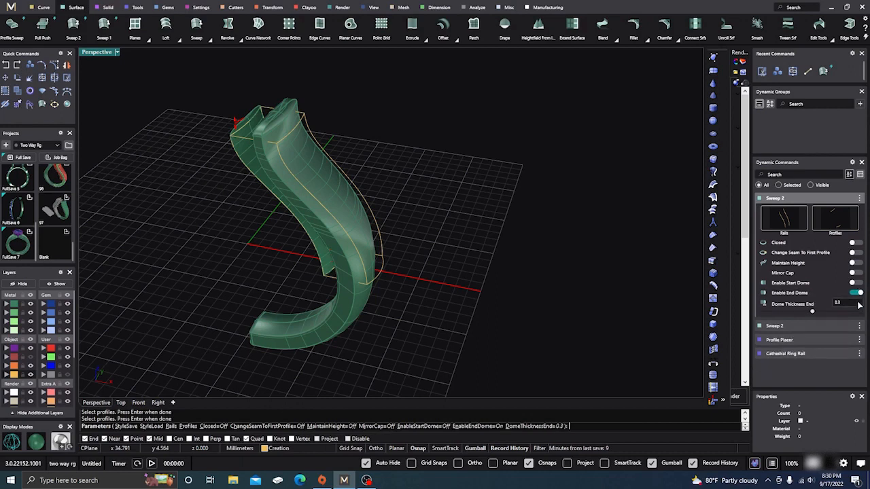
pyautogui.click(858, 293)
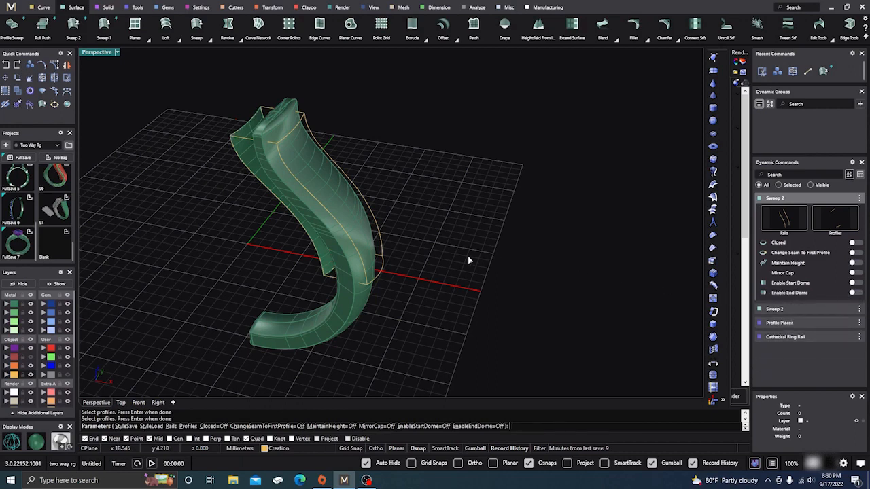
pyautogui.press('Return')
pyautogui.moveTo(440, 252); pyautogui.dragTo(451, 237, button='right')
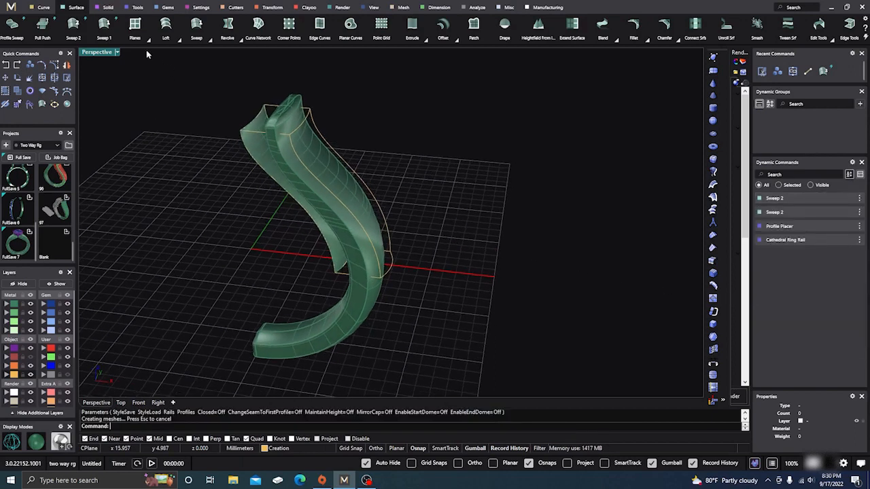
# Step: Sweep a two-rail surface along the far long sides of both outlines, using the far upper and lower connecting lines as shapes
pyautogui.click(207, 39)
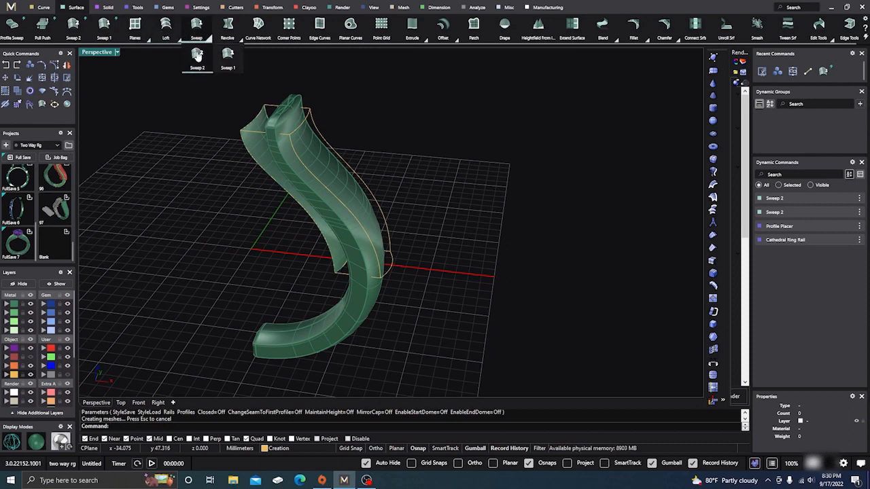
pyautogui.click(197, 56)
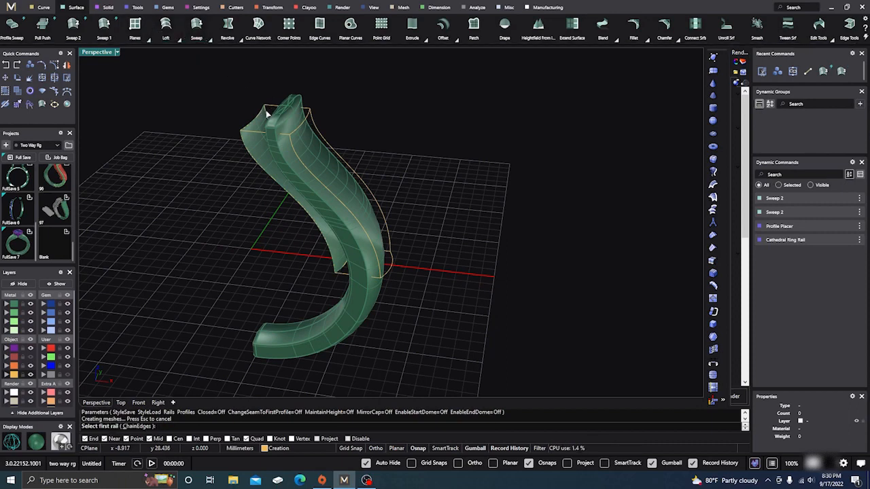
pyautogui.click(278, 118)
pyautogui.click(301, 136)
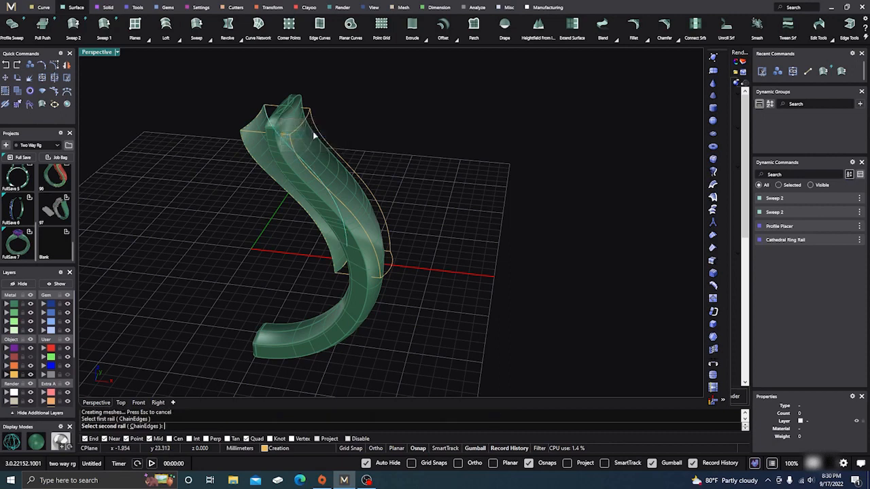
pyautogui.click(318, 138)
pyautogui.click(275, 107)
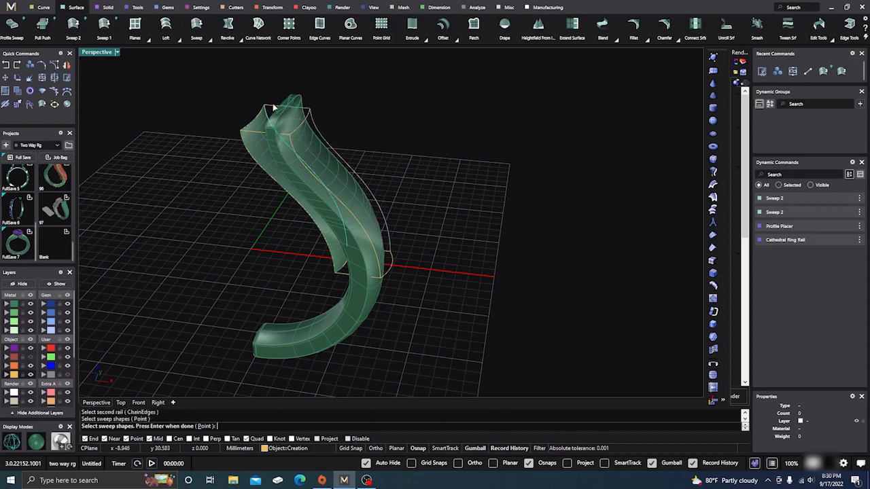
pyautogui.click(385, 252)
pyautogui.press('Return')
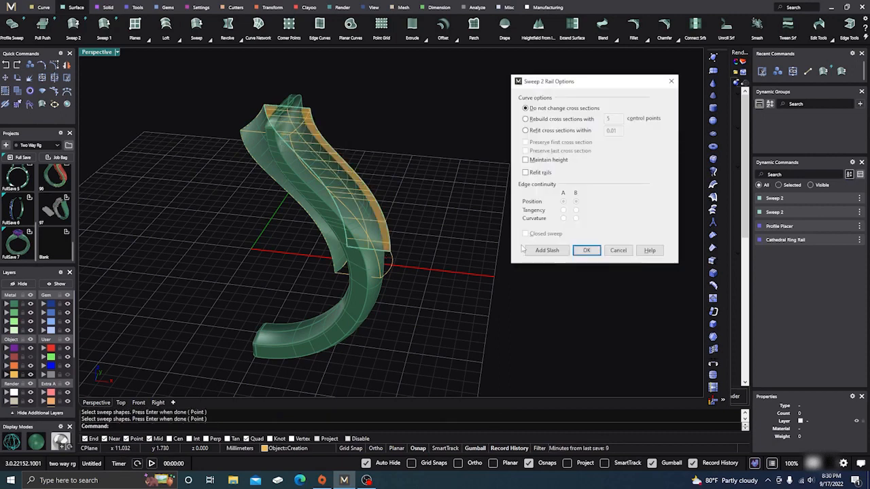
pyautogui.click(592, 253)
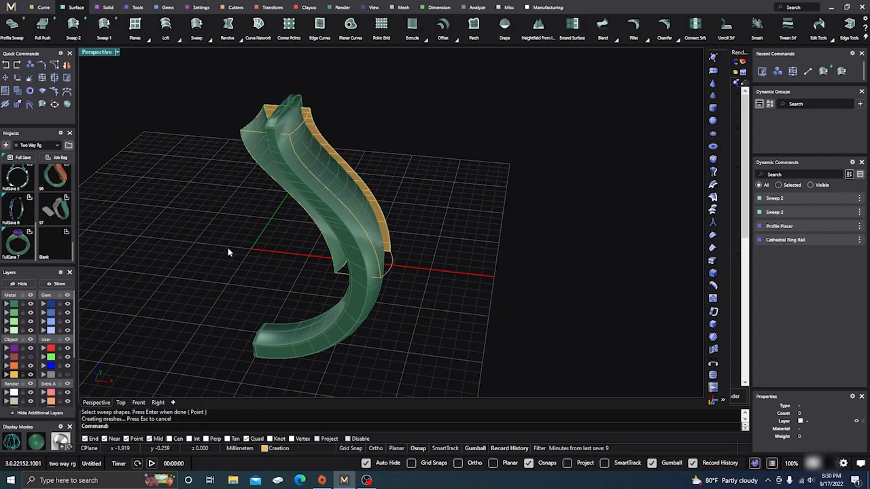
# Step: Sweep a two-rail surface along the near long sides of both outlines, using the near lower and upper connecting lines as shapes
pyautogui.press('Return')
pyautogui.click(265, 165)
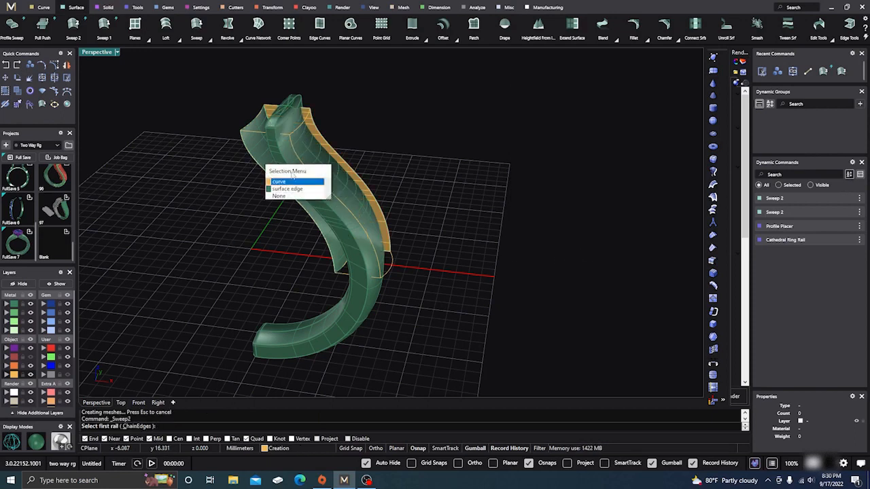
pyautogui.click(288, 183)
pyautogui.click(297, 158)
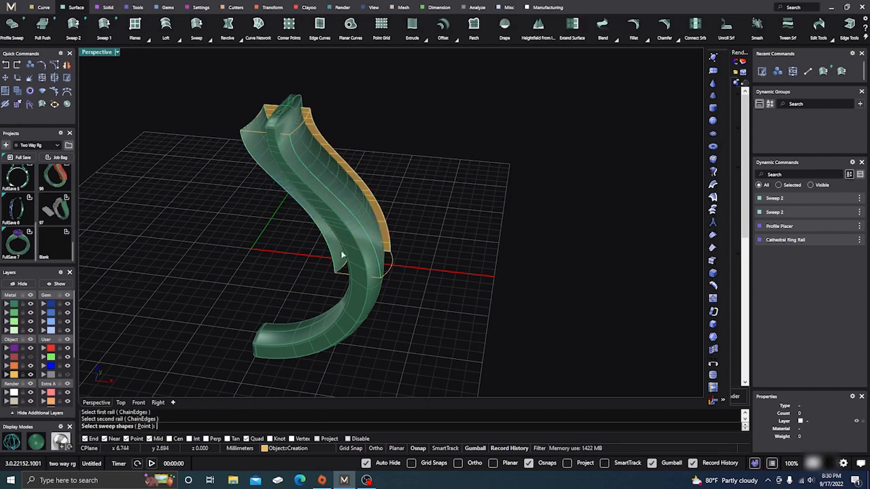
pyautogui.click(344, 273)
pyautogui.click(252, 129)
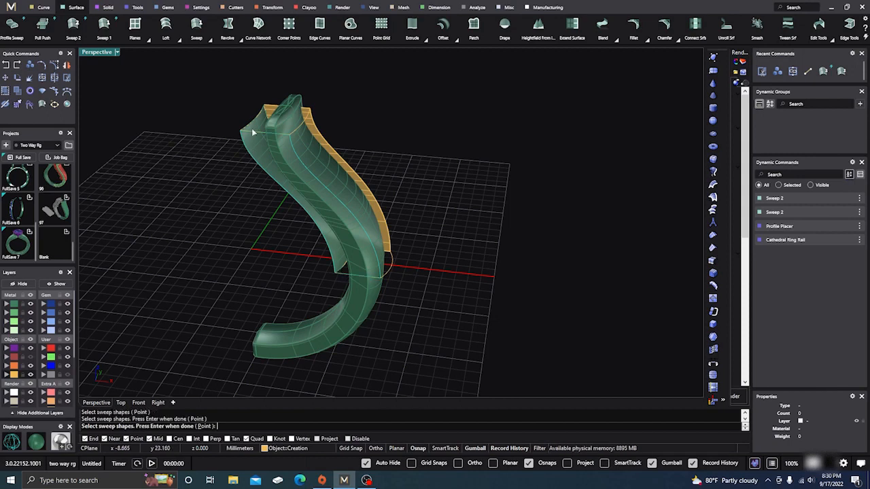
pyautogui.rightClick(219, 156)
pyautogui.press('Return')
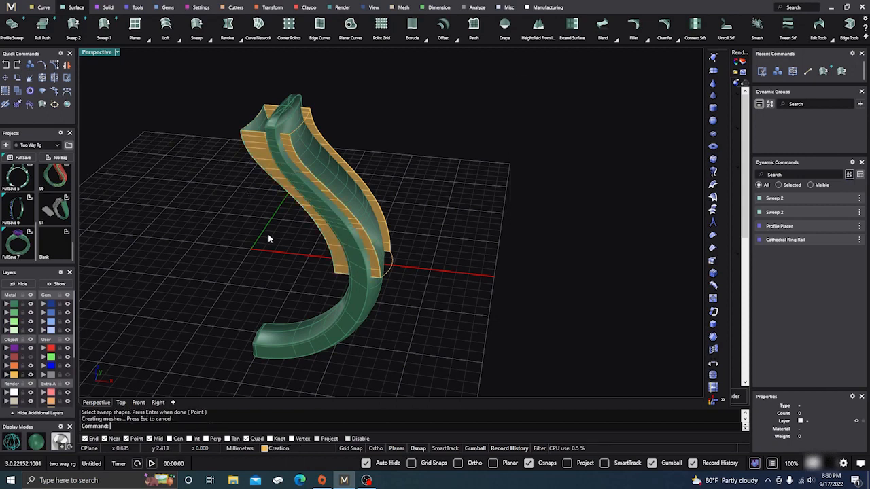
# Step: Close the frame's upper end with a two-rail sweep between both outlines' upper curves, using the two upper connecting lines as shapes
pyautogui.moveTo(244, 217); pyautogui.dragTo(240, 220, button='right')
pyautogui.rightClick(221, 148)
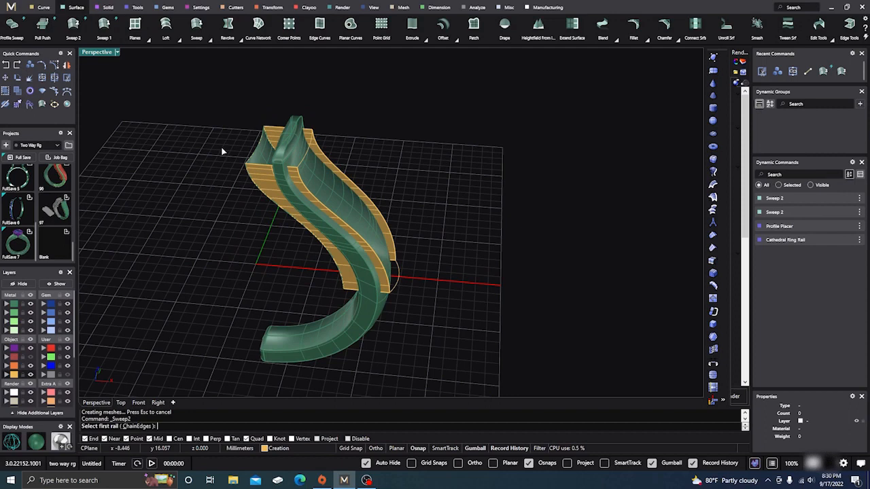
pyautogui.click(275, 148)
pyautogui.click(300, 163)
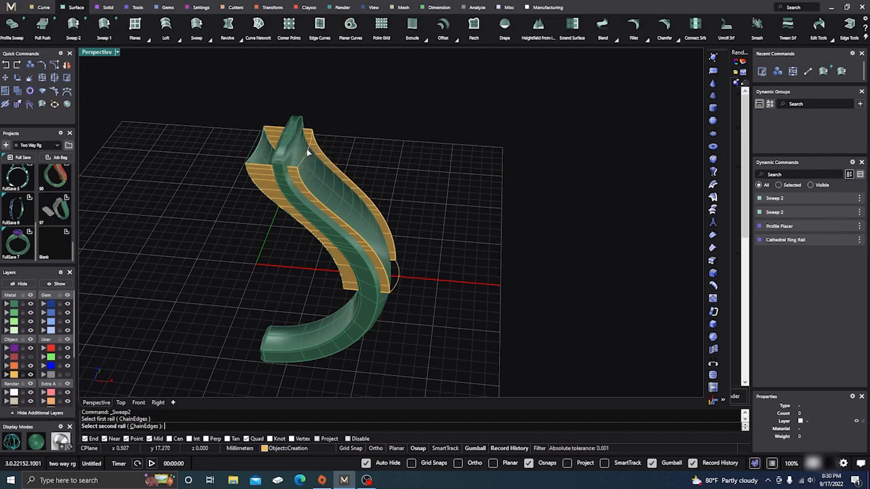
pyautogui.click(306, 140)
pyautogui.click(275, 127)
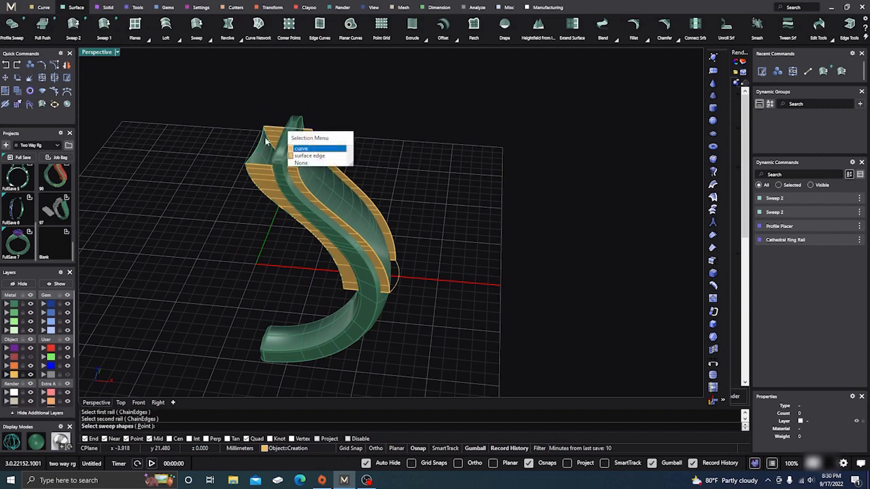
pyautogui.click(298, 150)
pyautogui.click(262, 165)
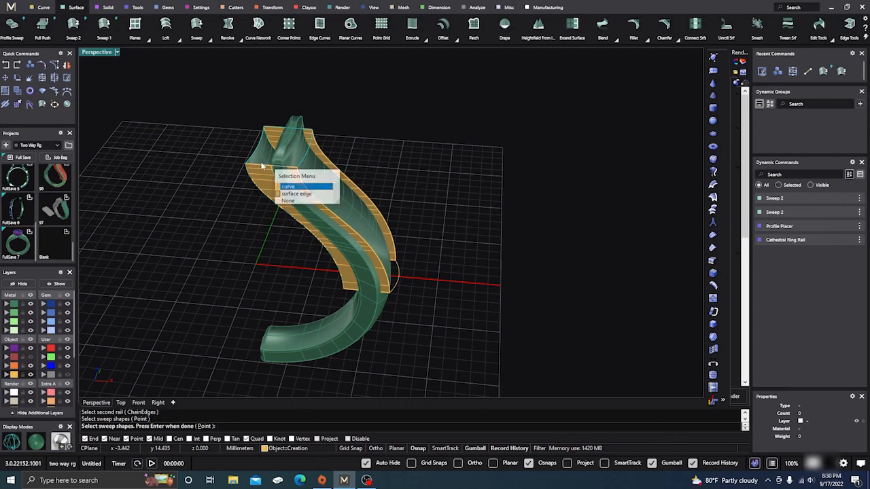
pyautogui.click(288, 186)
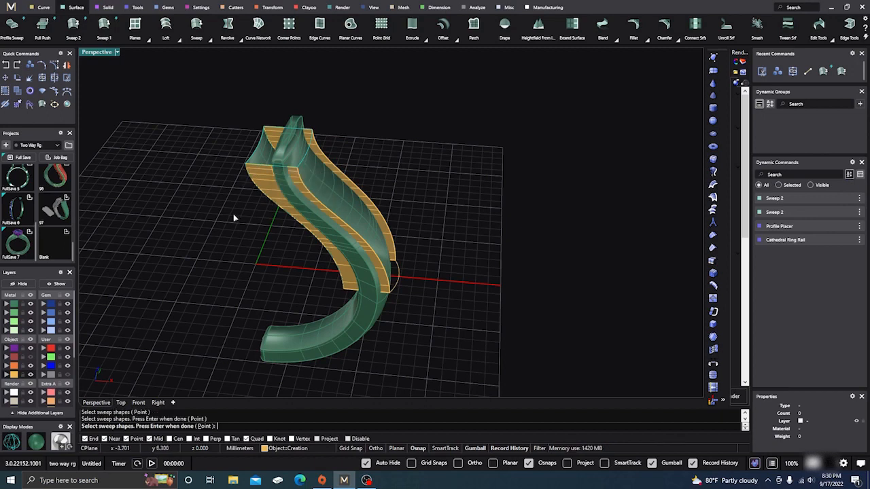
pyautogui.press('Return')
pyautogui.press('Return')
pyautogui.moveTo(439, 319); pyautogui.dragTo(293, 254, button='right')
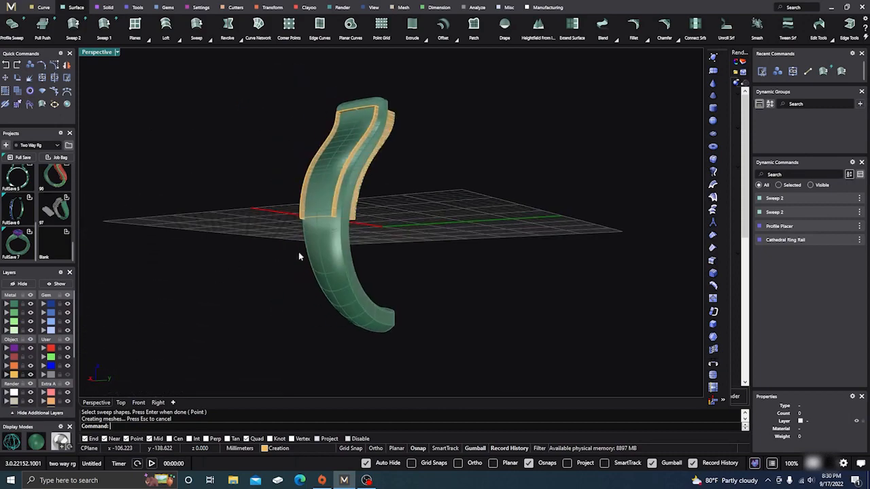
pyautogui.moveTo(364, 244); pyautogui.dragTo(333, 215, button='right')
pyautogui.scroll(5, 367, 241)
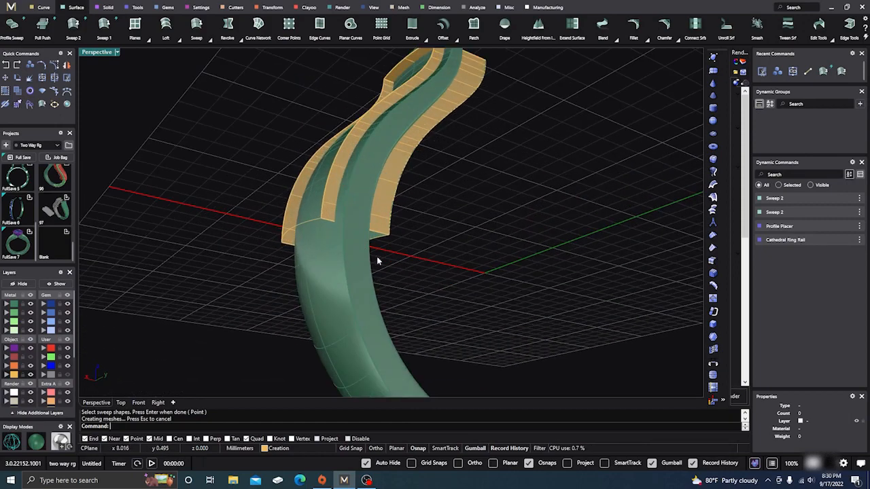
pyautogui.rightClick(401, 265)
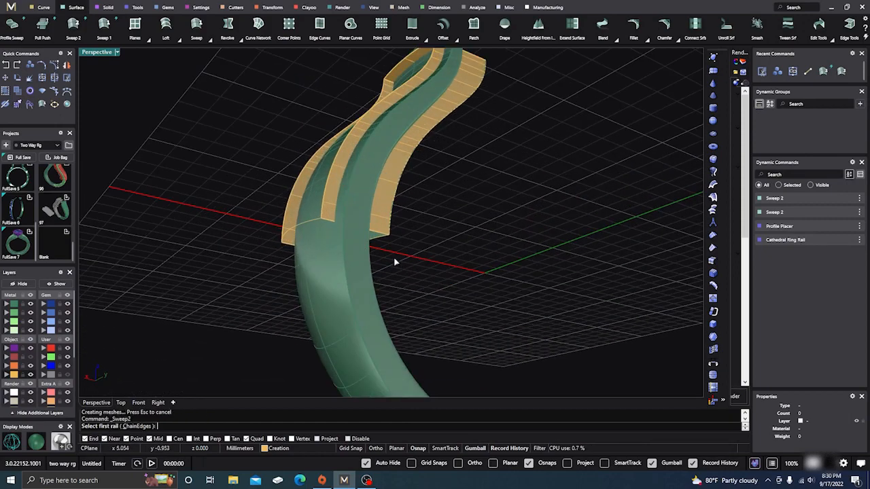
pyautogui.click(303, 221)
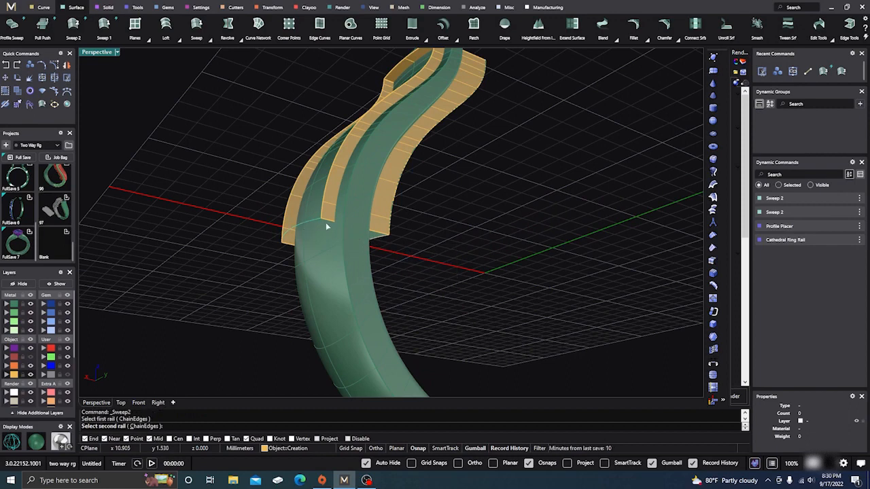
pyautogui.click(331, 224)
pyautogui.click(363, 246)
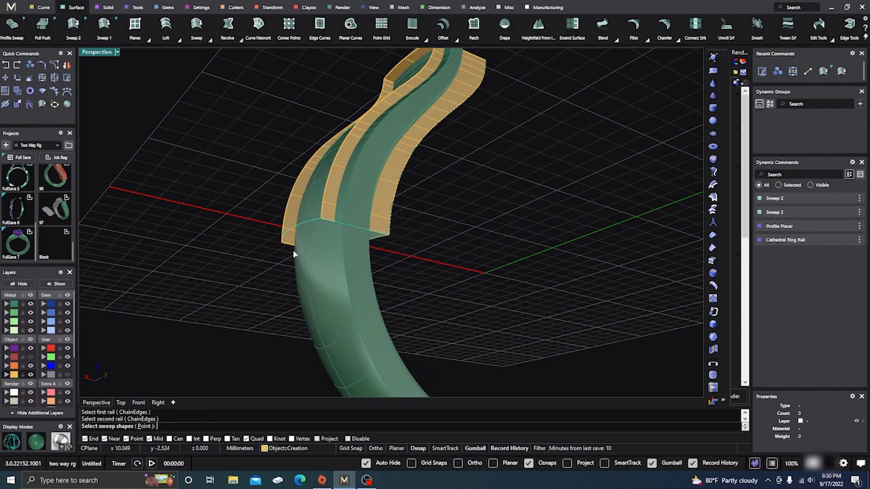
pyautogui.click(287, 246)
pyautogui.rightClick(278, 249)
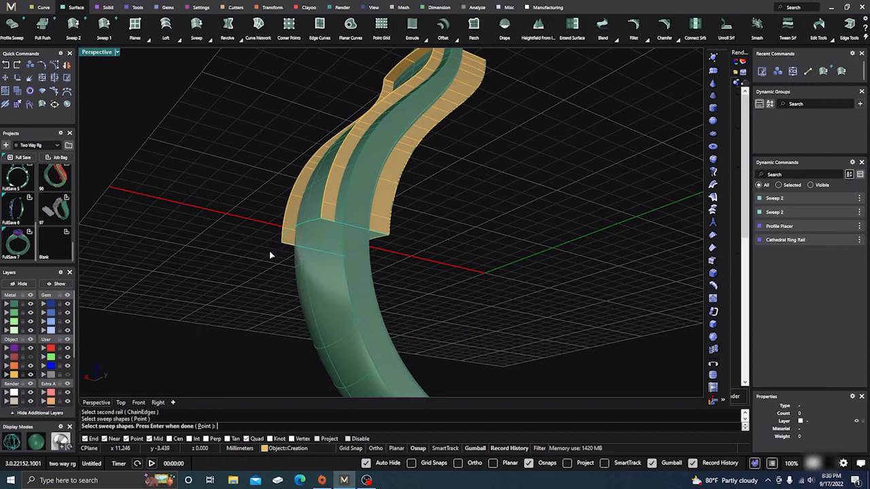
pyautogui.moveTo(246, 260); pyautogui.dragTo(274, 235, button='right')
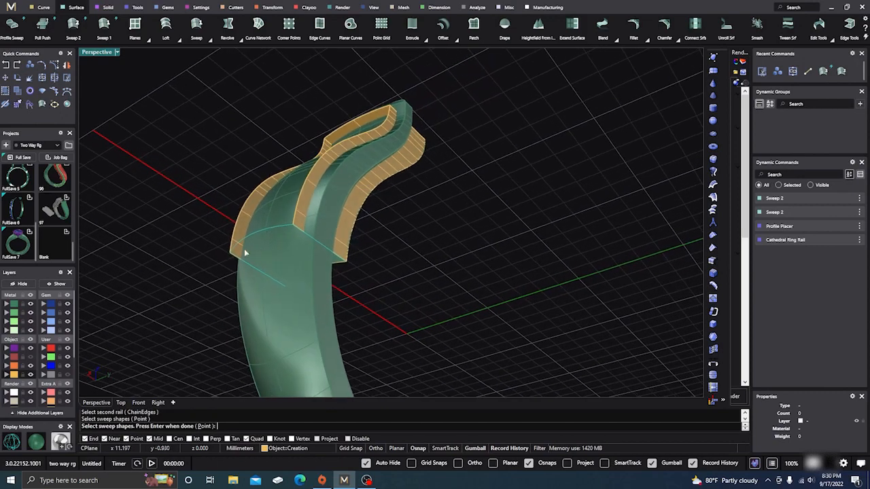
pyautogui.rightClick(188, 213)
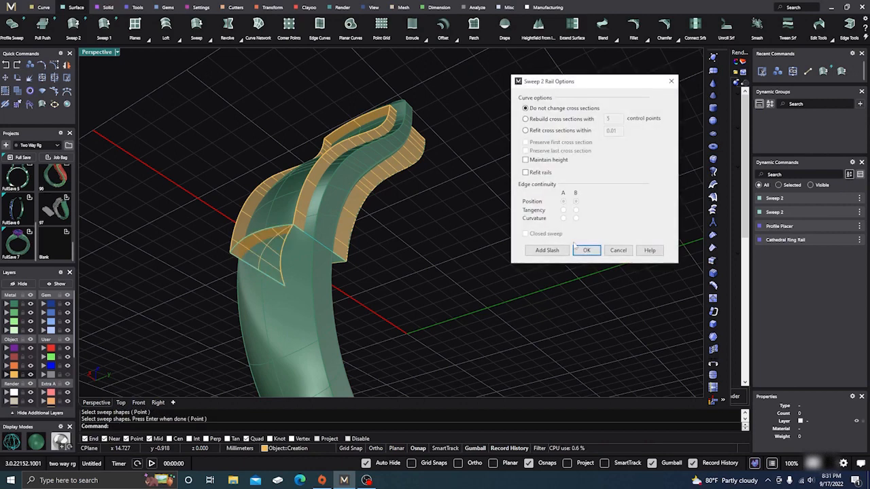
pyautogui.click(620, 249)
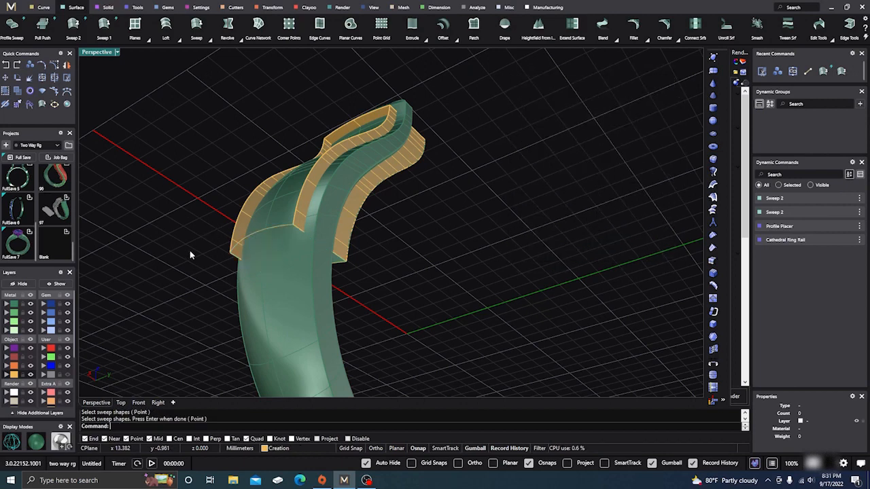
# Step: Hide the shank's metal layer and close the frame's lower end with a two-rail sweep, using the two lower connecting lines as shapes
pyautogui.click(31, 305)
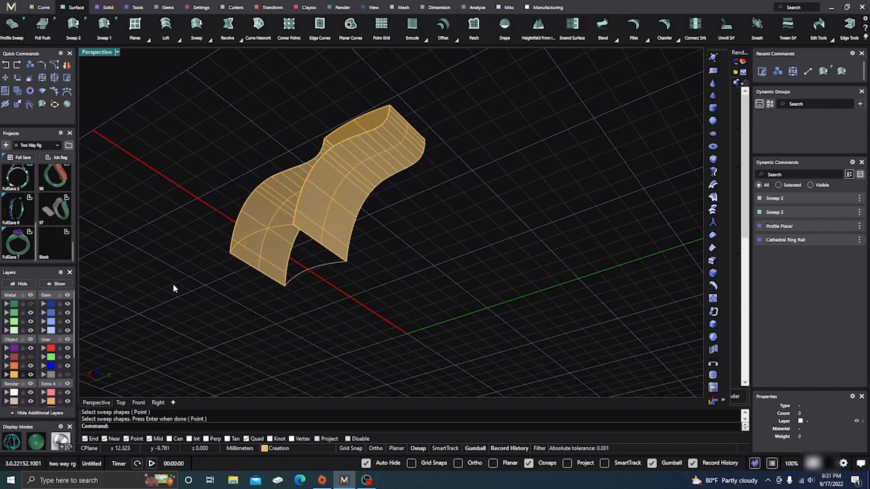
pyautogui.rightClick(189, 279)
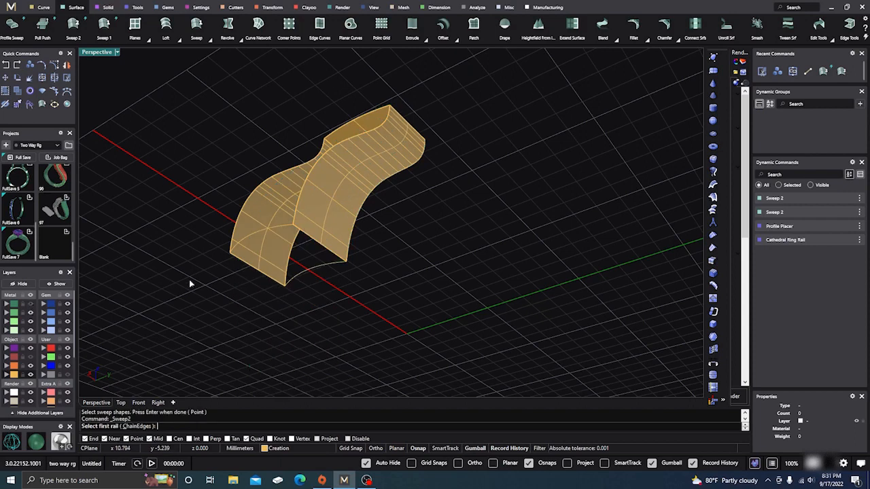
pyautogui.click(323, 268)
pyautogui.click(286, 230)
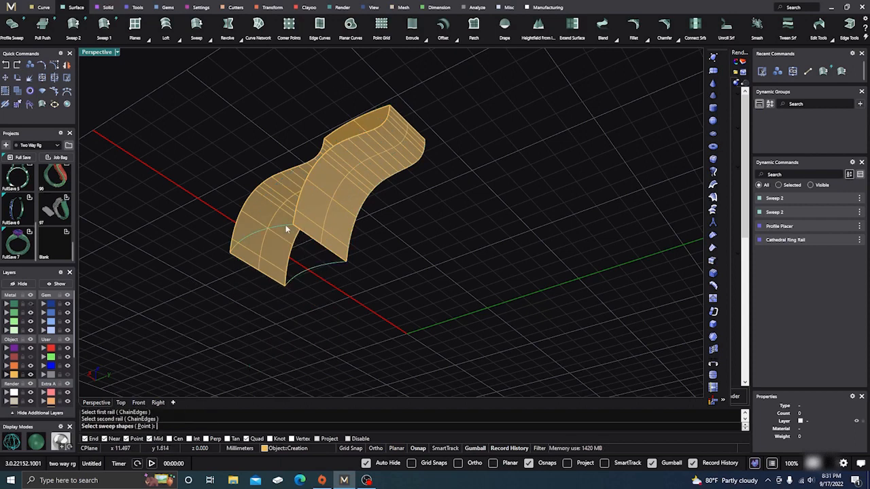
pyautogui.click(321, 246)
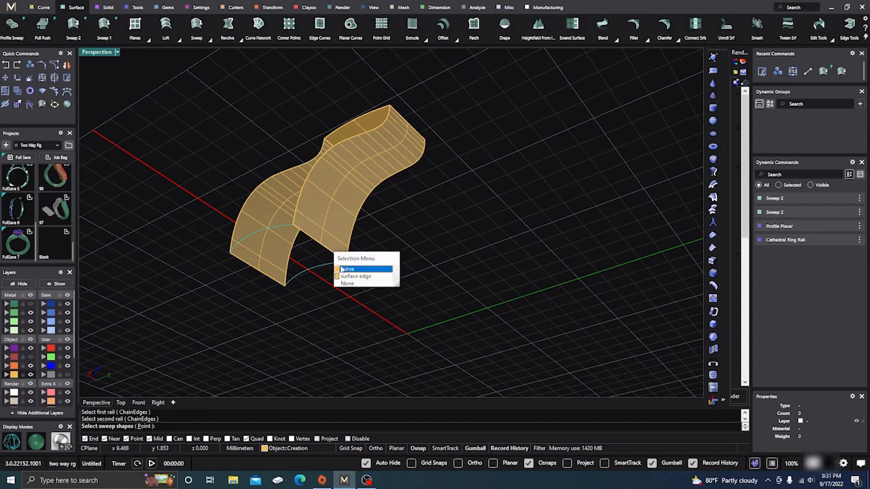
pyautogui.click(343, 266)
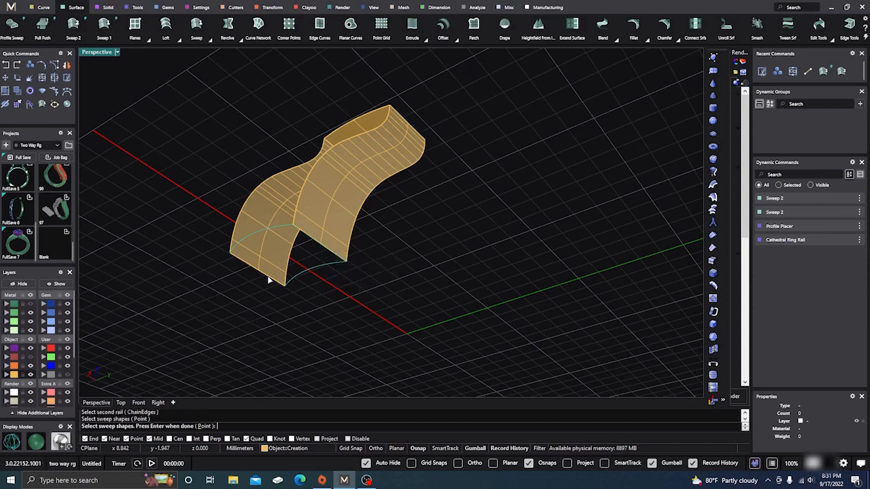
pyautogui.click(274, 282)
pyautogui.click(295, 301)
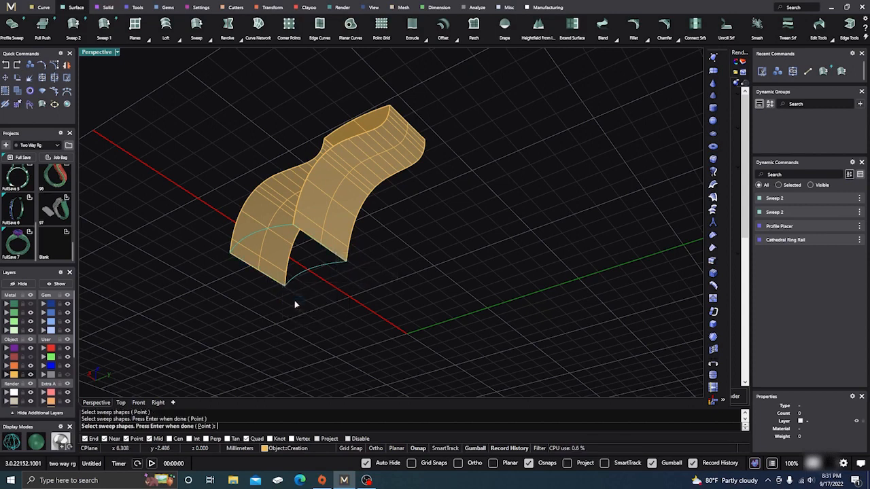
pyautogui.press('Return')
pyautogui.moveTo(291, 300); pyautogui.dragTo(371, 301, button='right')
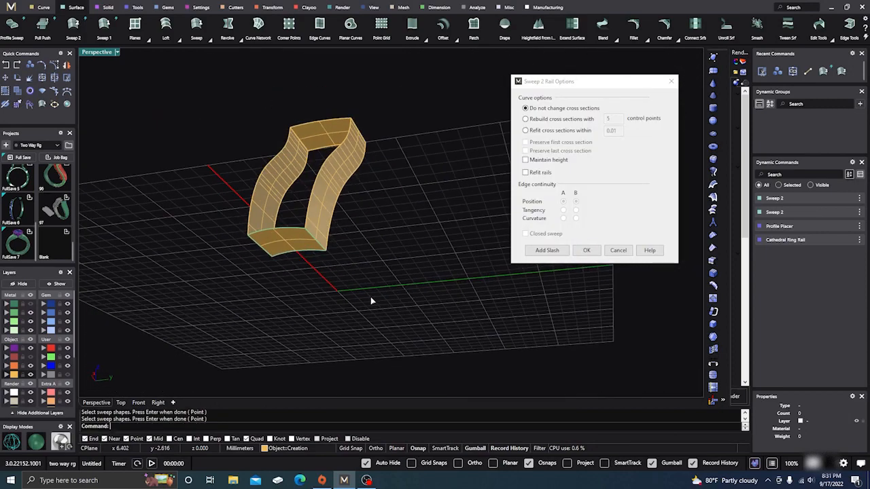
pyautogui.click(586, 250)
# Step: Sweep a two-rail surface along the outer outline's two long curves, using its upper and lower curves as shapes
pyautogui.moveTo(381, 272); pyautogui.dragTo(359, 282, button='right')
pyautogui.scroll(2, 255, 140)
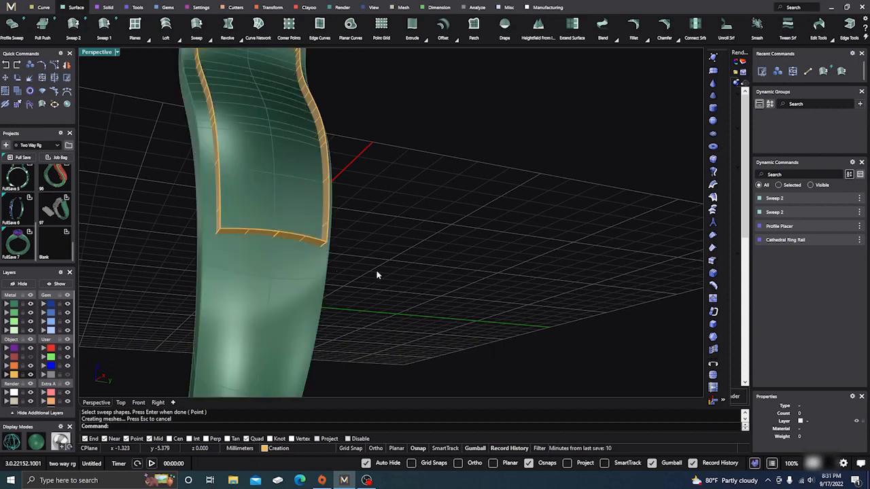
pyautogui.moveTo(378, 275); pyautogui.dragTo(436, 289, button='right')
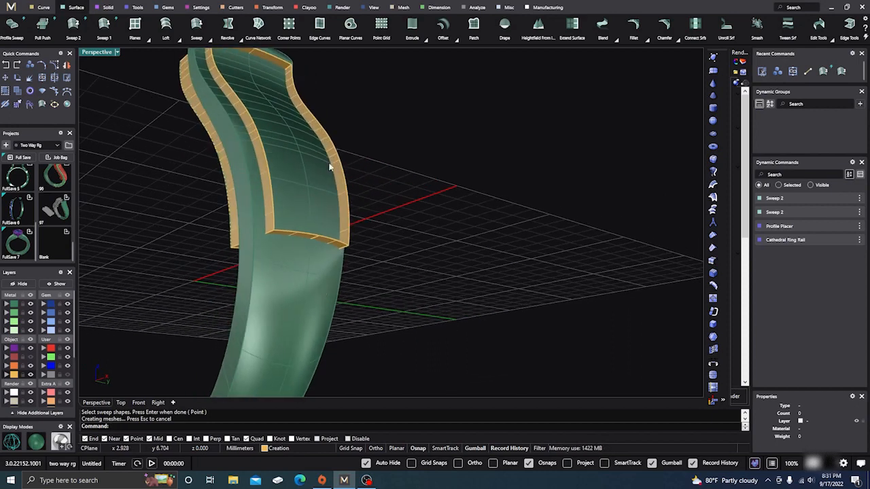
pyautogui.rightClick(345, 127)
pyautogui.click(322, 127)
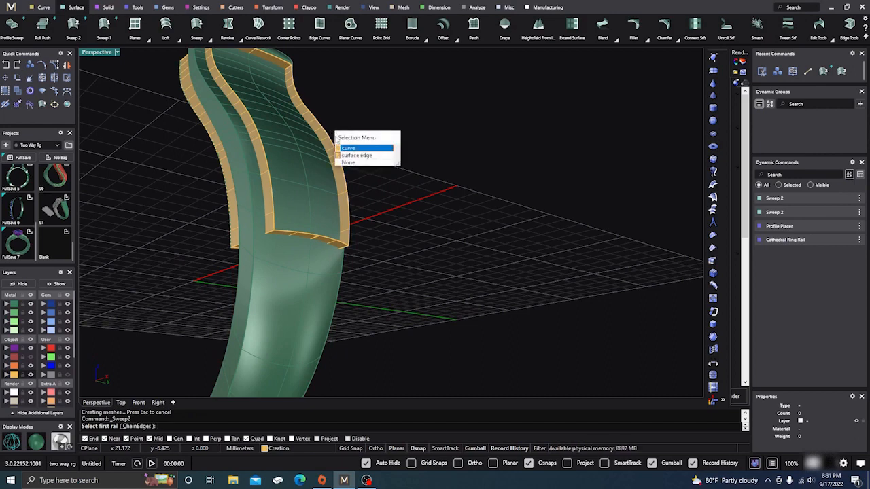
pyautogui.click(347, 148)
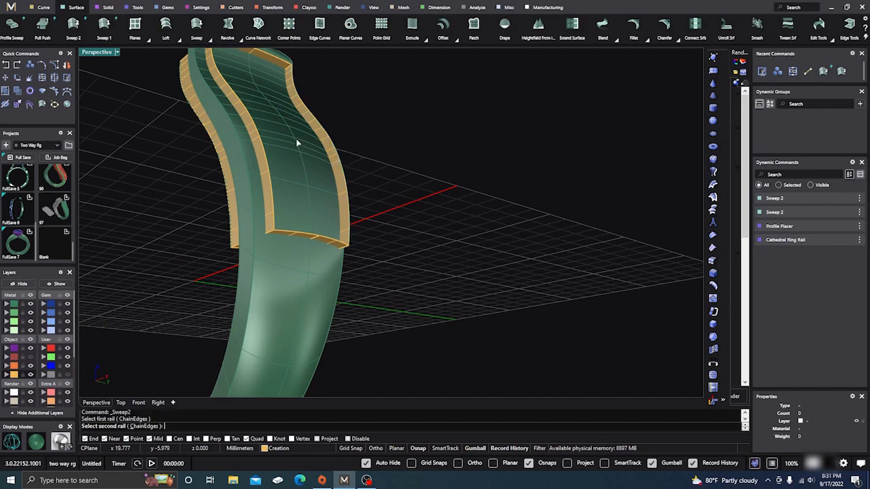
pyautogui.click(258, 131)
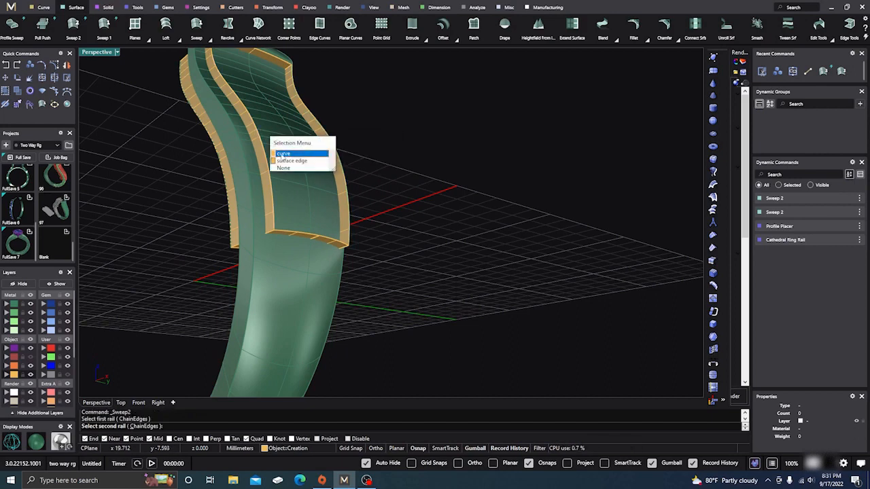
pyautogui.click(282, 154)
pyautogui.moveTo(399, 213); pyautogui.dragTo(316, 123, button='right')
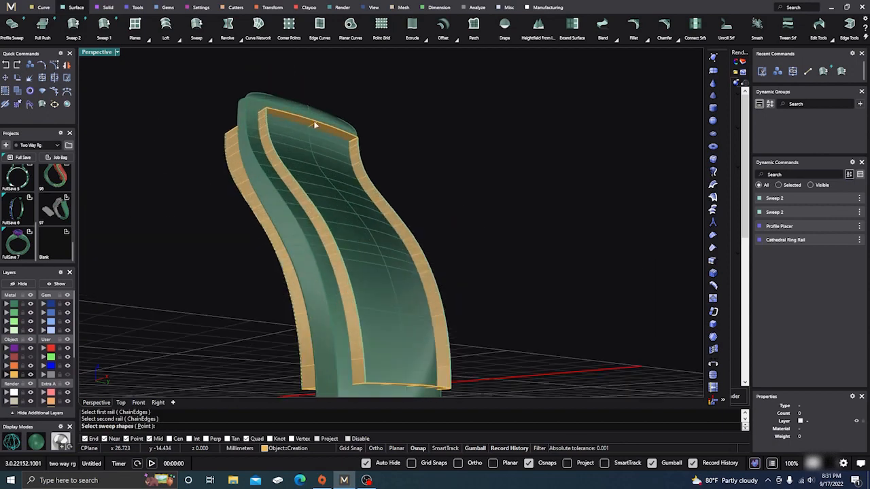
pyautogui.click(327, 129)
pyautogui.click(339, 147)
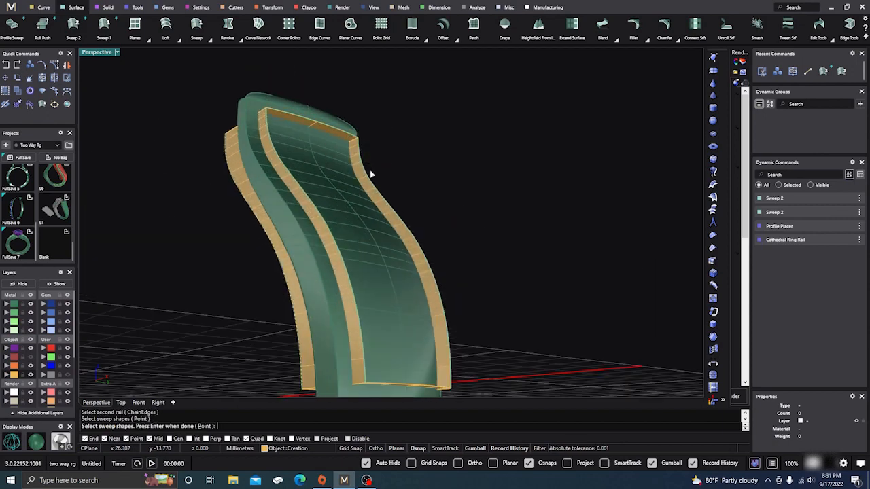
pyautogui.moveTo(369, 171); pyautogui.dragTo(399, 306, button='right')
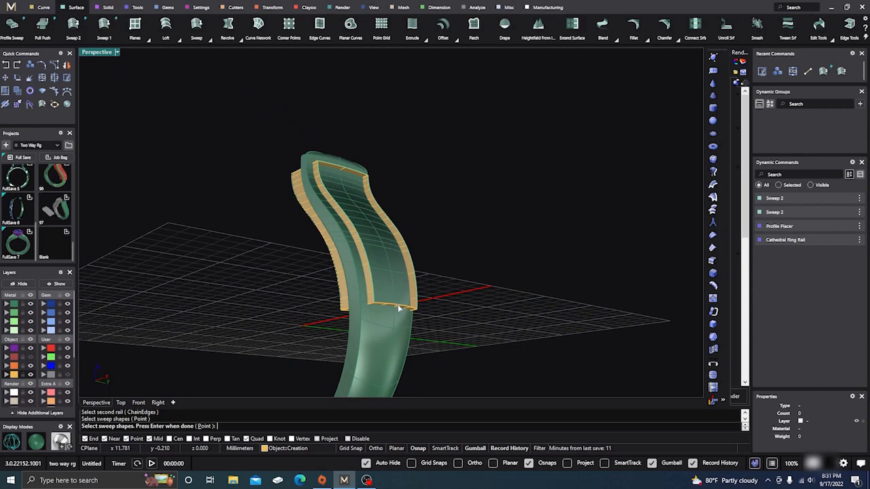
pyautogui.click(398, 307)
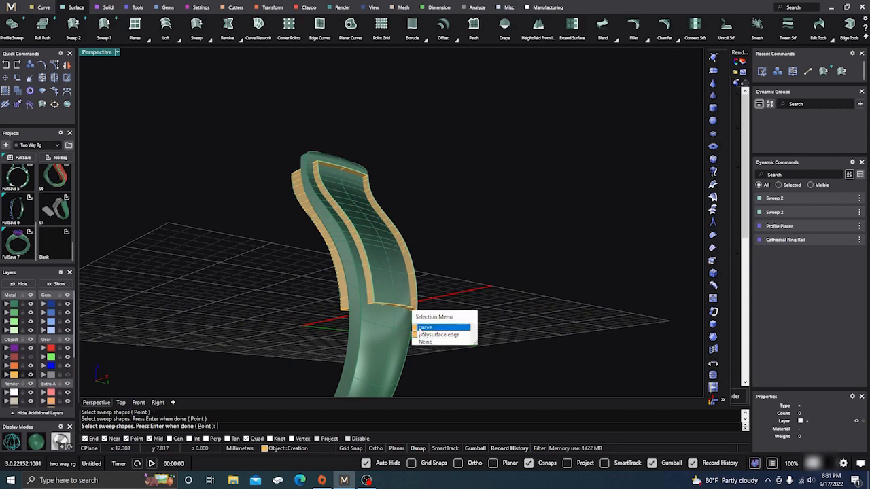
pyautogui.click(421, 329)
pyautogui.press('Return')
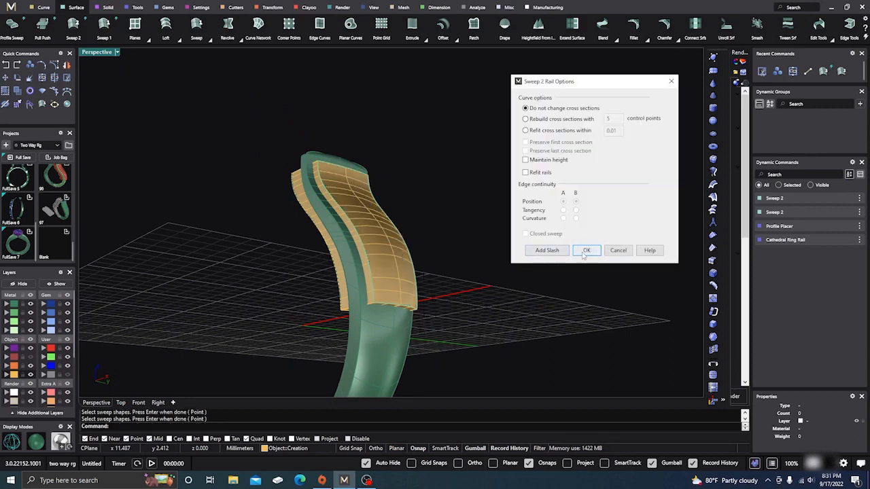
pyautogui.click(585, 250)
# Step: Join all of the frame's curves and swept surfaces around the shoulder, accepting the broken history
pyautogui.moveTo(585, 251); pyautogui.dragTo(444, 270, button='right')
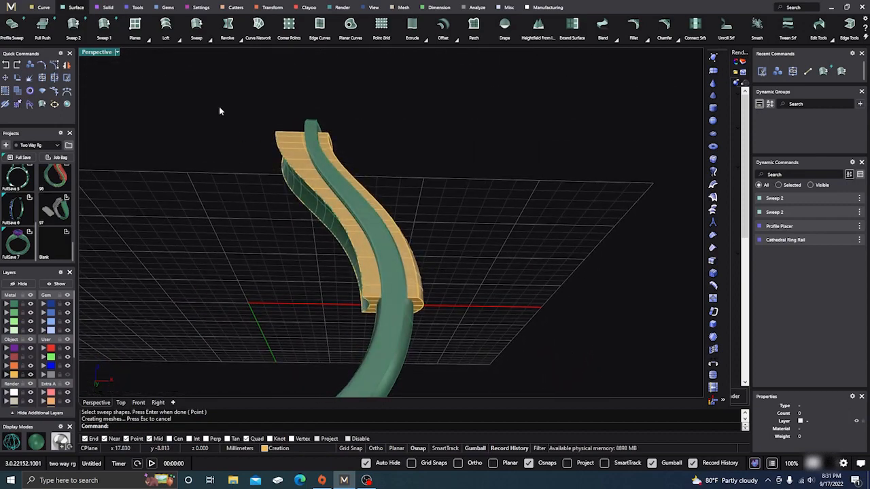
pyautogui.moveTo(219, 109); pyautogui.dragTo(465, 320)
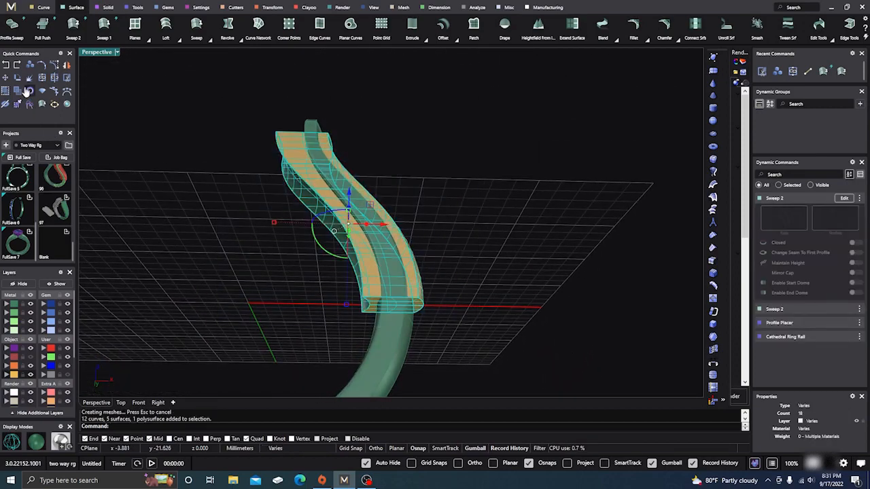
pyautogui.click(28, 91)
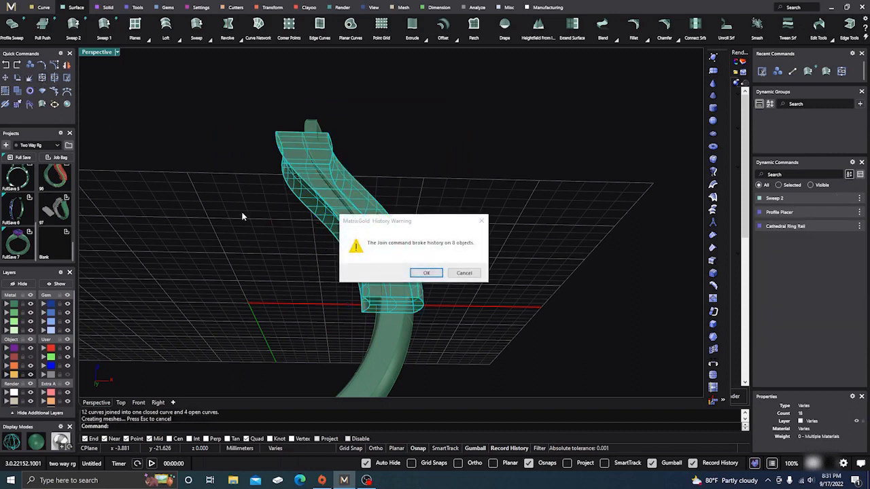
pyautogui.click(425, 273)
pyautogui.click(456, 182)
pyautogui.moveTo(458, 203)
pyautogui.mouseDown(button='right')
pyautogui.moveTo(457, 258)
pyautogui.moveTo(454, 198)
pyautogui.mouseUp(button='right')
# Step: Move the joined closed polysurface around the shoulder to the Cutting layer and deselect it
pyautogui.click(392, 255)
pyautogui.click(424, 275)
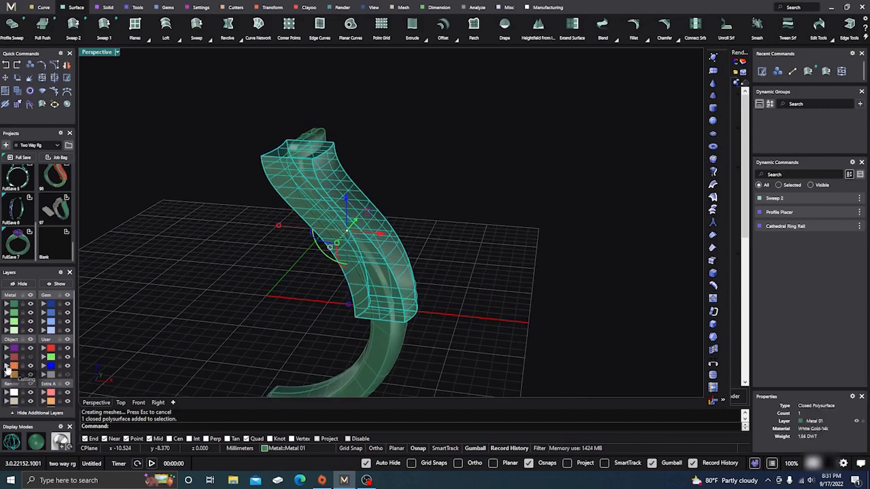
pyautogui.click(14, 366)
pyautogui.click(108, 317)
# Step: Subtract the cutter from the ring shank with Boolean Difference, using the shank as first surface and the cutter as second
pyautogui.scroll(-4, 513, 279)
pyautogui.moveTo(515, 280); pyautogui.dragTo(476, 279, button='right')
pyautogui.scroll(5, 362, 196)
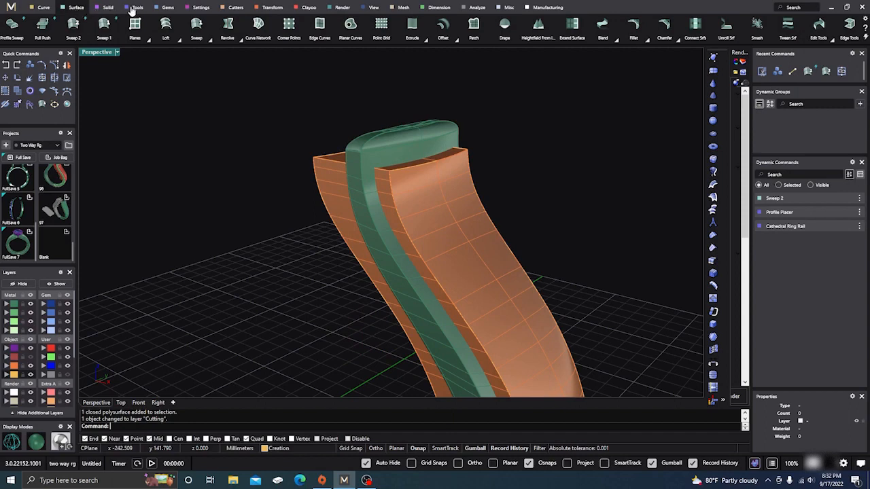
pyautogui.click(109, 7)
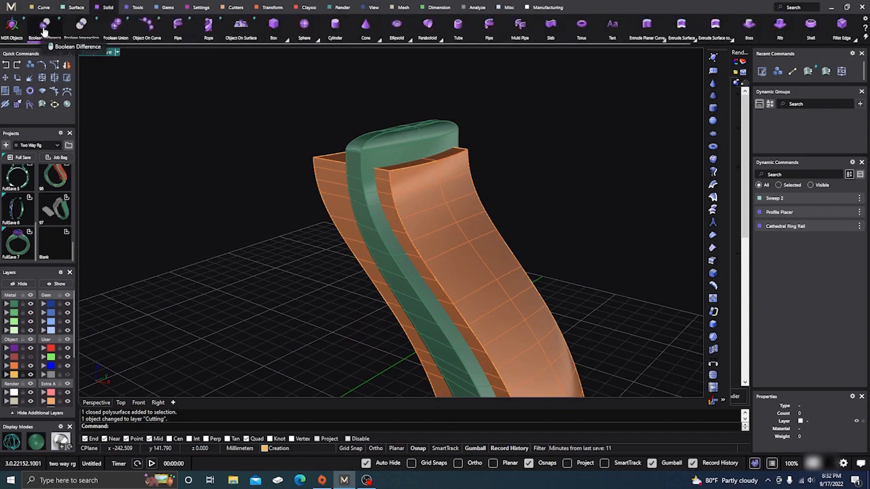
pyautogui.click(44, 25)
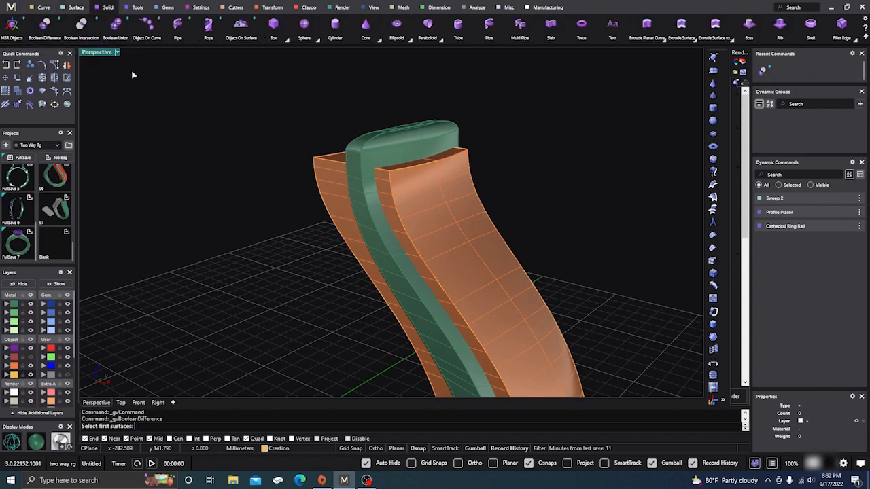
pyautogui.click(368, 201)
pyautogui.press('Return')
pyautogui.click(399, 202)
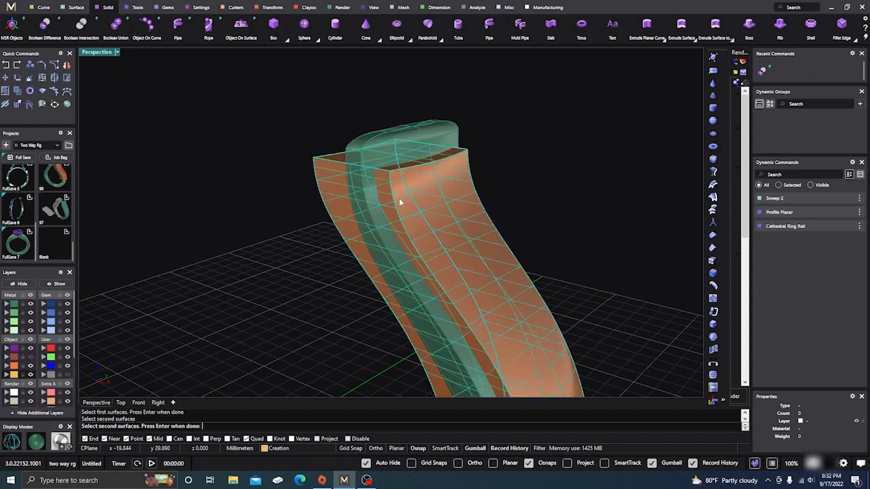
pyautogui.press('Return')
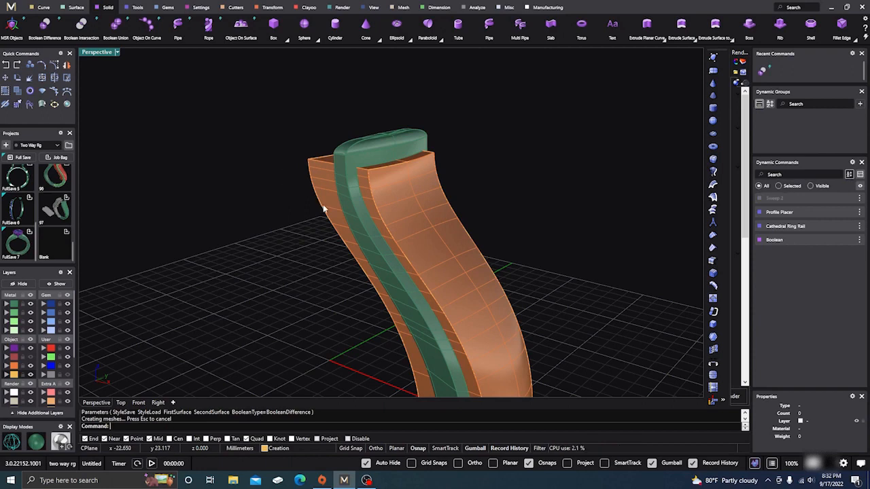
# Step: Move the cutter polysurface and all the curves on the Creation layer to the hidden User 04 layer
pyautogui.click(323, 209)
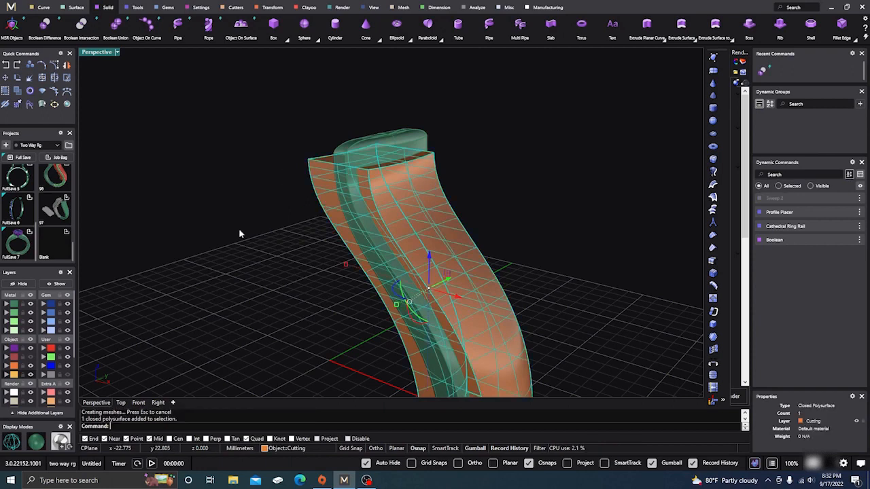
pyautogui.click(48, 287)
pyautogui.click(395, 212)
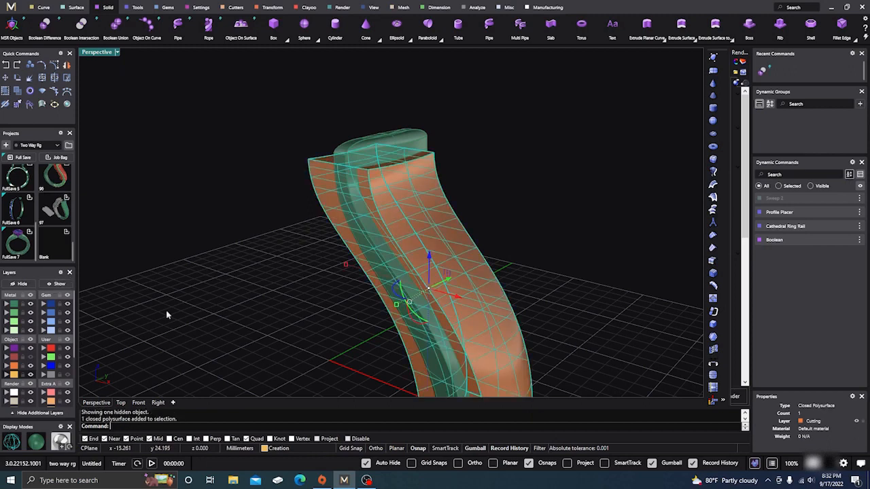
pyautogui.click(42, 376)
pyautogui.moveTo(275, 249); pyautogui.dragTo(273, 216, button='right')
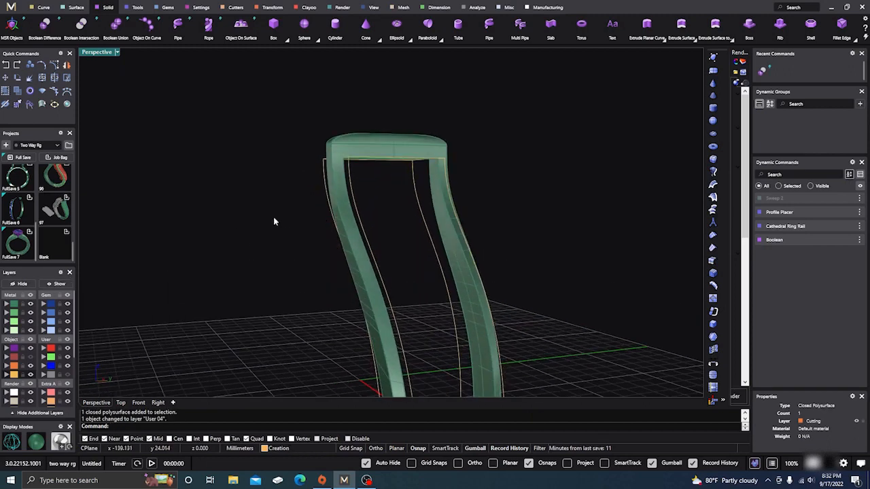
pyautogui.click(13, 375)
pyautogui.click(42, 376)
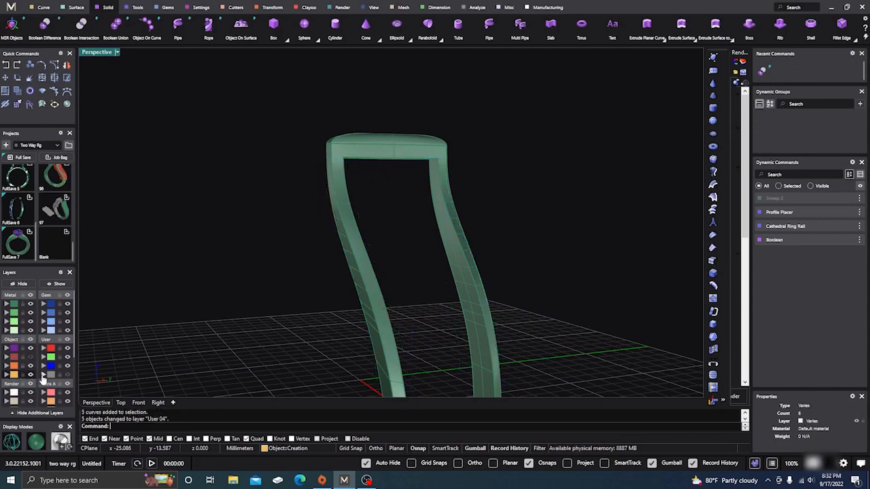
pyautogui.moveTo(181, 250); pyautogui.dragTo(360, 260, button='right')
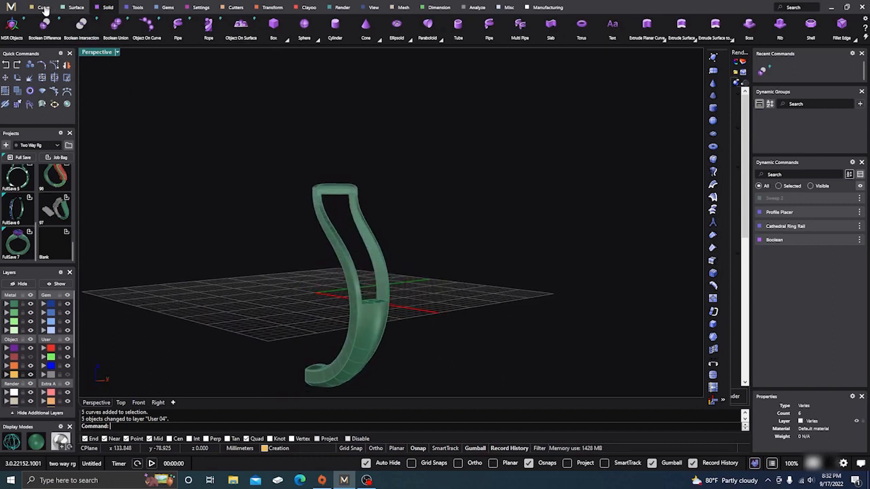
pyautogui.click(43, 8)
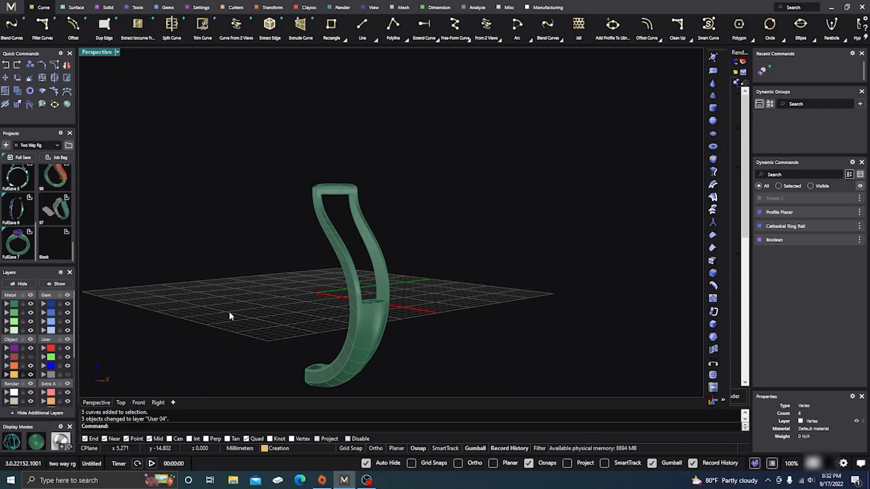
pyautogui.write('Cup')
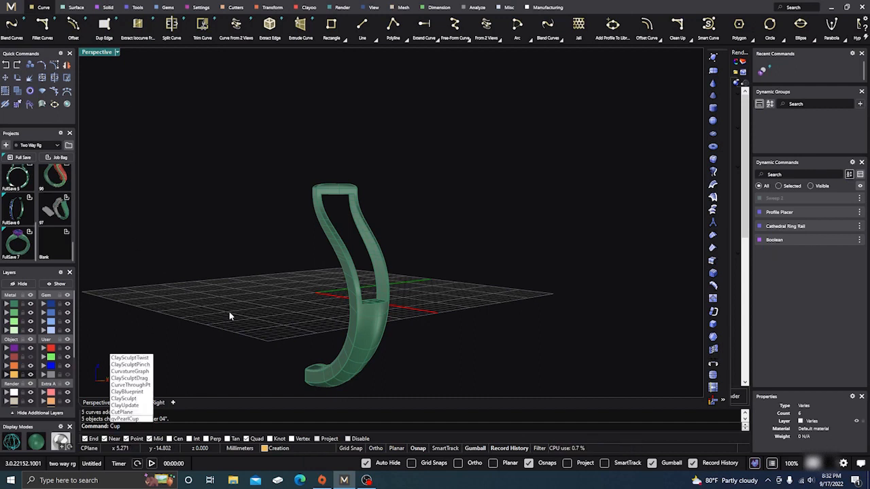
pyautogui.press('BackSpace')
pyautogui.press('BackSpace')
pyautogui.press('BackSpace')
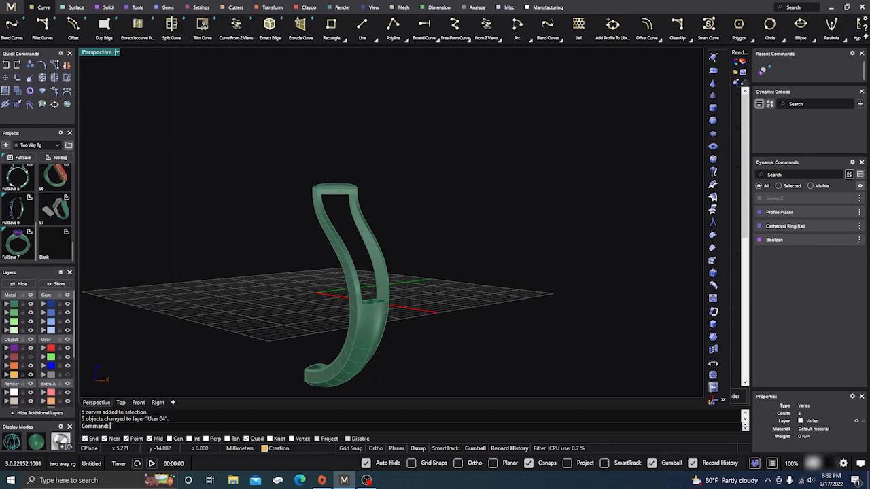
# Step: Duplicate the upper, lower and two long edges around one face of the shank's shoulder opening with DupEdge
pyautogui.press('Delete')
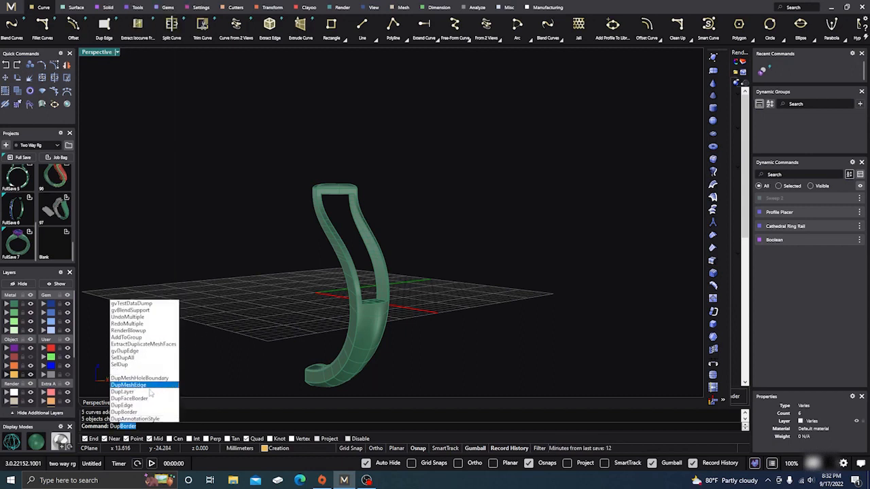
pyautogui.click(128, 405)
pyautogui.moveTo(272, 326)
pyautogui.mouseDown(button='right')
pyautogui.moveTo(269, 335)
pyautogui.moveTo(255, 325)
pyautogui.mouseUp(button='right')
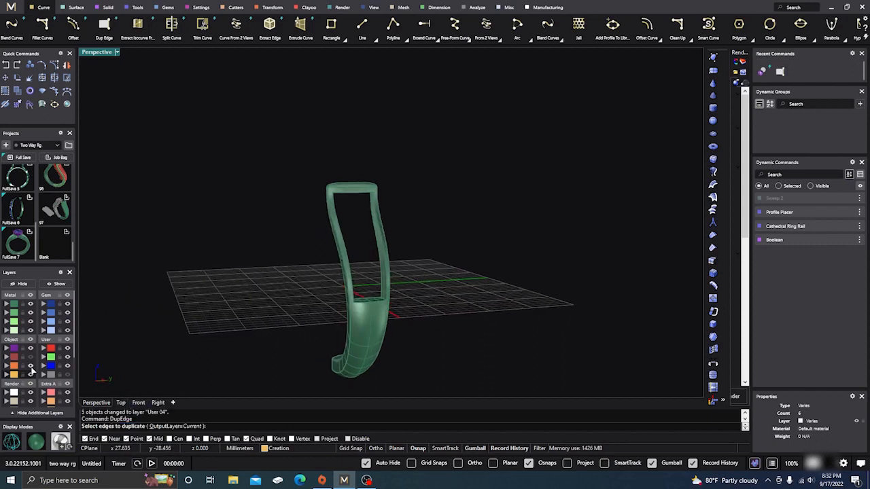
pyautogui.moveTo(204, 334); pyautogui.dragTo(188, 272, button='right')
pyautogui.scroll(4, 360, 233)
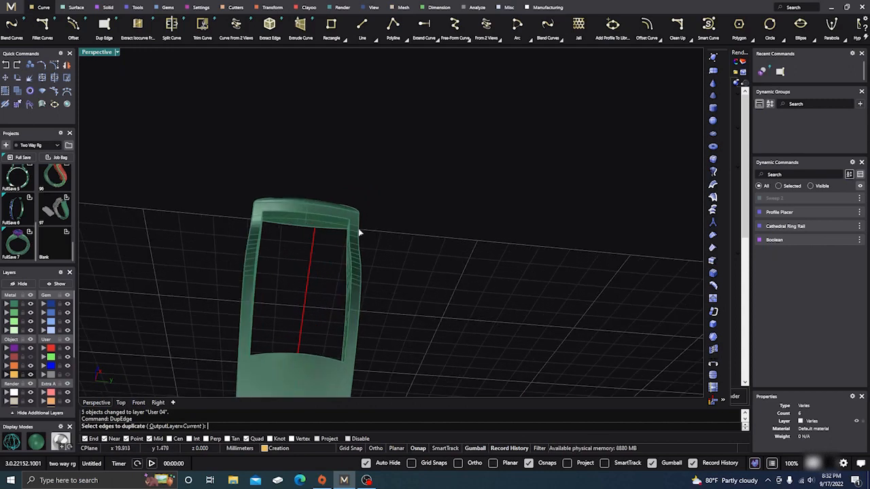
pyautogui.click(314, 231)
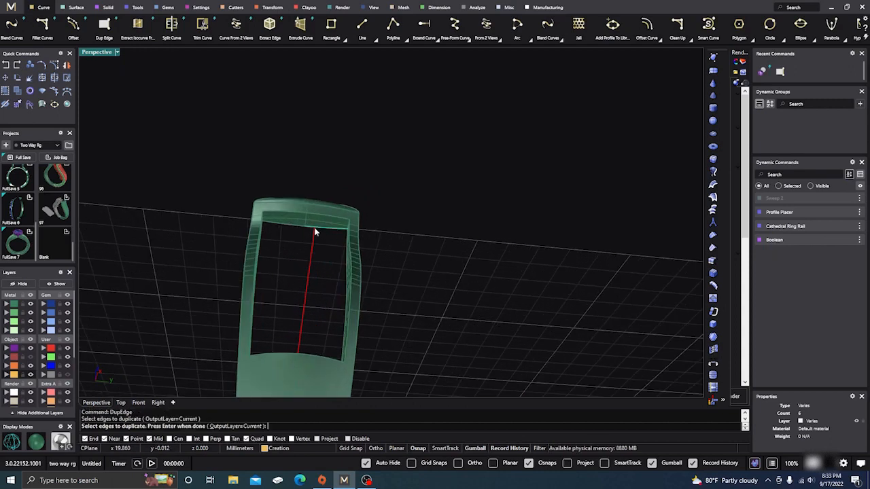
pyautogui.click(295, 229)
pyautogui.moveTo(415, 234); pyautogui.dragTo(403, 262, button='right')
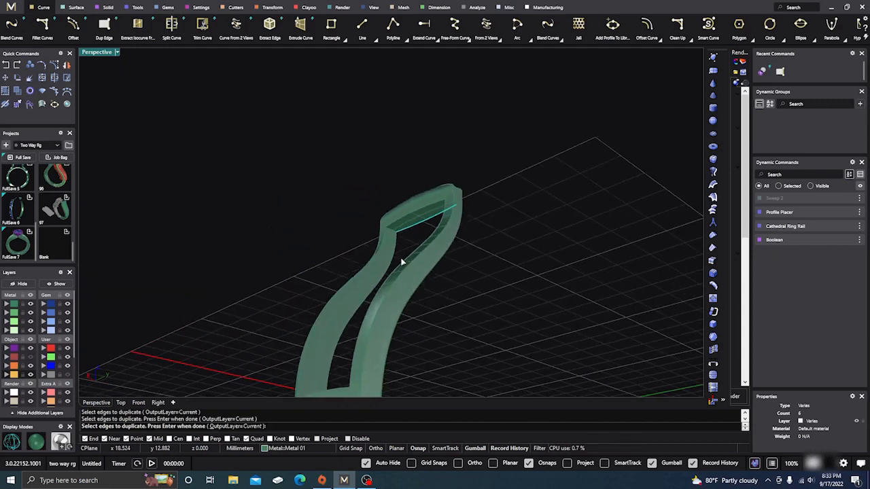
pyautogui.click(397, 252)
pyautogui.moveTo(276, 249); pyautogui.dragTo(336, 291, button='right')
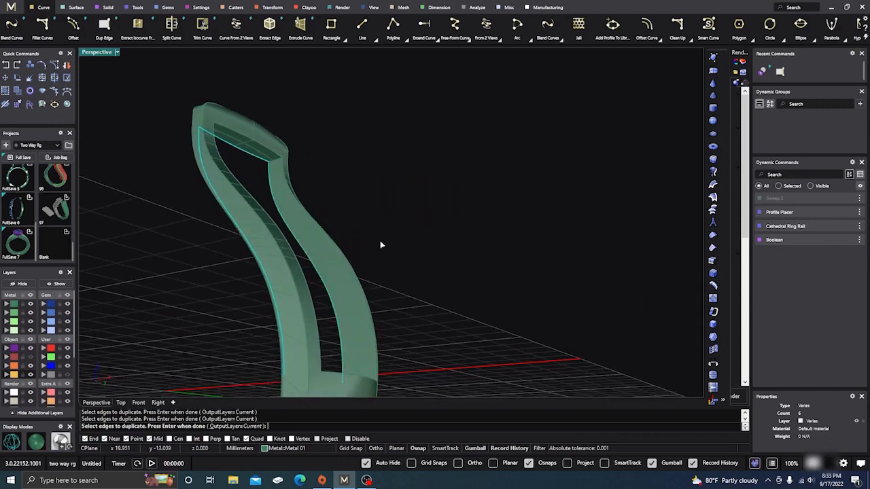
pyautogui.moveTo(380, 240); pyautogui.dragTo(335, 315, button='right')
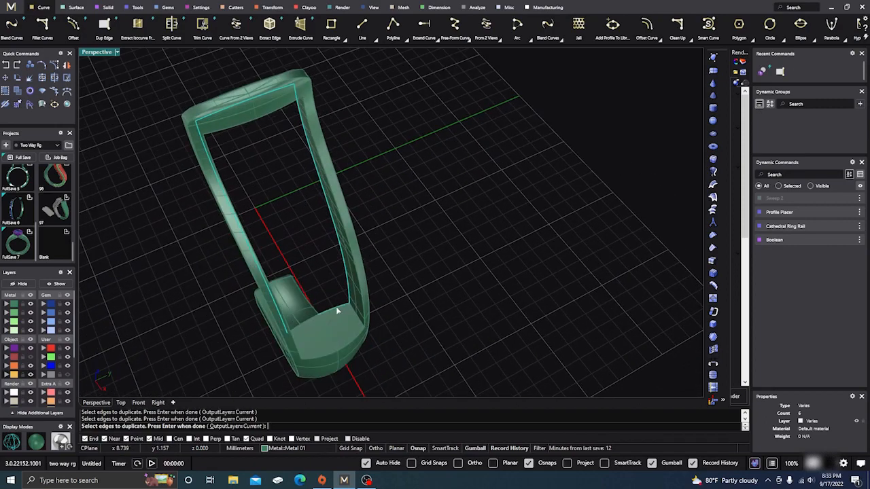
pyautogui.moveTo(416, 293); pyautogui.dragTo(447, 263, button='right')
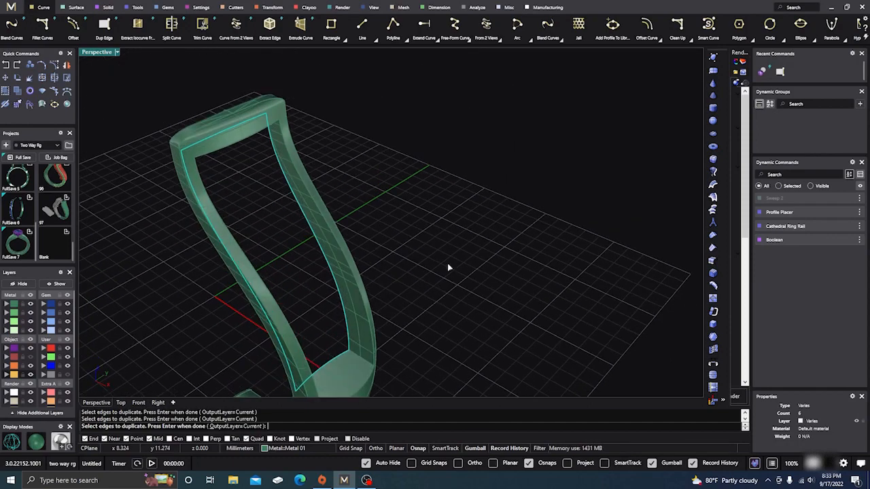
pyautogui.press('Return')
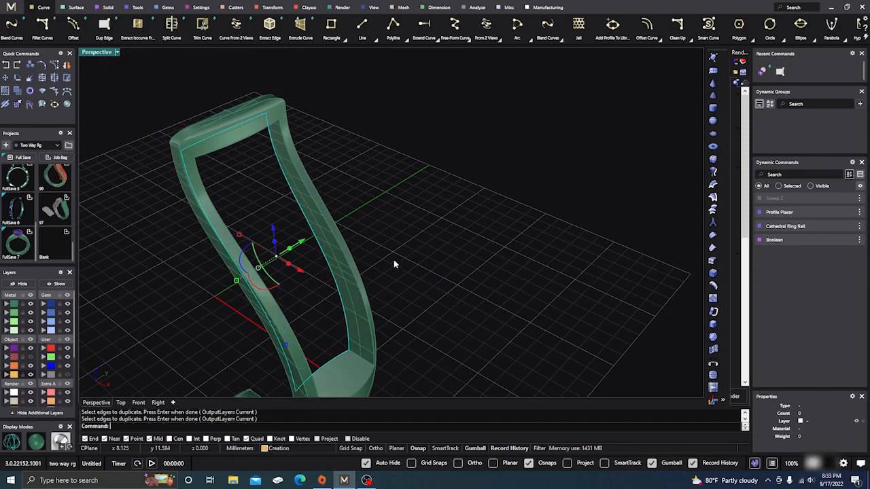
# Step: Hide the Metal 01 layer, then join the upper pair and the lower pair of edge curves, accepting the broken history
pyautogui.click(30, 306)
pyautogui.moveTo(456, 198); pyautogui.dragTo(408, 183, button='right')
pyautogui.moveTo(255, 141); pyautogui.dragTo(227, 92)
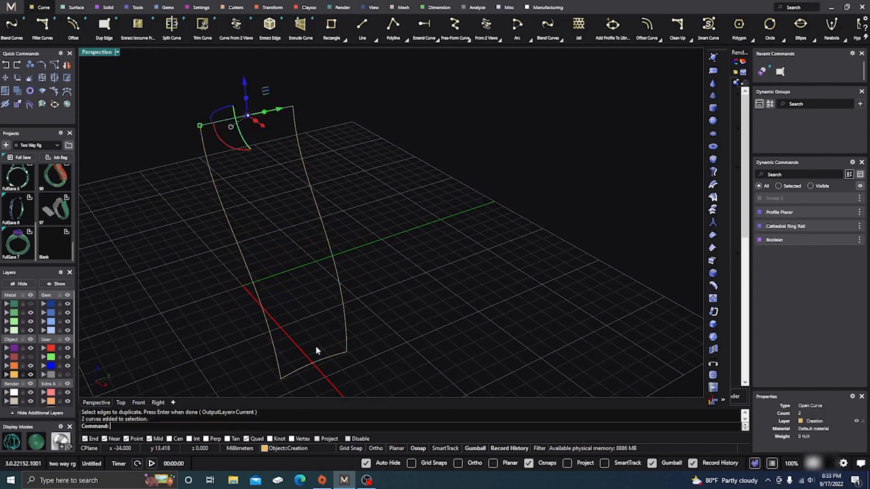
pyautogui.moveTo(324, 374); pyautogui.dragTo(288, 341)
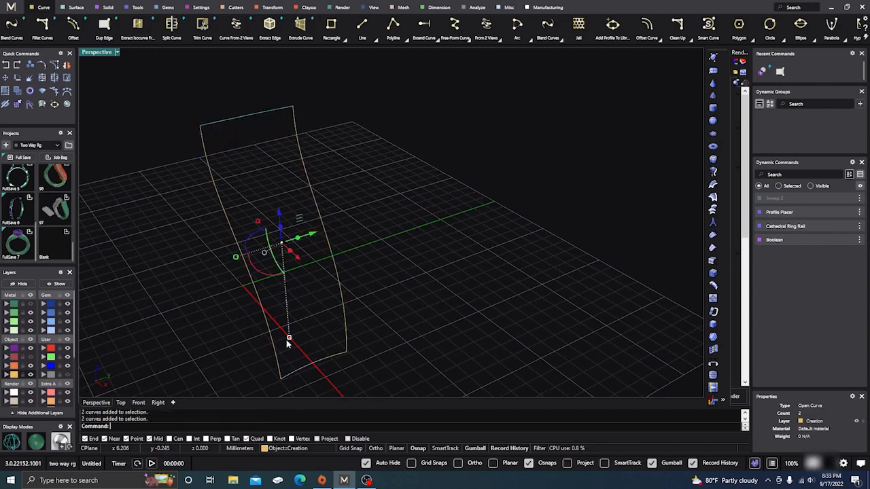
pyautogui.click(41, 78)
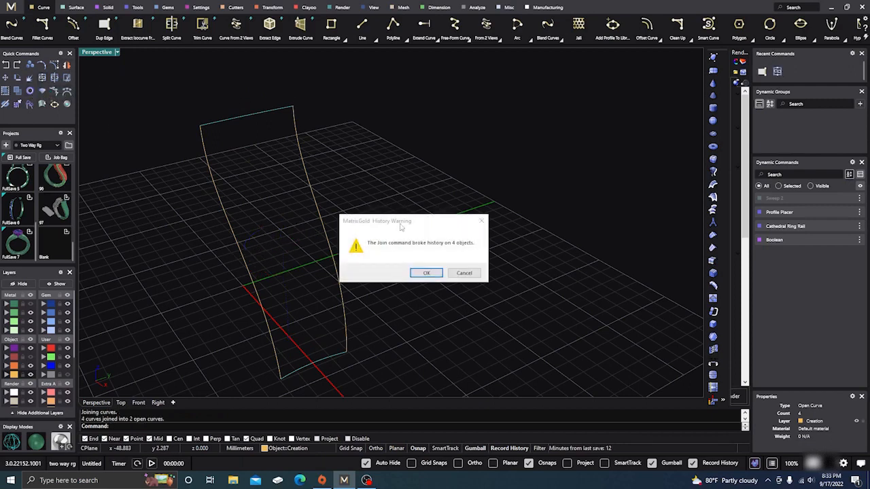
pyautogui.click(417, 272)
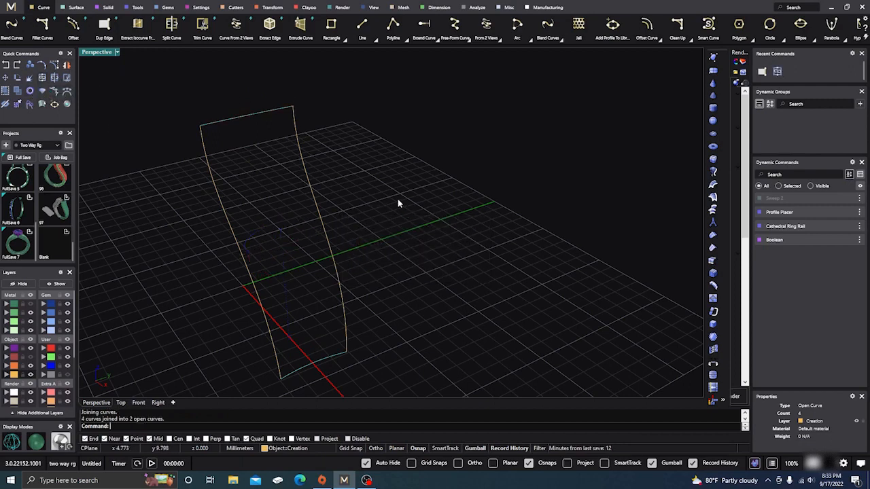
pyautogui.click(256, 112)
pyautogui.click(327, 359)
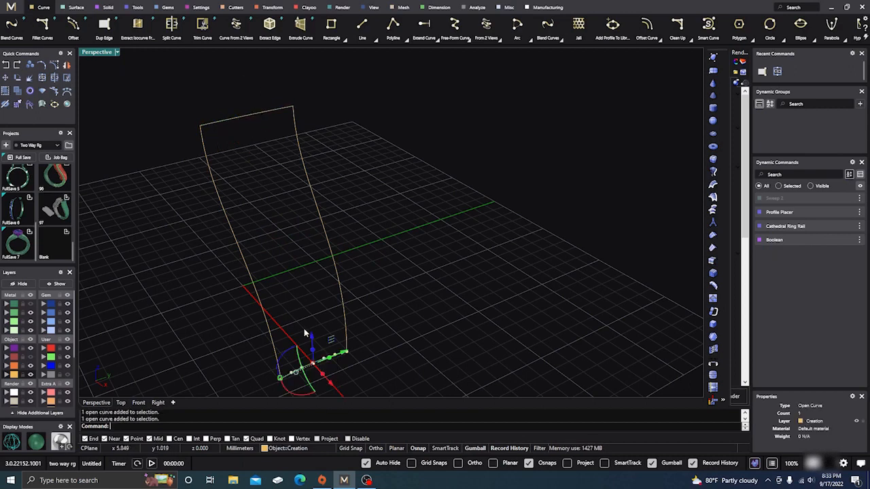
pyautogui.click(413, 249)
pyautogui.moveTo(472, 235); pyautogui.dragTo(236, 106, button='right')
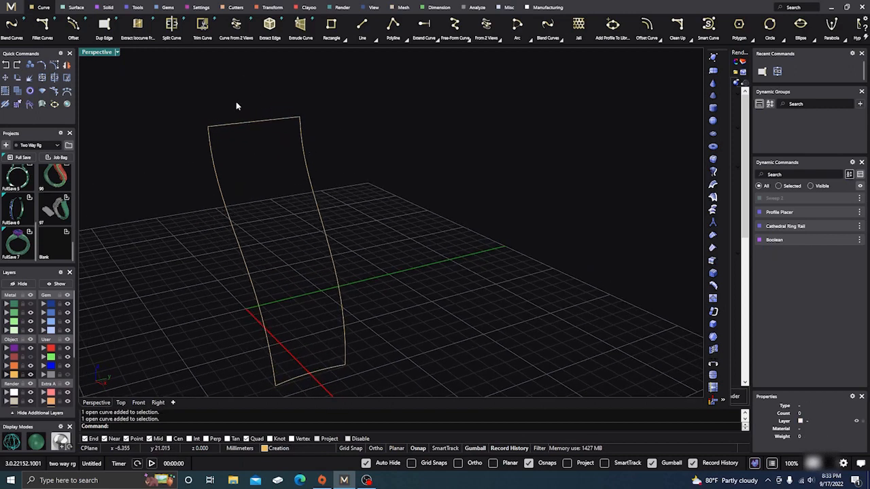
# Step: Create a Sweep 2 with the two long edge curves as rails and the joined upper and lower curves as profiles
pyautogui.click(76, 8)
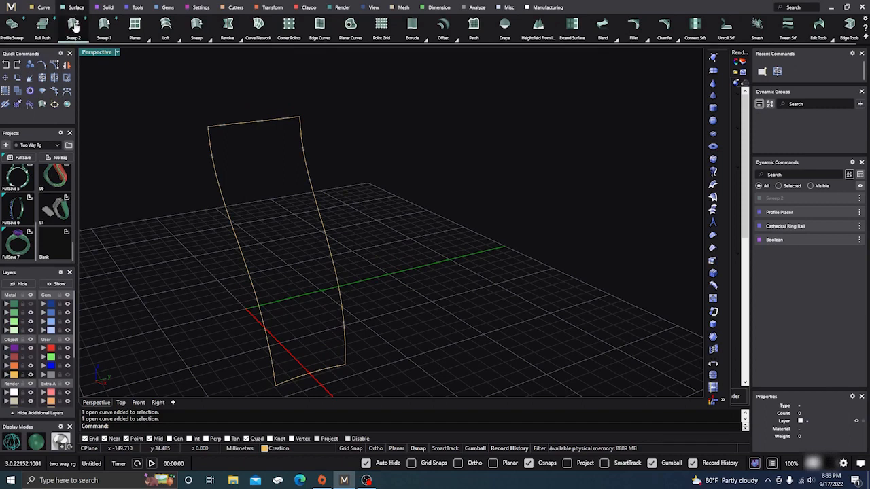
pyautogui.click(73, 25)
pyautogui.click(232, 230)
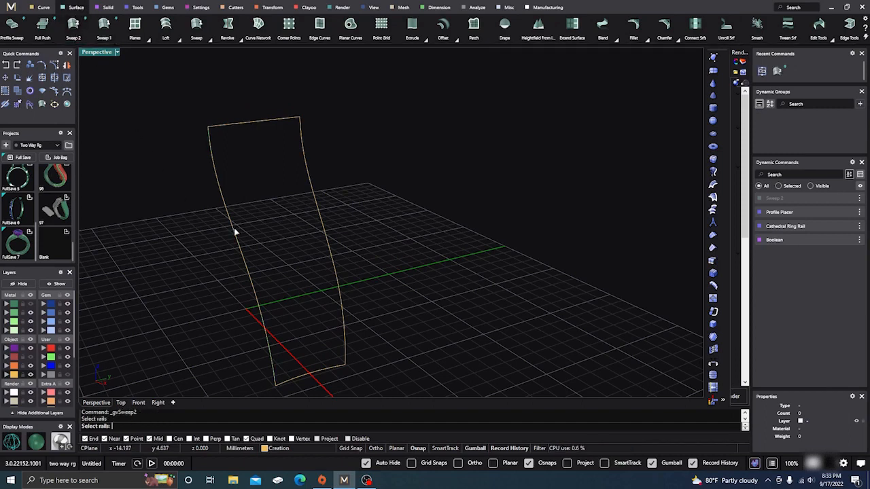
pyautogui.click(316, 218)
pyautogui.click(277, 123)
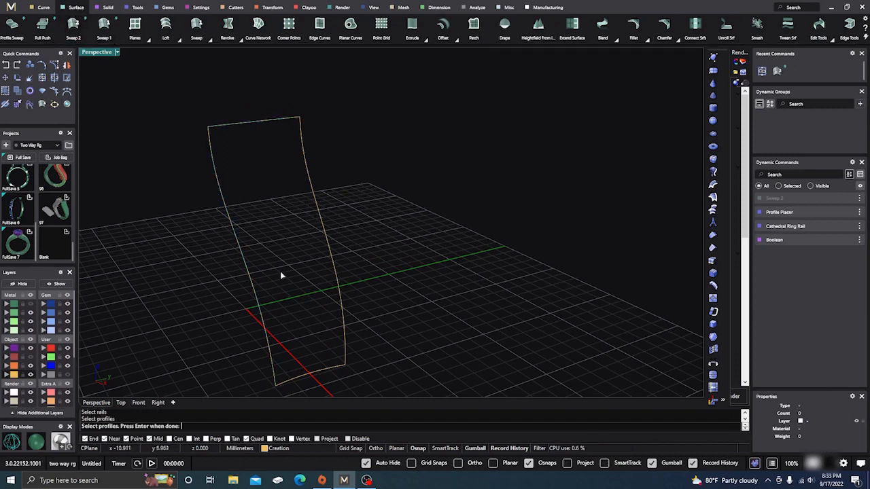
pyautogui.click(315, 375)
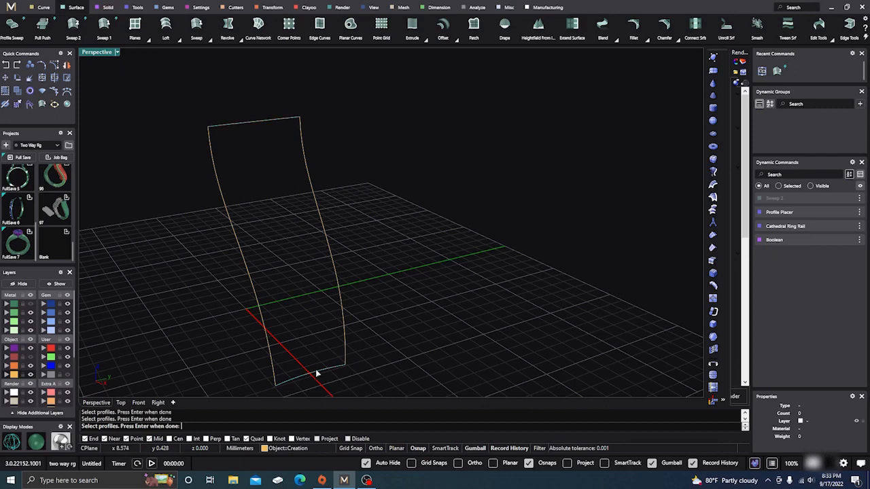
pyautogui.press('Return')
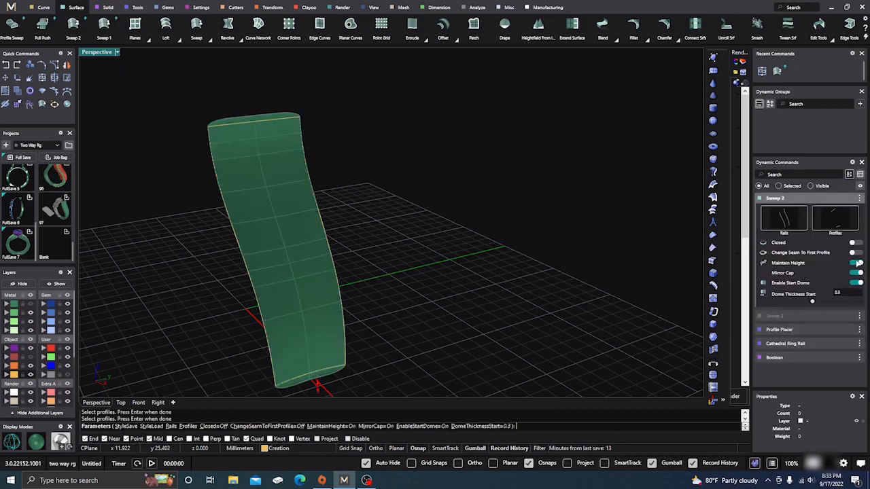
# Step: Turn off Maintain Height, Mirror Cap, Enable Start Dome and Enable End Dome for the sweep, and finish it
pyautogui.click(858, 262)
pyautogui.click(860, 274)
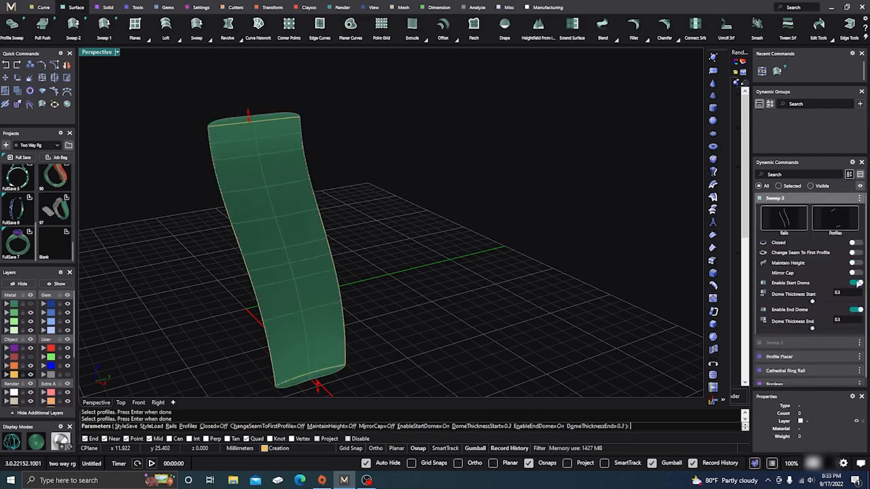
pyautogui.click(859, 283)
pyautogui.click(858, 293)
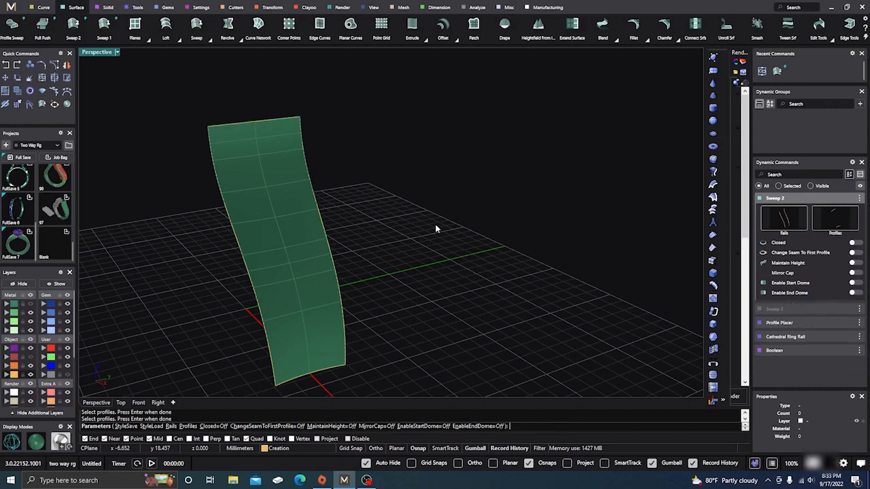
pyautogui.press('Escape')
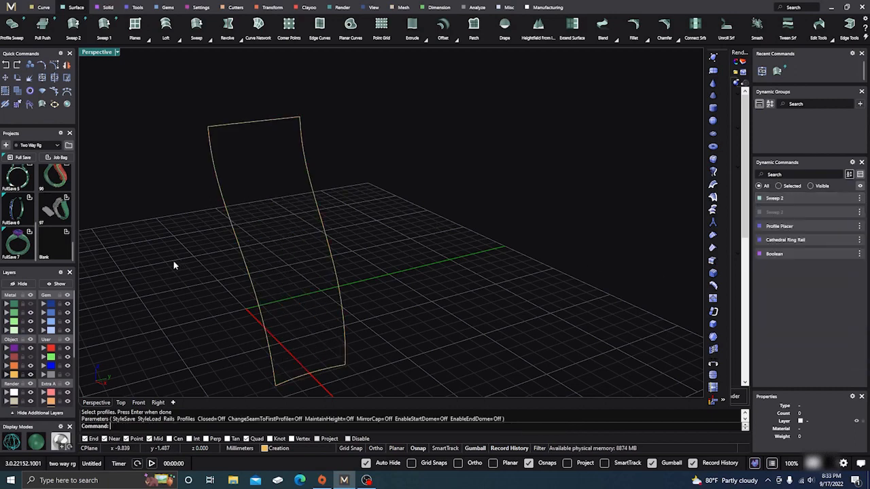
# Step: Show the Metal 01 layer again and move the swept surface inside the shoulder opening to the Metal 04 layer
pyautogui.click(30, 306)
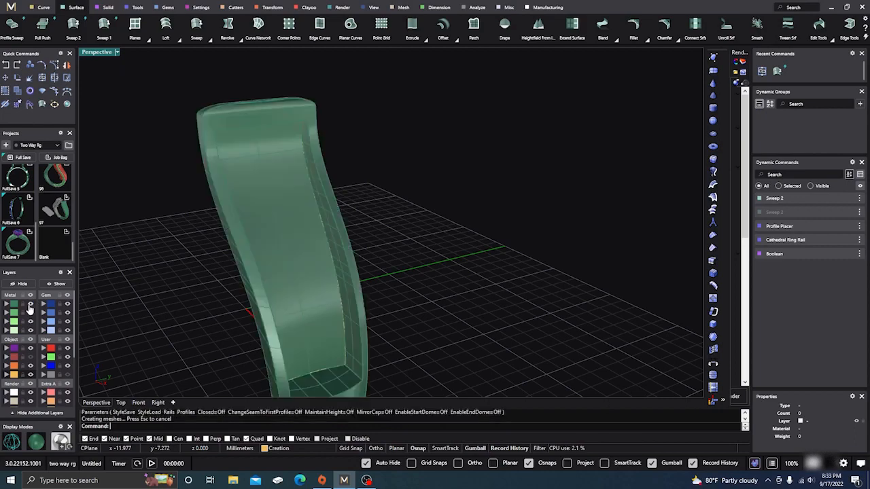
pyautogui.click(257, 234)
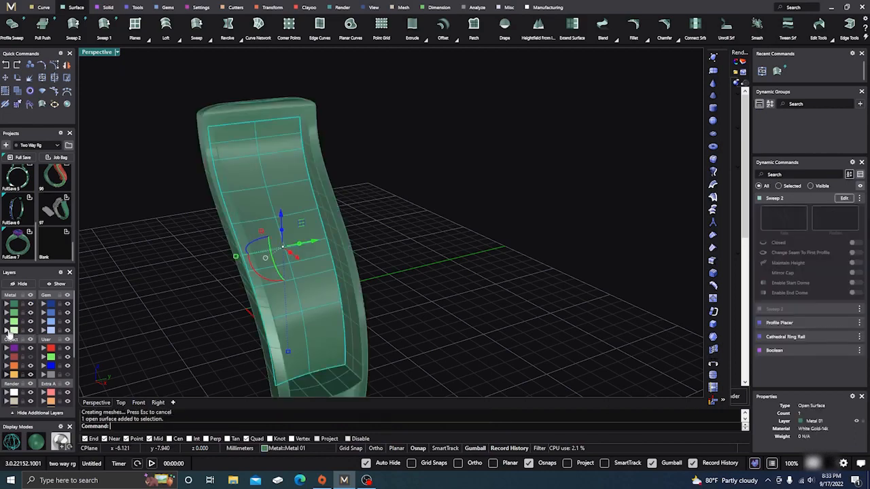
pyautogui.click(9, 331)
pyautogui.click(408, 242)
pyautogui.moveTo(420, 250); pyautogui.dragTo(369, 249, button='right')
pyautogui.scroll(8, 371, 249)
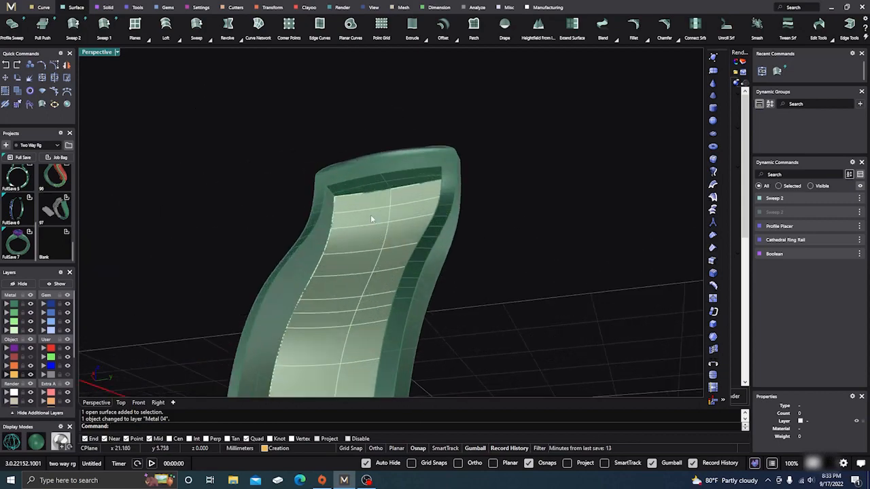
pyautogui.moveTo(371, 216); pyautogui.dragTo(429, 266, button='right')
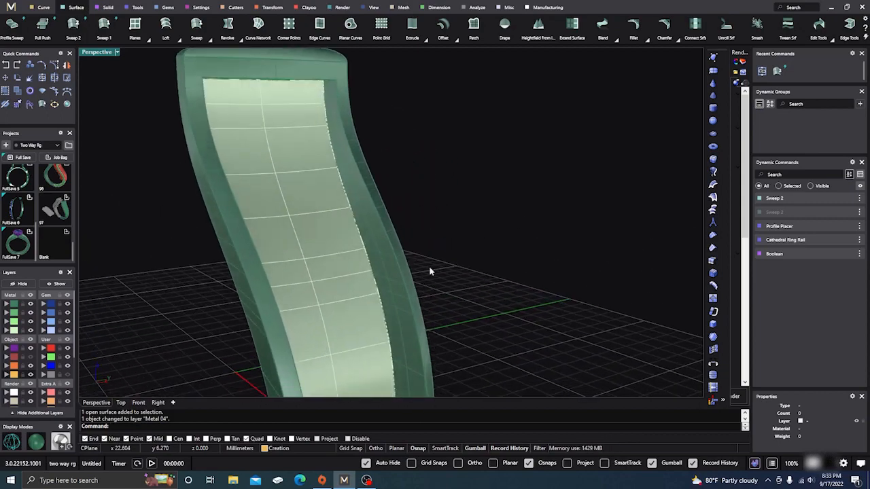
# Step: Create an Auto Base from the swept surface in the shoulder opening, and move the flat base along Y clear of the ring
pyautogui.scroll(-9, 408, 228)
pyautogui.moveTo(407, 227); pyautogui.dragTo(406, 274, button='right')
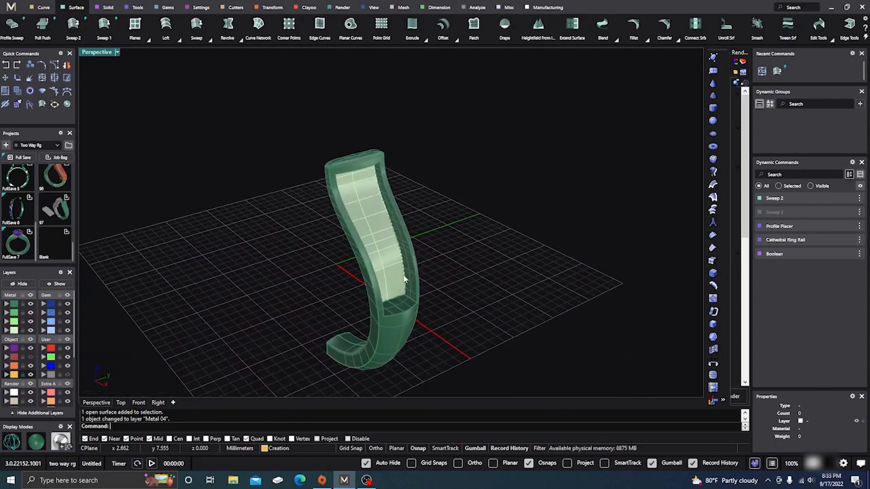
pyautogui.scroll(-3, 406, 279)
pyautogui.moveTo(269, 299); pyautogui.dragTo(292, 310, button='right')
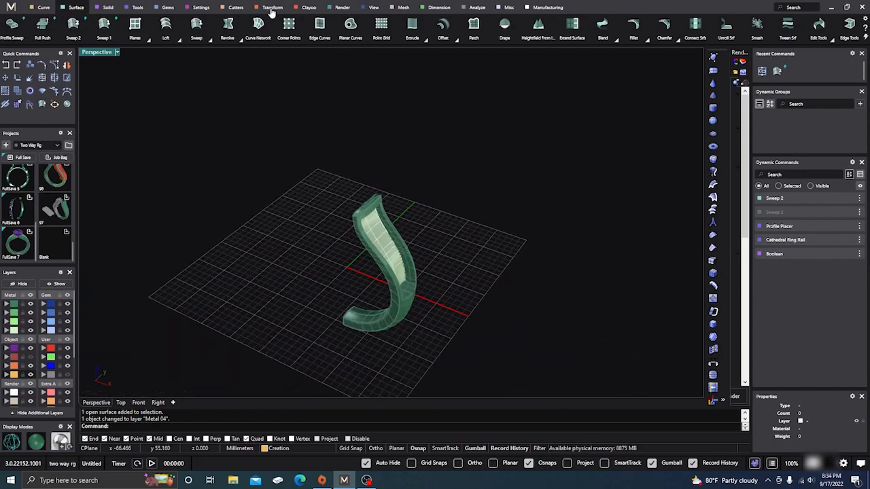
pyautogui.click(271, 7)
pyautogui.click(42, 26)
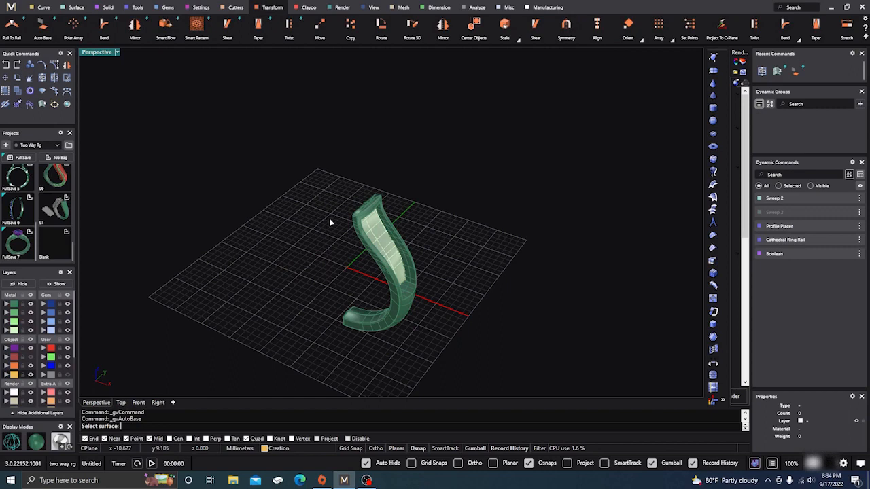
pyautogui.click(373, 238)
pyautogui.moveTo(227, 260); pyautogui.dragTo(305, 255, button='right')
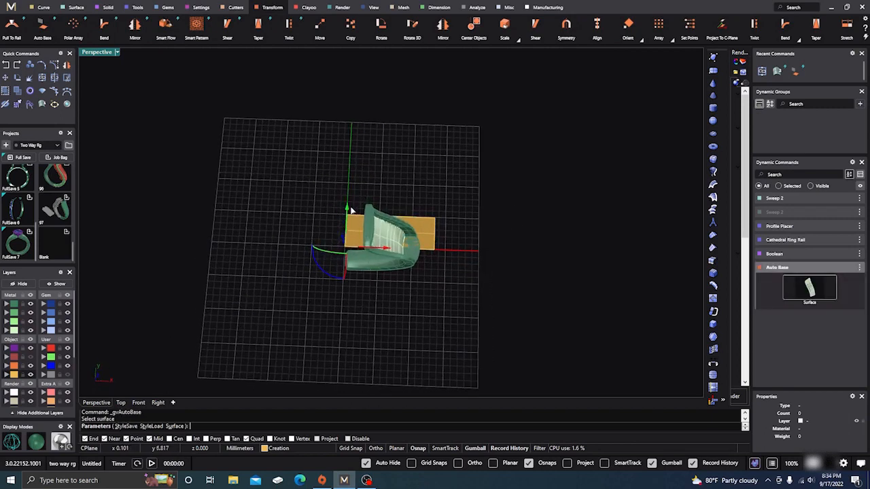
pyautogui.moveTo(348, 208); pyautogui.dragTo(346, 163)
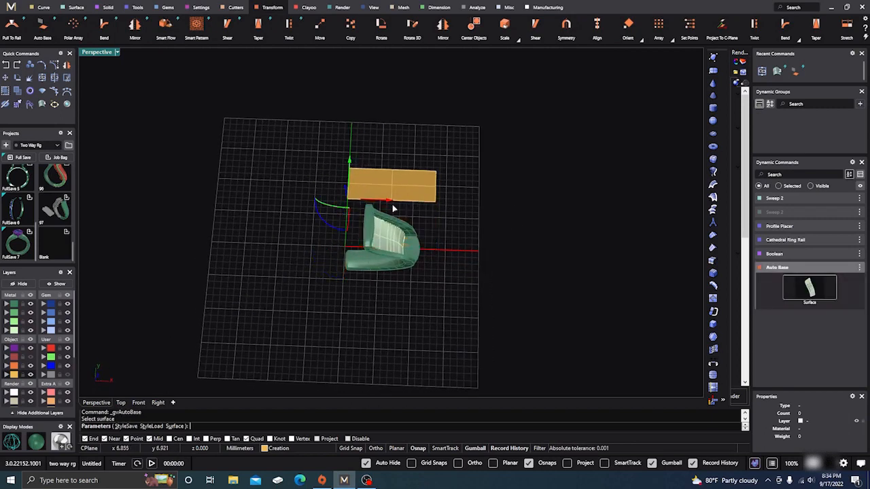
pyautogui.rightClick(433, 233)
# Step: Move the flat base surface to the second Render layer, the beige one, and deselect it
pyautogui.click(400, 197)
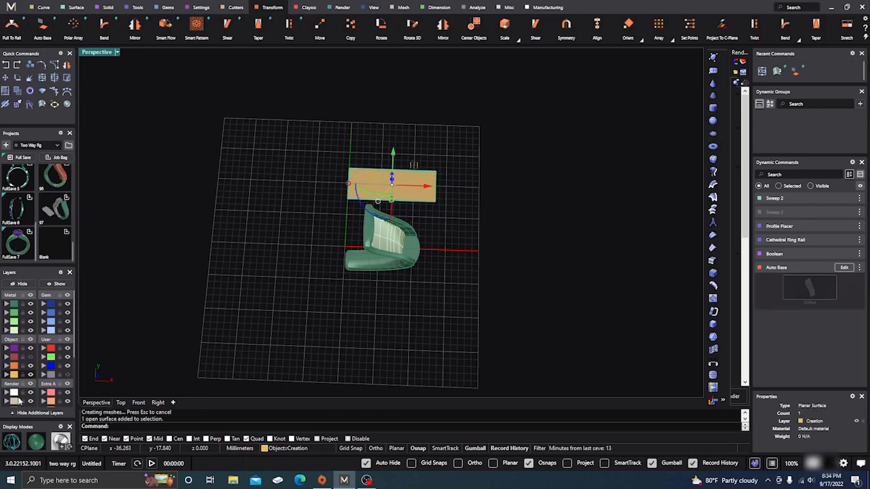
pyautogui.click(5, 402)
pyautogui.click(276, 267)
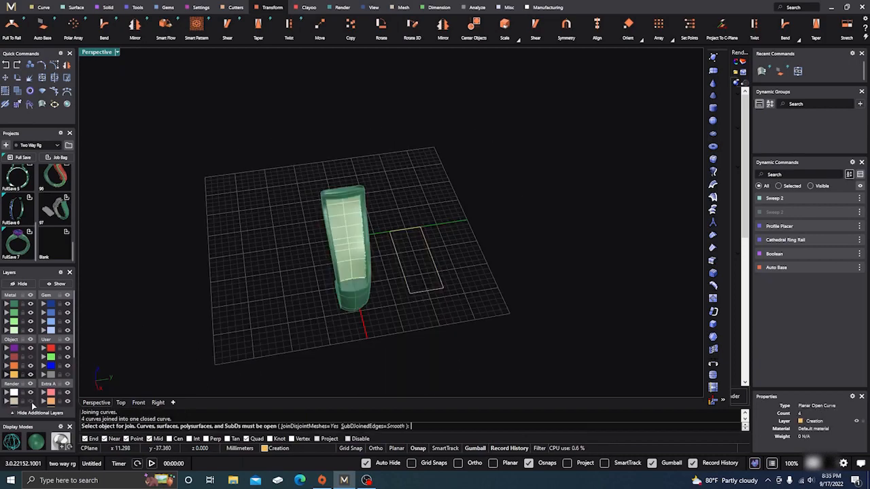
pyautogui.moveTo(153, 326); pyautogui.dragTo(270, 237, button='right')
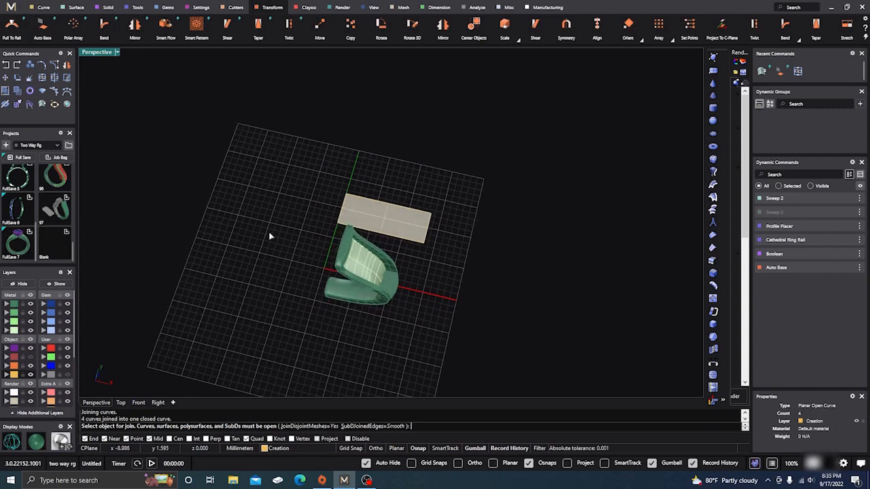
pyautogui.click(166, 26)
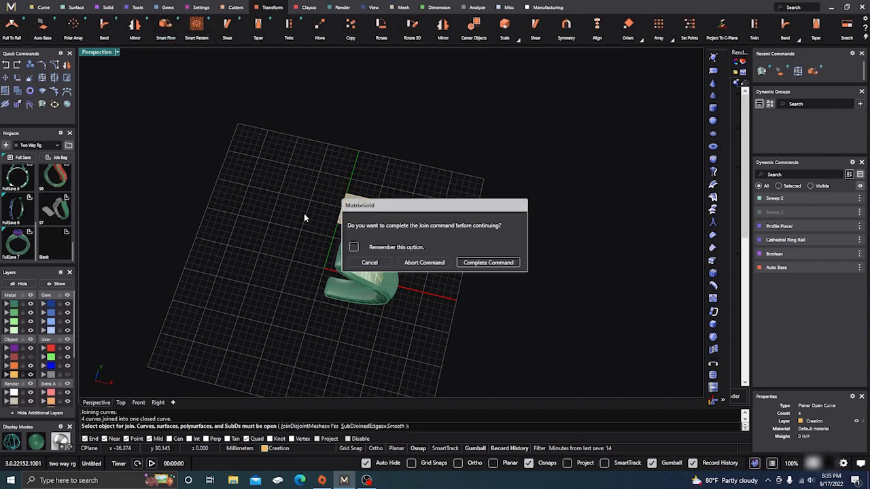
pyautogui.click(488, 263)
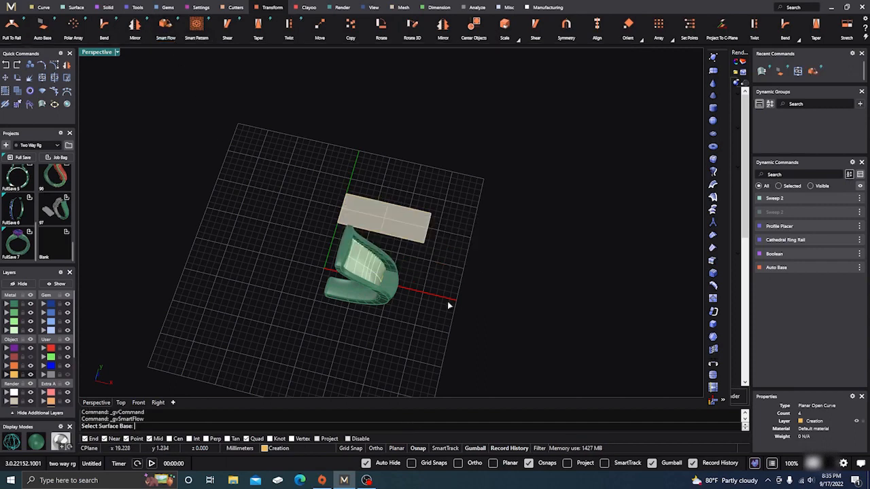
pyautogui.moveTo(449, 306); pyautogui.dragTo(433, 291, button='right')
pyautogui.click(405, 241)
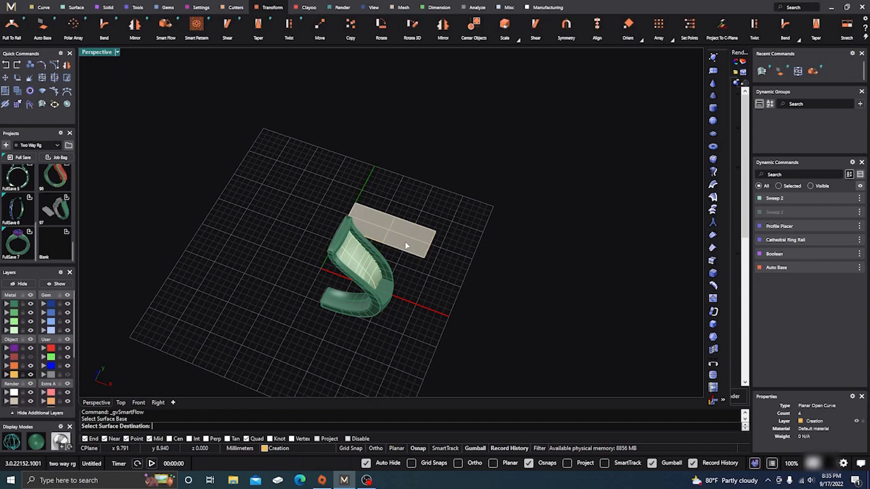
pyautogui.press('Escape')
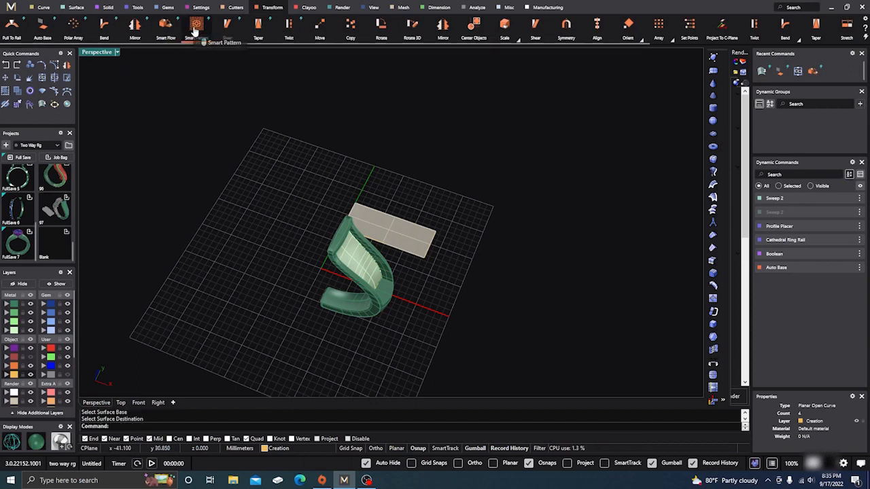
# Step: Start a Smart Pattern on the flat base surface, using woven pattern 088 from the SmartPatterns library
pyautogui.click(197, 26)
pyautogui.click(390, 236)
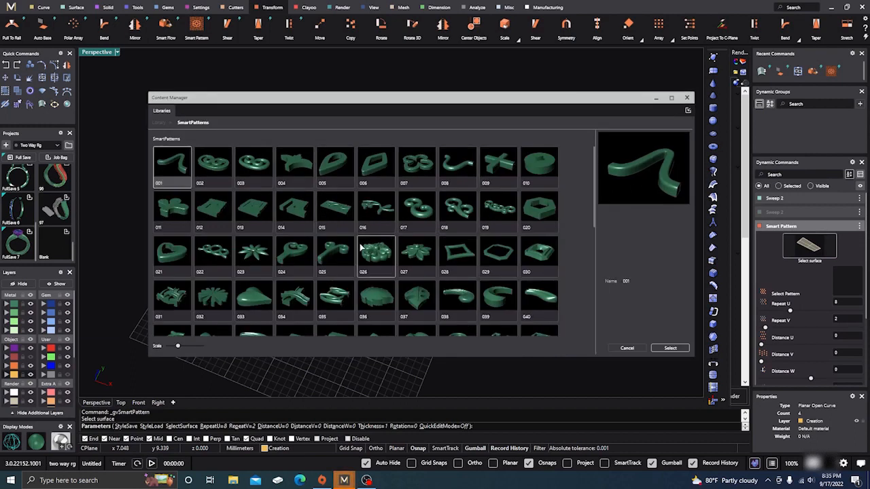
pyautogui.scroll(-1, 360, 248)
pyautogui.scroll(-4, 360, 248)
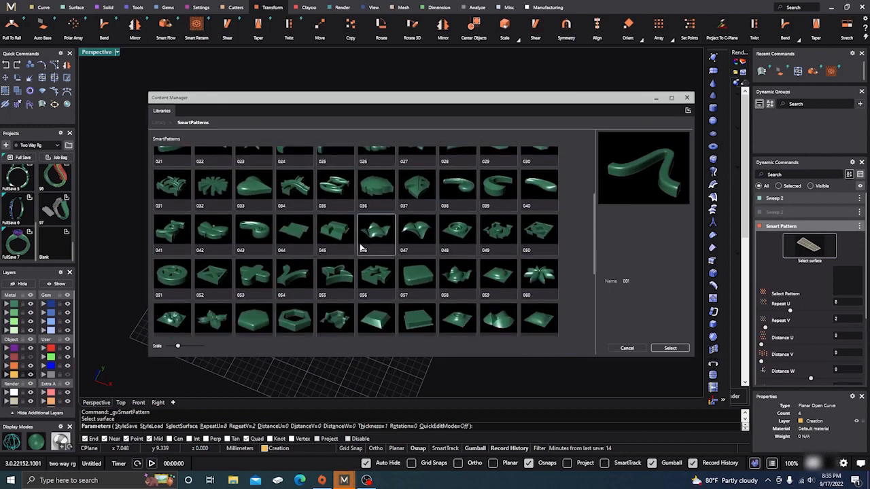
pyautogui.scroll(-2, 360, 248)
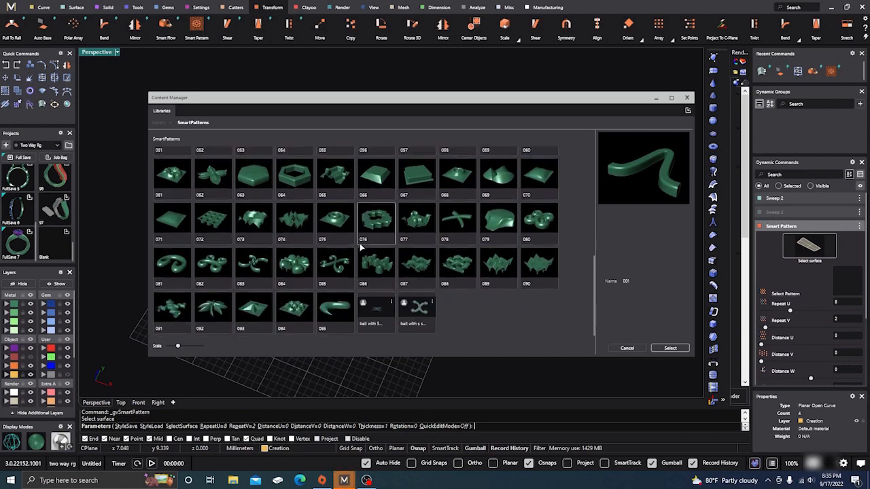
pyautogui.click(458, 269)
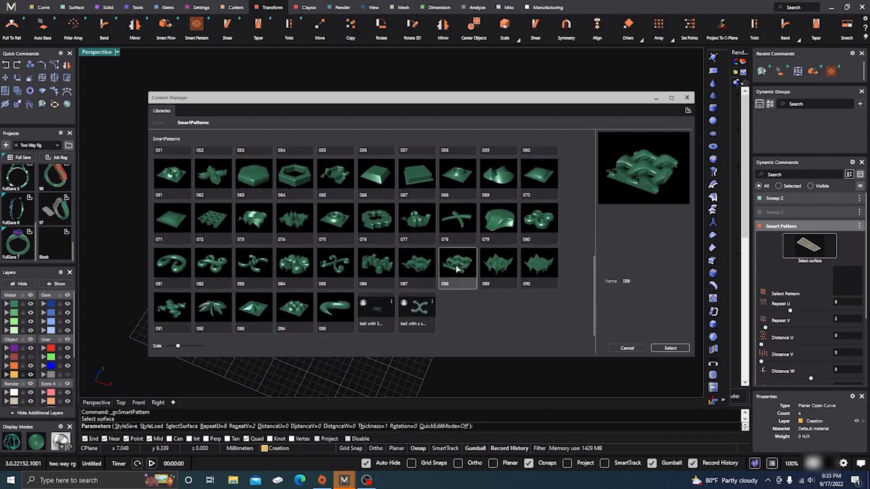
pyautogui.click(425, 275)
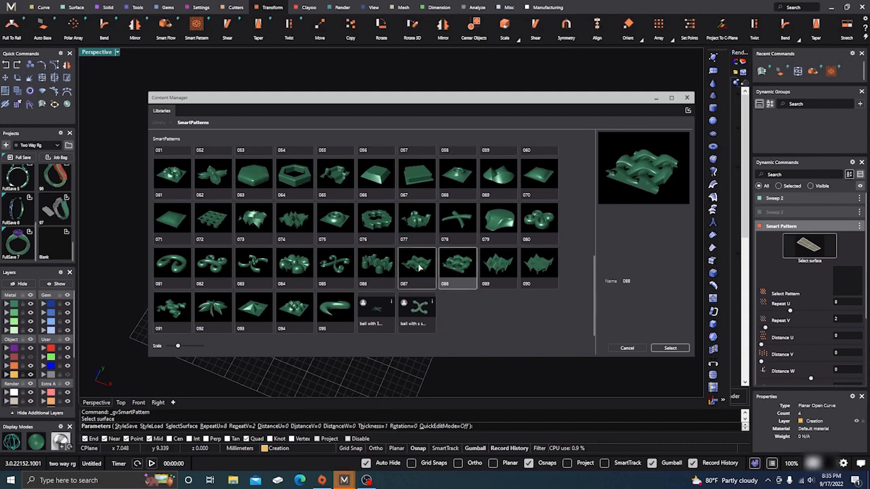
pyautogui.click(457, 271)
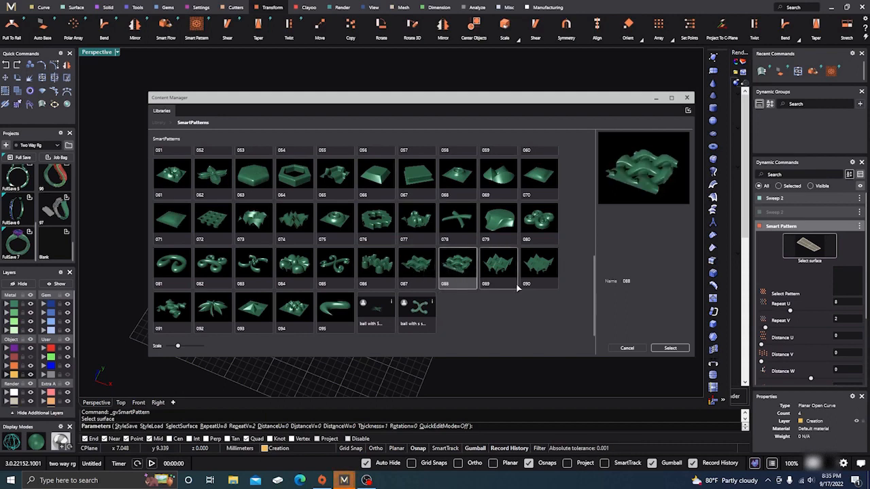
pyautogui.click(670, 348)
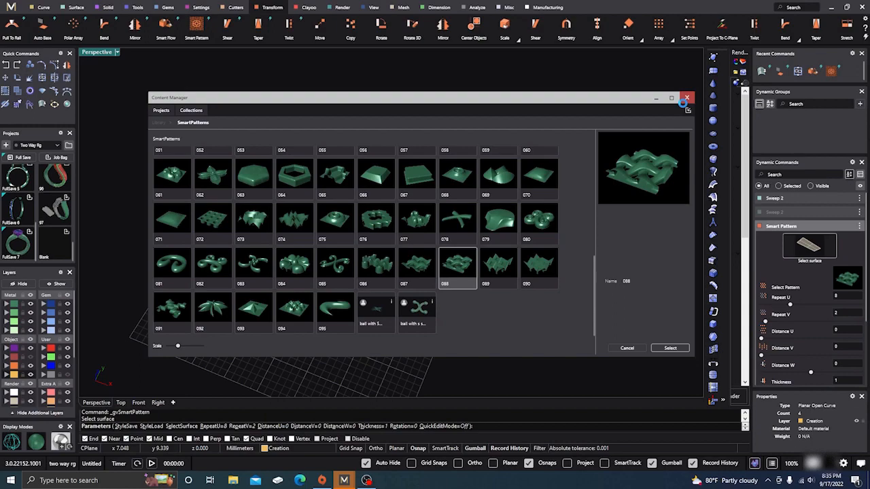
pyautogui.click(685, 99)
# Step: Turn on Quick Edit Mode for the Smart Pattern and set Repeat U to 4
pyautogui.scroll(5, 385, 232)
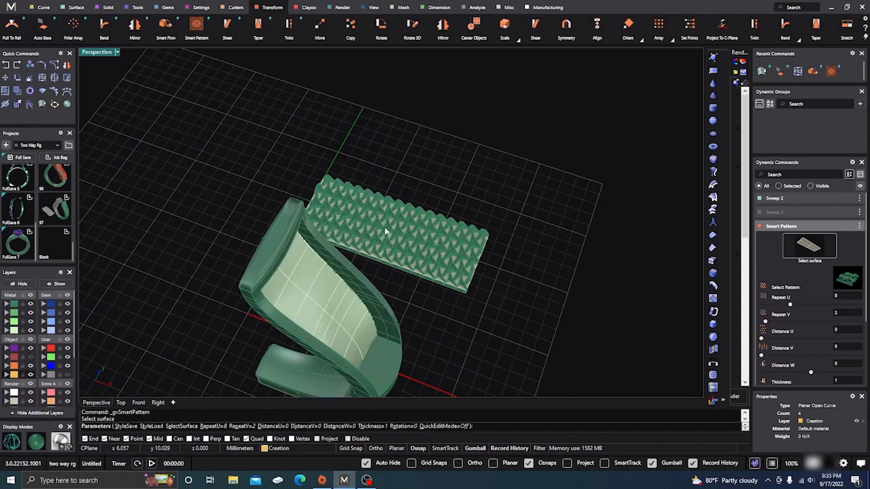
pyautogui.scroll(5, 385, 233)
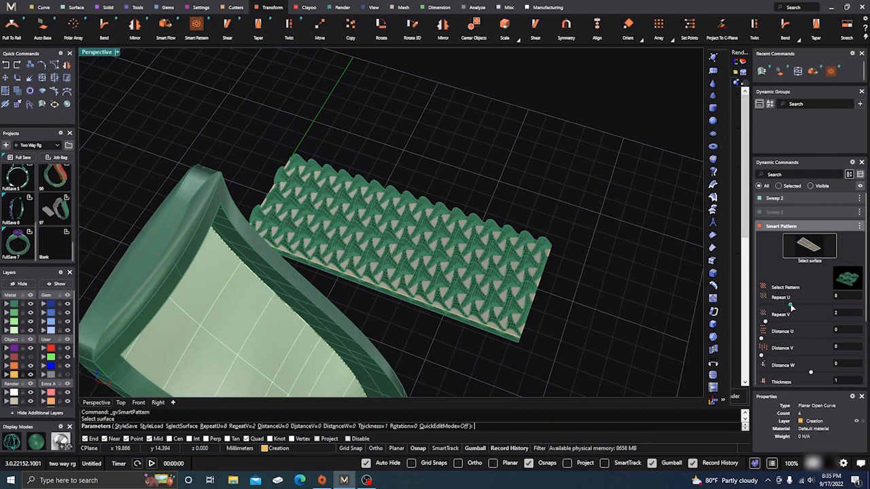
pyautogui.click(839, 298)
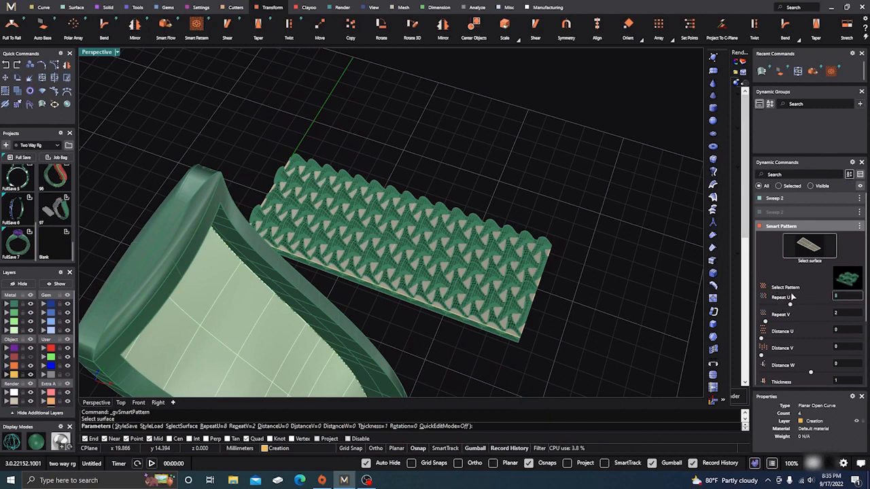
pyautogui.scroll(-2, 786, 313)
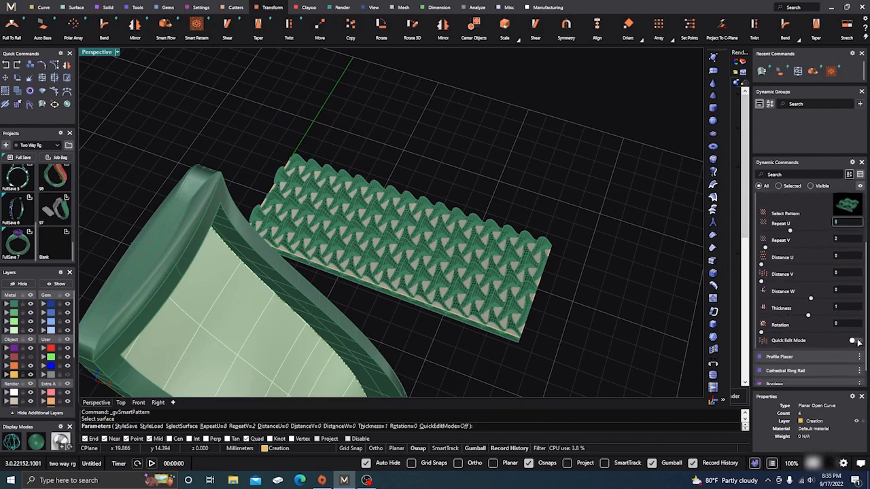
pyautogui.click(858, 342)
pyautogui.scroll(2, 799, 292)
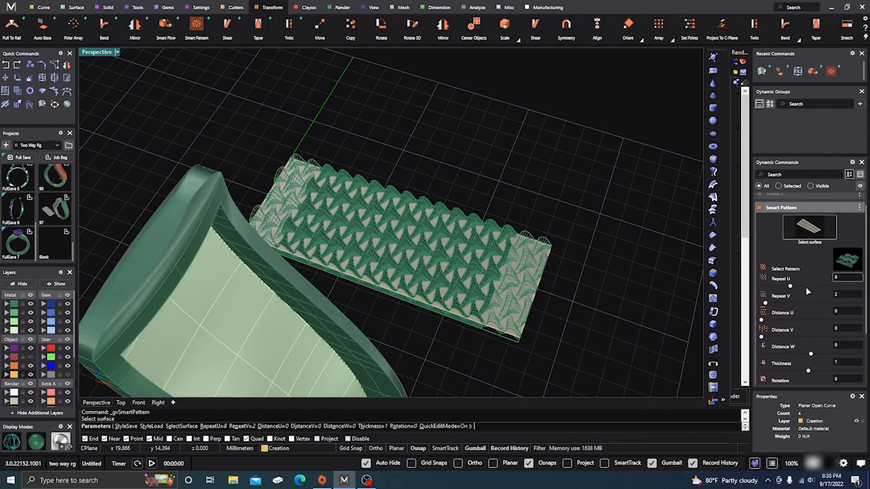
pyautogui.moveTo(790, 288); pyautogui.dragTo(782, 286)
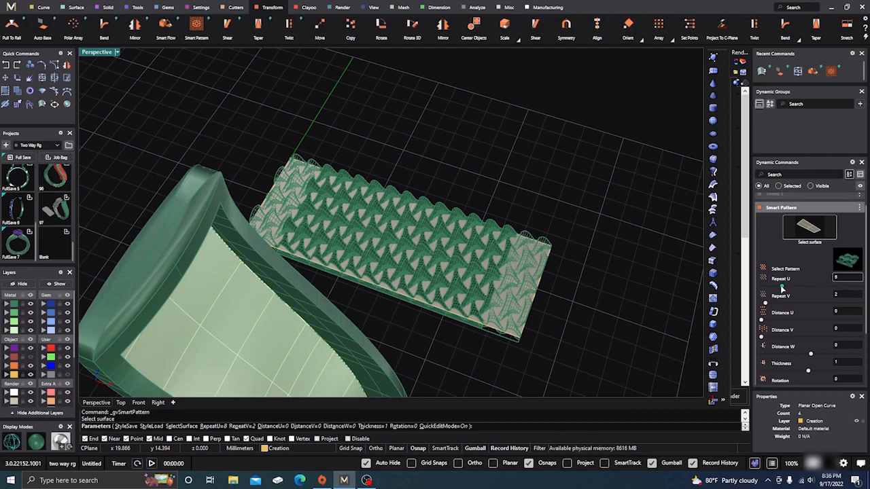
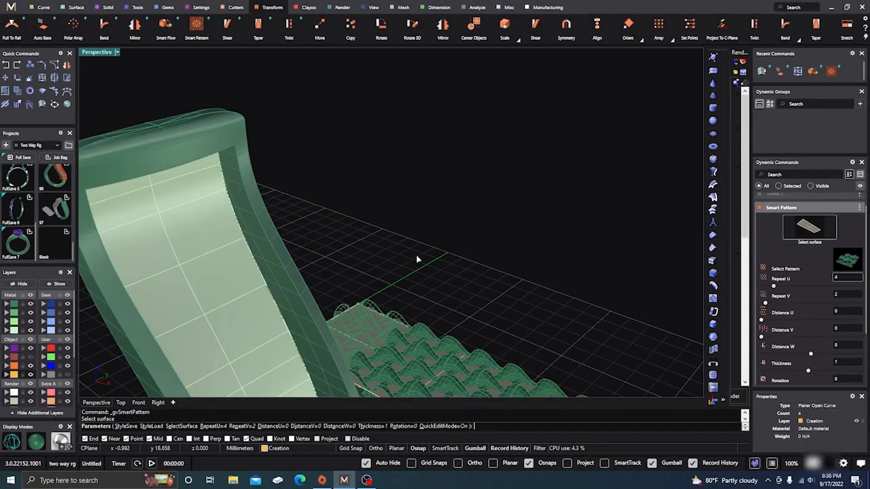
# Step: Examine the woven pattern strip and the shoulder opening from several angles, and finish the Smart Pattern
pyautogui.scroll(-7, 415, 255)
pyautogui.moveTo(431, 280); pyautogui.dragTo(445, 309, button='right')
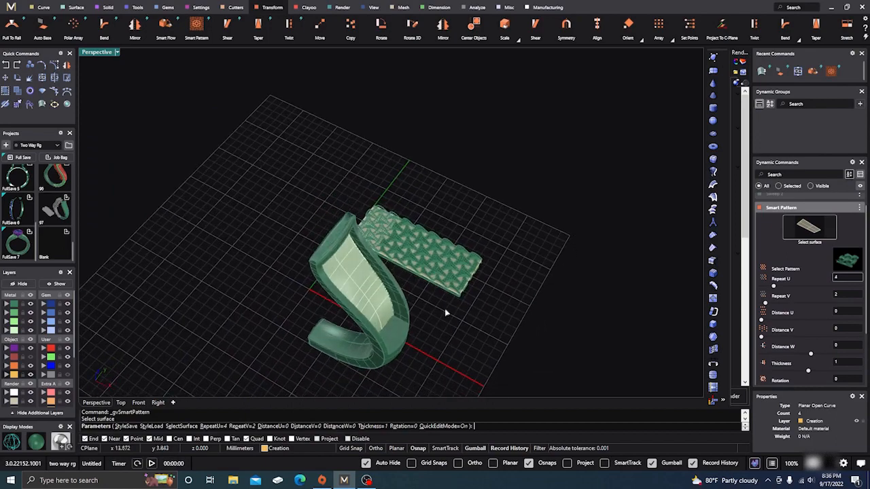
pyautogui.scroll(8, 444, 309)
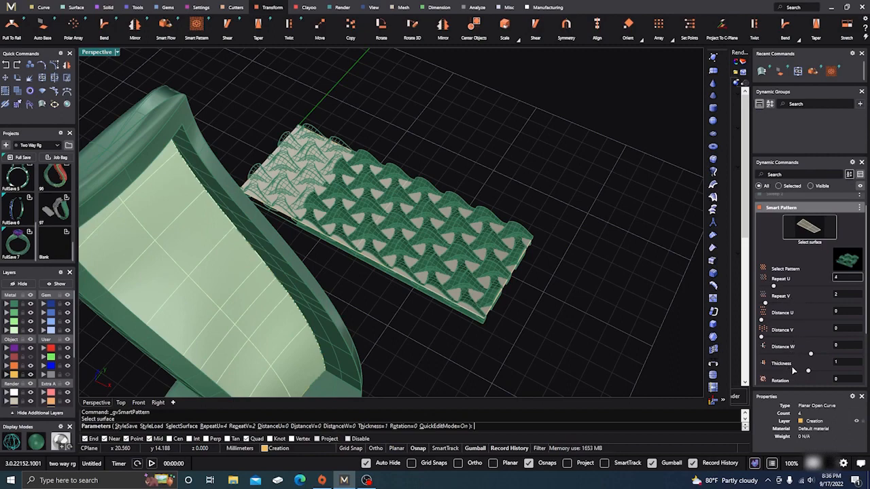
pyautogui.moveTo(684, 268); pyautogui.dragTo(501, 237, button='right')
pyautogui.scroll(6, 511, 336)
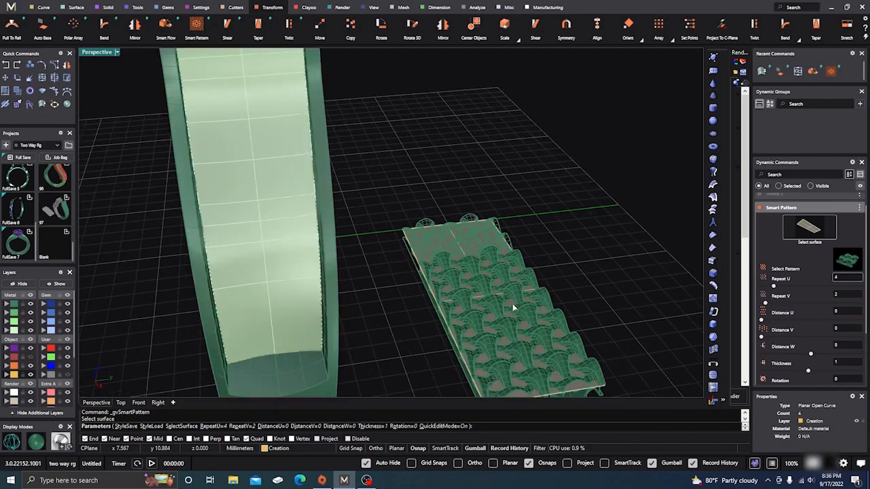
pyautogui.scroll(-5, 401, 277)
pyautogui.moveTo(394, 277); pyautogui.dragTo(371, 331, button='right')
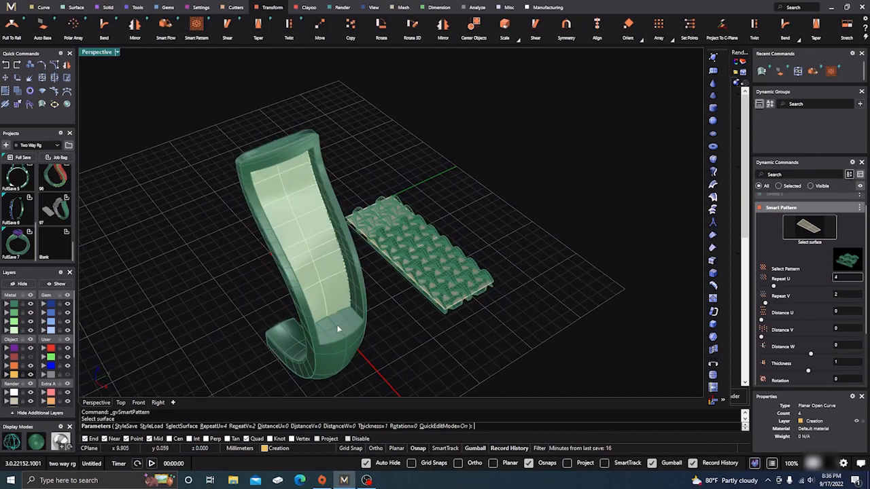
pyautogui.moveTo(405, 362); pyautogui.dragTo(404, 257, button='right')
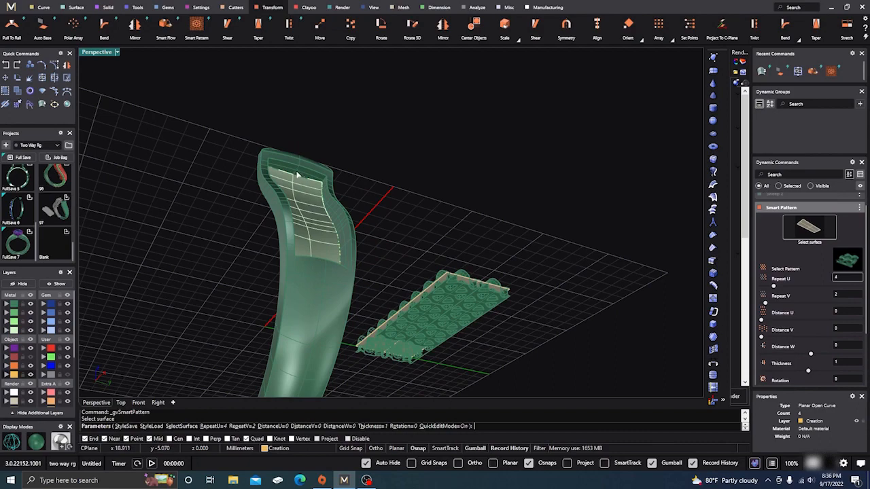
pyautogui.moveTo(317, 185); pyautogui.dragTo(450, 342, button='right')
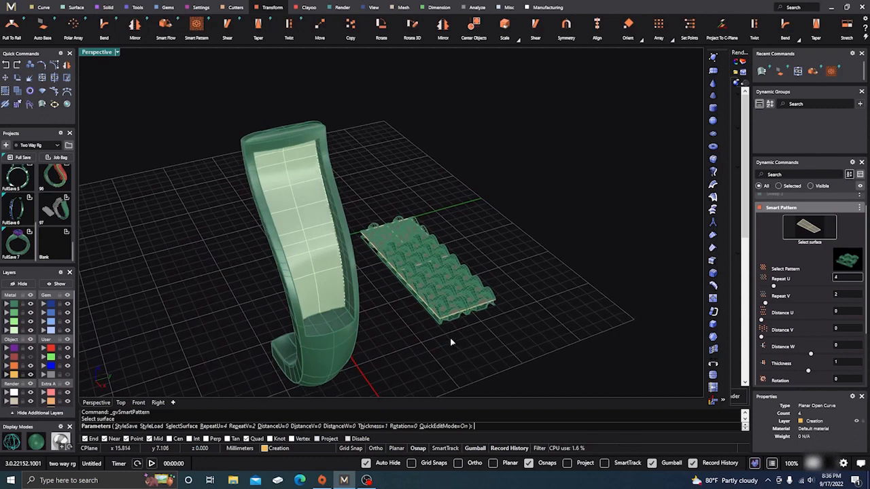
pyautogui.scroll(2, 397, 302)
pyautogui.rightClick(396, 302)
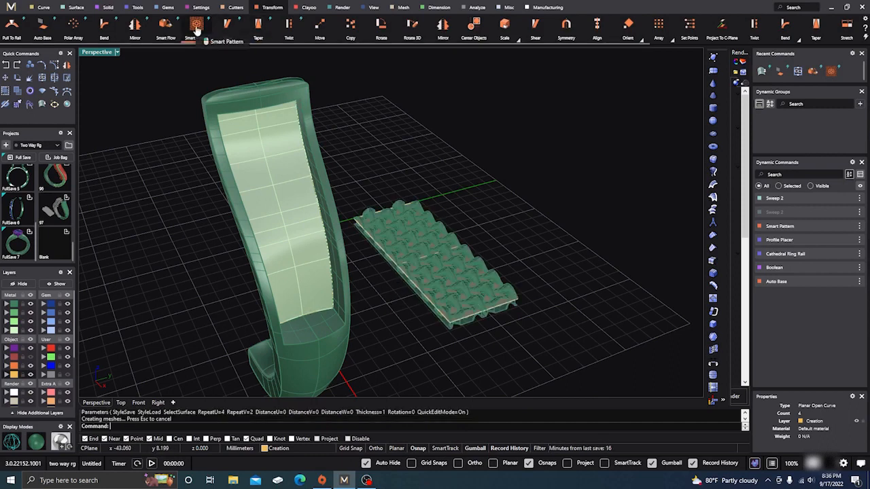
# Step: Start a Smart Flow with the flat base surface as base and the inlay surface in the shoulder opening as destination
pyautogui.click(166, 27)
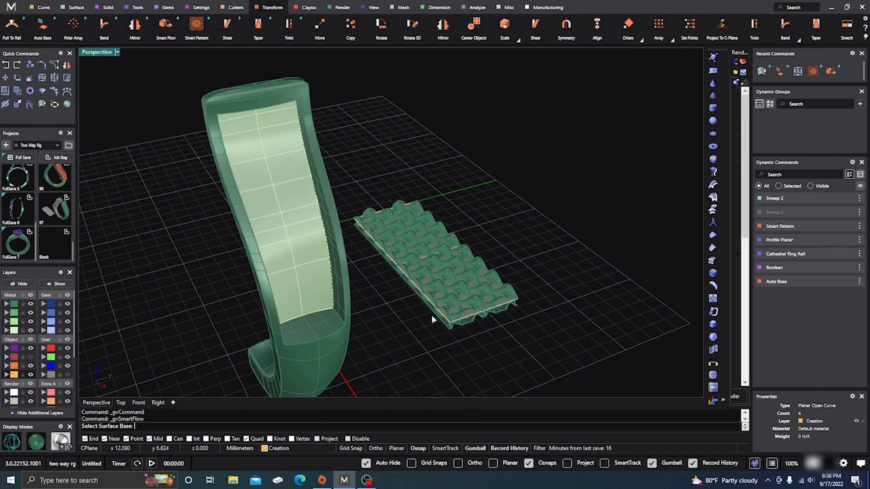
pyautogui.scroll(3, 431, 313)
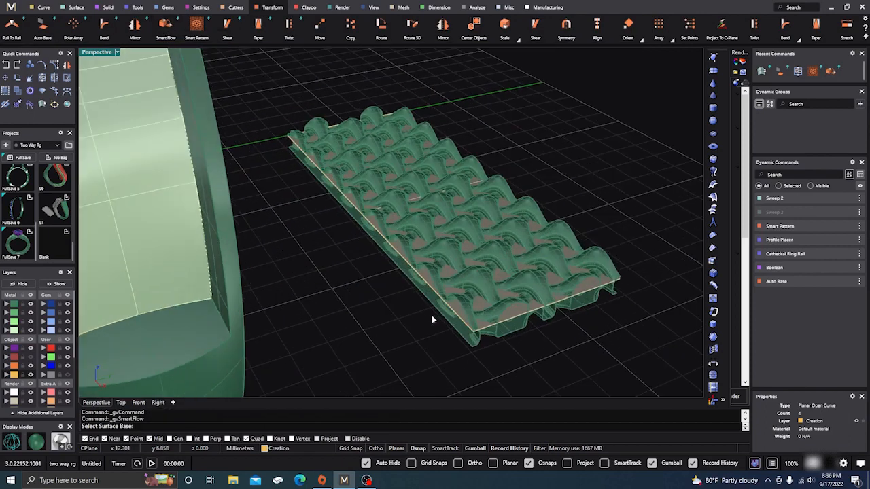
pyautogui.click(427, 278)
pyautogui.click(162, 227)
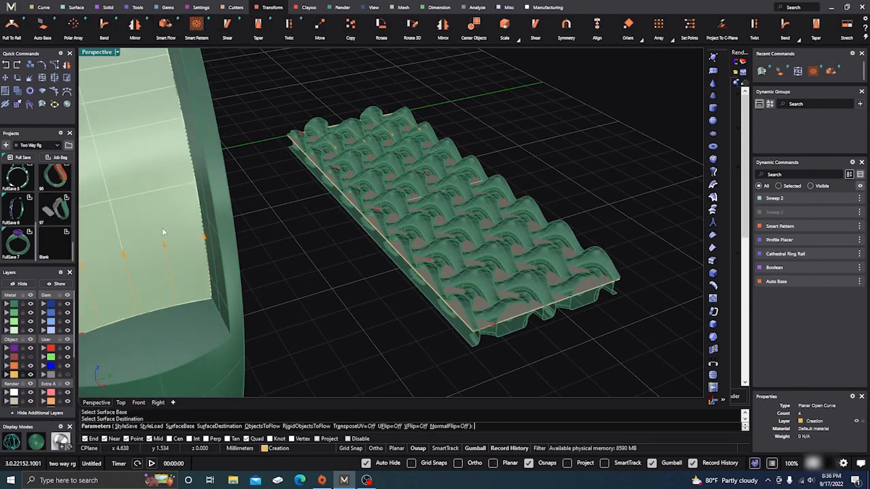
# Step: Flow the woven pattern pieces onto the inlay surface with U Flip on, and finish the Smart Flow
pyautogui.click(822, 260)
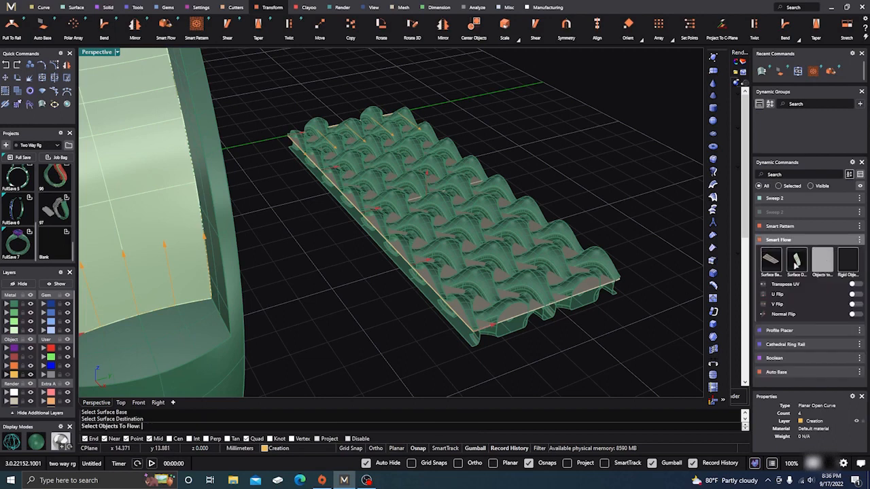
pyautogui.click(594, 257)
pyautogui.click(597, 259)
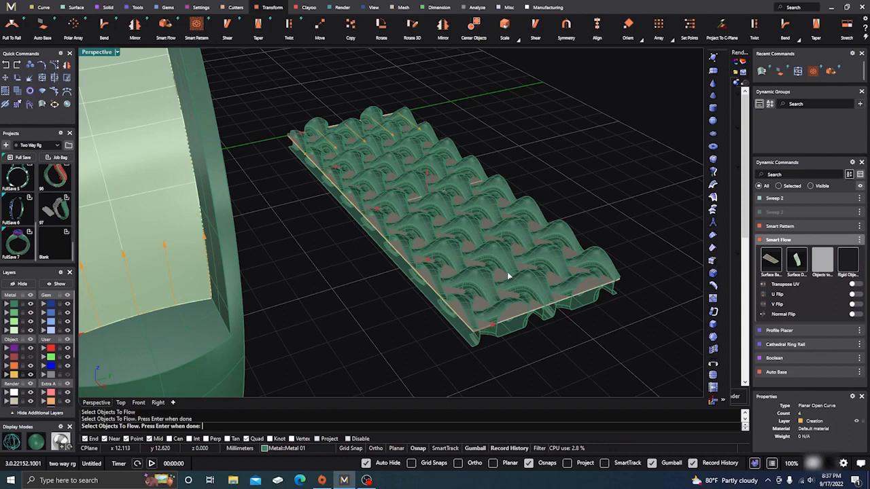
pyautogui.press('Return')
pyautogui.moveTo(507, 271); pyautogui.dragTo(682, 301, button='right')
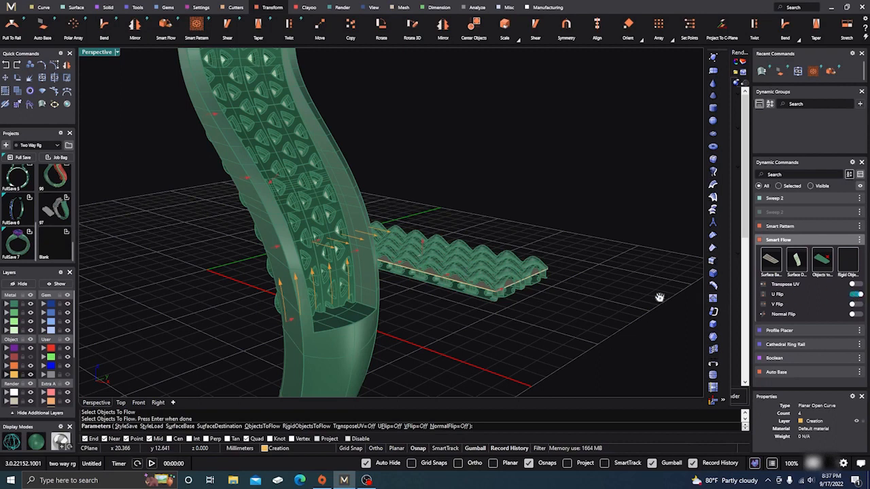
pyautogui.moveTo(642, 295); pyautogui.dragTo(503, 308, button='right')
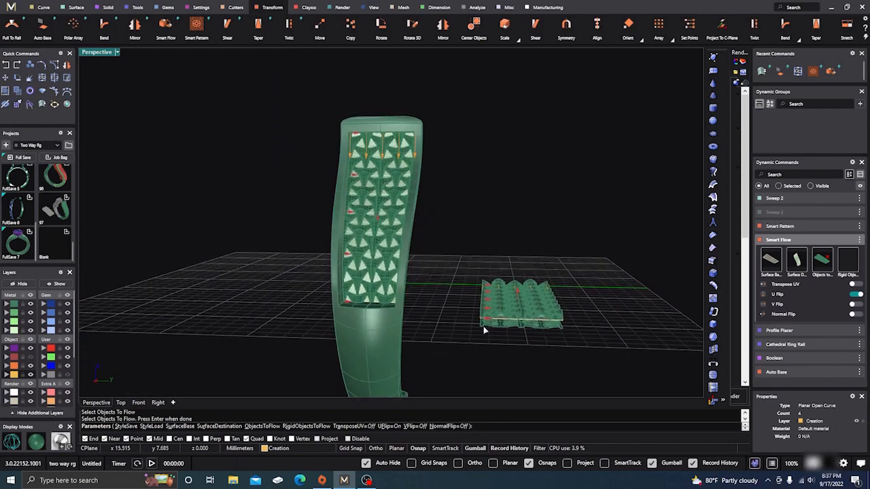
pyautogui.press('Return')
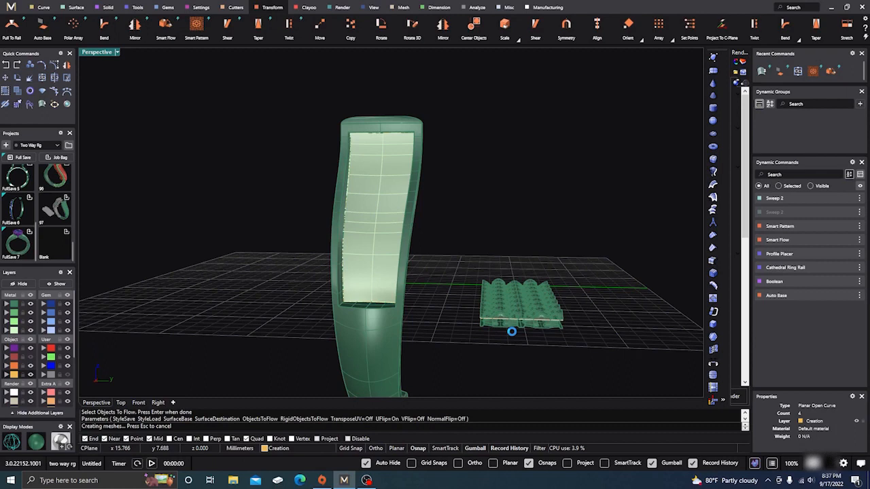
# Step: Raise the flat woven pattern in the Right view until its underside rests on the base surface
pyautogui.click(530, 316)
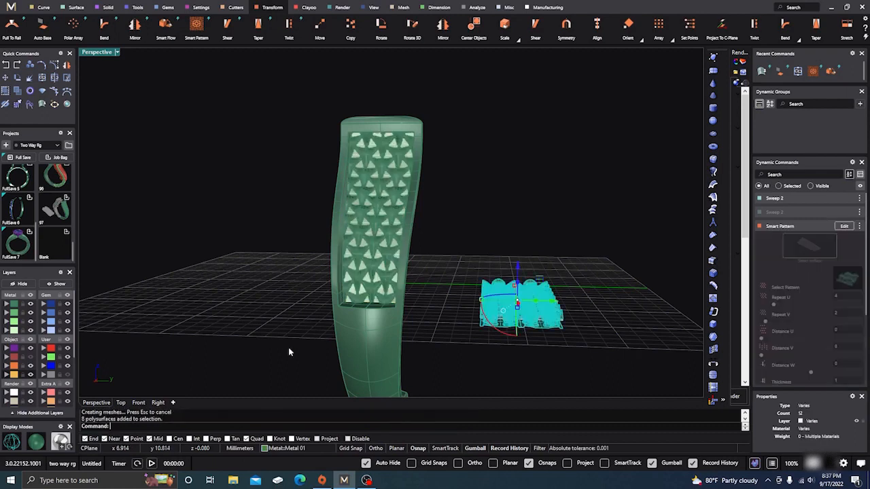
pyautogui.click(157, 402)
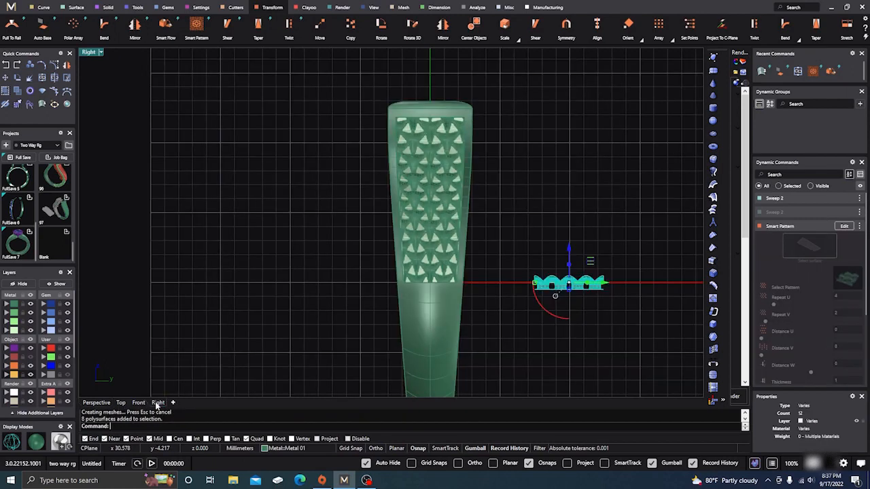
pyautogui.scroll(5, 539, 315)
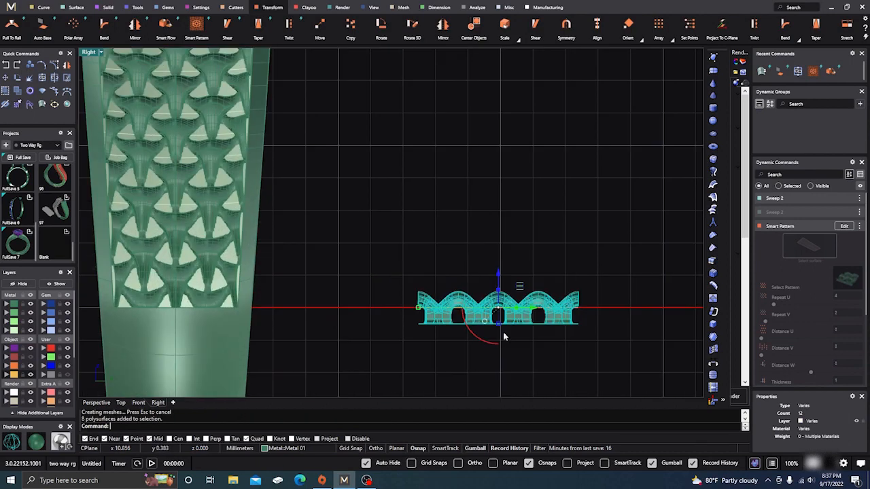
pyautogui.moveTo(497, 251); pyautogui.dragTo(501, 222)
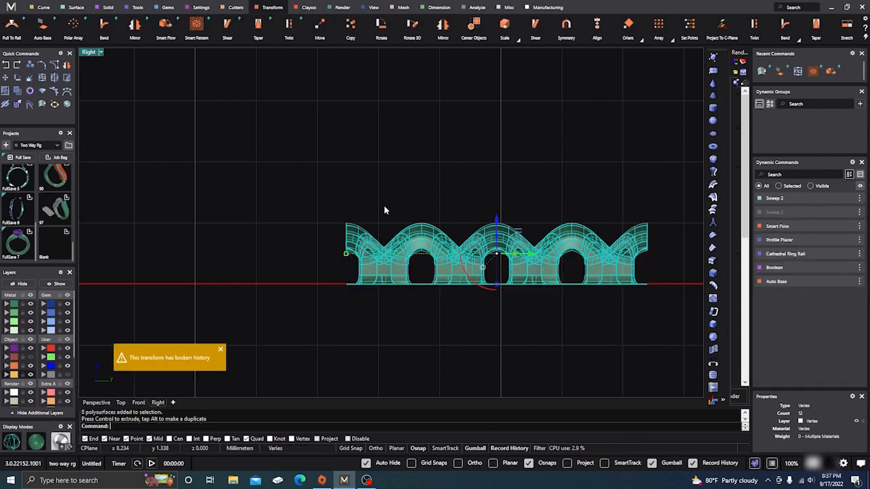
pyautogui.scroll(-12, 313, 214)
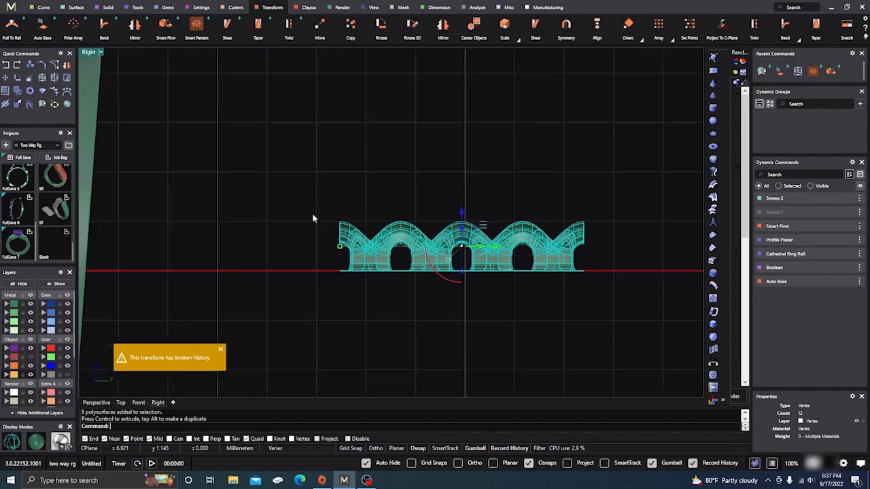
pyautogui.moveTo(314, 249); pyautogui.dragTo(381, 270, button='right')
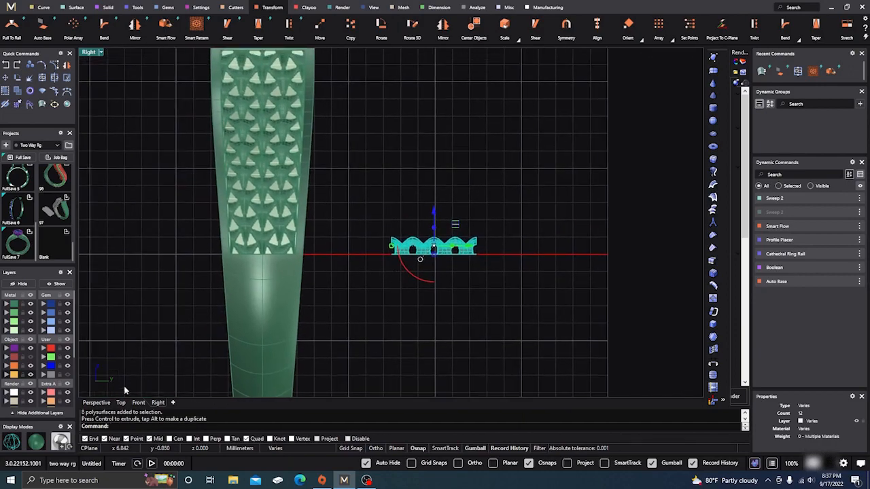
# Step: Delete the flowed woven pattern from the shoulder opening in the Perspective view
pyautogui.click(96, 402)
pyautogui.moveTo(227, 330); pyautogui.dragTo(360, 291, button='right')
pyautogui.scroll(5, 401, 239)
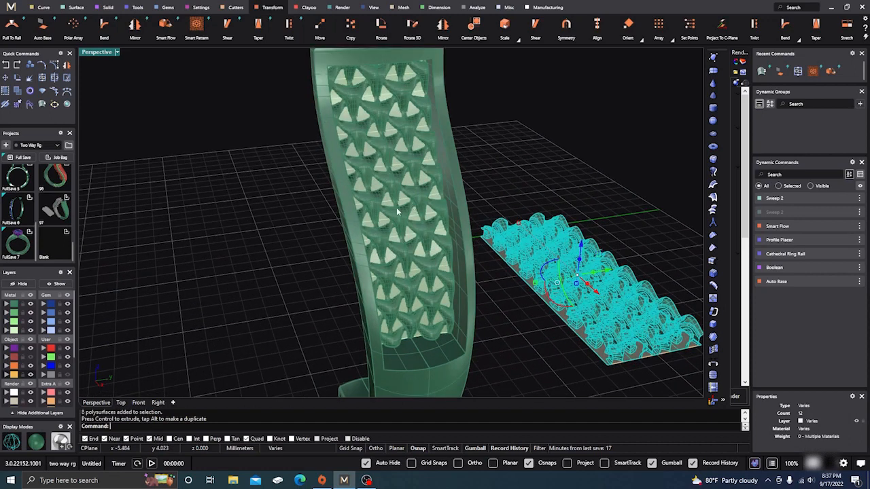
pyautogui.click(397, 211)
pyautogui.press('Delete')
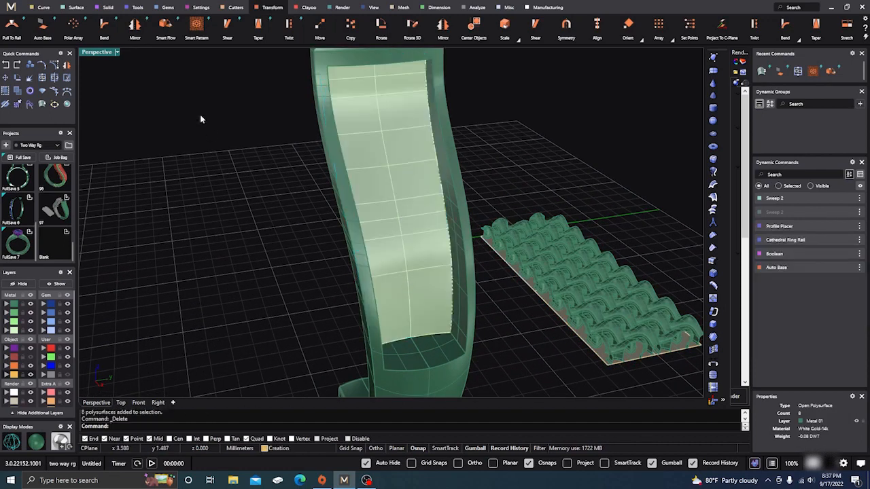
# Step: Set up a new Smart Flow from the flat surface under the raised pattern to the inlay surface in the shoulder
pyautogui.click(165, 25)
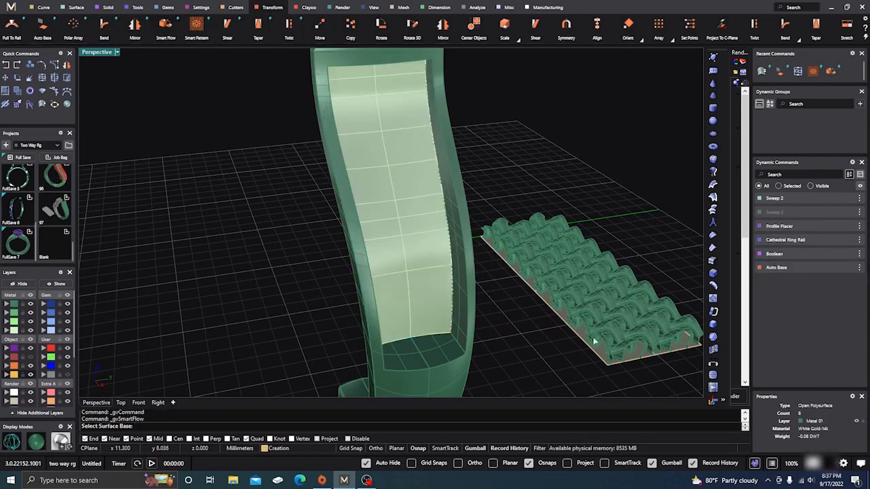
pyautogui.scroll(1, 559, 320)
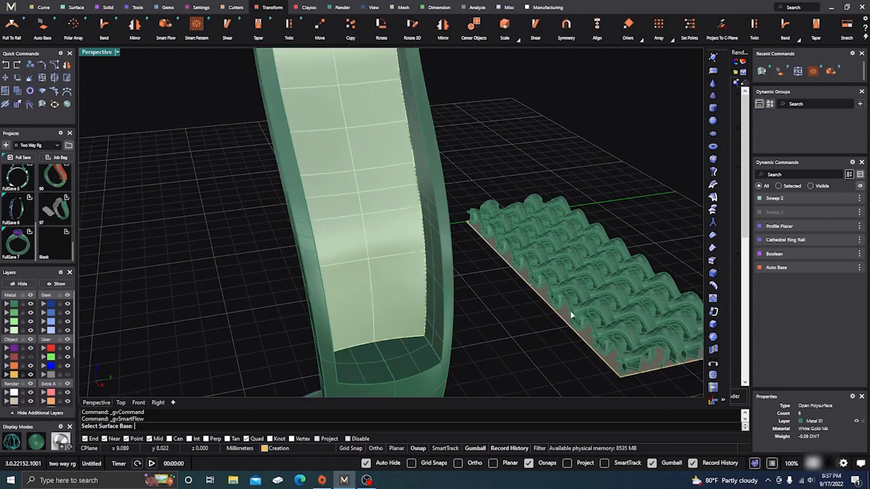
pyautogui.click(564, 317)
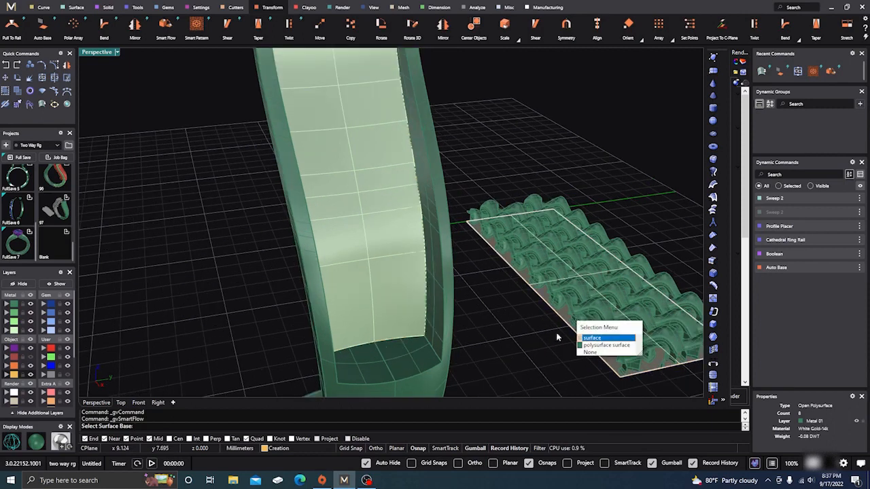
pyautogui.click(586, 338)
pyautogui.click(353, 233)
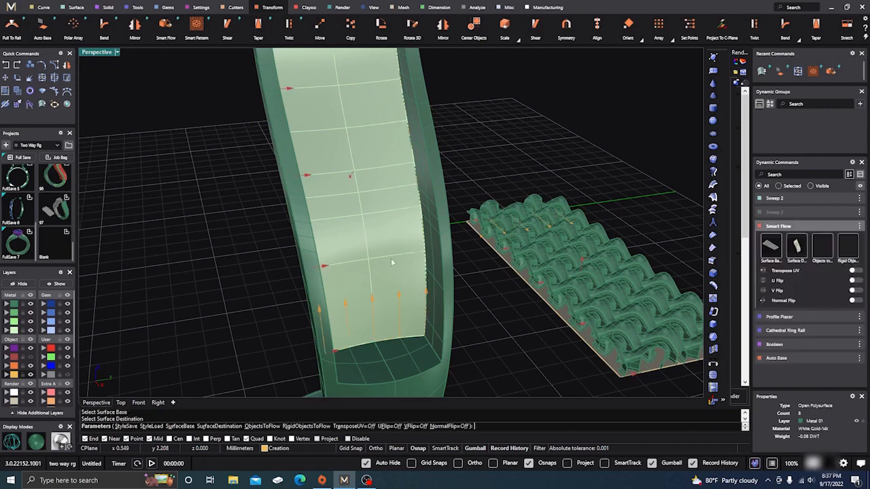
# Step: Add the raised woven pattern as the objects to flow, and turn on U Flip so it faces outward
pyautogui.click(822, 249)
pyautogui.click(592, 272)
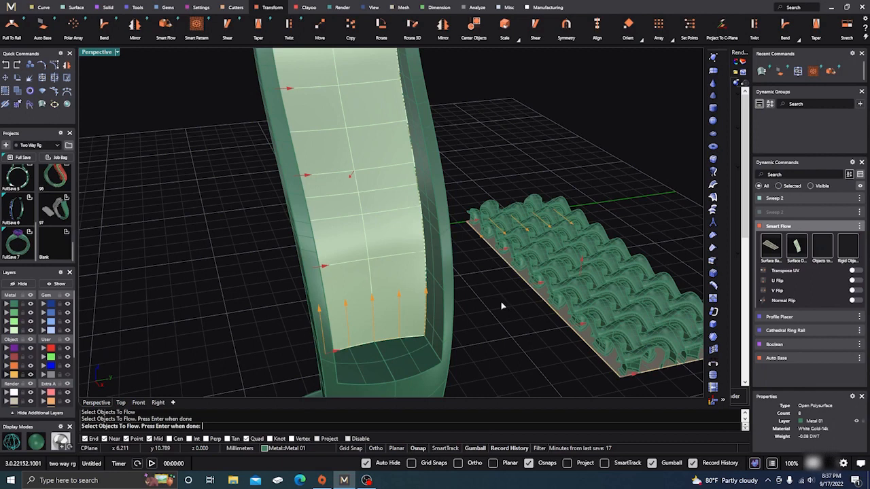
pyautogui.press('Return')
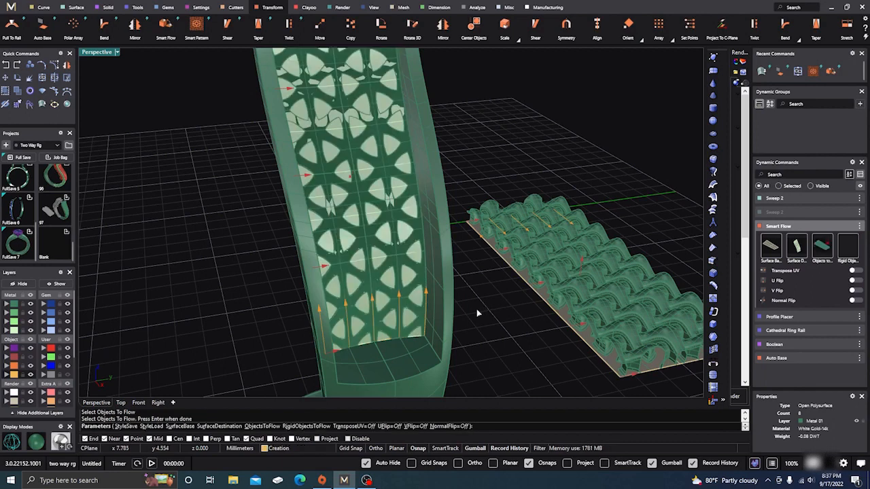
pyautogui.click(855, 281)
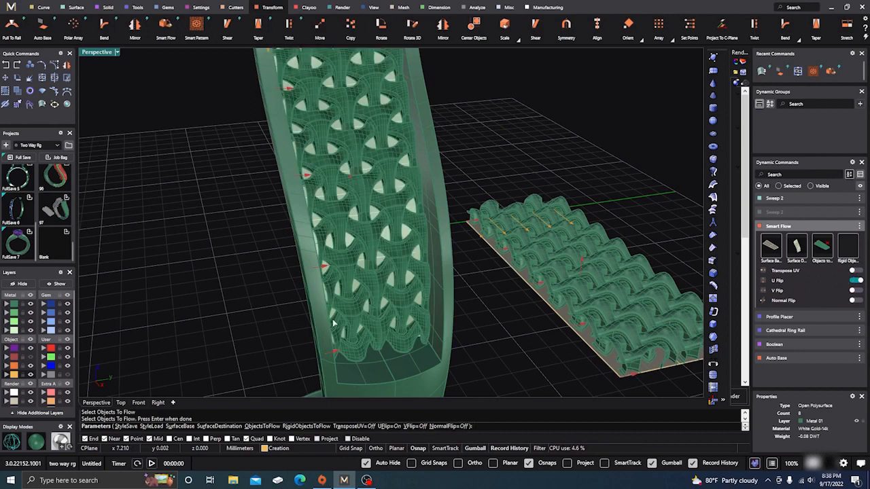
pyautogui.moveTo(333, 323); pyautogui.dragTo(356, 287, button='right')
pyautogui.scroll(8, 447, 263)
pyautogui.scroll(-6, 356, 287)
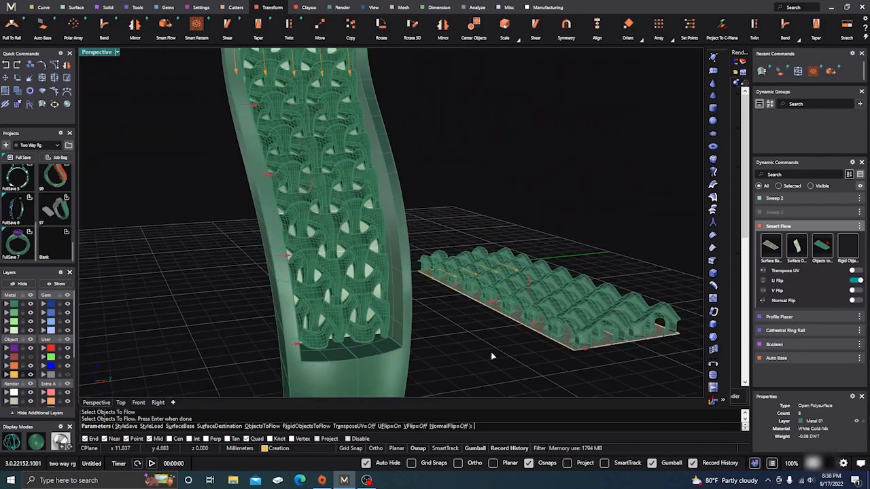
pyautogui.moveTo(491, 352); pyautogui.dragTo(416, 311, button='right')
pyautogui.scroll(-2, 416, 309)
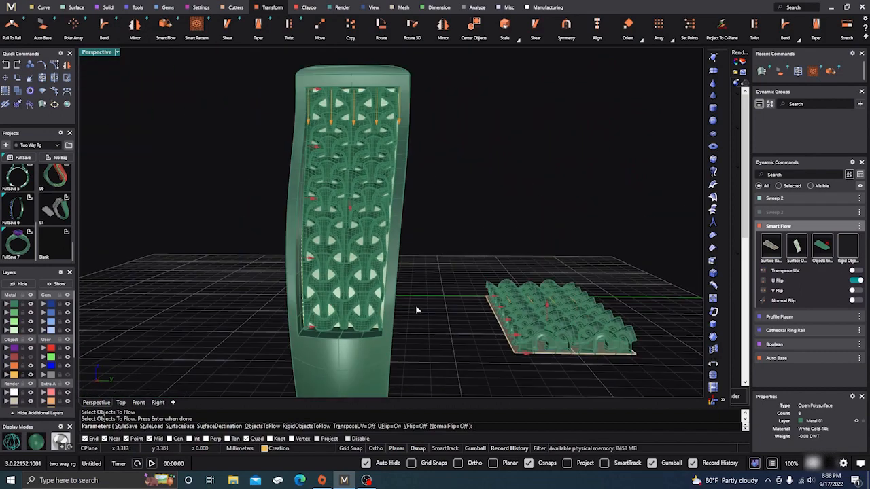
# Step: Complete the Smart Flow of the woven pattern onto the recessed ring surface, and raise the flat pattern slightly above its base surface
pyautogui.press('Return')
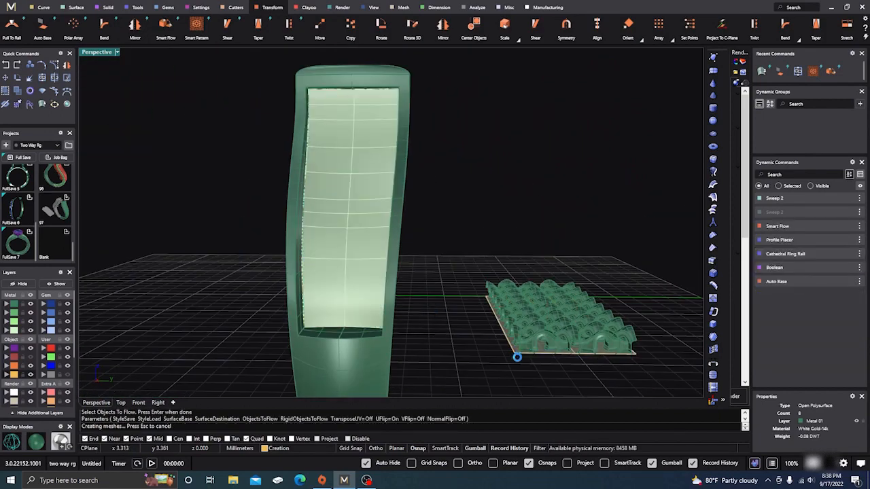
pyautogui.click(554, 324)
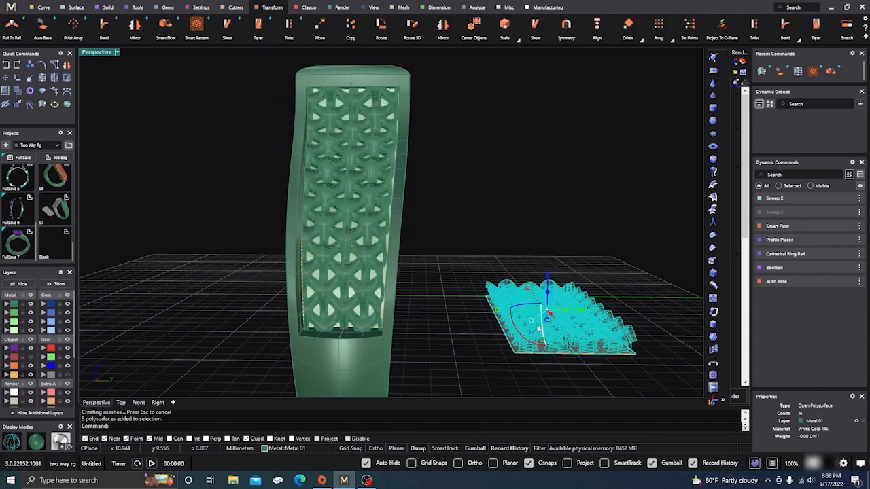
pyautogui.moveTo(547, 276); pyautogui.dragTo(548, 276)
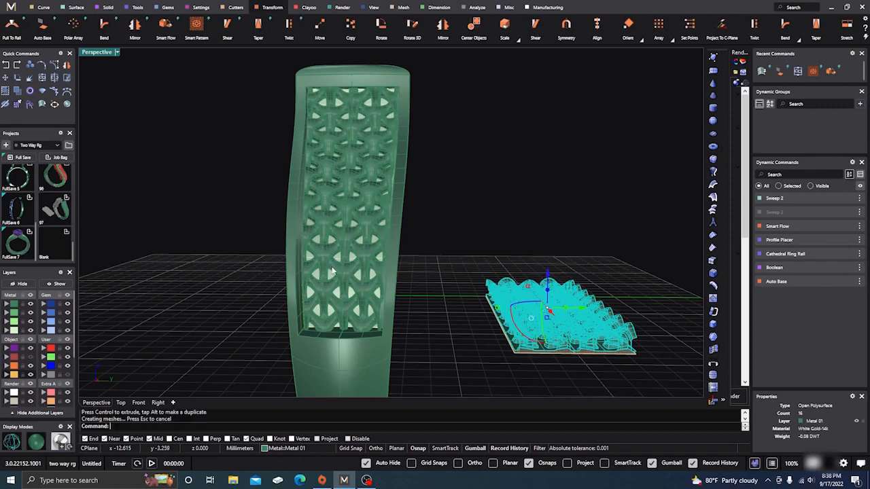
# Step: Examine how the flowed pattern sits in the ring's recess, looking at its ends, side walls and depth from several angles
pyautogui.moveTo(331, 266); pyautogui.dragTo(379, 109, button='right')
pyautogui.scroll(8, 335, 67)
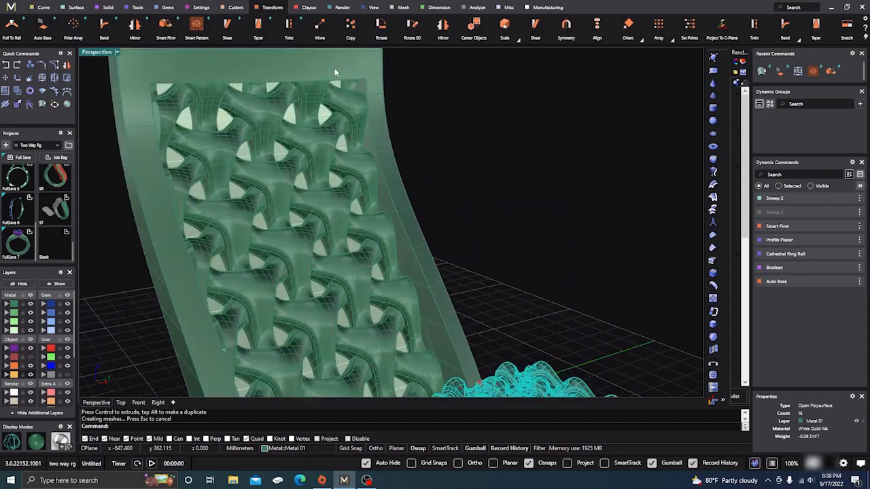
pyautogui.moveTo(367, 160); pyautogui.dragTo(372, 104, button='right')
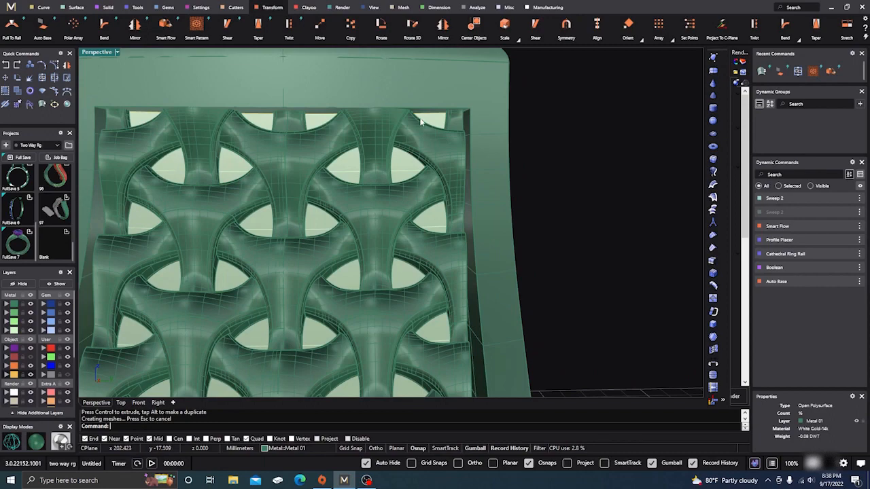
pyautogui.moveTo(468, 145); pyautogui.dragTo(463, 181, button='right')
pyautogui.scroll(-6, 463, 182)
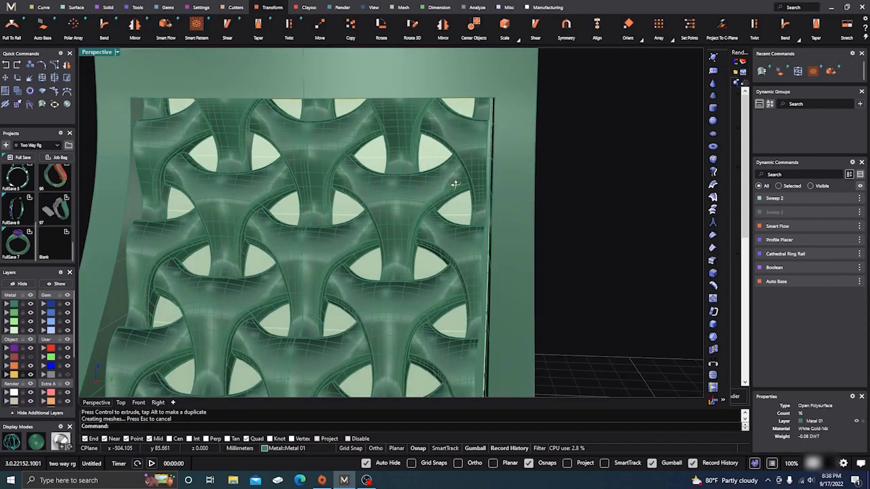
pyautogui.scroll(-8, 346, 183)
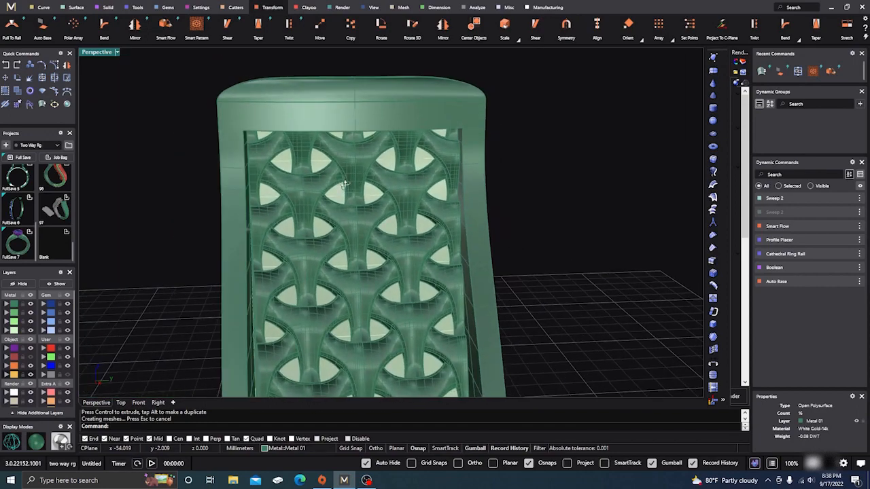
pyautogui.moveTo(341, 201); pyautogui.dragTo(307, 210, button='right')
pyautogui.scroll(10, 343, 186)
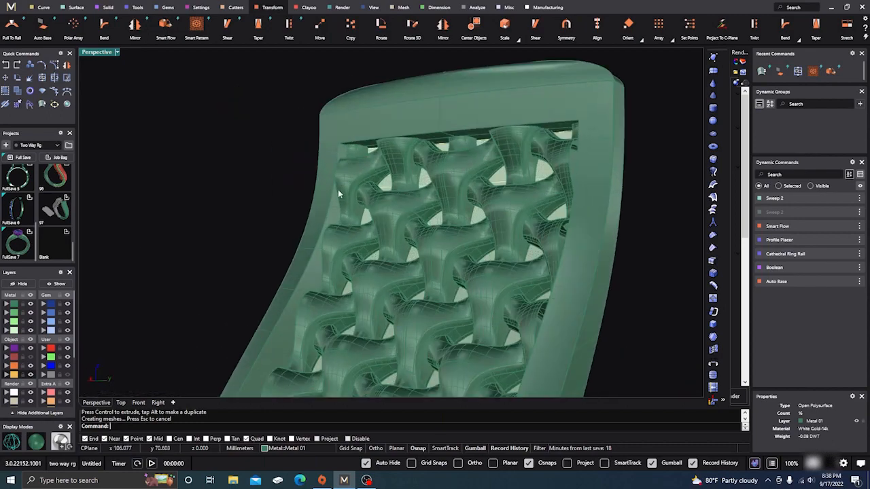
pyautogui.scroll(-10, 339, 187)
pyautogui.scroll(8, 338, 298)
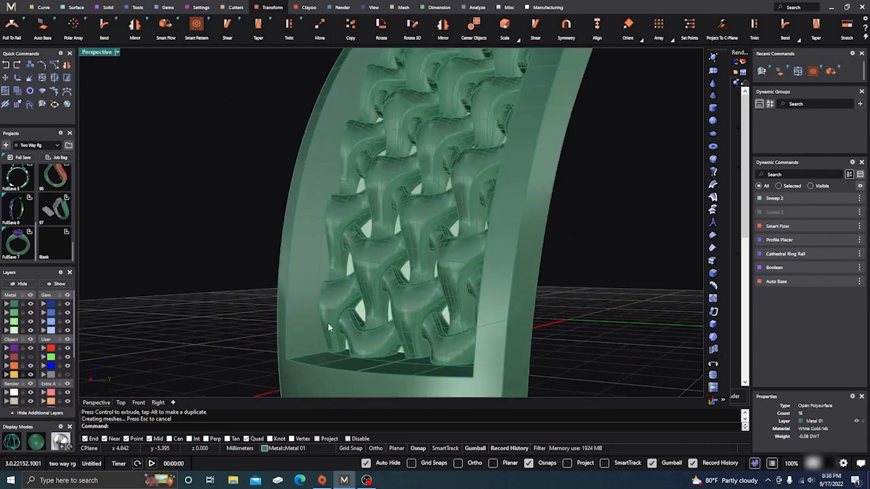
pyautogui.scroll(-8, 316, 326)
pyautogui.moveTo(316, 326); pyautogui.dragTo(449, 238, button='right')
pyautogui.scroll(-3, 295, 323)
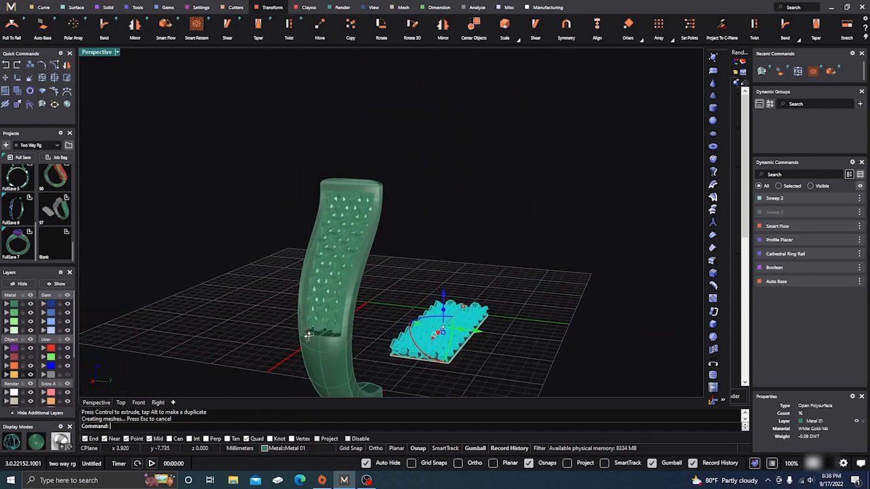
# Step: Check the gap between the side edge of the flowed pattern and the recess wall near the ring's upper end
pyautogui.click(452, 240)
pyautogui.click(461, 321)
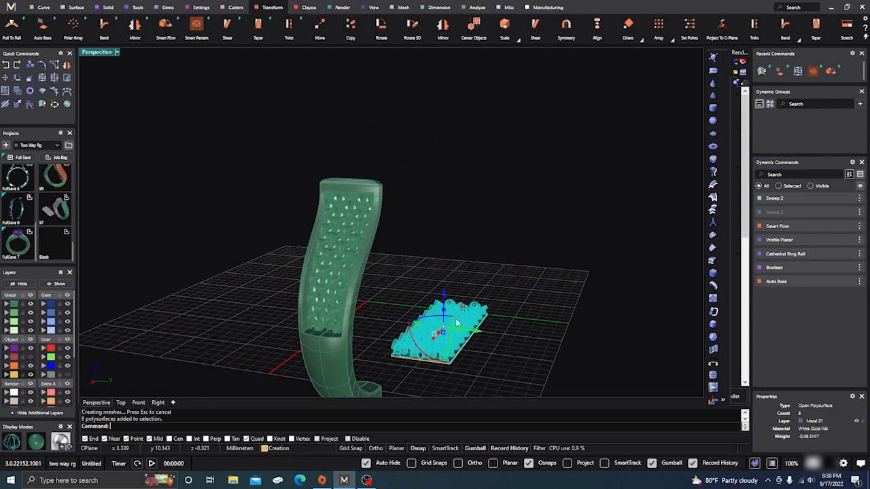
pyautogui.scroll(-5, 662, 25)
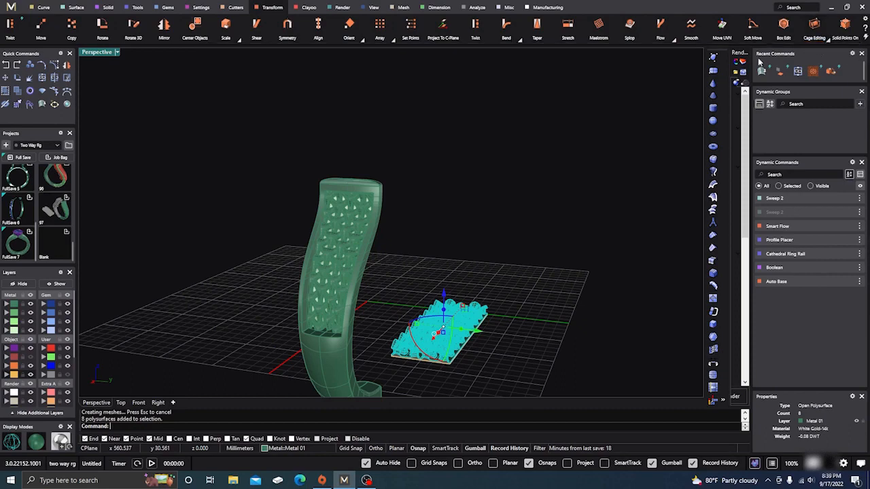
pyautogui.moveTo(537, 268); pyautogui.dragTo(554, 259, button='right')
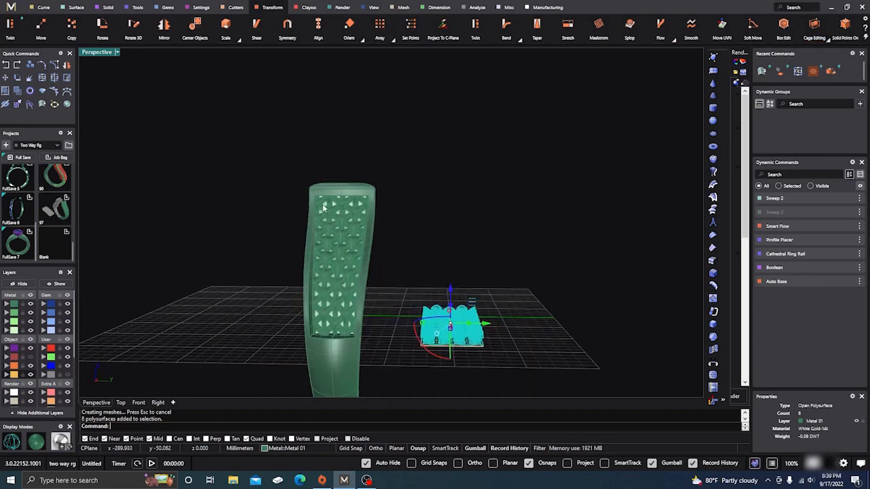
pyautogui.scroll(6, 410, 211)
pyautogui.scroll(2, 411, 211)
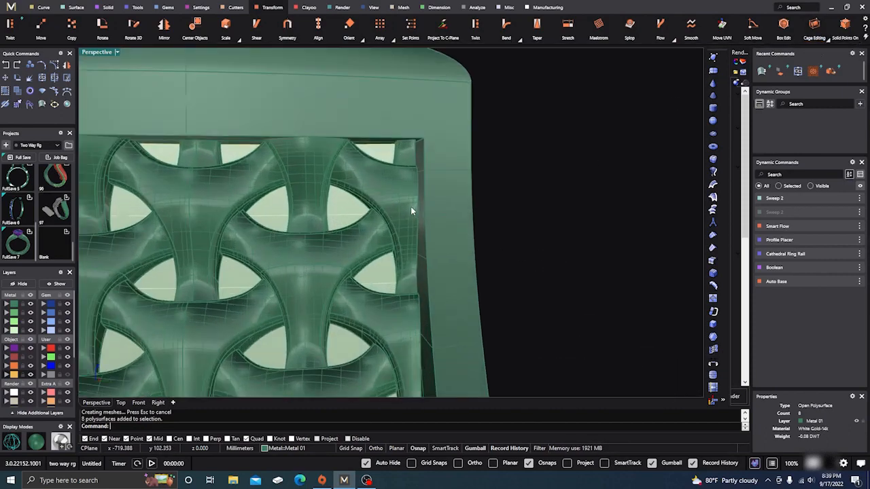
pyautogui.scroll(-6, 410, 210)
# Step: In the Right view, widen the flat pattern with Scale 1D by a factor of about 1.025 from the base surface's end nearest the ring
pyautogui.click(157, 403)
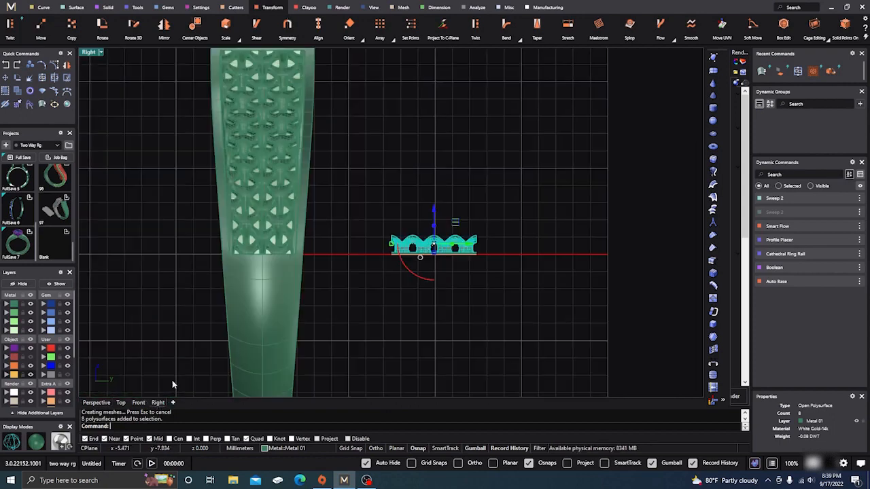
pyautogui.click(475, 184)
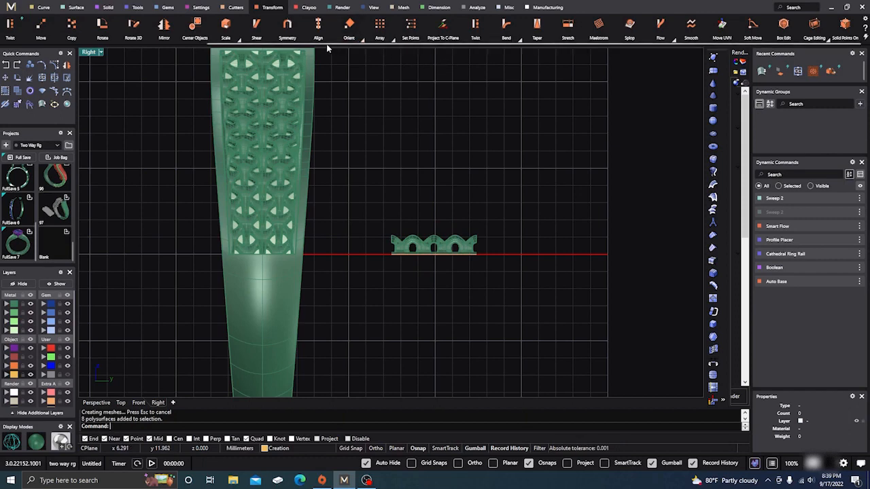
pyautogui.click(237, 39)
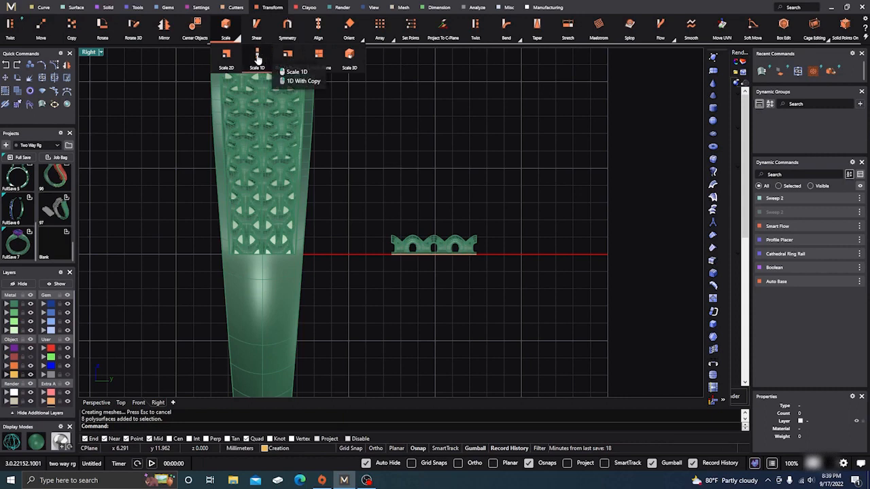
pyautogui.click(259, 58)
pyautogui.scroll(3, 369, 252)
pyautogui.scroll(2, 369, 253)
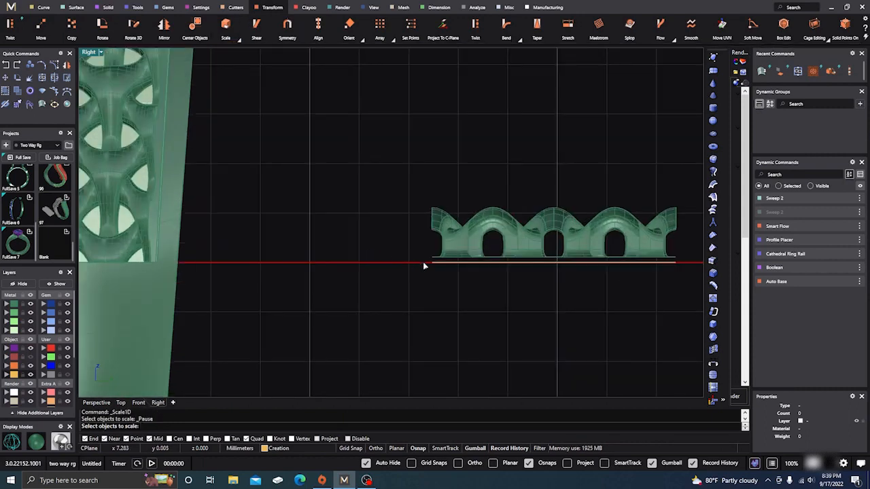
pyautogui.click(449, 246)
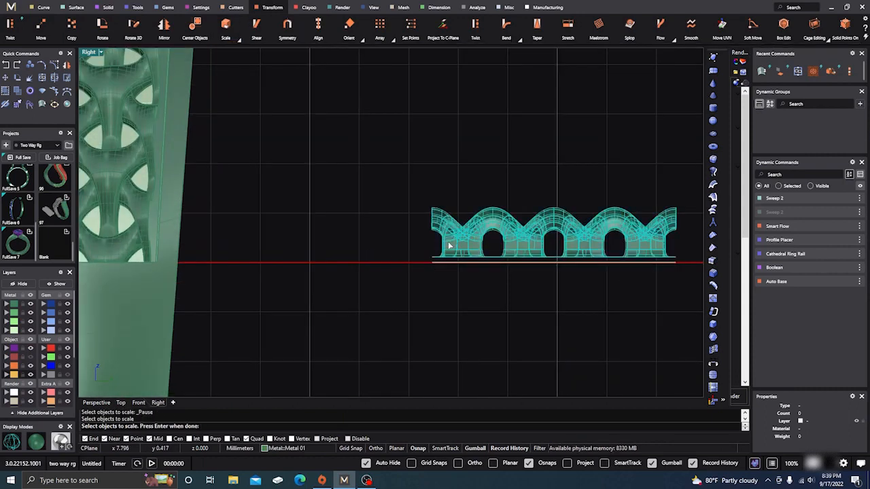
pyautogui.press('Return')
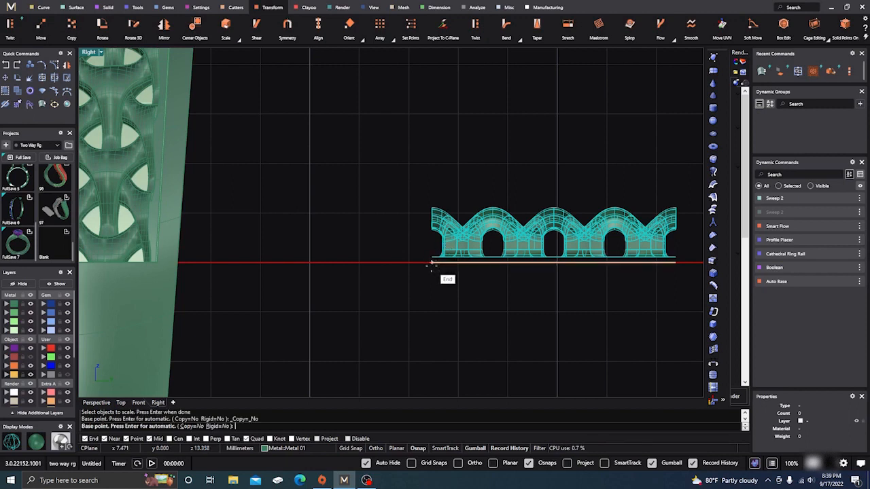
pyautogui.click(431, 264)
pyautogui.scroll(-2, 429, 265)
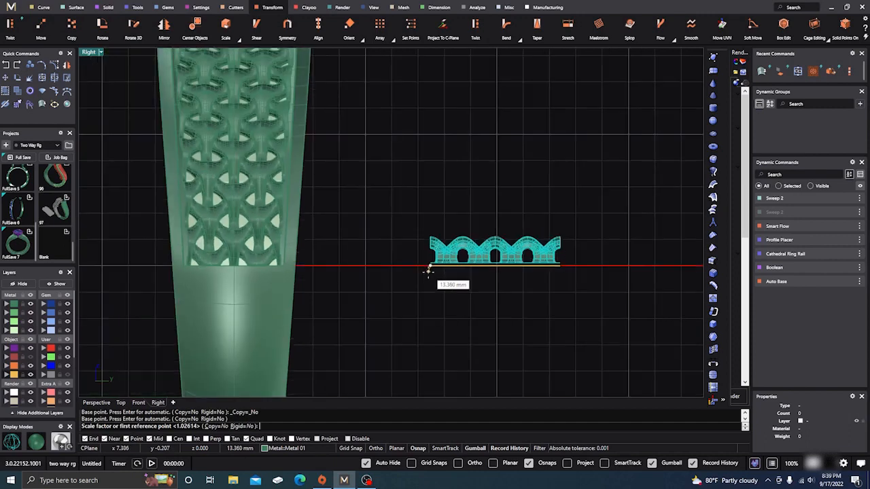
pyautogui.click(594, 265)
pyautogui.click(596, 266)
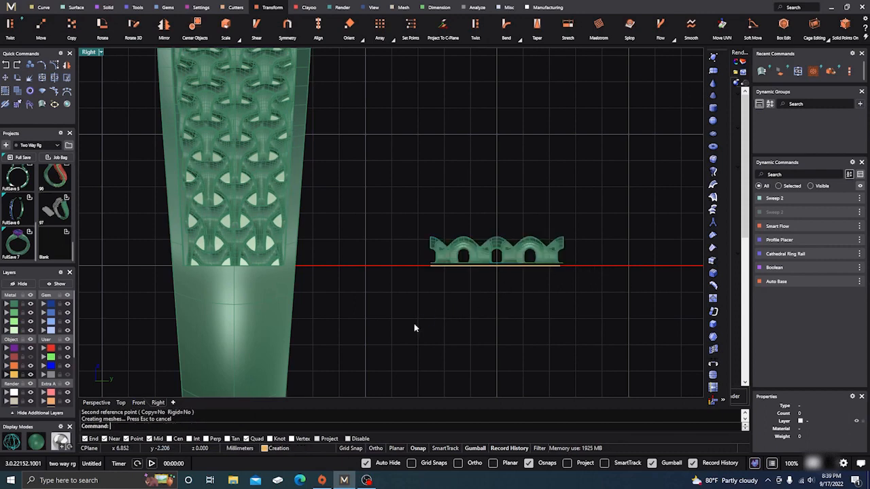
# Step: Apply Scale 1D to the flat pattern again, using the base surface's far end as base point to widen it slightly toward the ring
pyautogui.moveTo(414, 325); pyautogui.dragTo(444, 342, button='right')
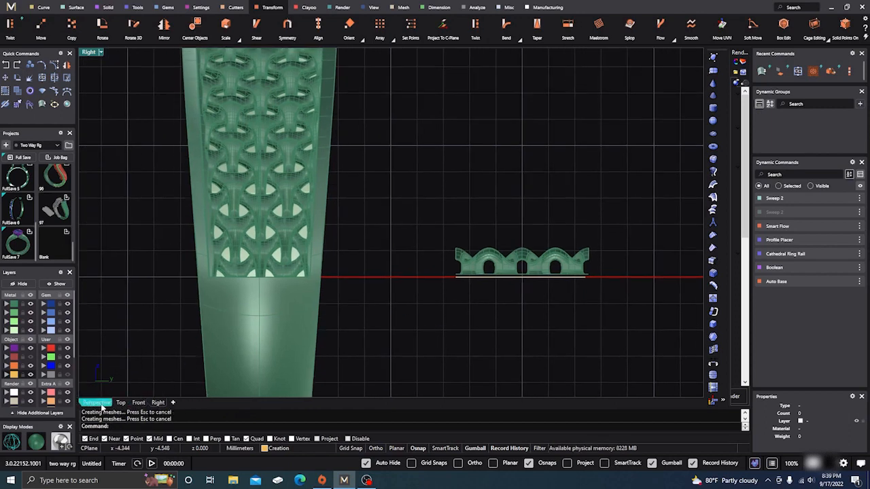
pyautogui.click(96, 403)
pyautogui.moveTo(441, 282); pyautogui.dragTo(523, 231, button='right')
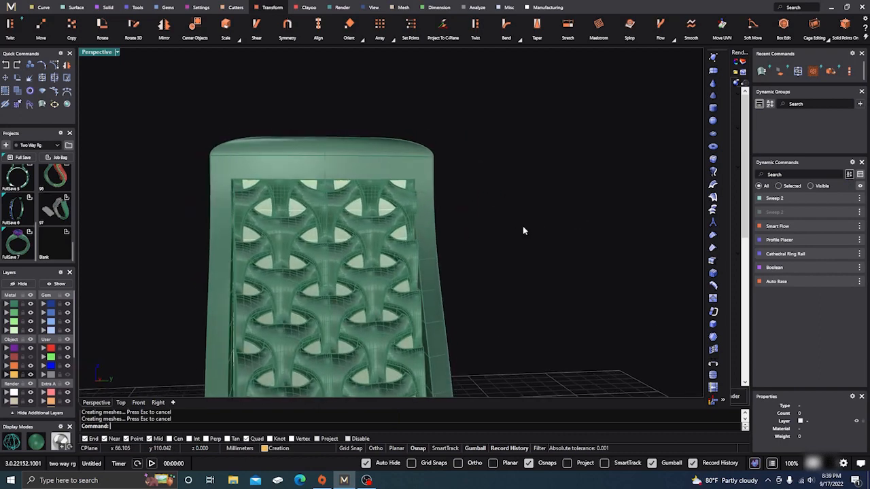
pyautogui.scroll(-6, 374, 247)
pyautogui.click(159, 403)
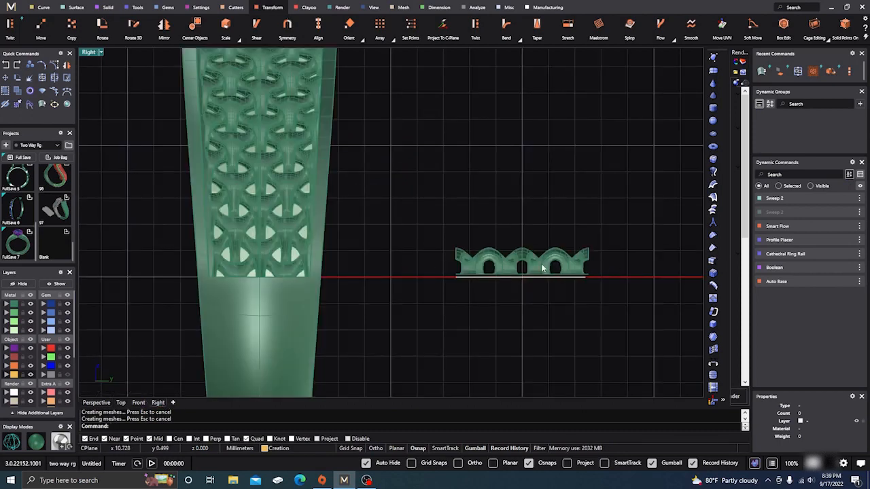
pyautogui.press('s')
pyautogui.click(541, 271)
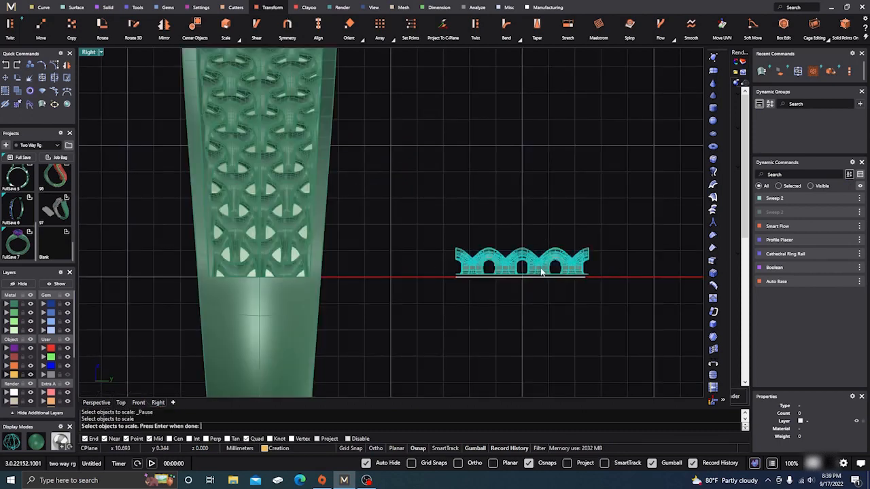
pyautogui.press('Return')
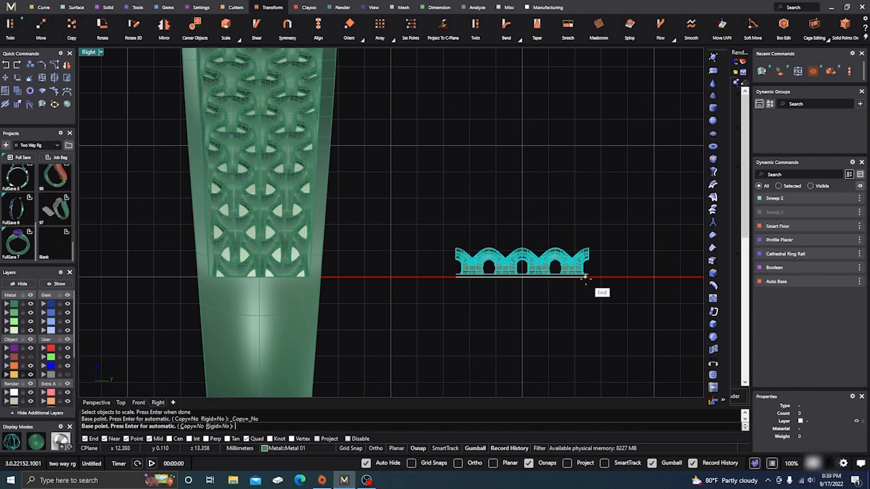
pyautogui.click(585, 278)
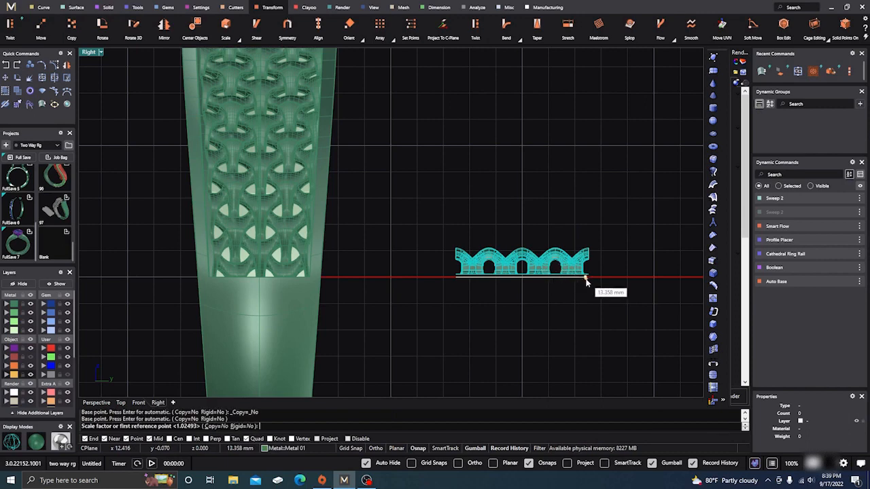
pyautogui.click(409, 276)
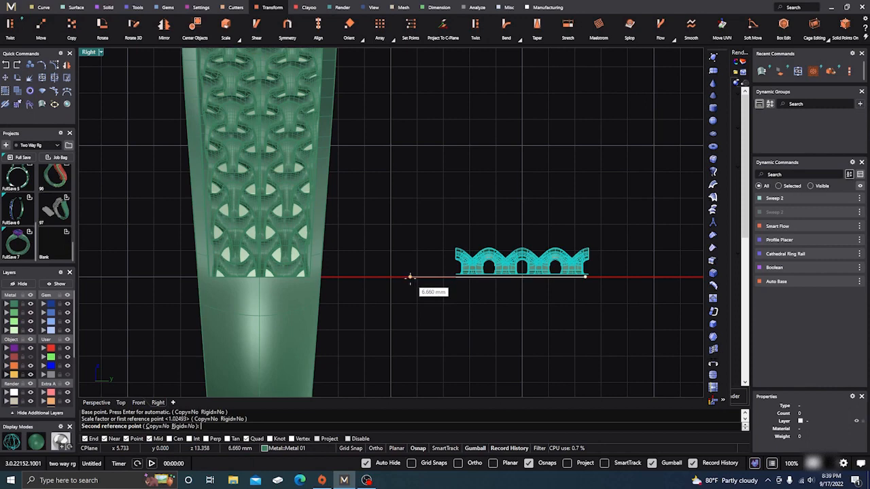
pyautogui.click(406, 277)
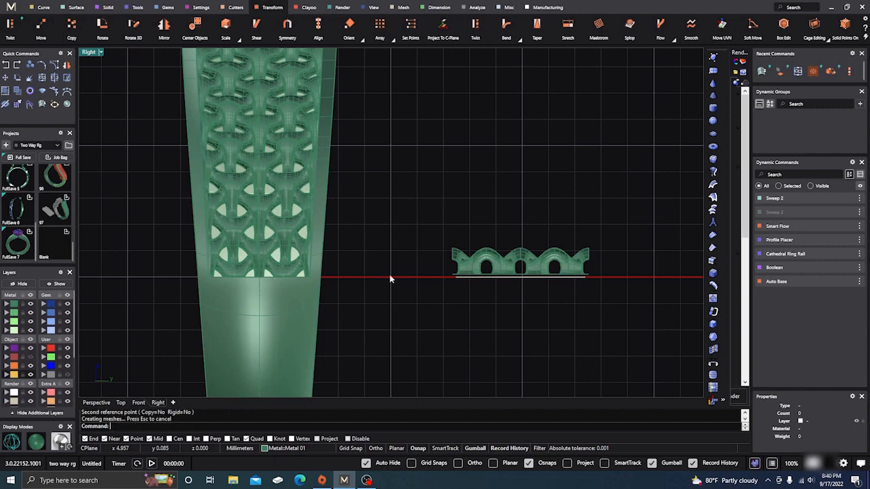
# Step: Examine how the widened pattern meets both side walls and the ends of the ring's recess in the Right and Perspective views
pyautogui.scroll(5, 204, 257)
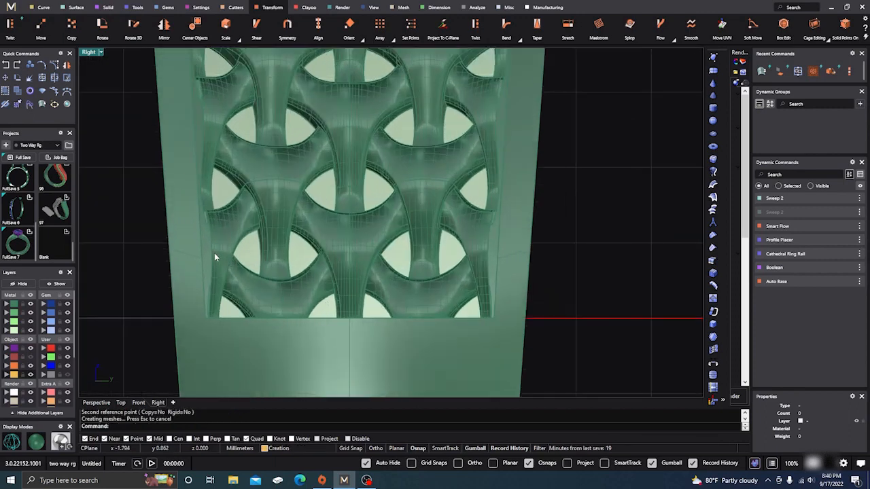
pyautogui.scroll(-5, 218, 258)
pyautogui.scroll(10, 265, 262)
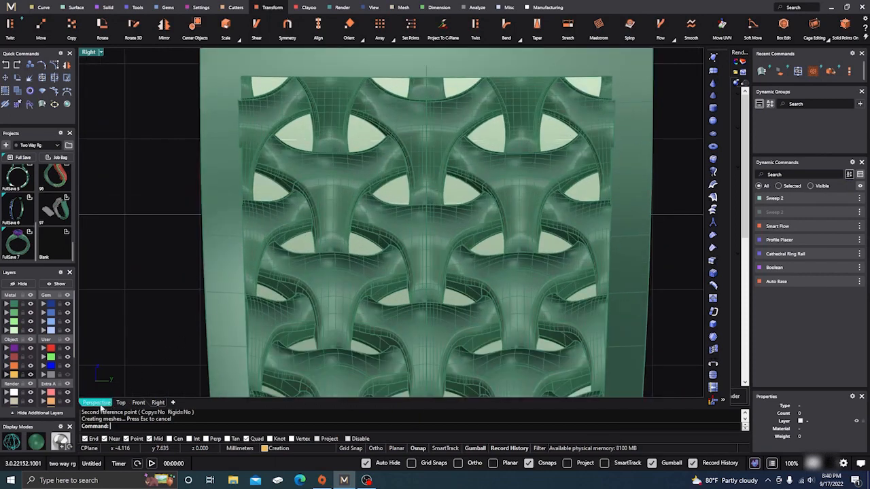
pyautogui.click(102, 401)
pyautogui.moveTo(292, 252); pyautogui.dragTo(348, 253, button='right')
pyautogui.scroll(6, 333, 219)
pyautogui.scroll(-6, 356, 237)
pyautogui.scroll(-6, 276, 254)
pyautogui.scroll(-3, 303, 274)
pyautogui.scroll(4, 360, 247)
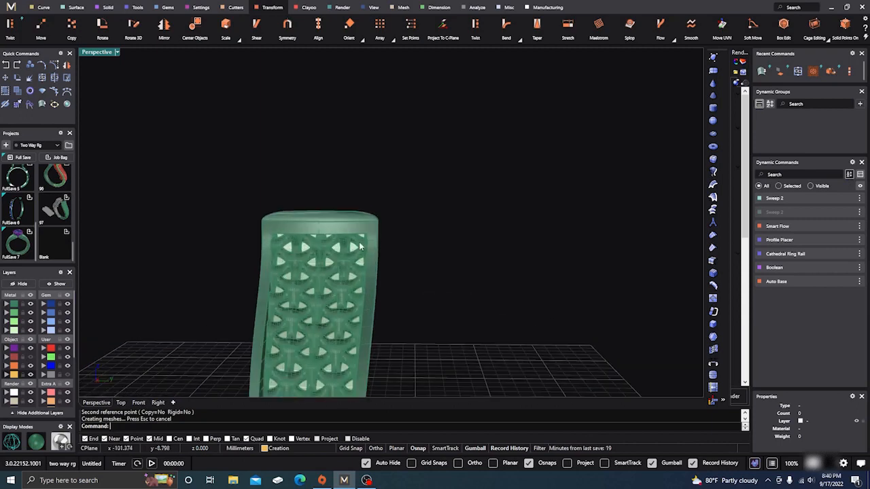
pyautogui.scroll(4, 360, 246)
pyautogui.scroll(-3, 381, 298)
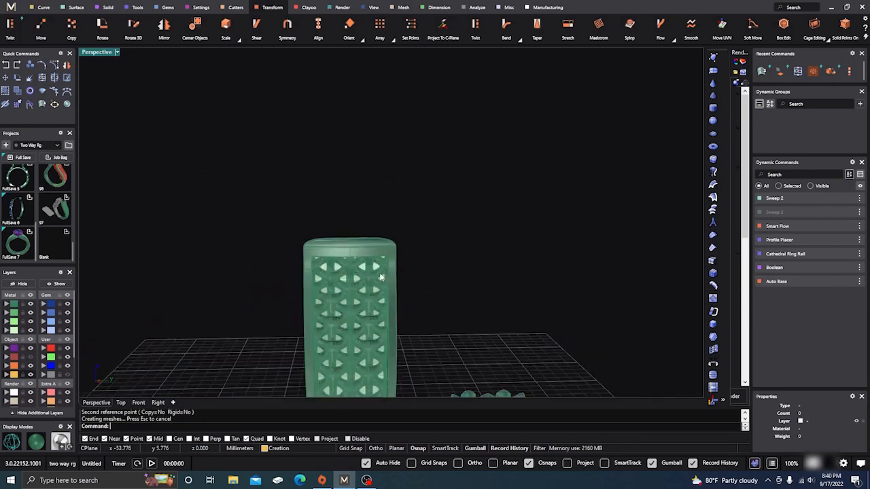
# Step: Apply a cage edit to the flat pattern using a World-aligned bounding box, four points per direction, degree 3 and the Global region
pyautogui.moveTo(381, 298); pyautogui.dragTo(438, 341, button='right')
pyautogui.scroll(-5, 431, 301)
pyautogui.scroll(5, 452, 333)
pyautogui.click(452, 333)
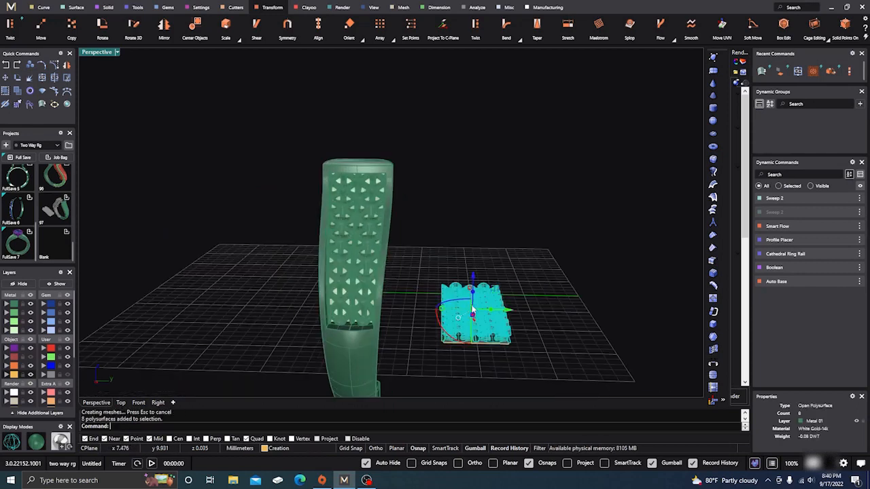
pyautogui.click(827, 40)
pyautogui.click(793, 60)
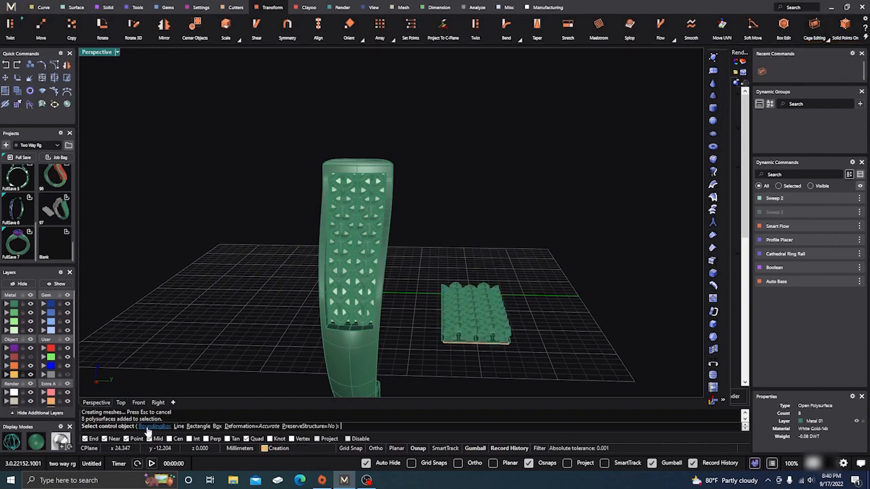
pyautogui.click(149, 427)
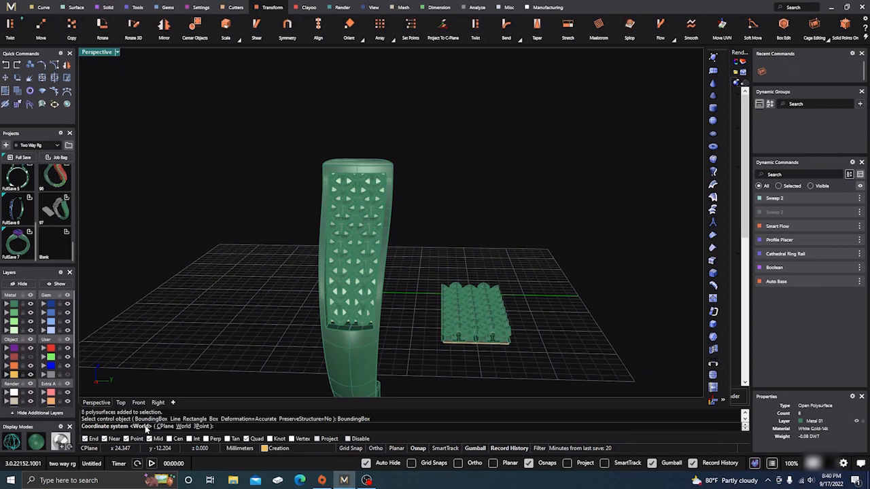
pyautogui.press('Return')
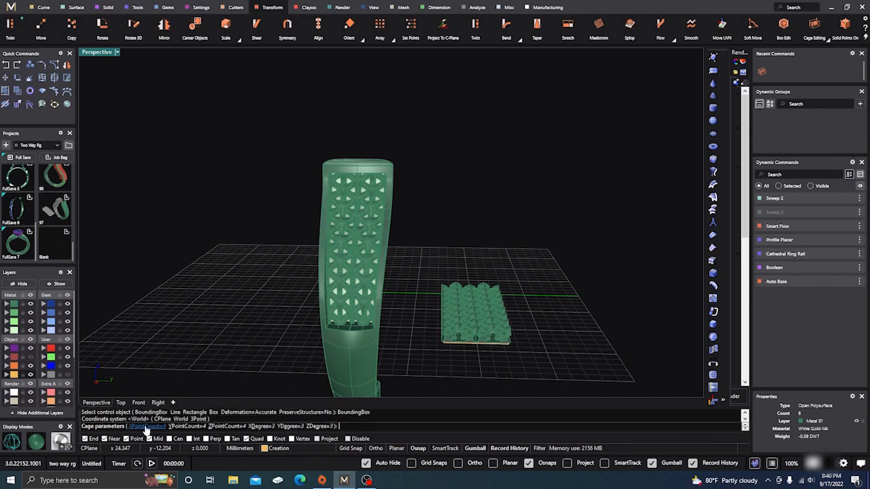
pyautogui.press('Return')
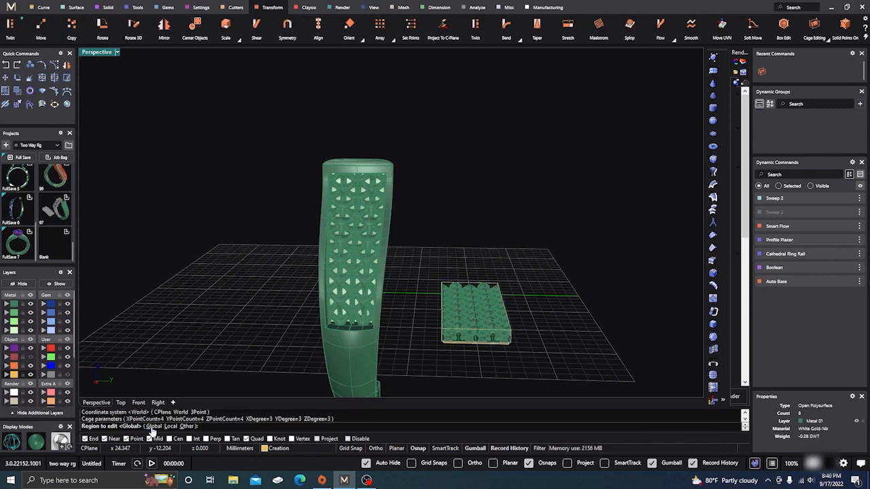
pyautogui.press('Return')
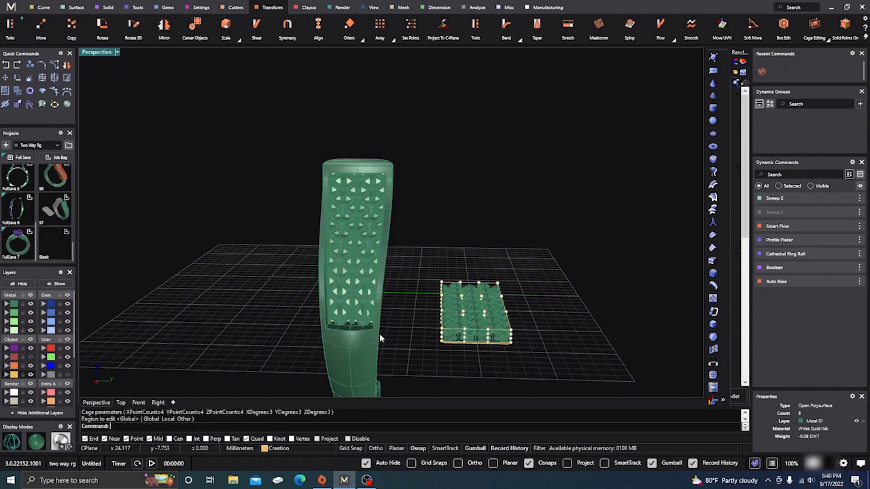
# Step: In the Front view, select the eight upper cage points at the flat pattern's end on the origin axis and lower them slightly
pyautogui.moveTo(379, 334); pyautogui.dragTo(445, 343, button='right')
pyautogui.scroll(8, 424, 220)
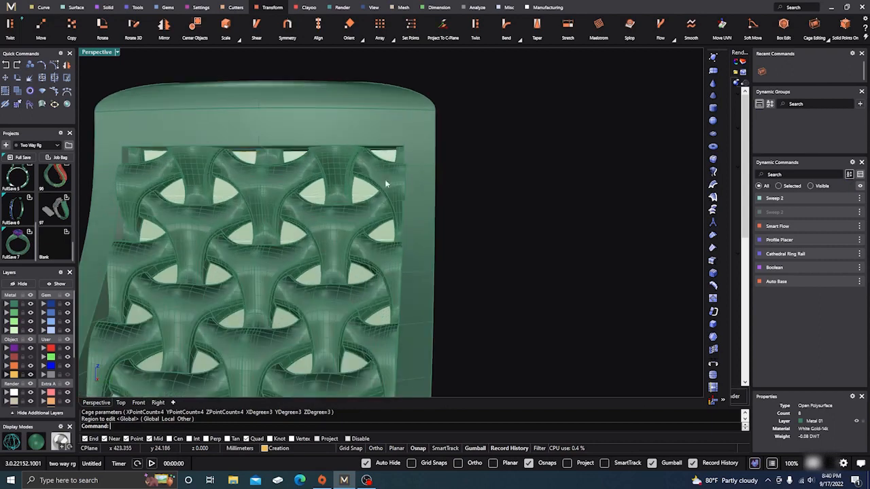
pyautogui.scroll(-8, 398, 194)
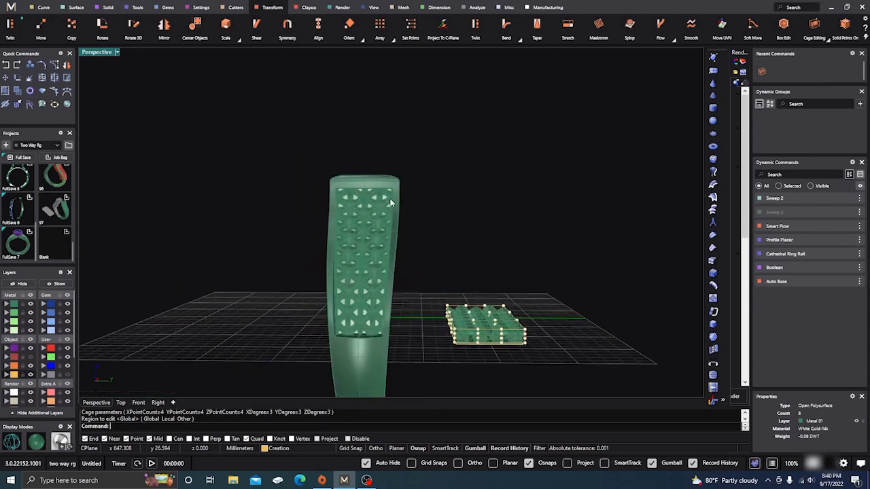
pyautogui.click(139, 402)
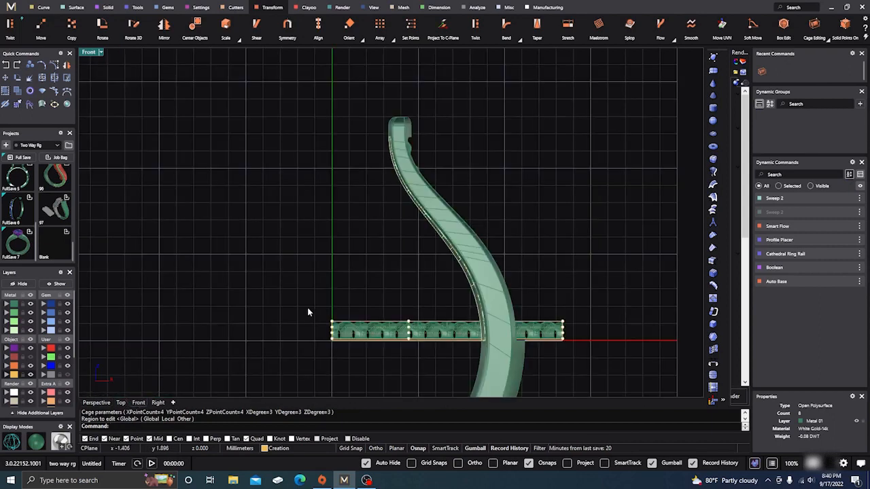
pyautogui.scroll(5, 308, 312)
pyautogui.moveTo(322, 304); pyautogui.dragTo(359, 342)
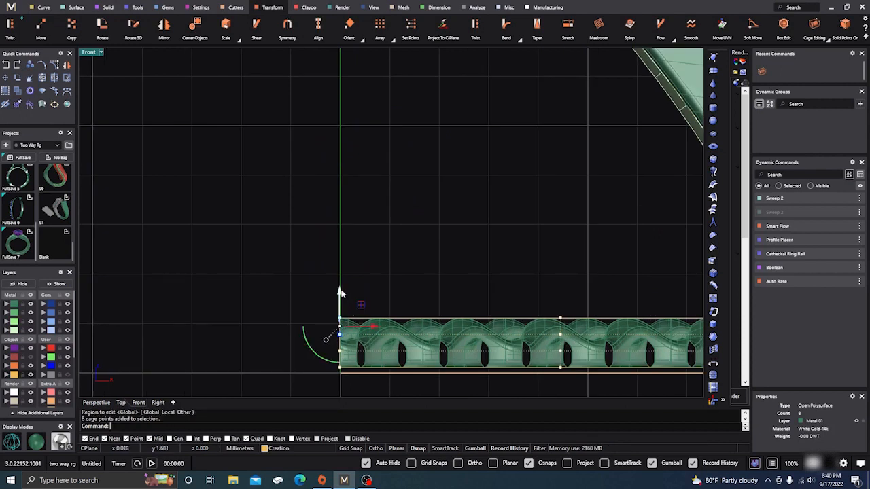
pyautogui.moveTo(339, 292); pyautogui.dragTo(338, 297)
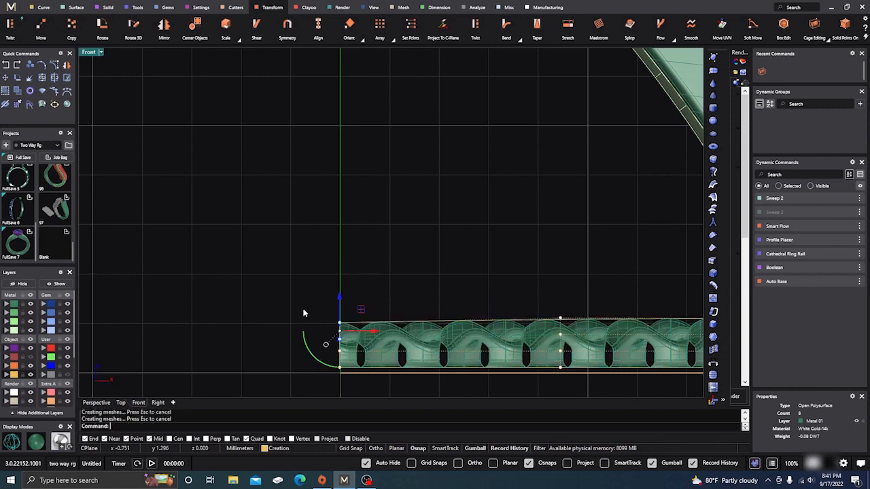
pyautogui.scroll(-2, 303, 309)
pyautogui.scroll(-1, 306, 309)
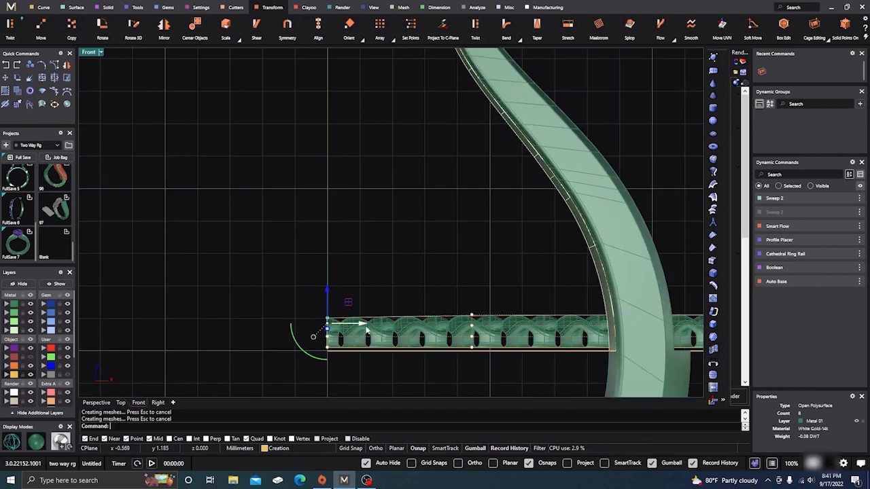
pyautogui.scroll(-3, 280, 320)
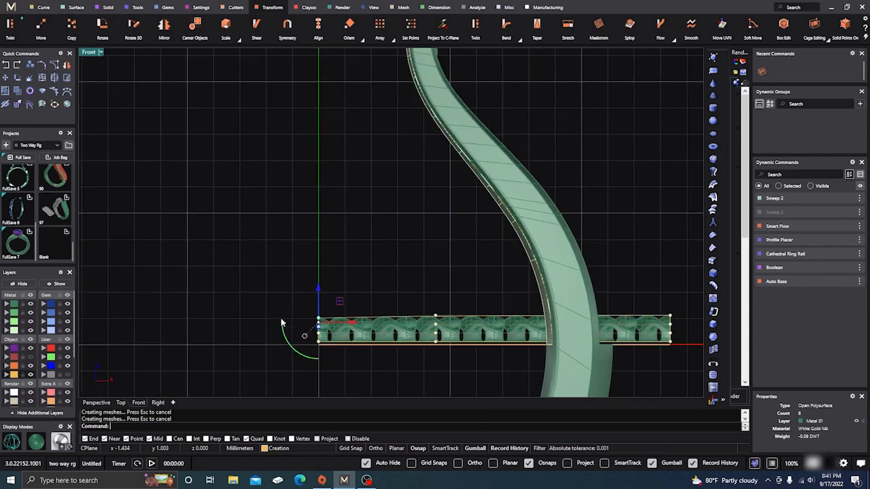
# Step: Check the pattern's height at the ring's upper end, and lower the same eight cage points a little further in the Front view
pyautogui.click(96, 402)
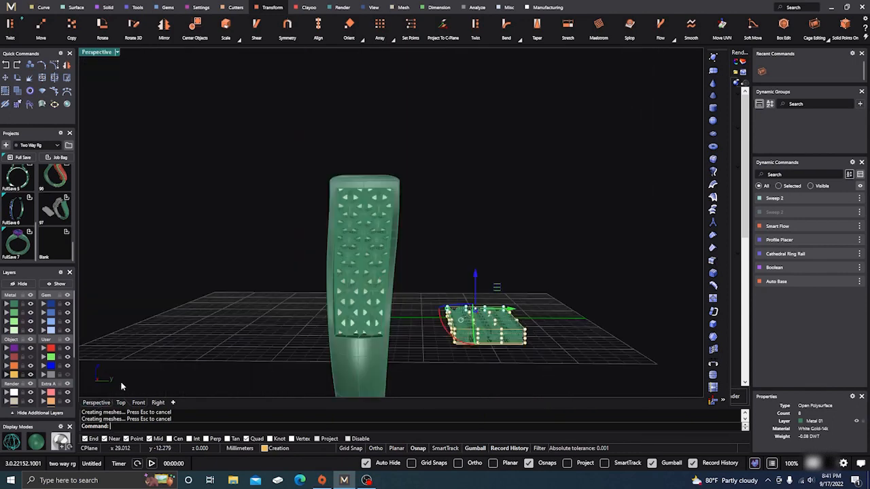
pyautogui.scroll(8, 387, 238)
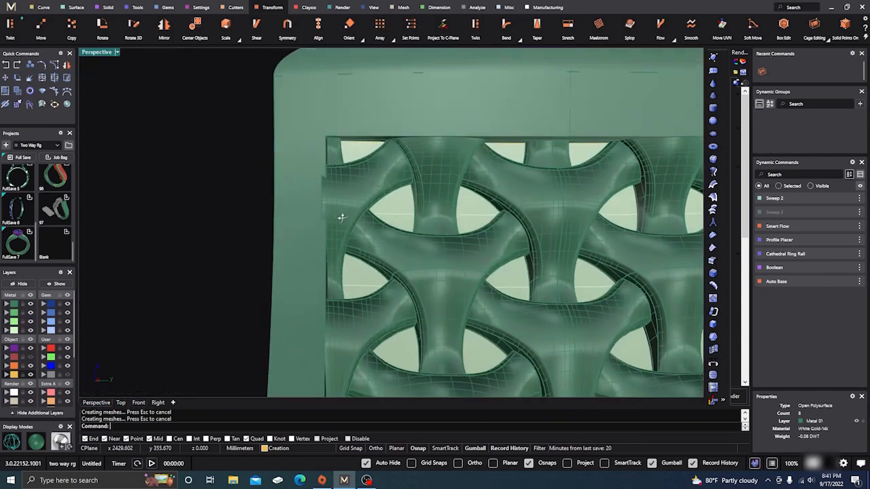
pyautogui.scroll(-6, 386, 220)
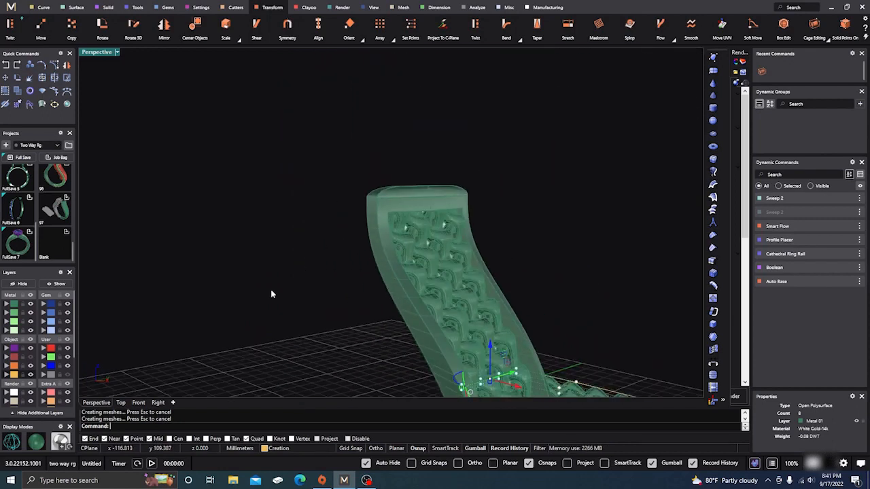
pyautogui.click(138, 403)
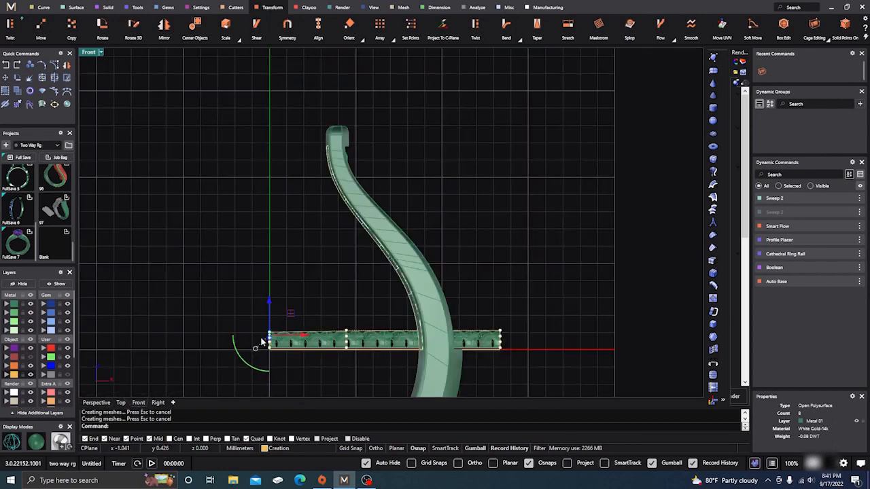
pyautogui.scroll(4, 262, 343)
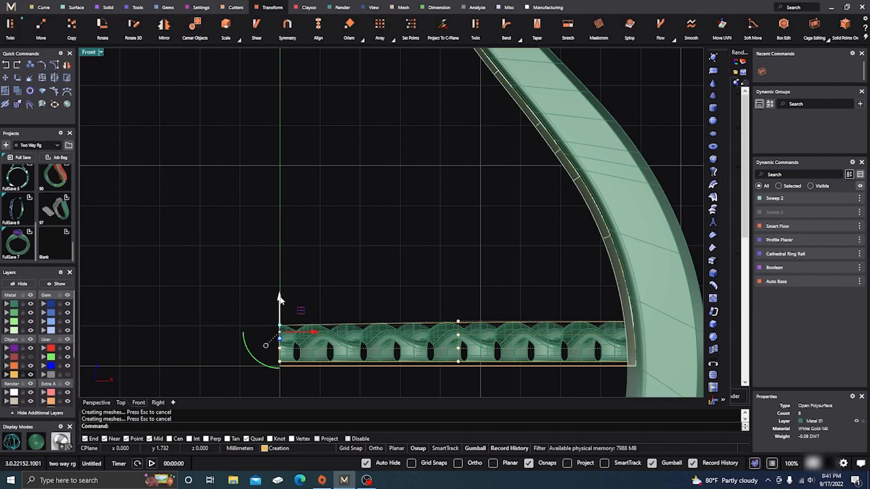
pyautogui.moveTo(280, 301); pyautogui.dragTo(269, 309)
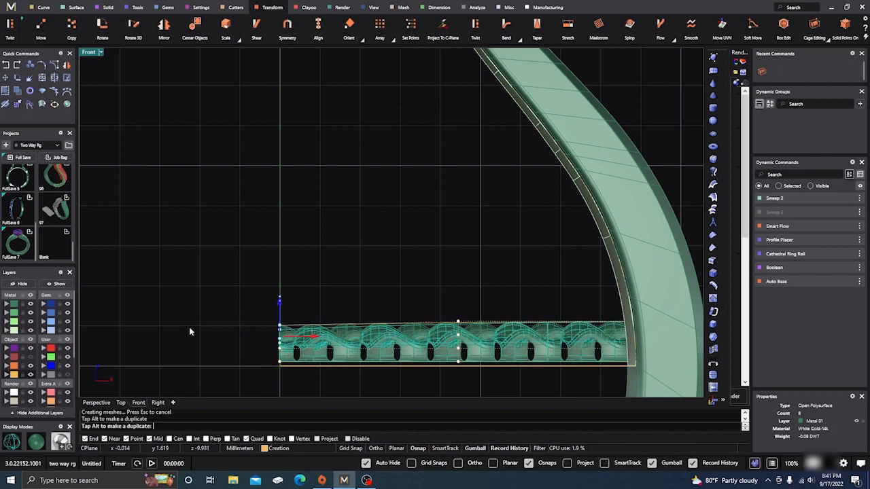
pyautogui.moveTo(189, 331); pyautogui.dragTo(200, 324)
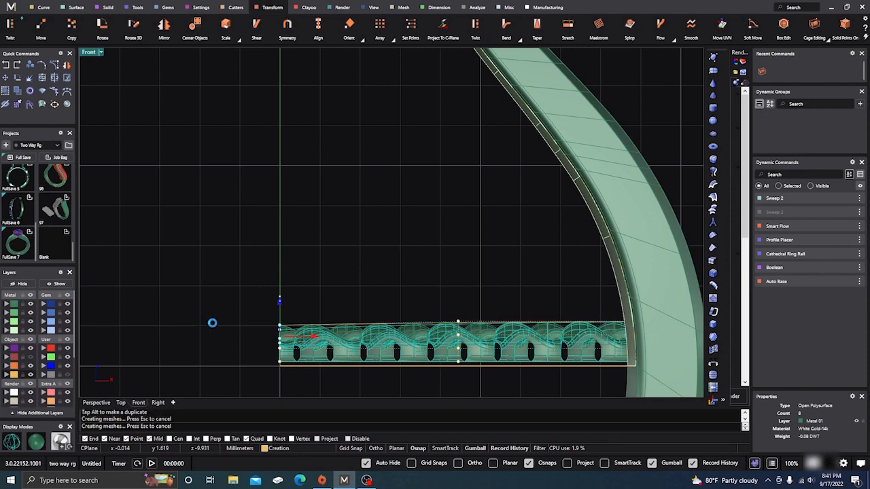
# Step: Examine how the lowered pattern sits within the recess walls at the ring's upper end and along its sides in the Perspective view
pyautogui.click(96, 403)
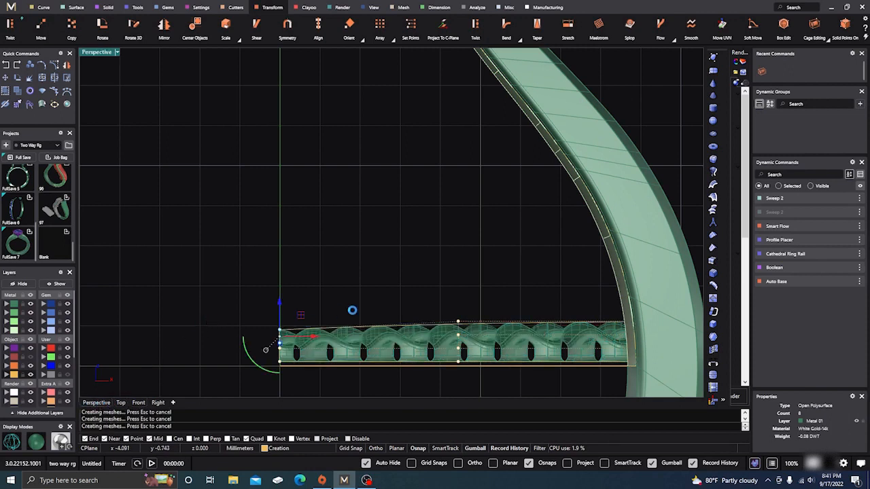
pyautogui.scroll(5, 394, 231)
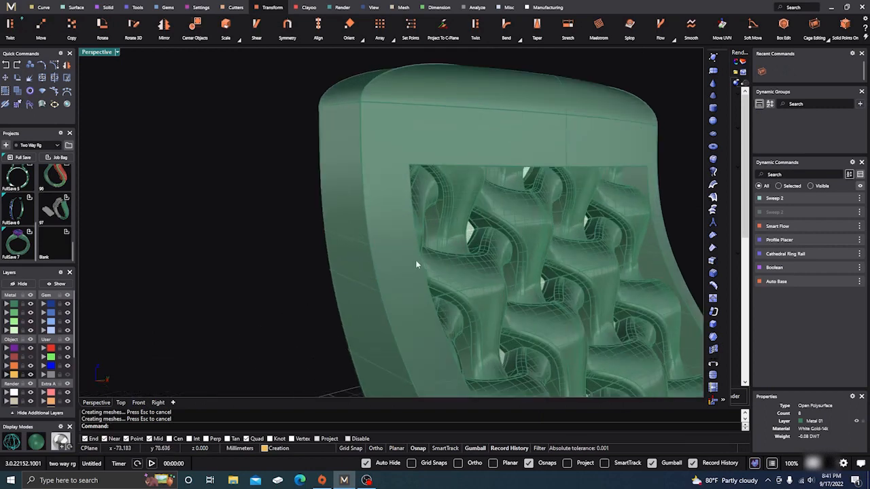
pyautogui.moveTo(418, 265); pyautogui.dragTo(319, 259, button='right')
pyautogui.scroll(3, 223, 236)
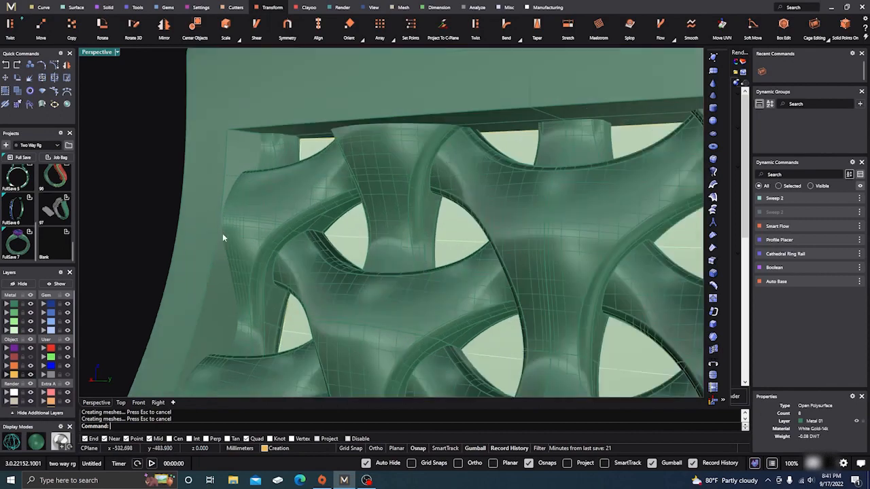
pyautogui.scroll(-5, 231, 231)
pyautogui.scroll(4, 235, 272)
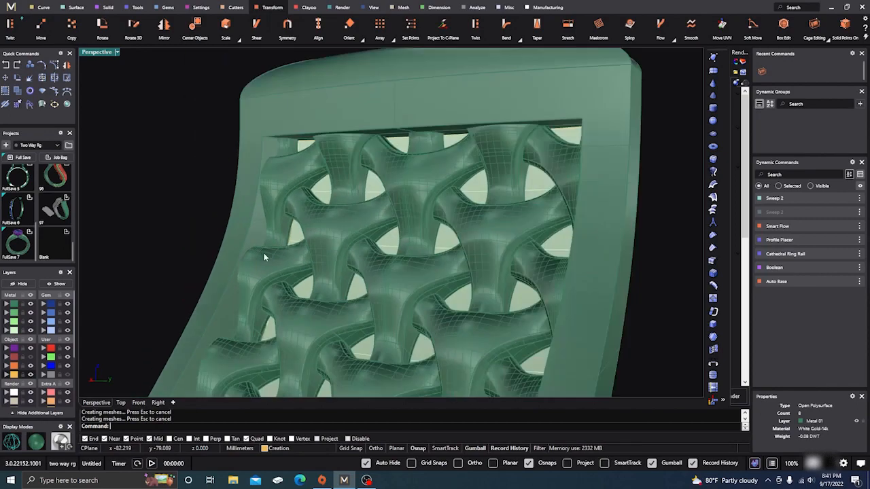
pyautogui.scroll(-2, 263, 262)
pyautogui.scroll(4, 231, 299)
pyautogui.scroll(-5, 238, 309)
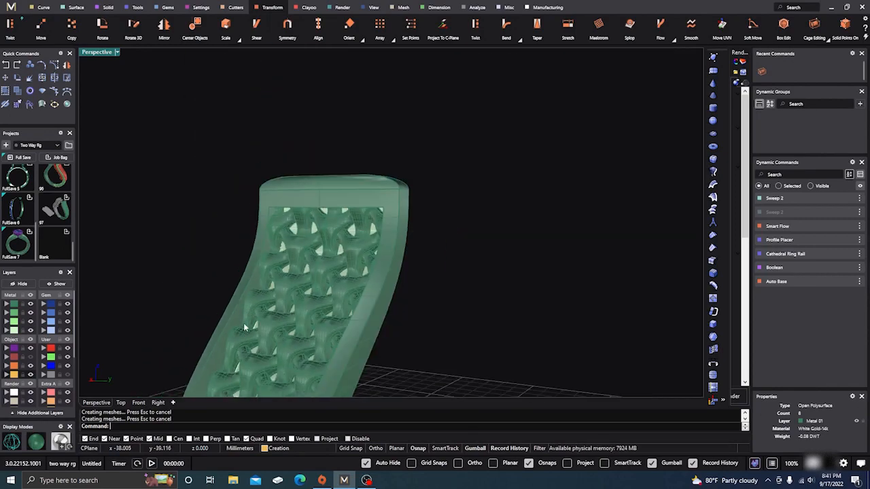
pyautogui.scroll(-2, 234, 331)
pyautogui.scroll(6, 258, 302)
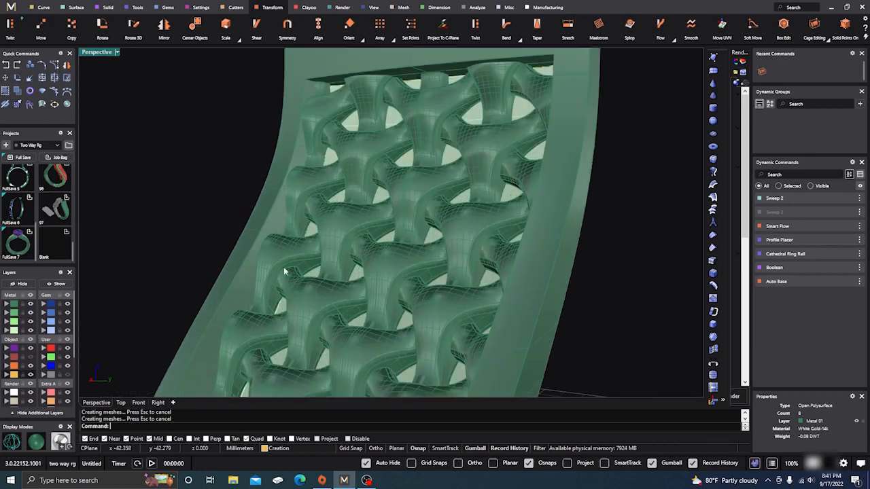
pyautogui.scroll(-5, 263, 263)
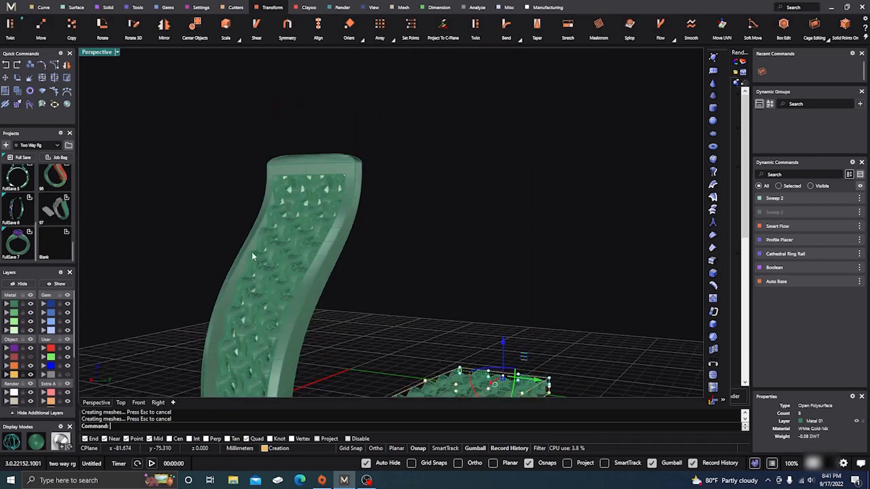
pyautogui.scroll(4, 250, 266)
pyautogui.scroll(-4, 258, 262)
pyautogui.scroll(-3, 245, 289)
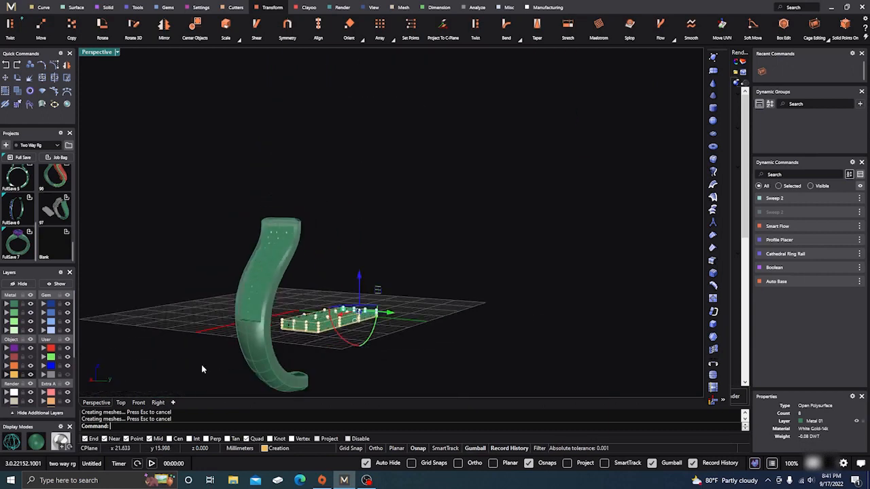
# Step: Inspect the pattern's fit at the recess's lower end and along its full length in the Perspective and Right views
pyautogui.moveTo(161, 382); pyautogui.dragTo(276, 353, button='right')
pyautogui.scroll(6, 302, 327)
pyautogui.moveTo(331, 349); pyautogui.dragTo(323, 327, button='right')
pyautogui.scroll(8, 333, 311)
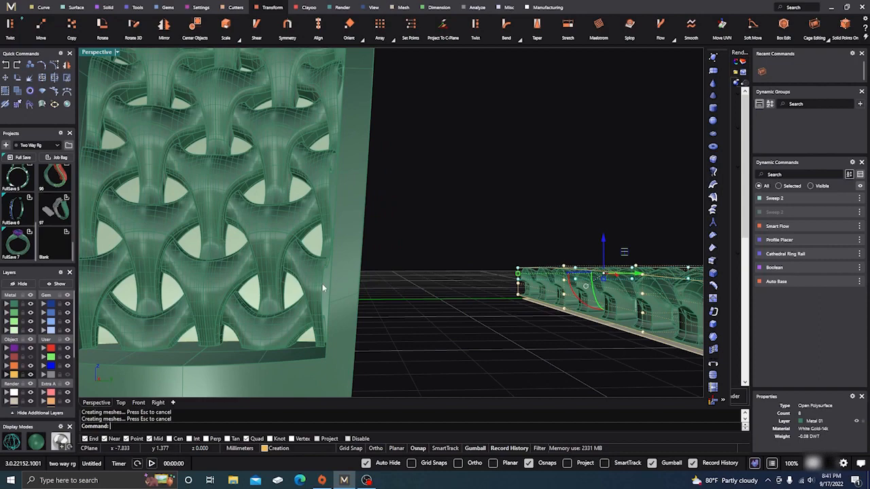
pyautogui.scroll(-8, 336, 306)
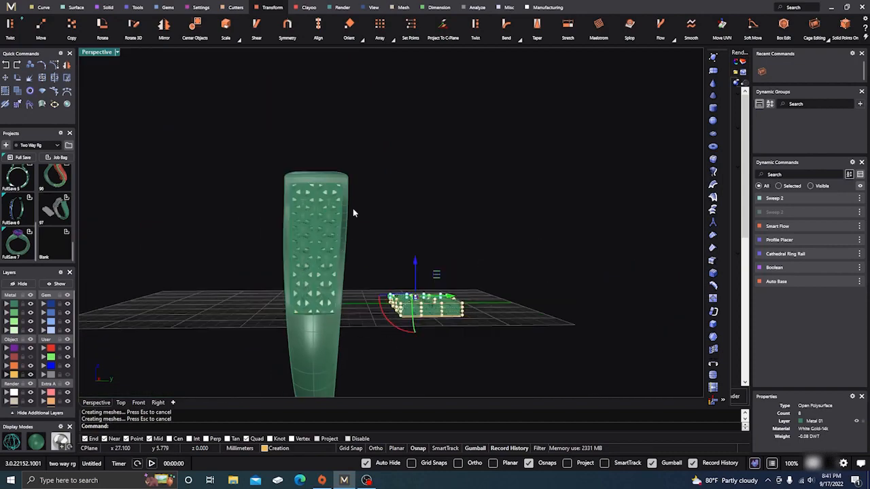
pyautogui.scroll(10, 342, 187)
pyautogui.scroll(-6, 341, 189)
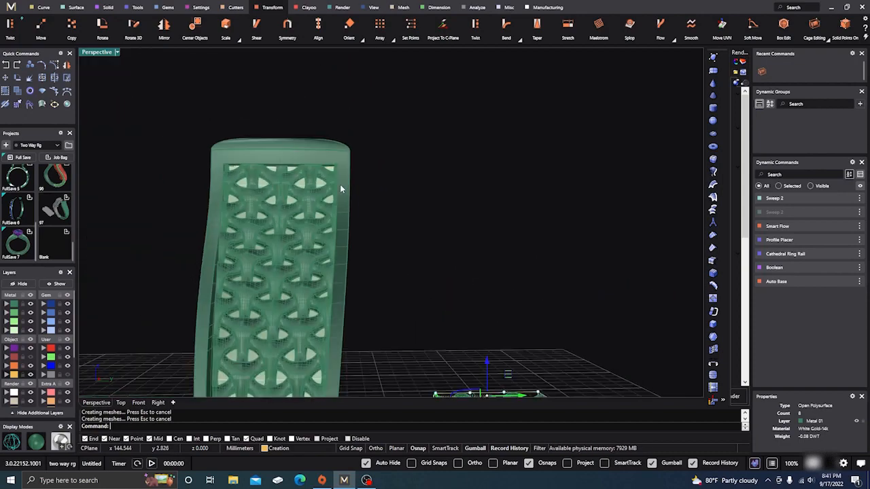
pyautogui.scroll(-3, 327, 367)
pyautogui.scroll(2, 326, 367)
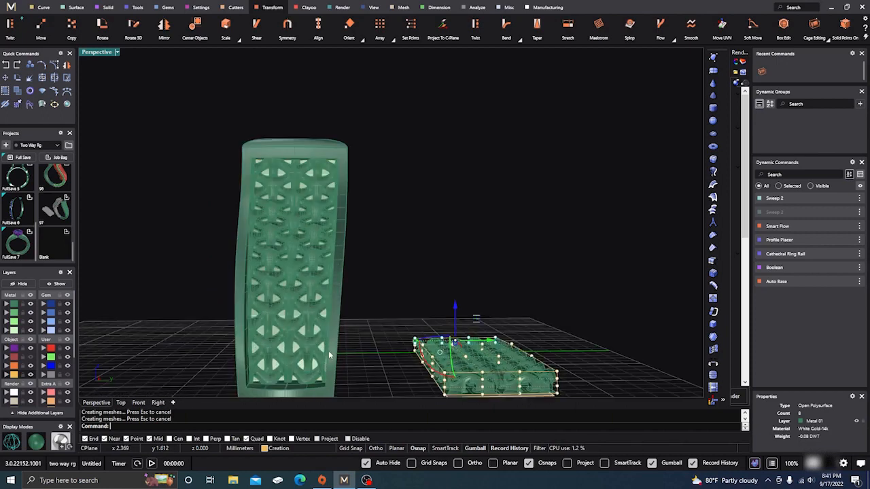
pyautogui.scroll(-2, 381, 290)
pyautogui.moveTo(382, 361); pyautogui.dragTo(375, 361, button='right')
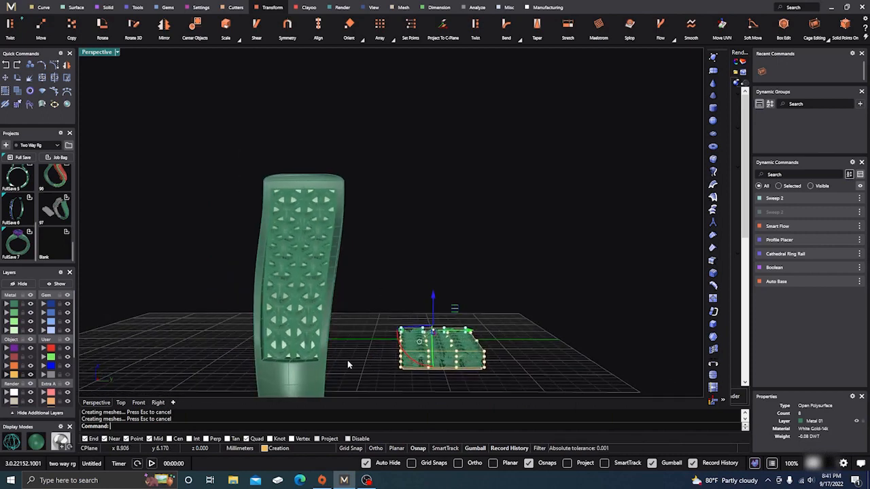
pyautogui.click(157, 403)
pyautogui.scroll(-6, 312, 286)
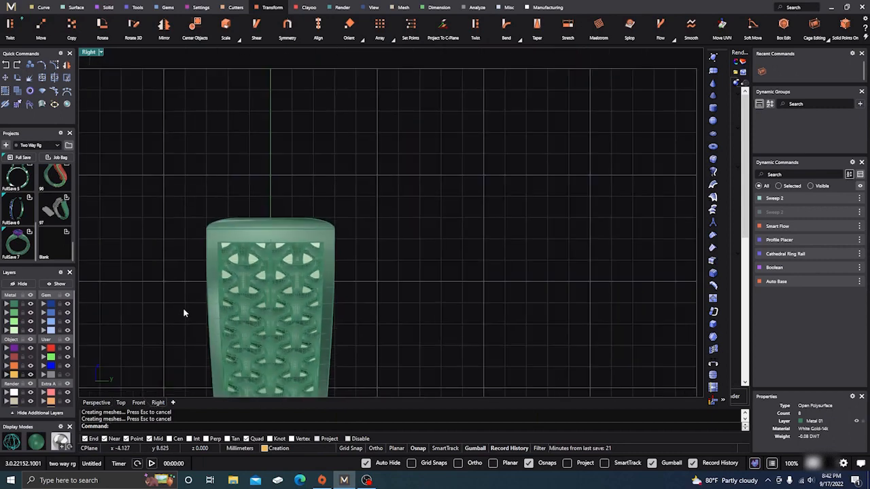
pyautogui.click(96, 402)
pyautogui.scroll(-4, 377, 309)
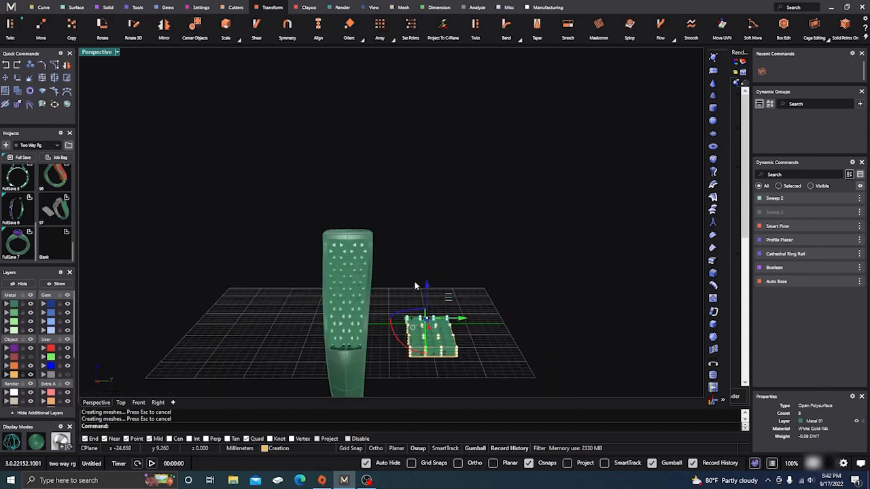
# Step: Try to widen the flat pattern by moving individually picked upper cage points on its ring-facing side toward the ring, and undo the move
pyautogui.scroll(8, 404, 323)
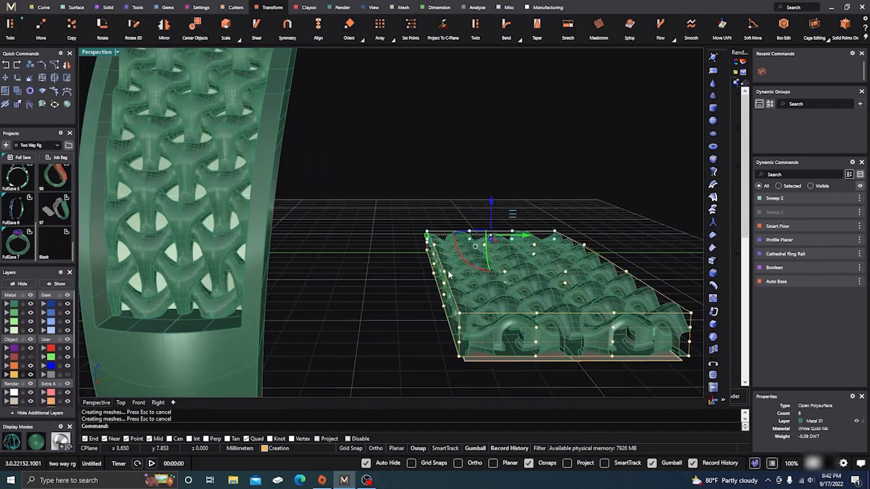
pyautogui.scroll(2, 399, 311)
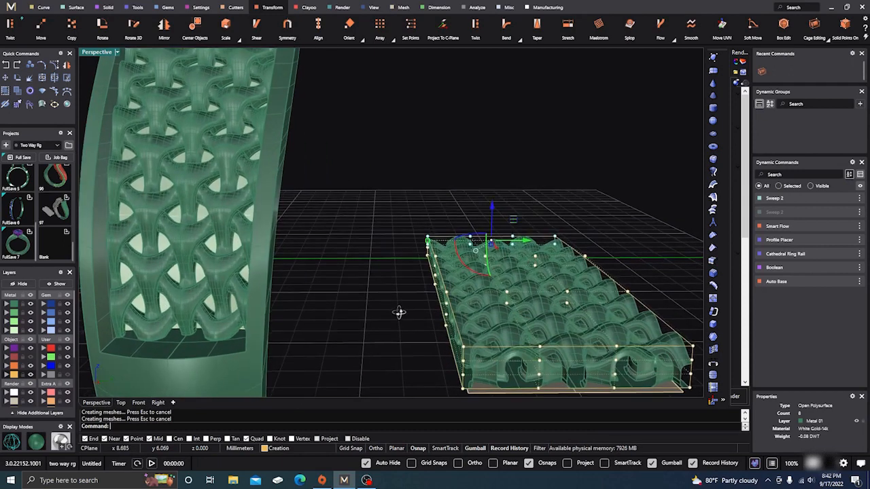
pyautogui.scroll(-4, 390, 228)
pyautogui.scroll(4, 391, 238)
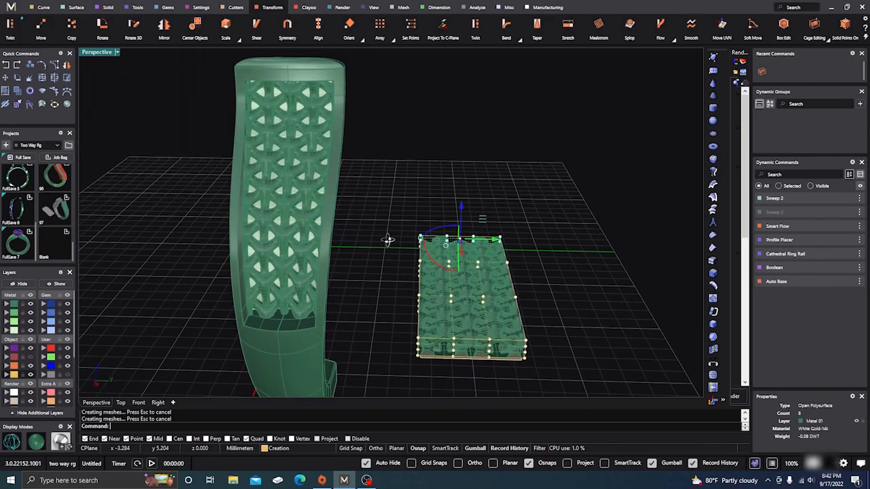
pyautogui.moveTo(394, 345); pyautogui.dragTo(393, 324, button='right')
pyautogui.scroll(3, 413, 265)
pyautogui.scroll(2, 414, 269)
pyautogui.click(434, 243)
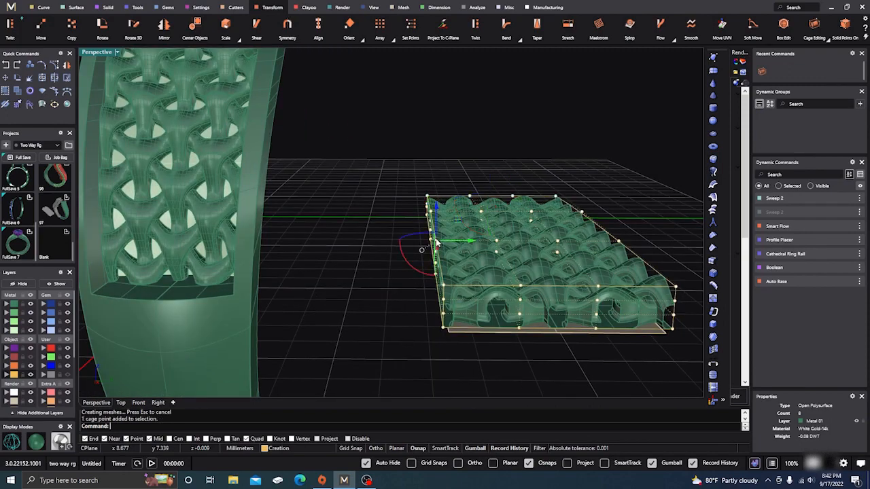
pyautogui.click(495, 243)
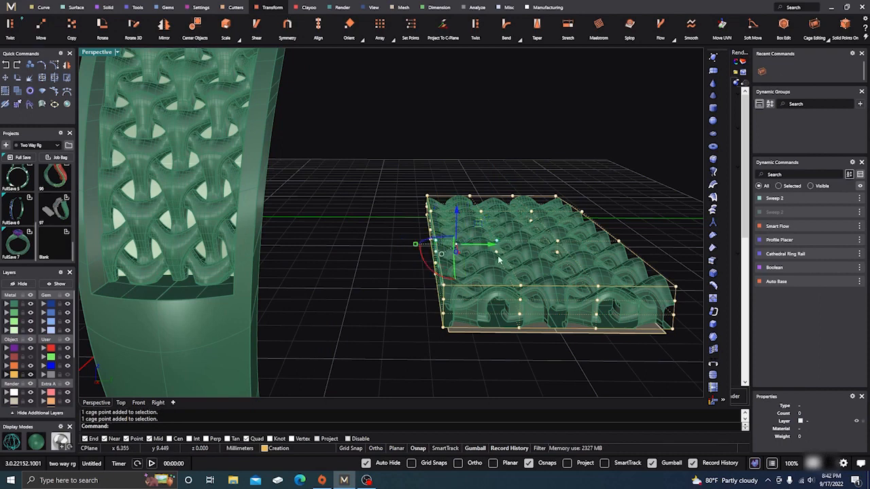
pyautogui.keyDown('shift'); pyautogui.click(496, 253); pyautogui.keyUp('shift')
pyautogui.keyDown('shift'); pyautogui.click(521, 288); pyautogui.keyUp('shift')
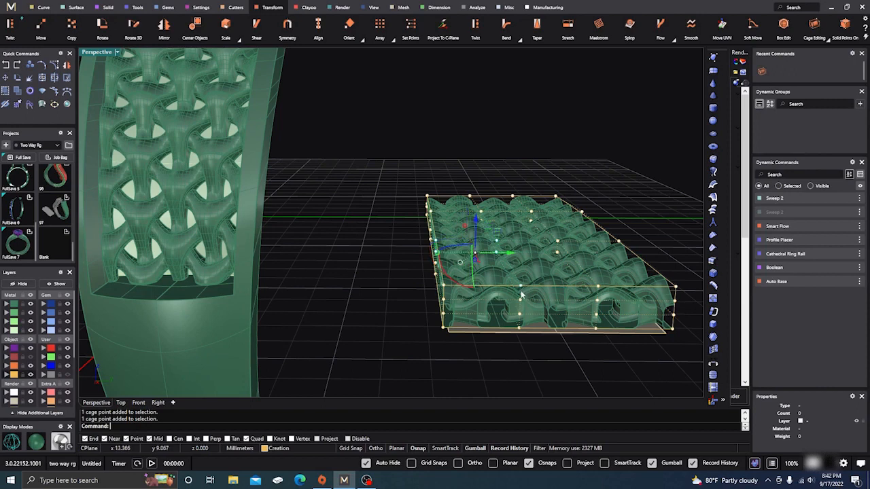
pyautogui.keyDown('shift'); pyautogui.click(520, 300); pyautogui.keyUp('shift')
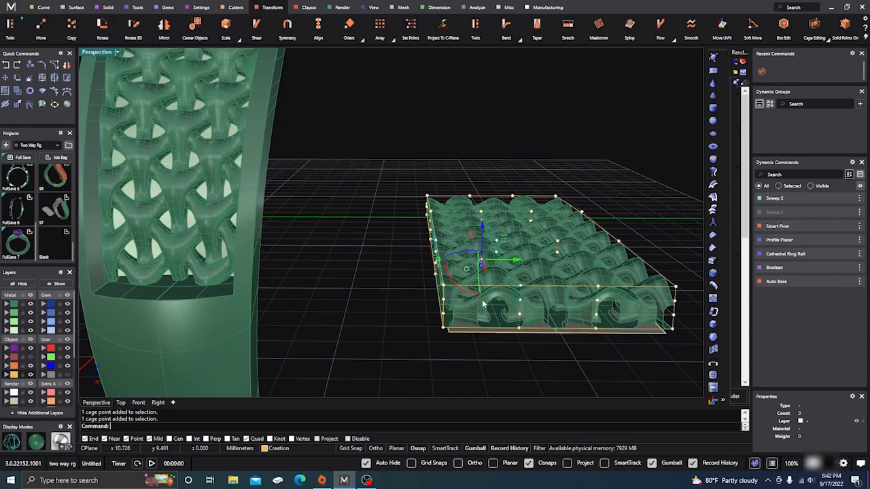
pyautogui.keyDown('shift'); pyautogui.click(444, 300); pyautogui.keyUp('shift')
pyautogui.keyDown('shift'); pyautogui.click(443, 287); pyautogui.keyUp('shift')
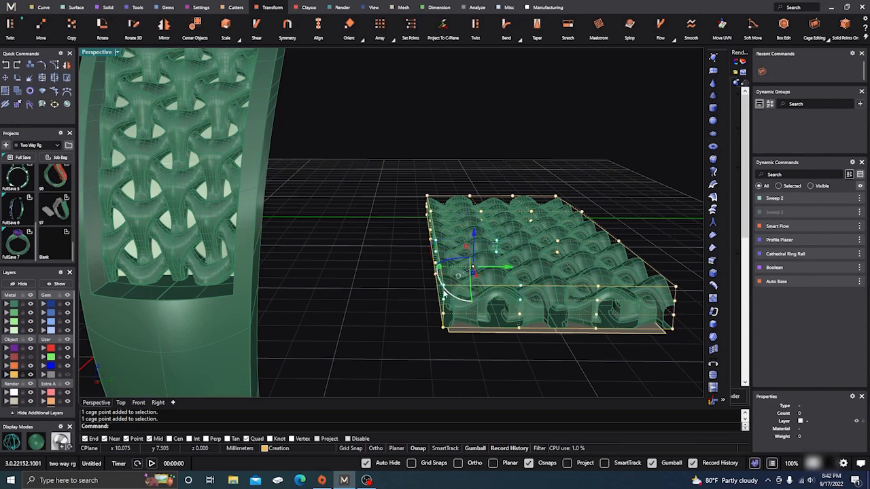
pyautogui.scroll(5, 446, 292)
pyautogui.scroll(-2, 443, 291)
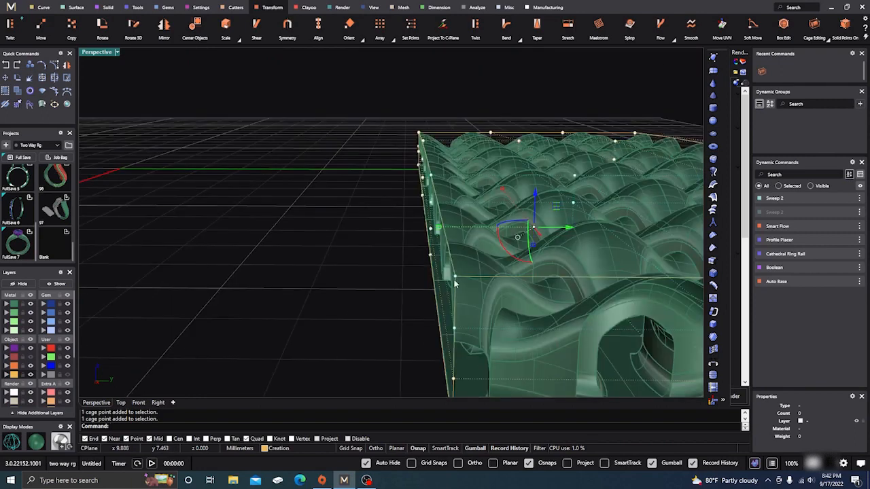
pyautogui.keyDown('shift'); pyautogui.click(456, 278); pyautogui.keyUp('shift')
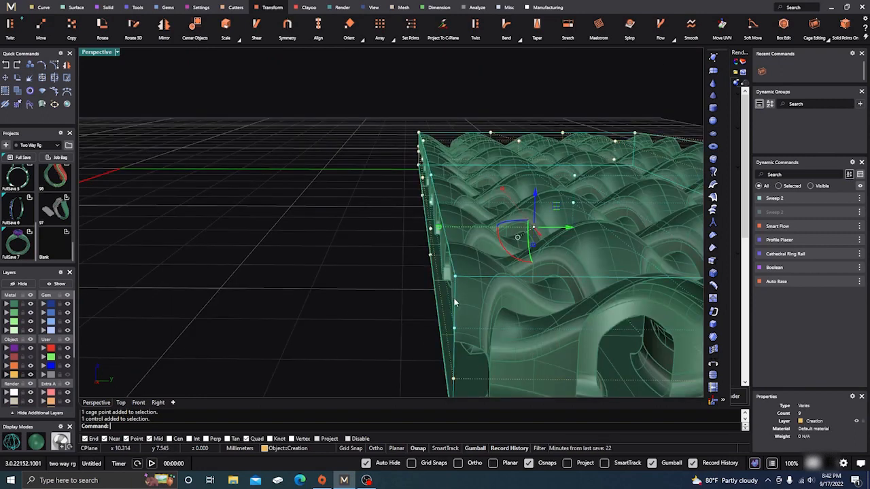
pyautogui.keyDown('ctrl'); pyautogui.click(455, 302); pyautogui.keyUp('ctrl')
pyautogui.scroll(-3, 406, 295)
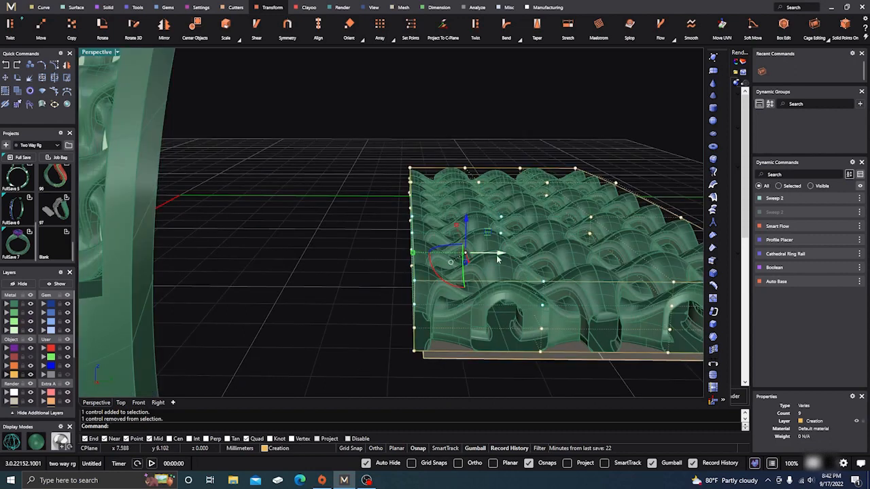
pyautogui.moveTo(500, 255); pyautogui.dragTo(493, 256)
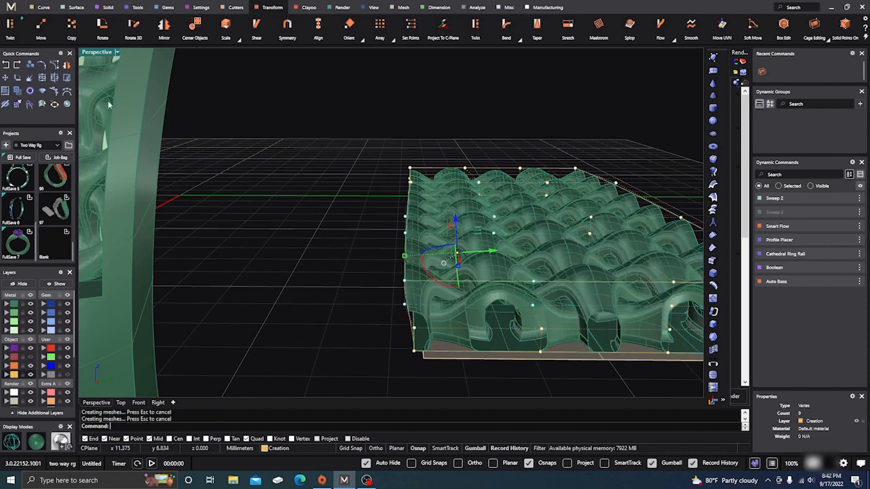
pyautogui.click(8, 65)
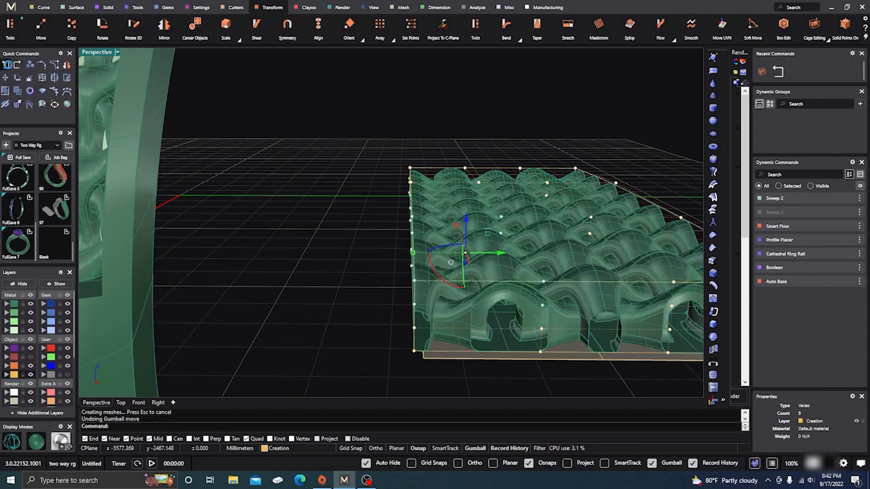
# Step: Select the cage points along the flat pattern's ring-facing side, excluding the three at the origin-axis end, and move them slightly toward the ring
pyautogui.moveTo(329, 338); pyautogui.dragTo(350, 343, button='right')
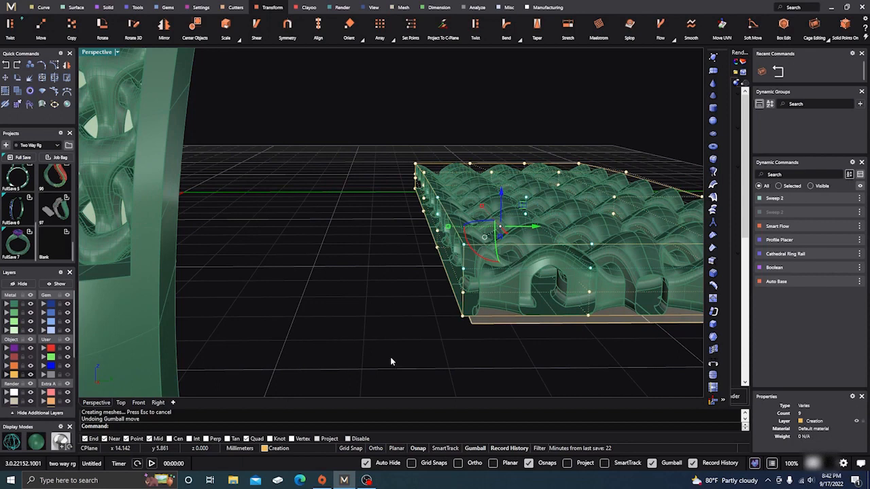
pyautogui.moveTo(391, 368); pyautogui.dragTo(476, 174)
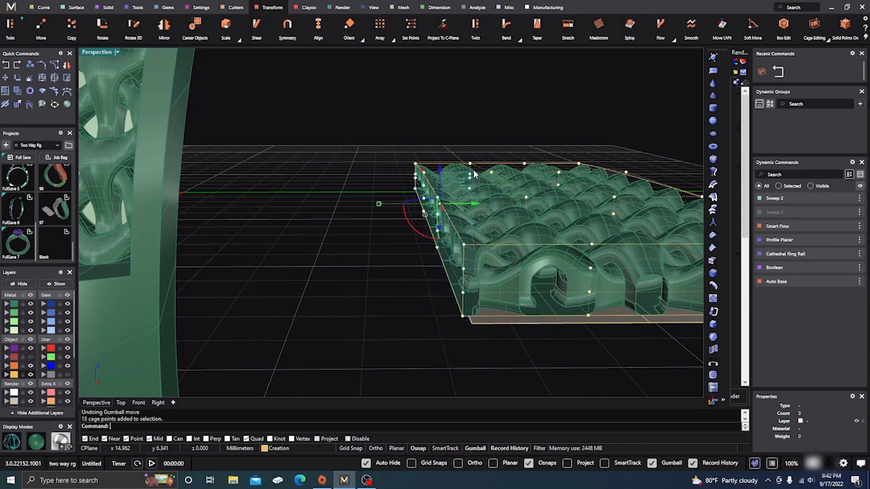
pyautogui.scroll(6, 409, 180)
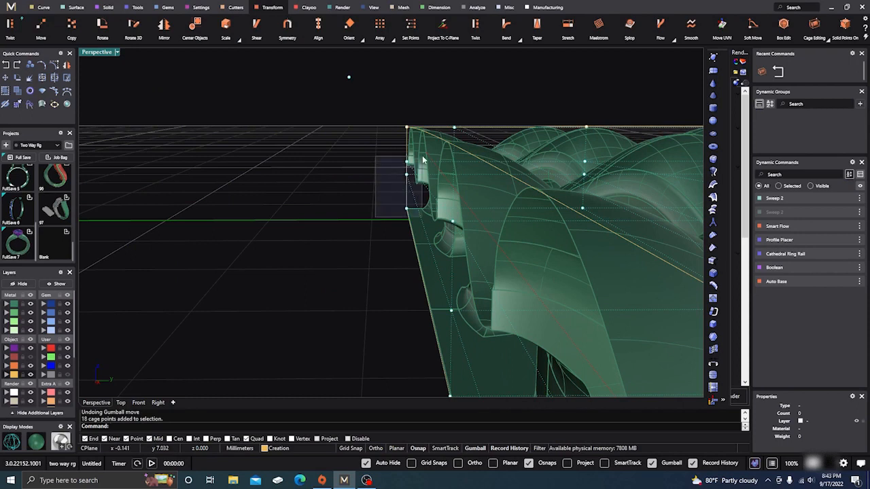
pyautogui.keyDown('ctrl'); pyautogui.moveTo(417, 159); pyautogui.dragTo(423, 147); pyautogui.keyUp('ctrl')
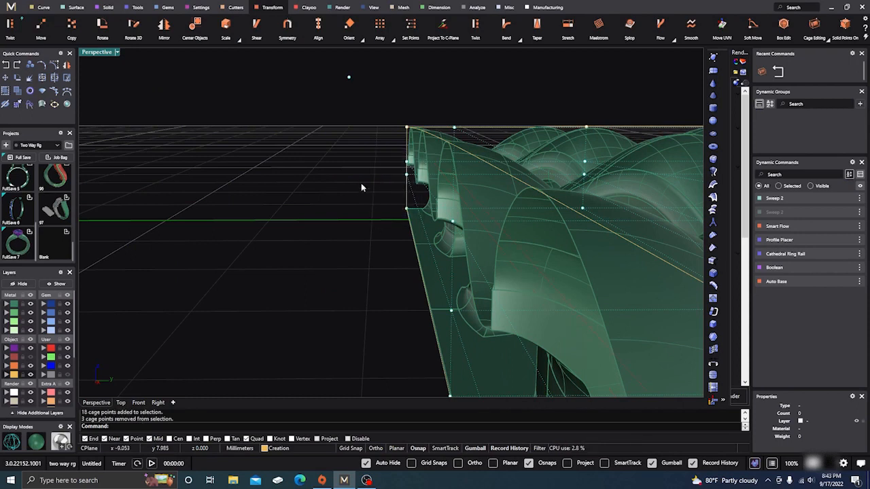
pyautogui.scroll(-7, 348, 192)
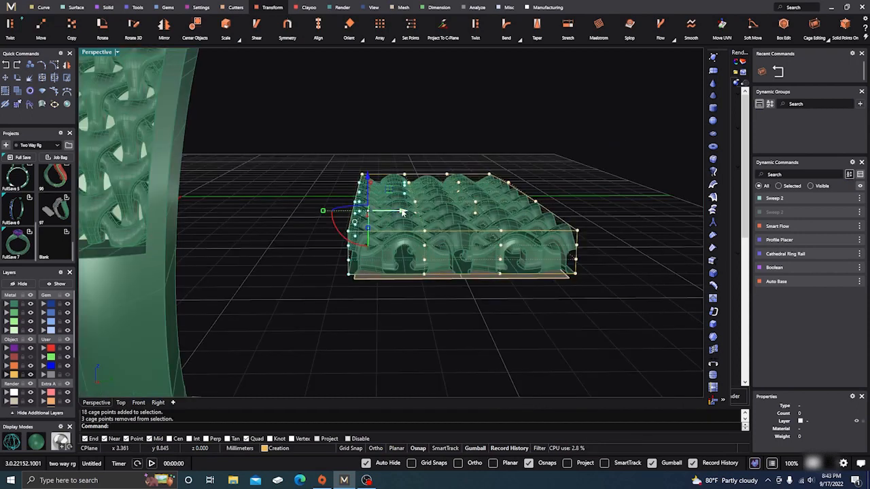
pyautogui.moveTo(405, 212); pyautogui.dragTo(399, 214)
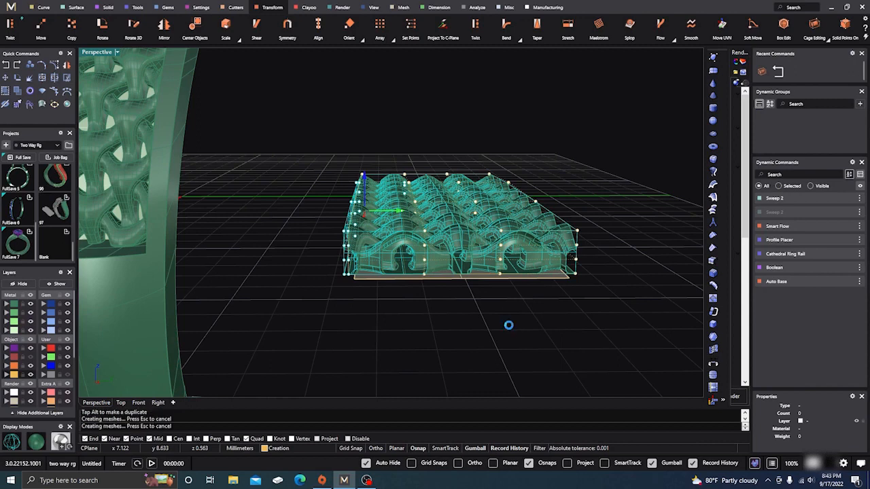
# Step: Examine how the widened pattern meets the recess side wall at the lower end and along the ring in the Perspective view
pyautogui.scroll(-3, 513, 325)
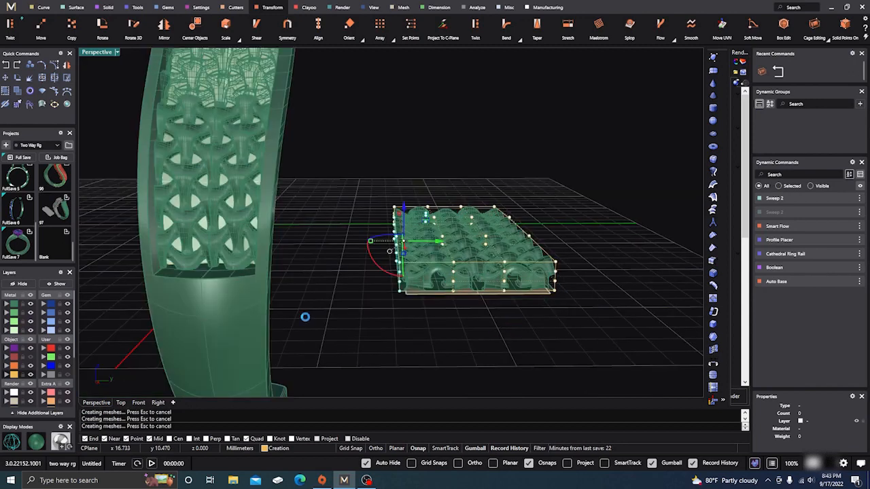
pyautogui.scroll(-3, 181, 257)
pyautogui.scroll(5, 265, 279)
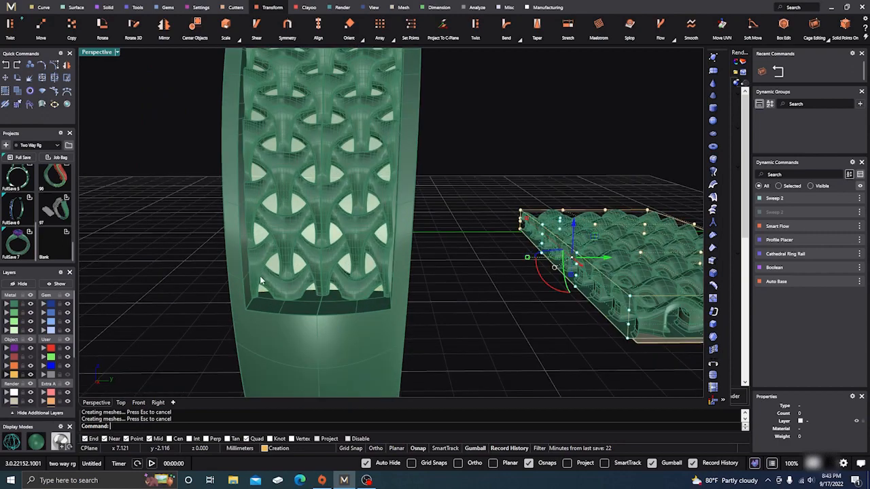
pyautogui.scroll(2, 271, 274)
pyautogui.scroll(2, 275, 262)
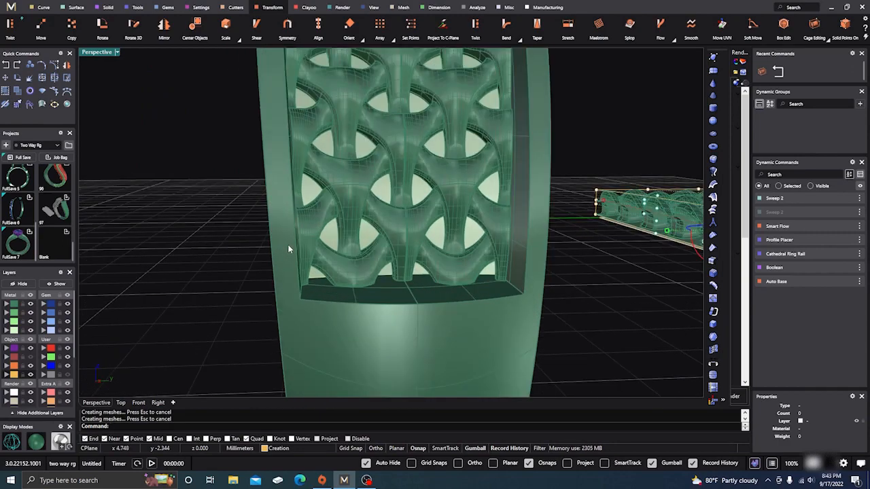
pyautogui.scroll(-4, 285, 251)
pyautogui.scroll(-5, 284, 165)
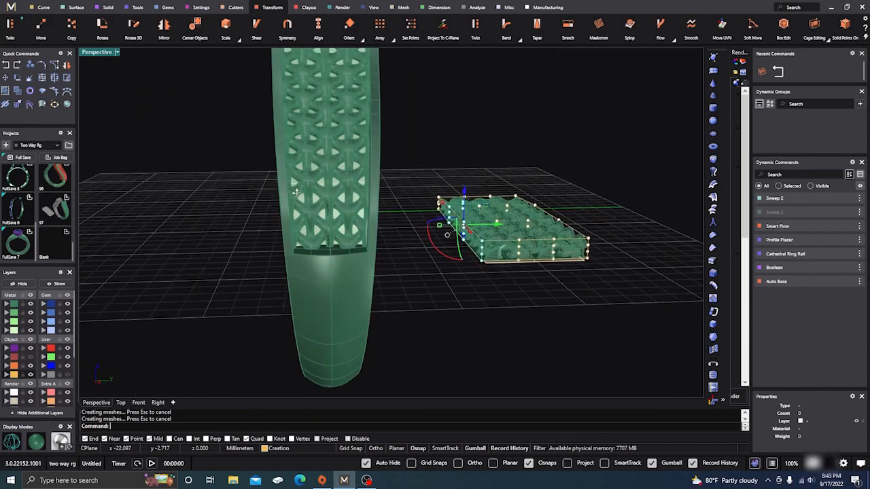
pyautogui.scroll(5, 280, 168)
pyautogui.scroll(-1, 286, 170)
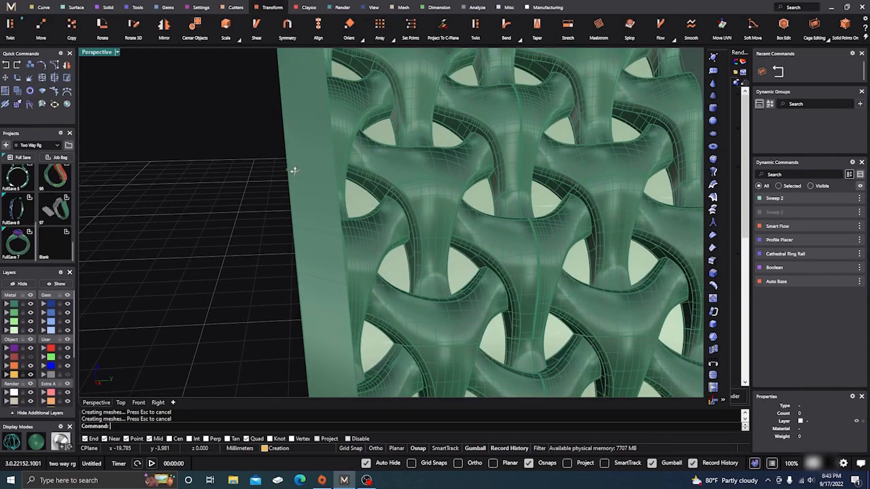
pyautogui.scroll(2, 290, 171)
pyautogui.moveTo(289, 175); pyautogui.dragTo(289, 188, button='right')
# Step: Move the same side cage points of the flat pattern a little further toward the ring
pyautogui.scroll(-6, 280, 172)
pyautogui.scroll(5, 404, 249)
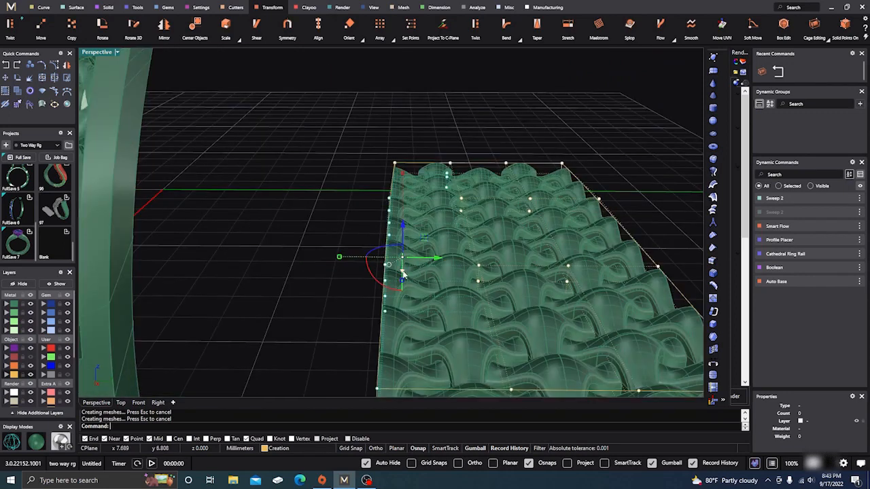
pyautogui.moveTo(436, 260); pyautogui.dragTo(431, 262)
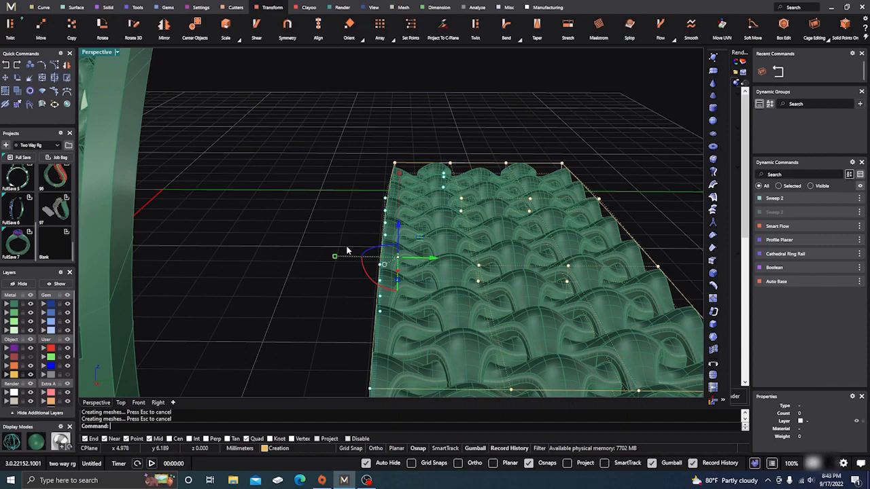
# Step: Inspect the contact between the pattern's edge and the recess side wall up close, from the lower end along the ring
pyautogui.scroll(-3, 347, 251)
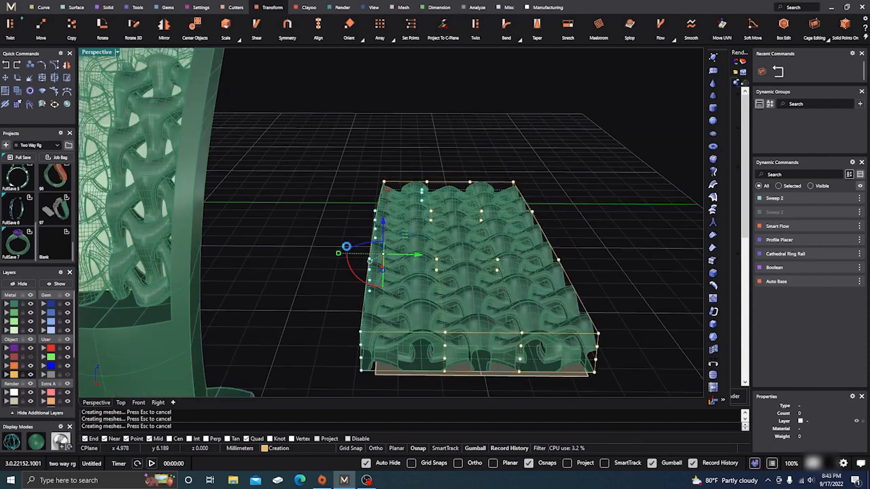
pyautogui.scroll(-3, 346, 250)
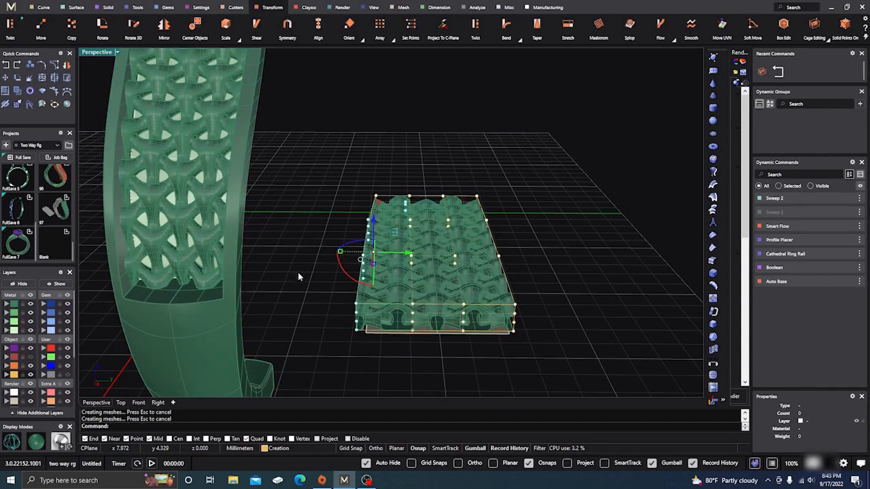
pyautogui.moveTo(298, 272); pyautogui.dragTo(283, 281, button='right')
pyautogui.scroll(5, 231, 313)
pyautogui.moveTo(232, 314); pyautogui.dragTo(224, 315, button='right')
pyautogui.scroll(4, 174, 257)
pyautogui.scroll(5, 174, 257)
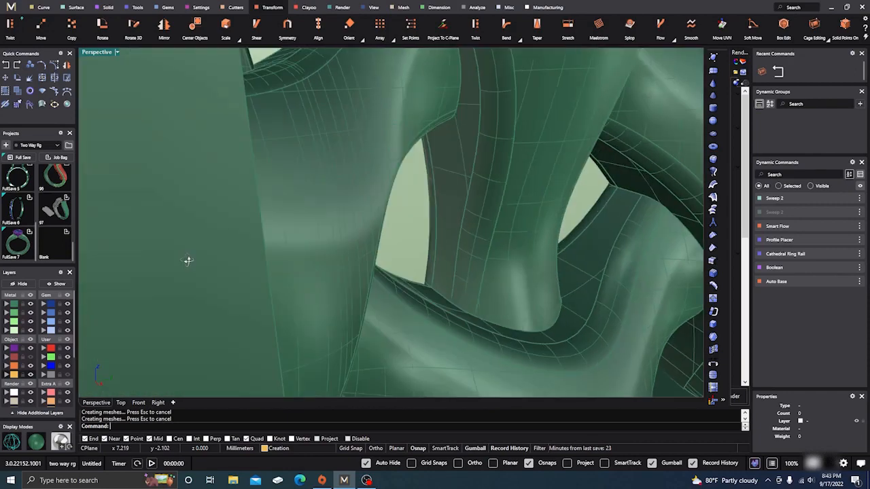
pyautogui.scroll(3, 188, 259)
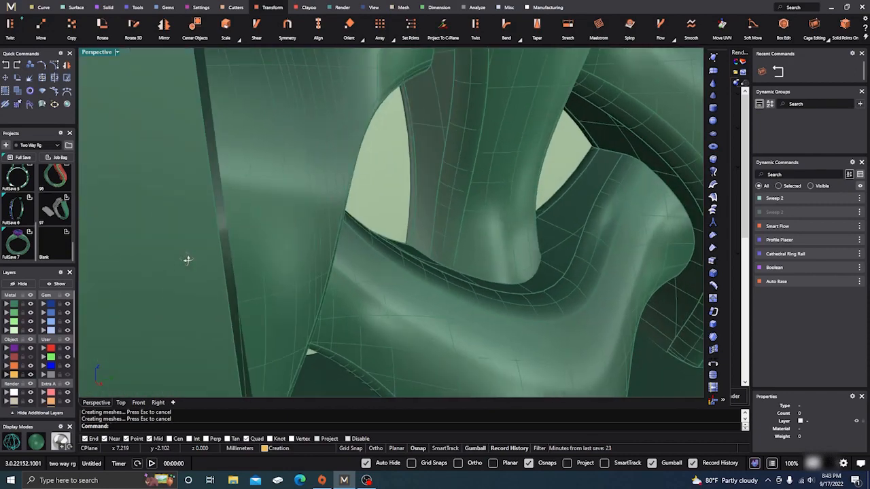
pyautogui.scroll(-10, 190, 261)
pyautogui.moveTo(195, 267); pyautogui.dragTo(227, 224, button='right')
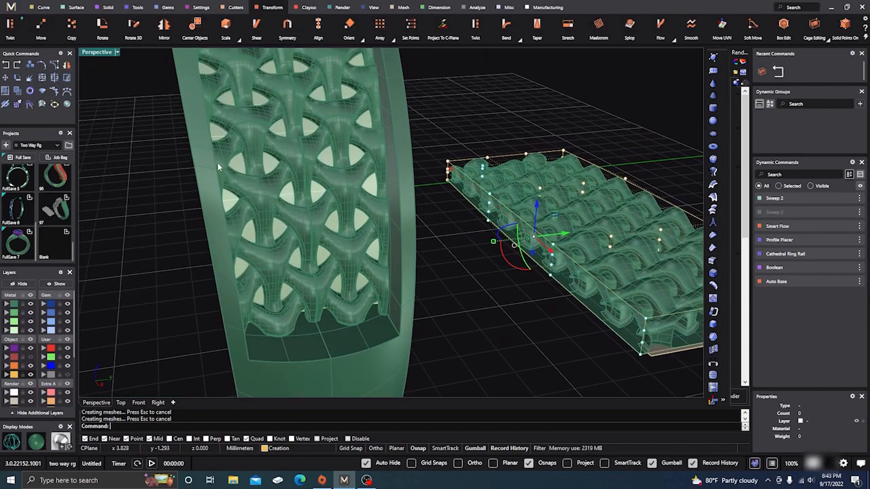
pyautogui.scroll(8, 218, 166)
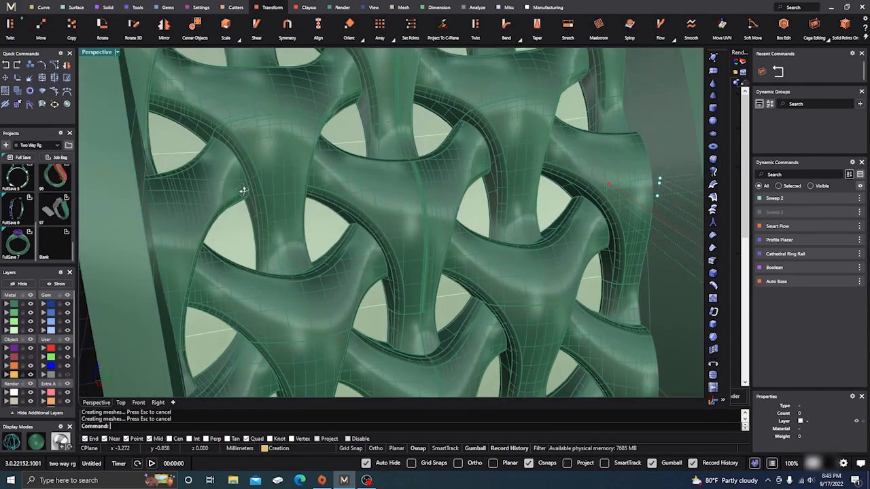
pyautogui.scroll(2, 243, 191)
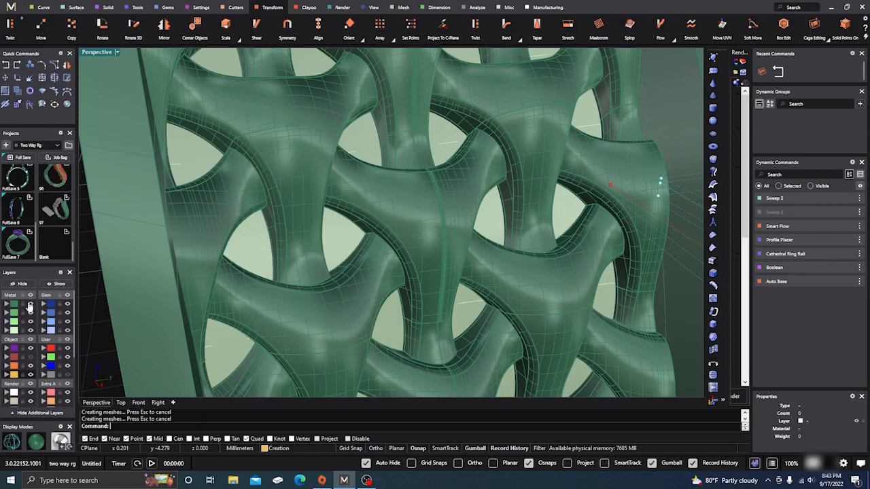
# Step: Switch the Perspective view to wireframe display and examine where the pattern's side edges lie relative to the recess walls
pyautogui.click(11, 442)
pyautogui.scroll(-5, 331, 270)
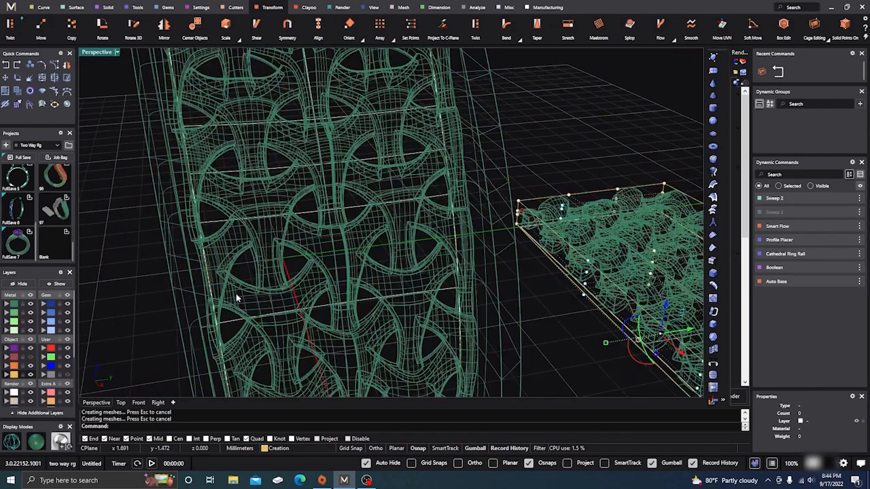
pyautogui.scroll(-2, 331, 270)
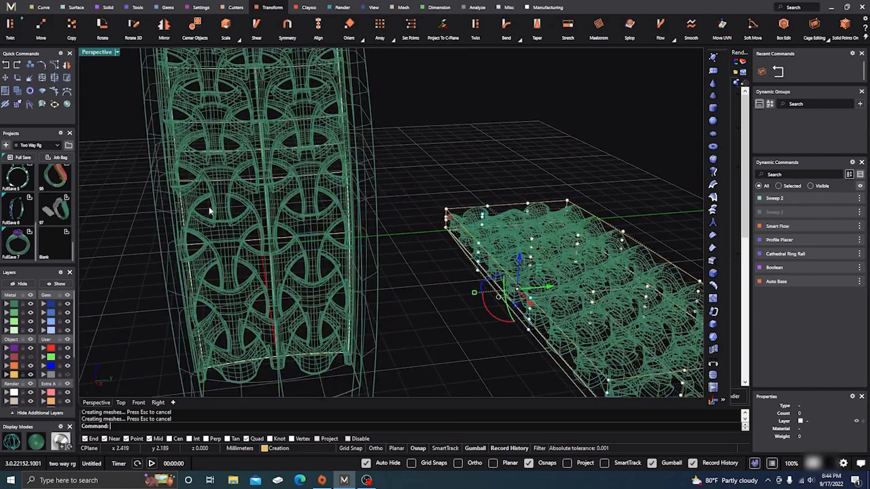
# Step: Examine in the wireframe Perspective view how far the pattern's side edge reaches past the recess side wall
pyautogui.scroll(8, 190, 173)
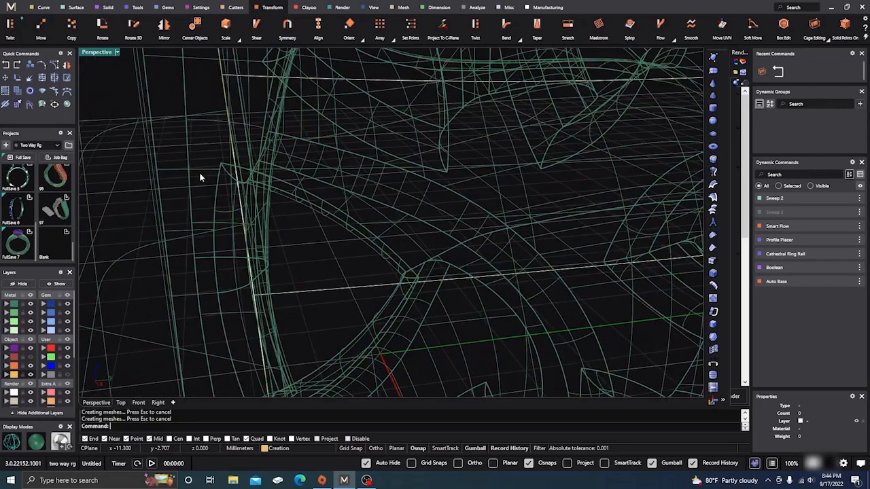
pyautogui.scroll(-8, 200, 175)
pyautogui.scroll(6, 207, 212)
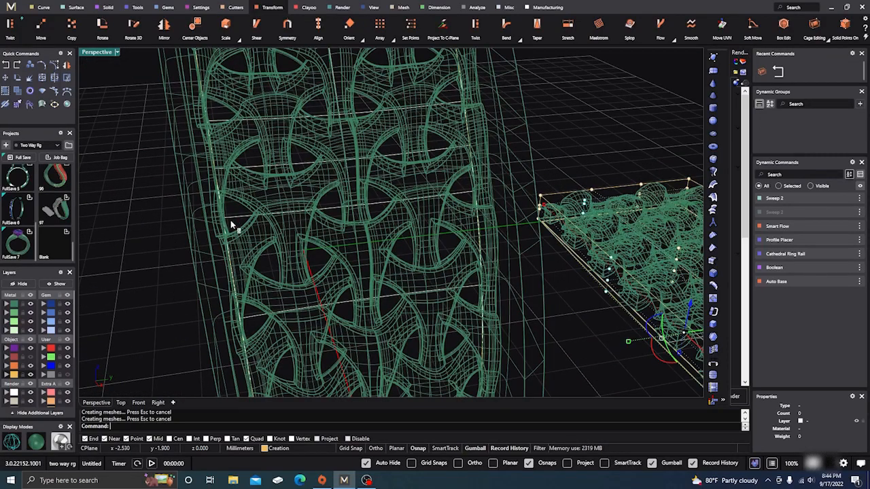
pyautogui.scroll(2, 231, 223)
pyautogui.scroll(2, 226, 220)
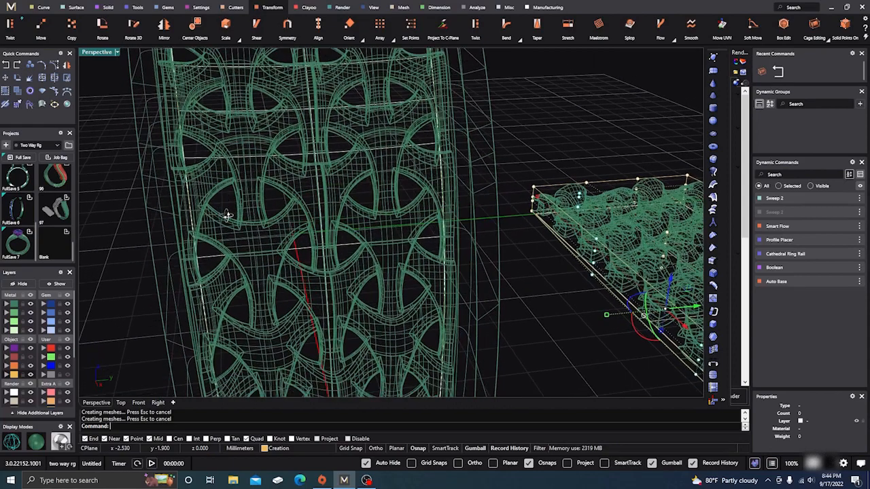
# Step: Return the Perspective view to shaded display and inspect the pattern's edge along the recess side wall
pyautogui.click(36, 441)
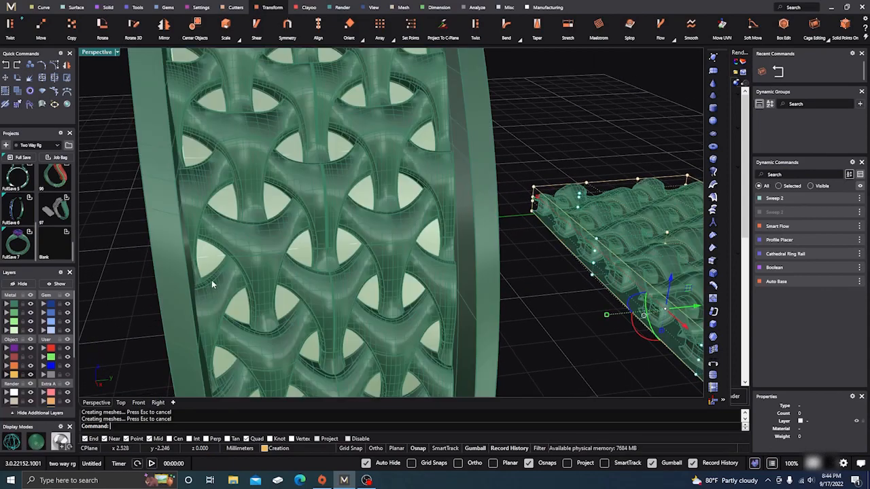
pyautogui.moveTo(213, 285)
pyautogui.mouseDown(button='right')
pyautogui.moveTo(205, 262)
pyautogui.moveTo(213, 275)
pyautogui.mouseUp(button='right')
pyautogui.scroll(6, 212, 275)
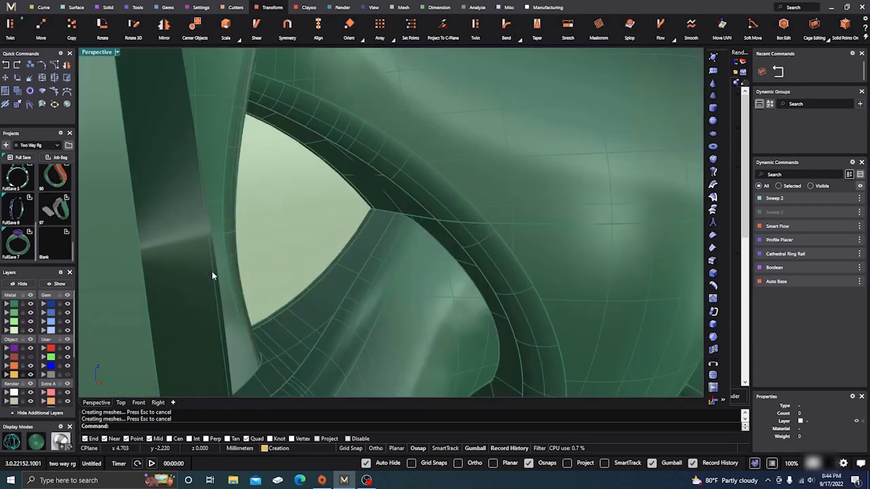
pyautogui.scroll(-4, 212, 275)
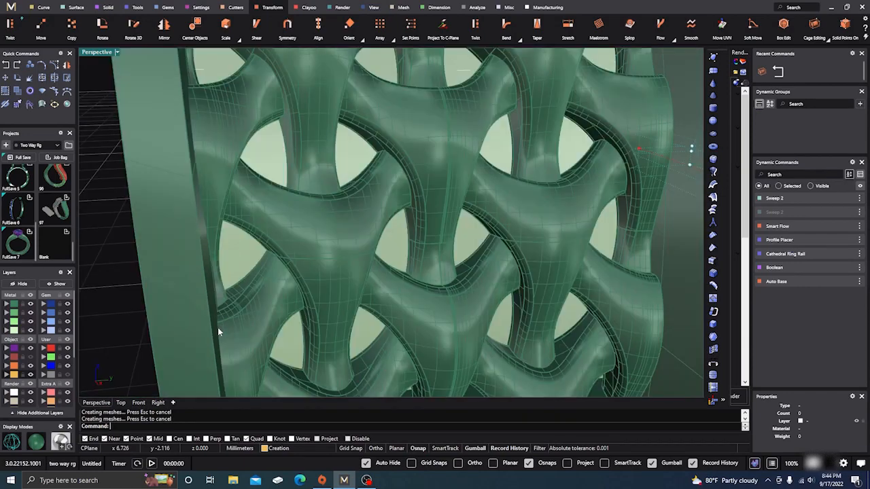
pyautogui.scroll(4, 218, 328)
pyautogui.scroll(-8, 248, 292)
pyautogui.scroll(-5, 246, 296)
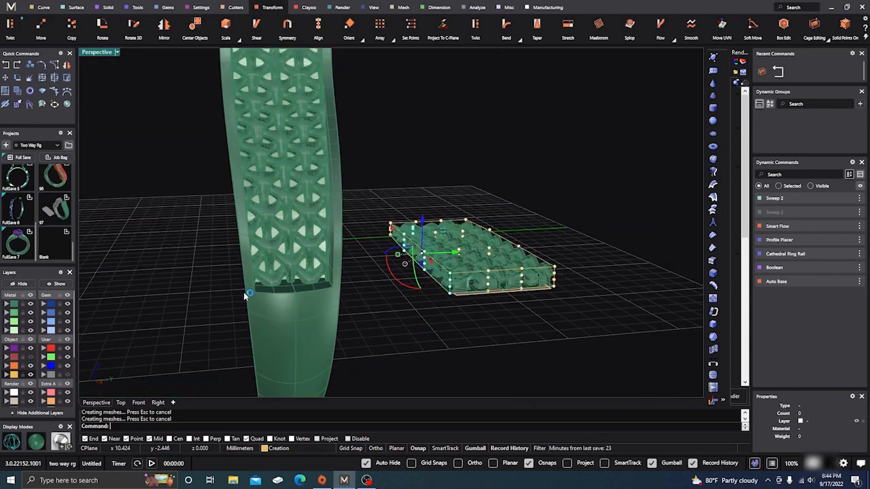
# Step: Inspect the recess's lower corner up close, highlighting the flowed pattern to see how far it extends into the side wall
pyautogui.scroll(2, 245, 296)
pyautogui.scroll(4, 234, 320)
pyautogui.scroll(2, 242, 313)
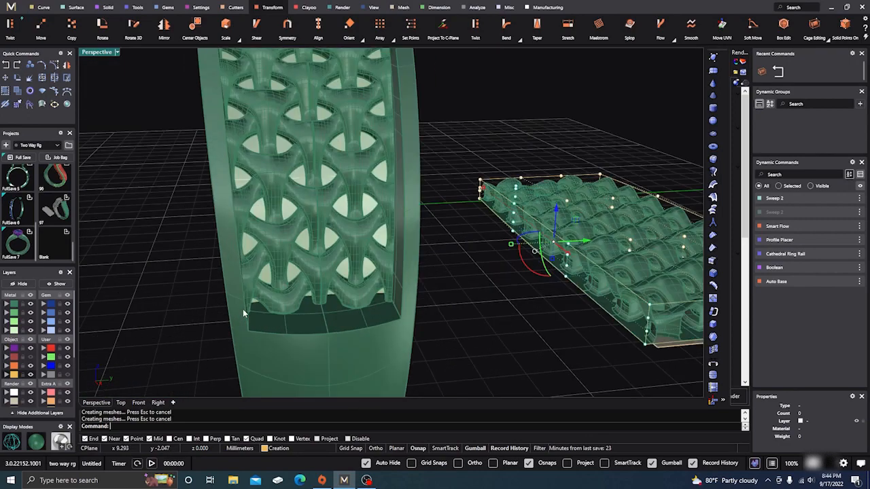
pyautogui.scroll(3, 244, 313)
pyautogui.scroll(2, 245, 309)
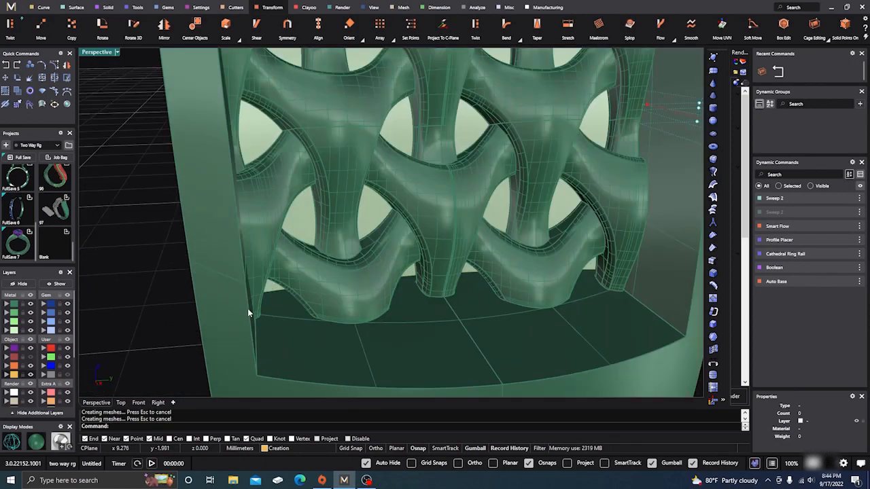
pyautogui.scroll(3, 251, 309)
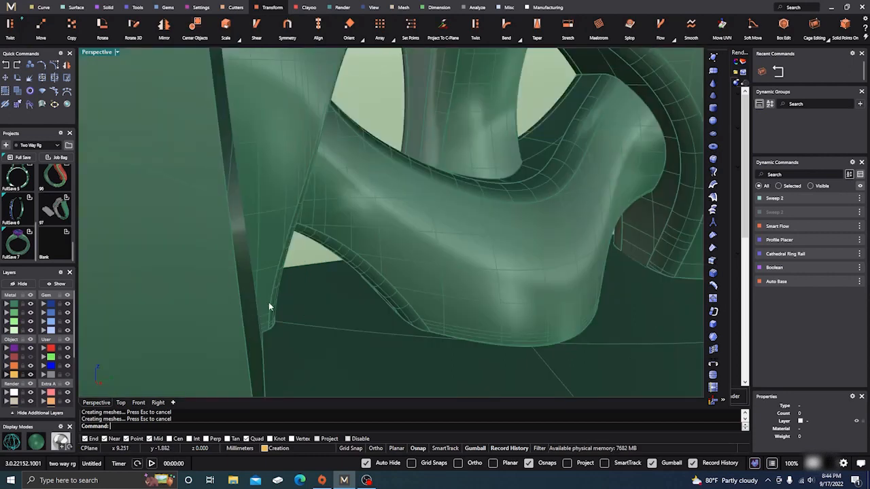
pyautogui.click(222, 321)
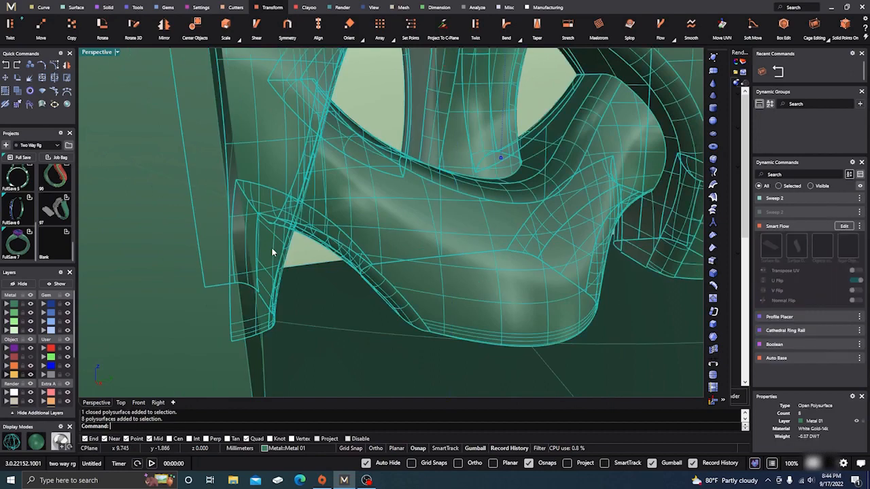
pyautogui.scroll(-10, 271, 253)
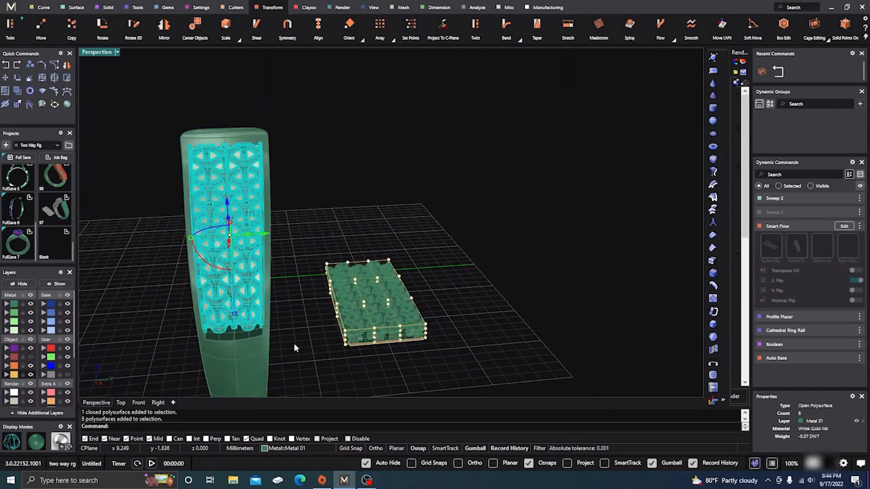
pyautogui.click(295, 345)
pyautogui.scroll(10, 264, 319)
pyautogui.scroll(-7, 271, 322)
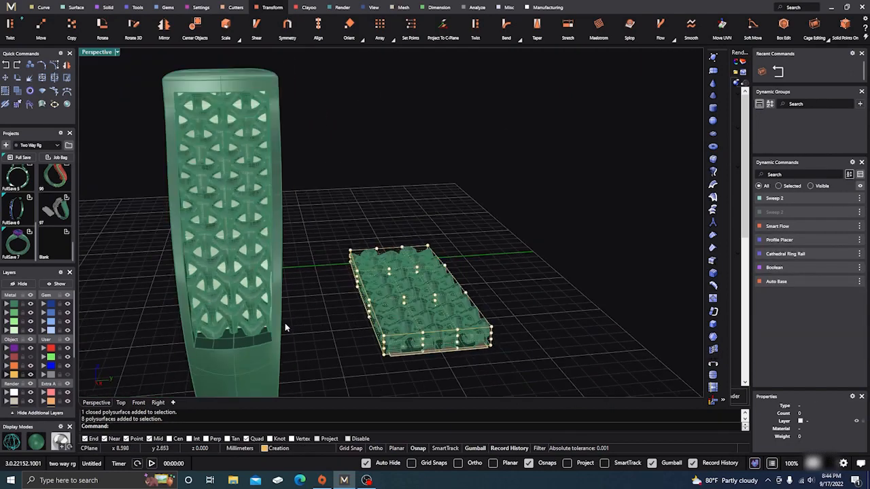
# Step: Select the cage points on the flat pattern's side facing away from the ring and move them slightly outward to widen it
pyautogui.moveTo(344, 358); pyautogui.dragTo(331, 367, button='right')
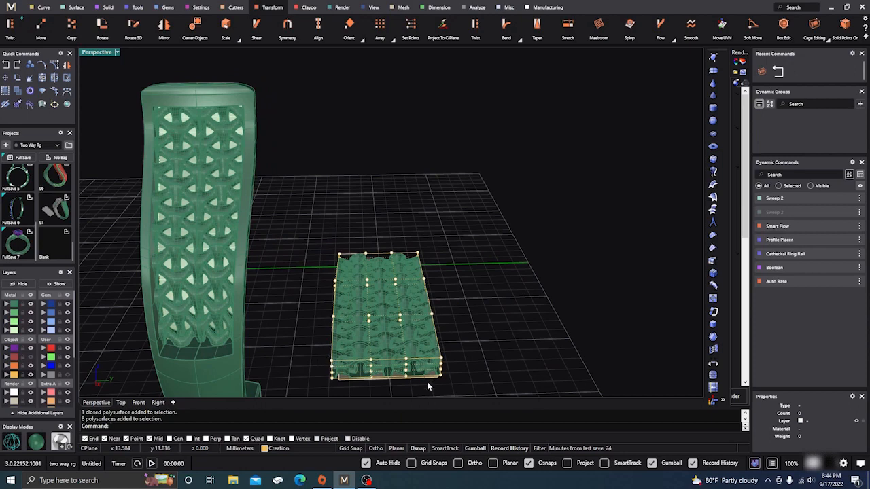
pyautogui.moveTo(425, 381); pyautogui.dragTo(473, 336)
pyautogui.moveTo(491, 340); pyautogui.dragTo(458, 349, button='right')
pyautogui.moveTo(402, 393); pyautogui.dragTo(428, 274)
pyautogui.moveTo(284, 257); pyautogui.dragTo(286, 210, button='right')
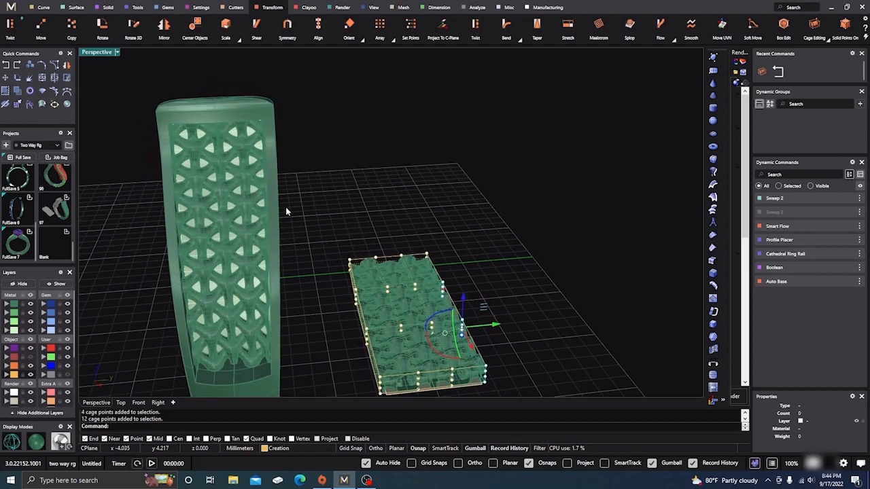
pyautogui.scroll(7, 266, 196)
pyautogui.scroll(-7, 267, 205)
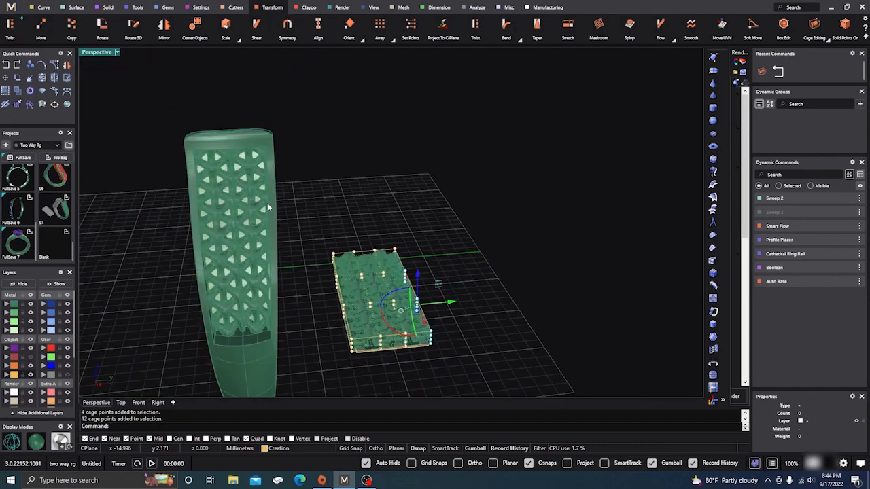
pyautogui.moveTo(453, 302); pyautogui.dragTo(460, 303)
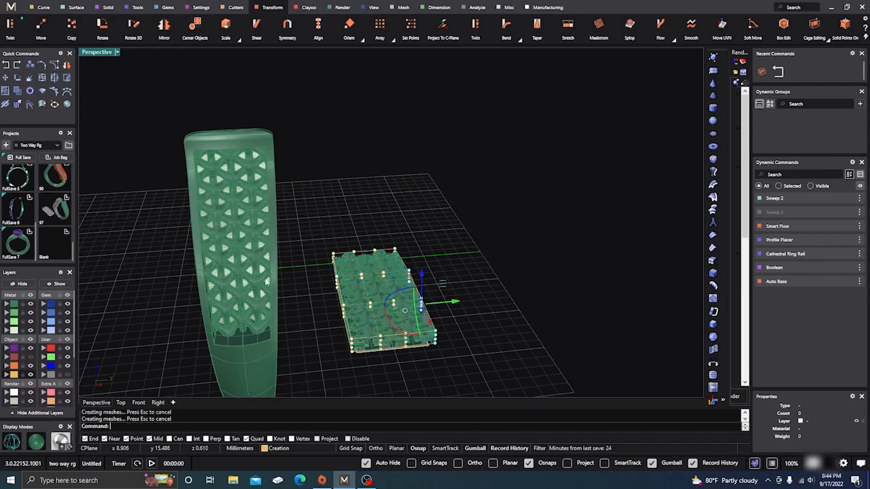
# Step: Examine both sides of the flowed pattern against the recess walls, from the lower end up to the top of the ring
pyautogui.scroll(5, 265, 319)
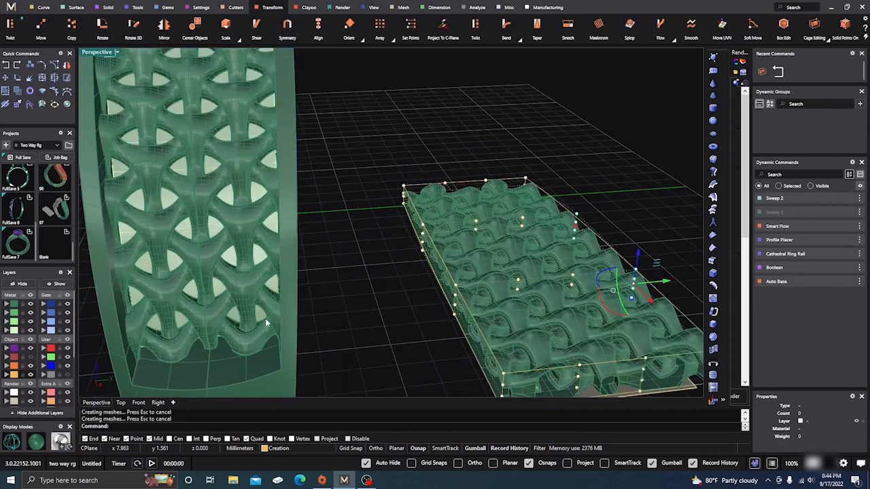
pyautogui.scroll(-10, 282, 329)
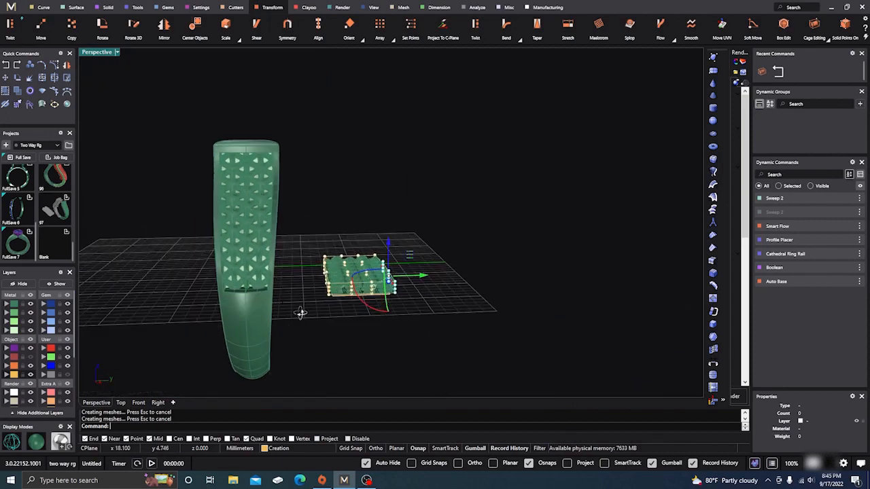
pyautogui.scroll(6, 198, 282)
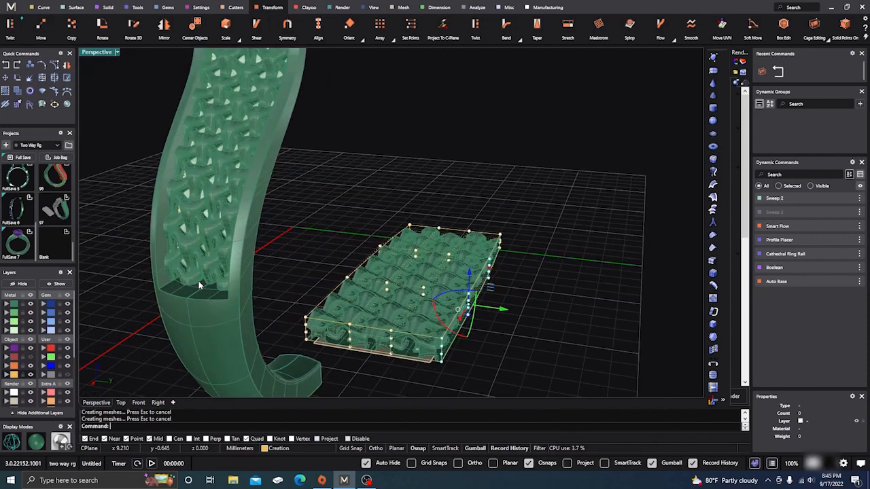
pyautogui.scroll(-4, 199, 285)
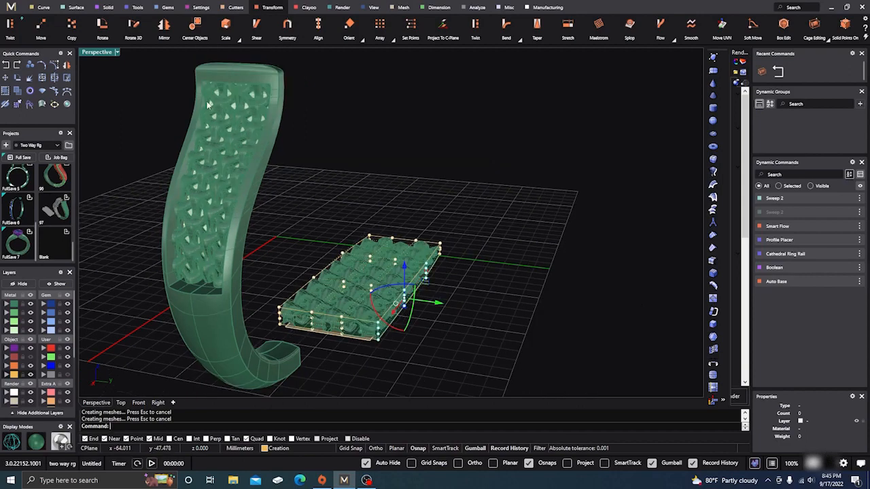
pyautogui.scroll(8, 201, 93)
pyautogui.scroll(4, 202, 91)
pyautogui.scroll(-5, 203, 92)
pyautogui.scroll(7, 202, 116)
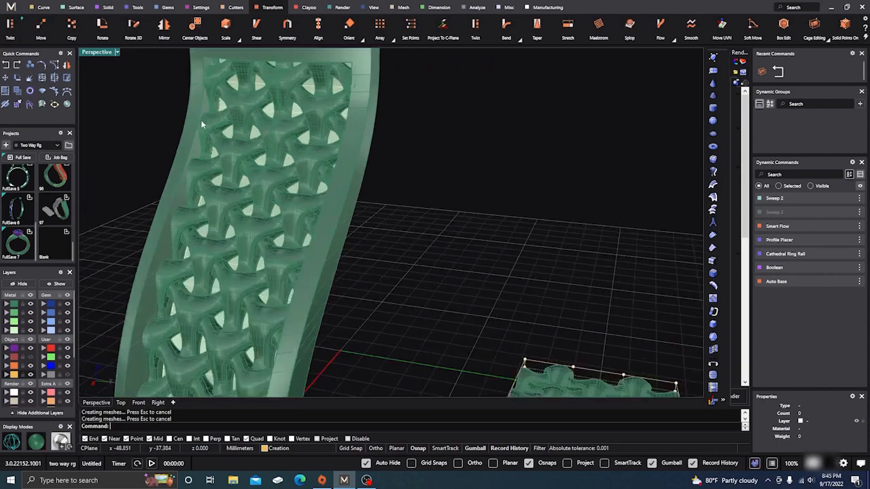
pyautogui.scroll(-6, 195, 194)
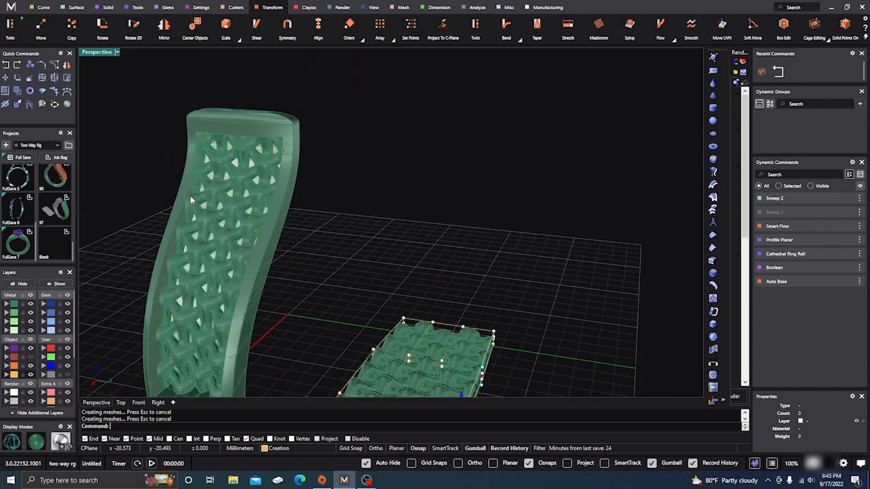
pyautogui.moveTo(163, 182); pyautogui.dragTo(224, 204, button='right')
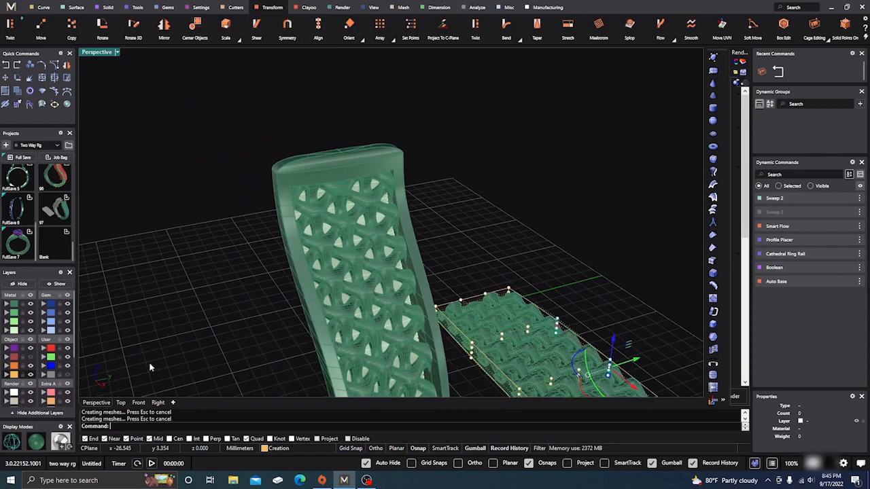
# Step: In the Front view, raise the upper two rows of the flat pattern's cage points slightly, leaving out the column at the origin end
pyautogui.click(138, 403)
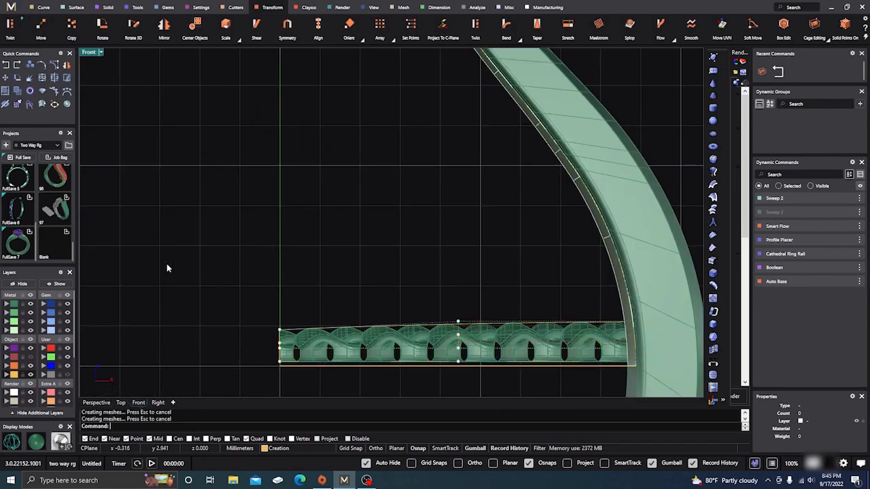
pyautogui.scroll(-3, 163, 264)
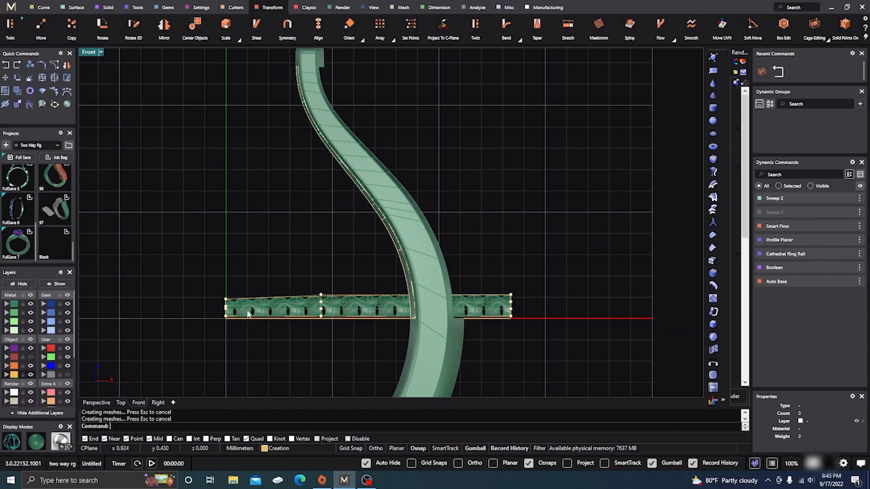
pyautogui.scroll(-1, 319, 347)
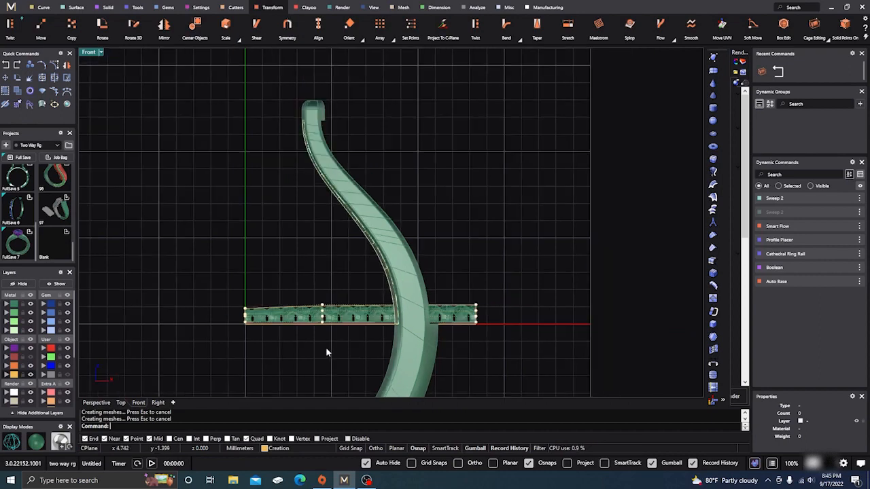
pyautogui.scroll(1, 349, 330)
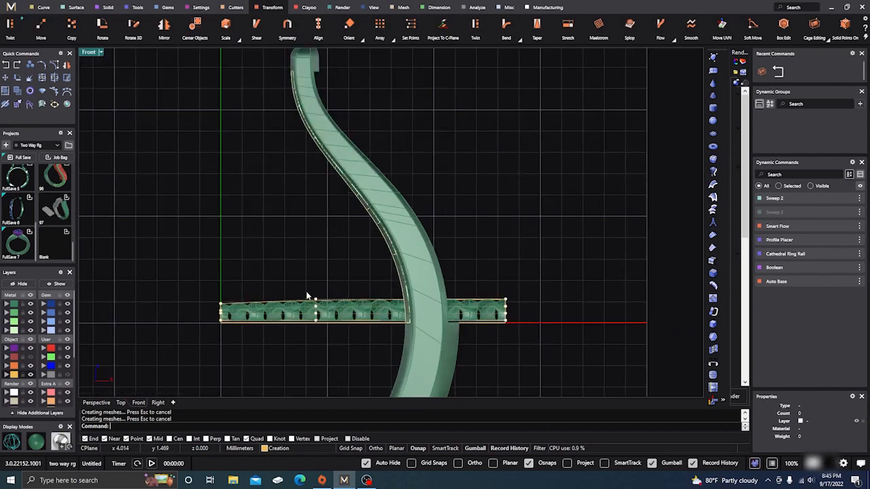
pyautogui.moveTo(306, 291); pyautogui.dragTo(506, 303)
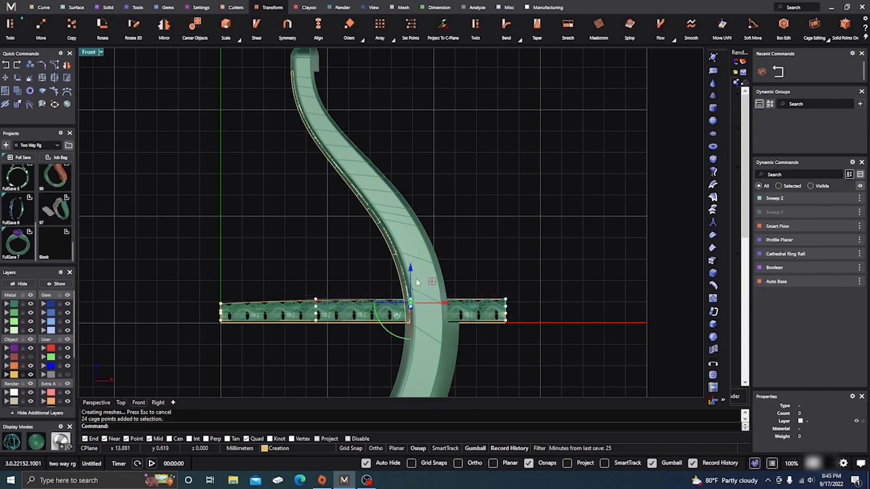
pyautogui.moveTo(409, 271); pyautogui.dragTo(410, 267)
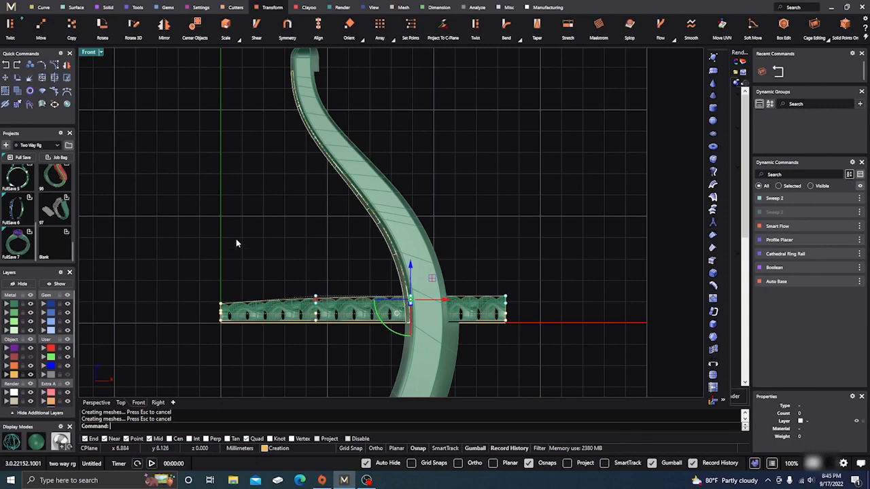
# Step: Inspect the thickened pattern inside the ring's recess up close and along its length in the Perspective view
pyautogui.click(95, 402)
pyautogui.moveTo(442, 321); pyautogui.dragTo(382, 321, button='right')
pyautogui.scroll(10, 189, 261)
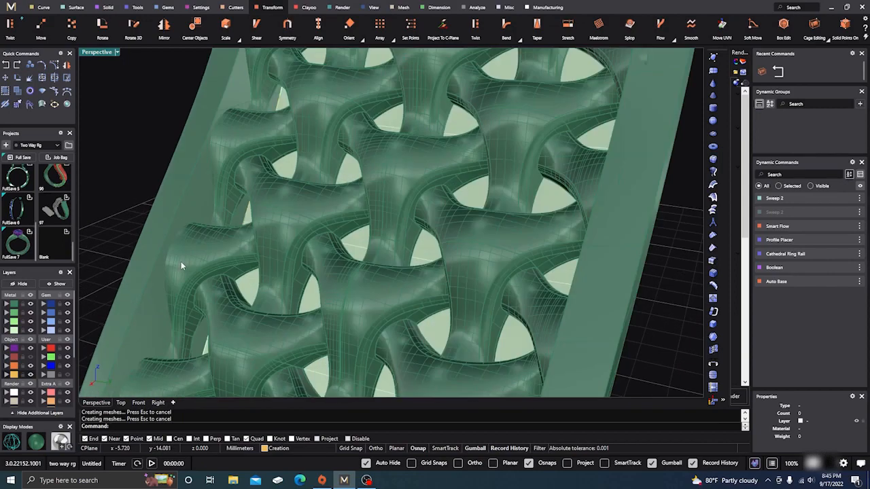
pyautogui.scroll(3, 179, 264)
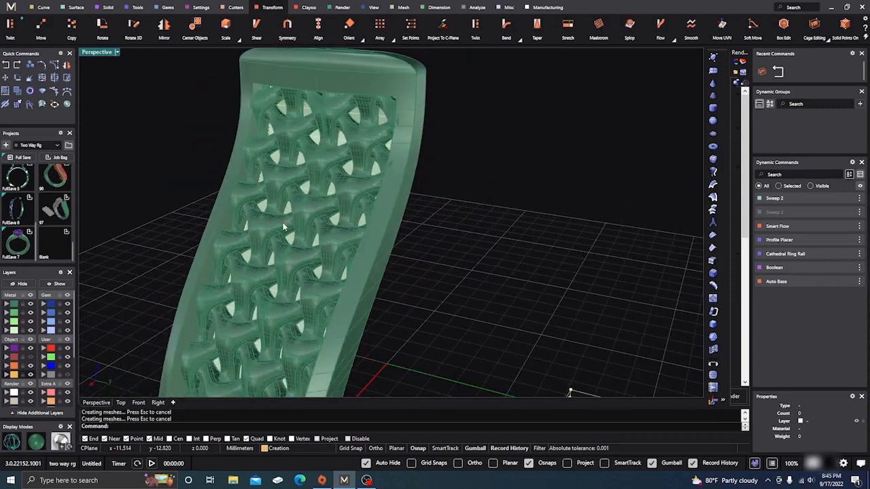
pyautogui.scroll(5, 195, 290)
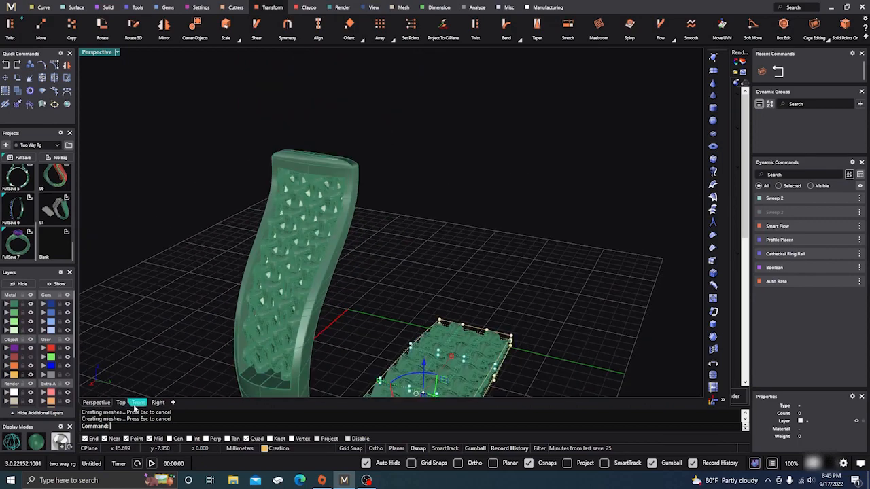
# Step: In the Front view, raise the upper two rows of cage points slightly in the flat pattern's two columns farthest from the origin
pyautogui.click(138, 403)
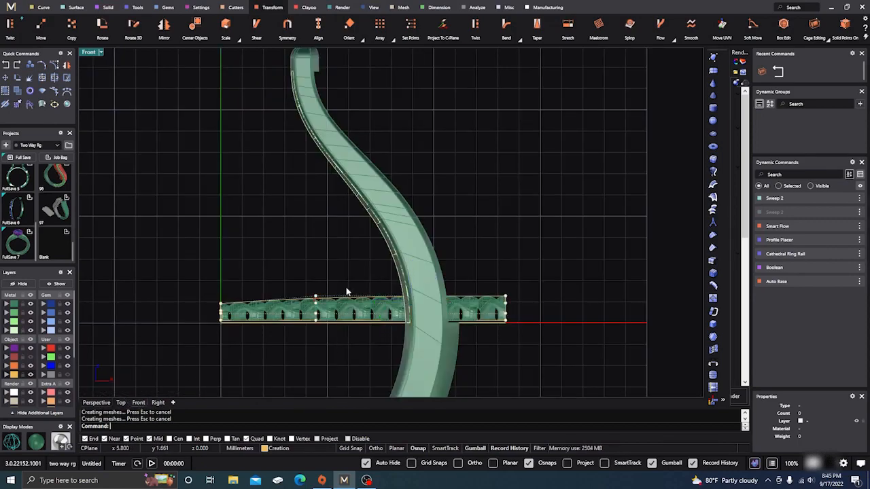
pyautogui.moveTo(354, 288); pyautogui.dragTo(531, 314)
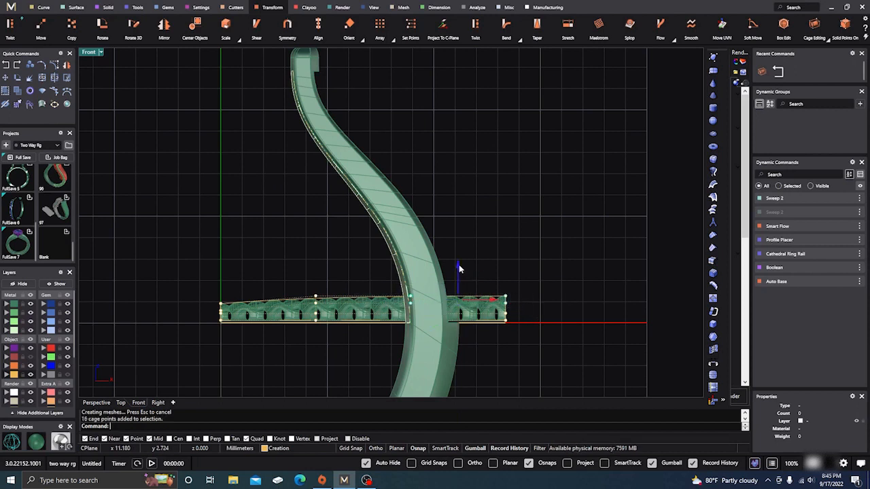
pyautogui.moveTo(460, 270); pyautogui.dragTo(459, 264)
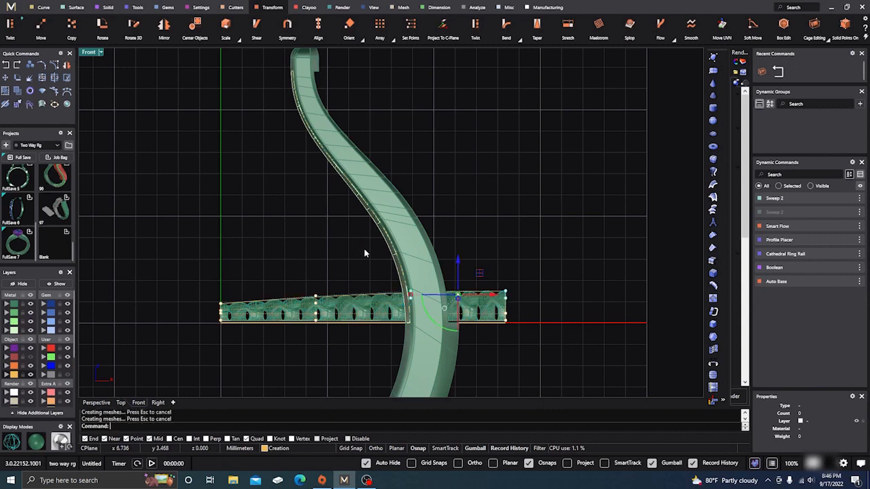
# Step: Examine in the Perspective view how the flowed pattern fills the ring's recess, up close and along its lower end
pyautogui.click(97, 403)
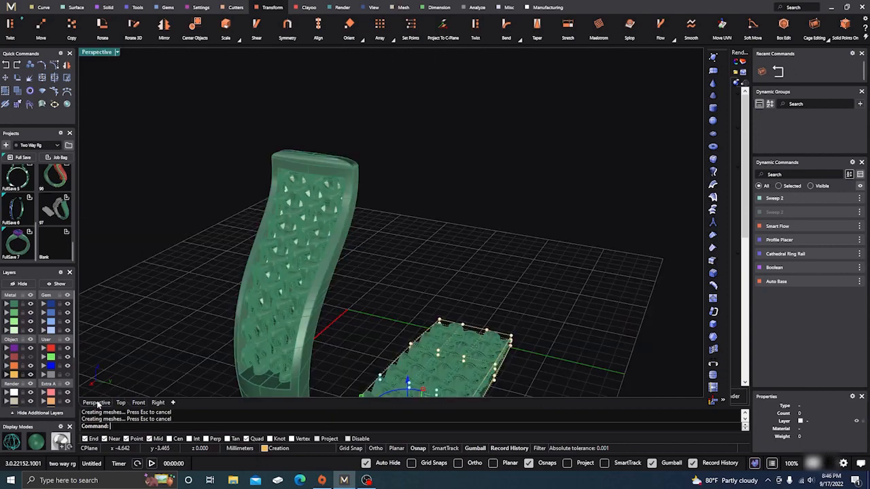
pyautogui.scroll(5, 251, 278)
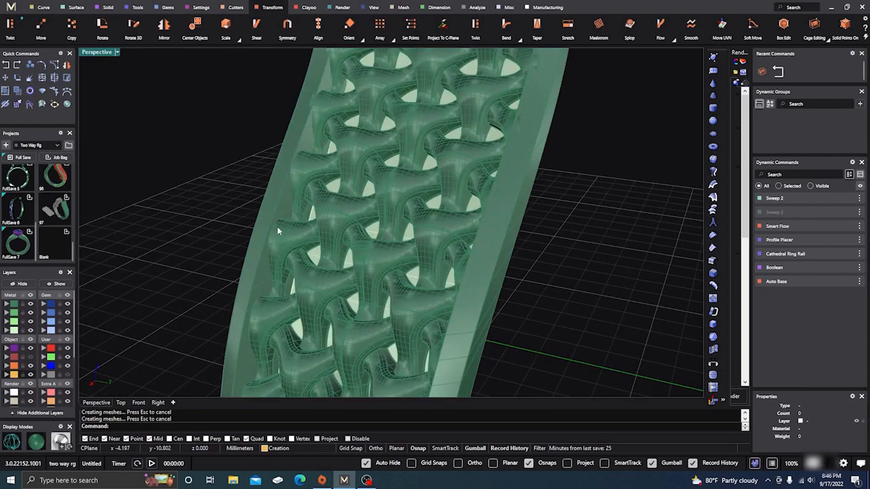
pyautogui.scroll(3, 253, 312)
pyautogui.scroll(-8, 286, 282)
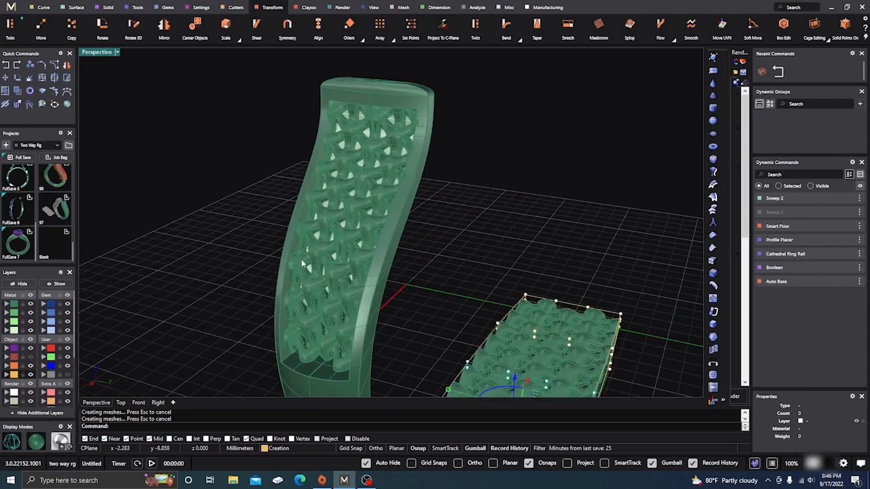
pyautogui.scroll(3, 285, 317)
pyautogui.scroll(-2, 286, 318)
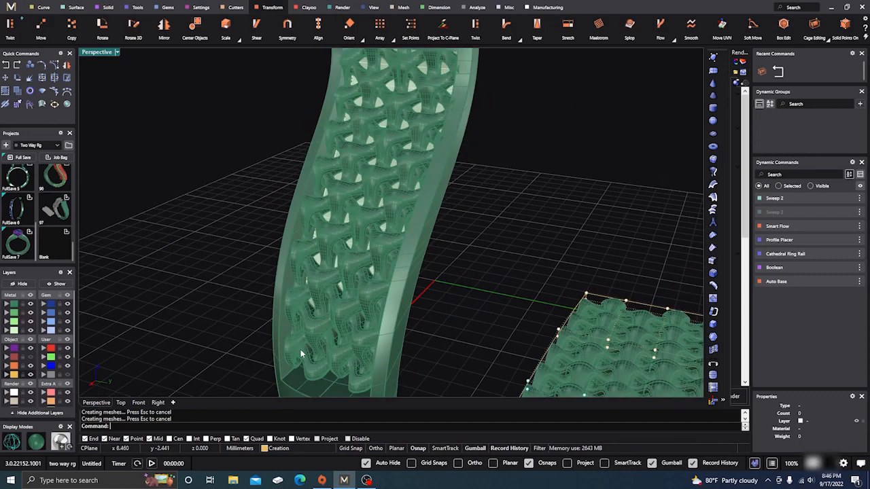
pyautogui.scroll(1, 297, 341)
pyautogui.scroll(-2, 296, 341)
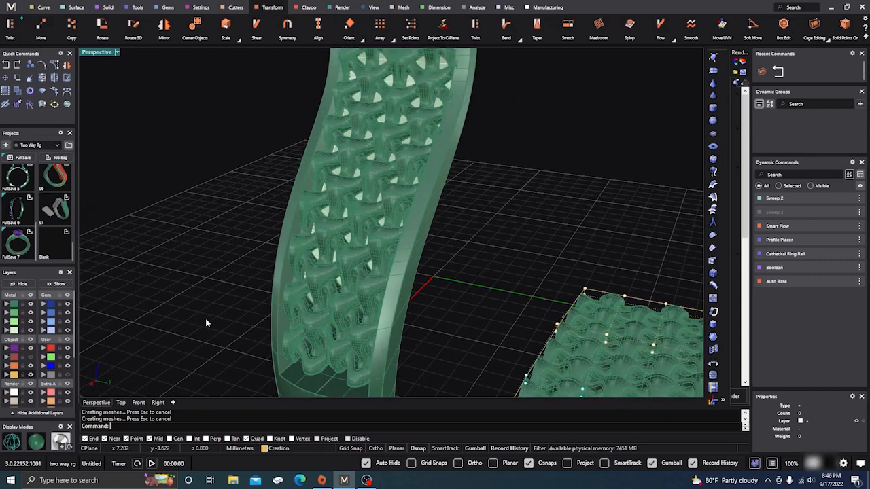
pyautogui.click(138, 403)
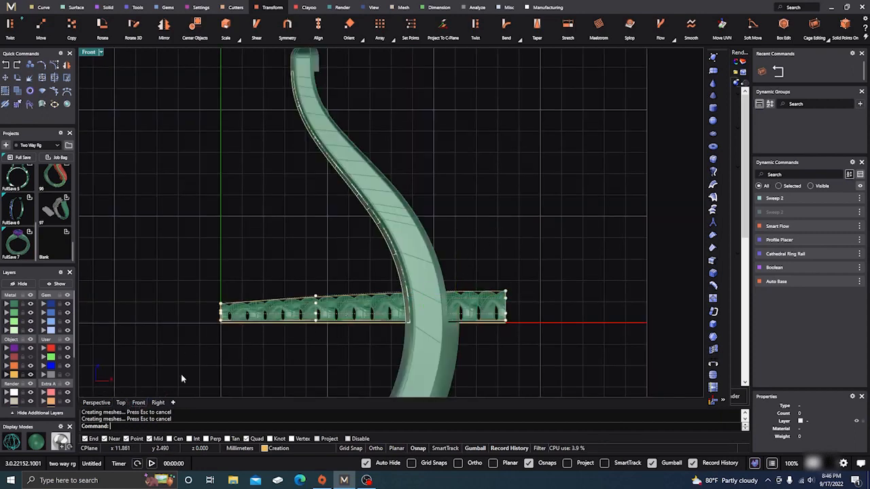
pyautogui.click(96, 403)
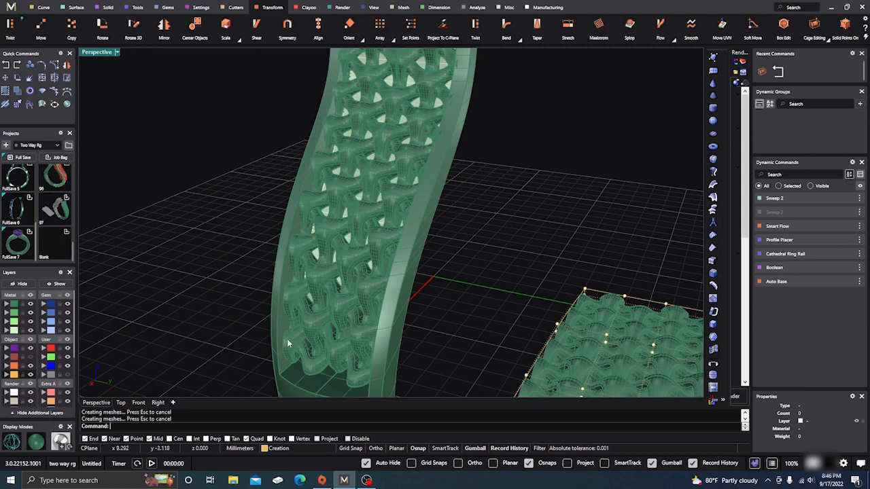
pyautogui.scroll(5, 291, 255)
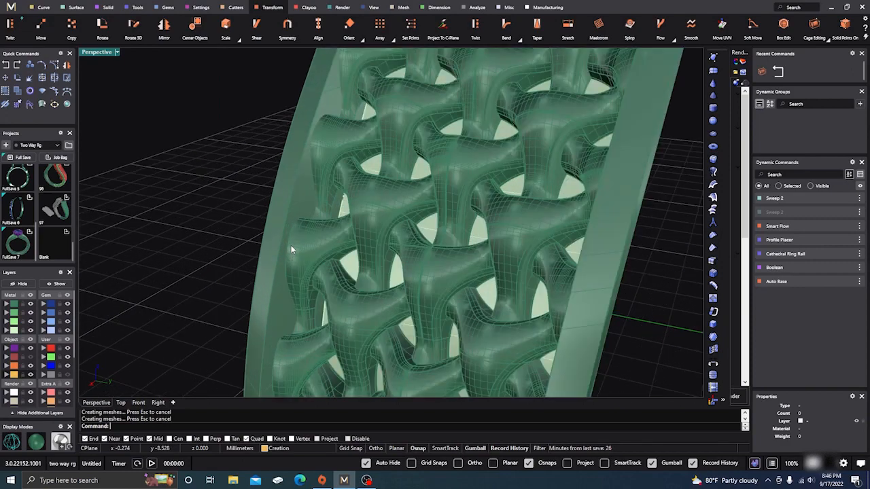
pyautogui.scroll(-5, 291, 250)
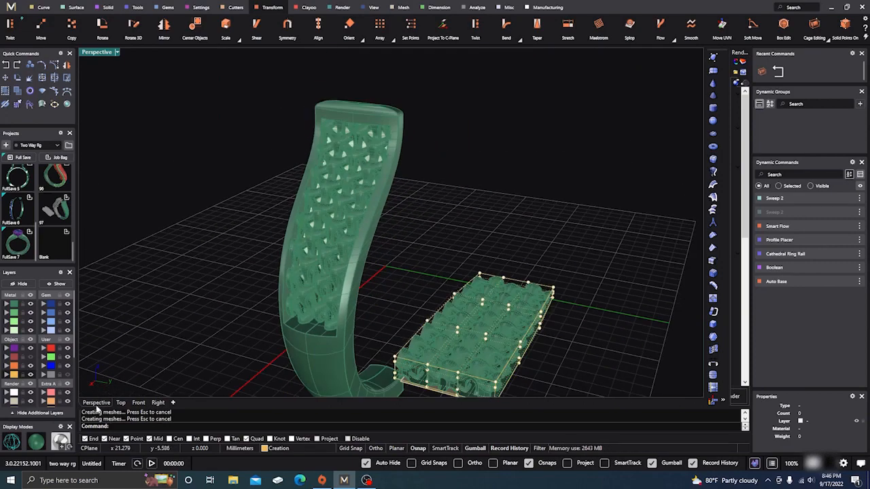
# Step: Reselect the upper two rows in the two far cage columns in the Front view and raise them a little more
pyautogui.click(140, 403)
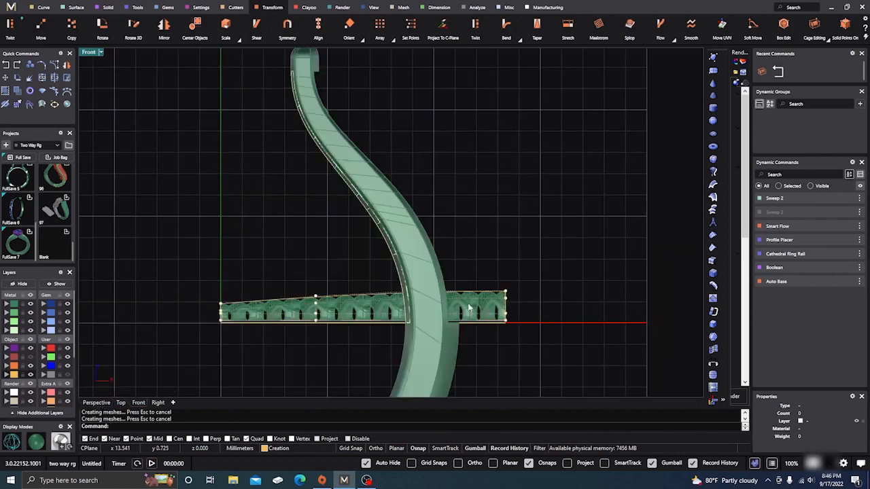
pyautogui.moveTo(406, 291); pyautogui.dragTo(527, 306)
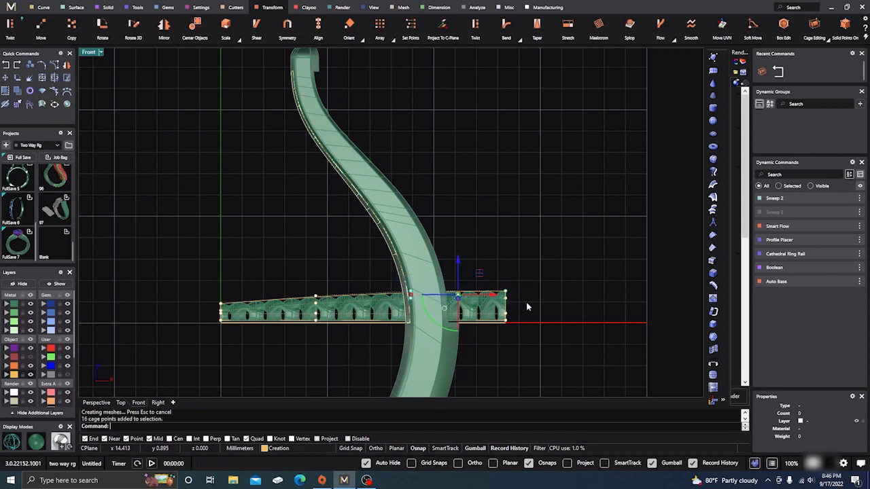
pyautogui.moveTo(459, 263); pyautogui.dragTo(459, 258)
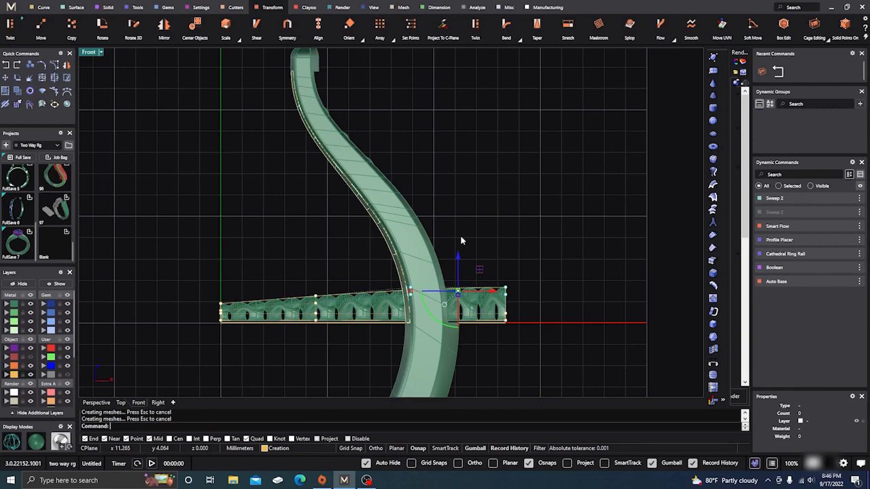
# Step: Inspect the flowed pattern's height against the recess side walls and its lower edge from several angles in the Perspective view
pyautogui.click(103, 403)
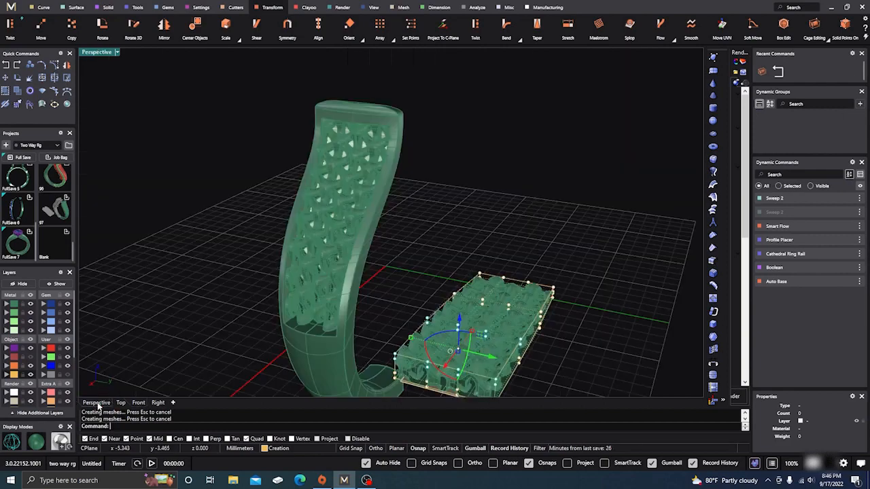
pyautogui.scroll(10, 295, 269)
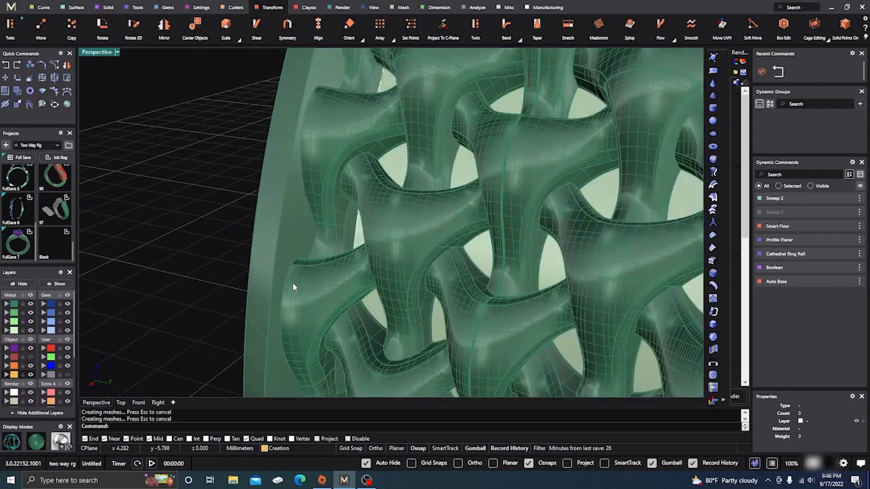
pyautogui.scroll(-10, 328, 289)
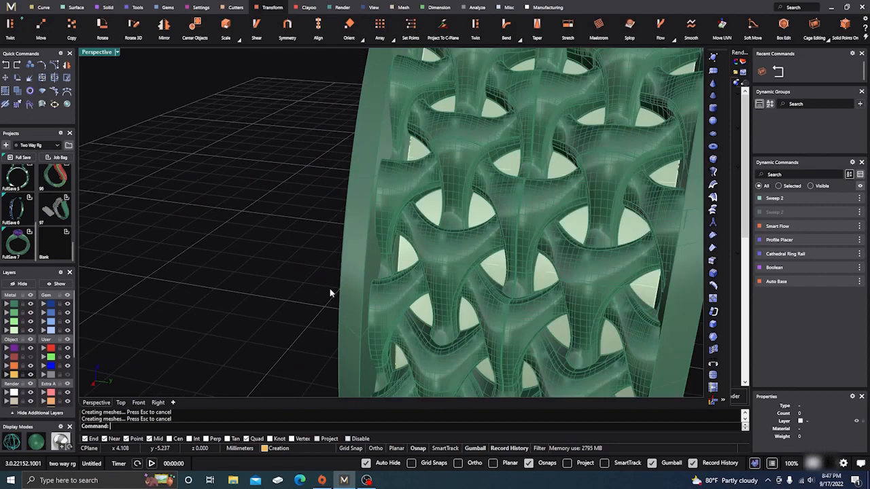
pyautogui.scroll(-8, 336, 302)
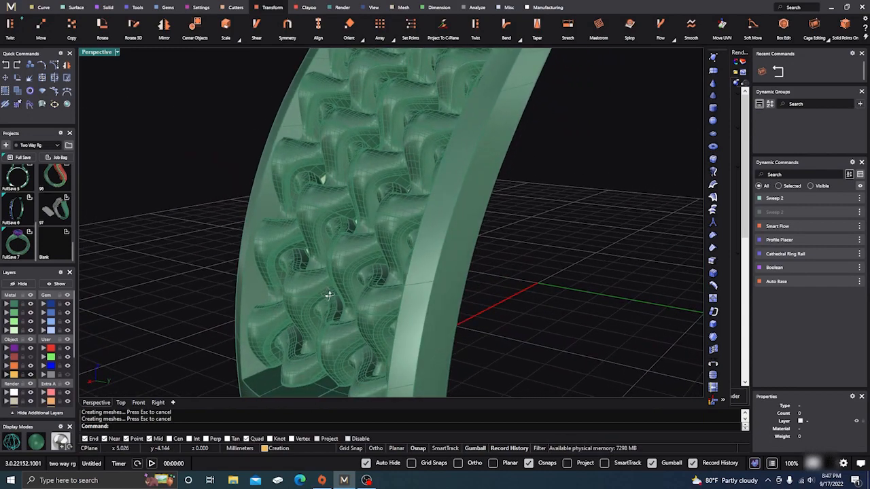
pyautogui.scroll(5, 326, 336)
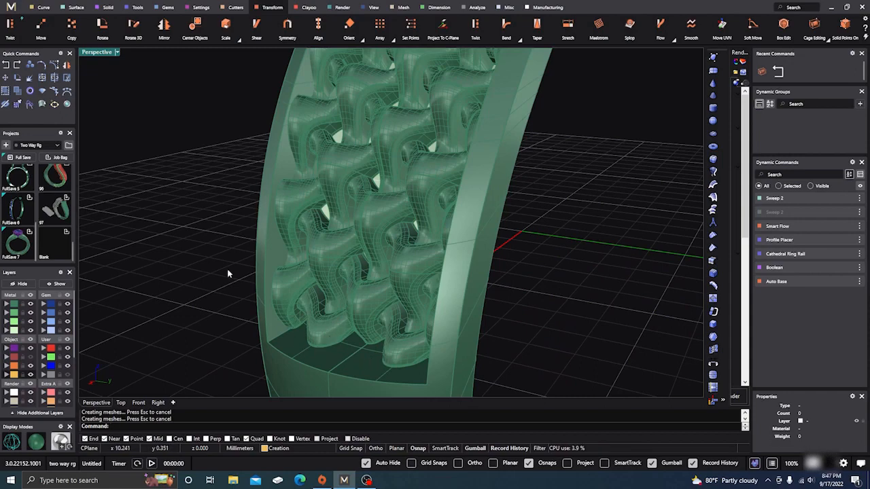
pyautogui.scroll(-7, 225, 275)
pyautogui.moveTo(221, 284); pyautogui.dragTo(252, 332, button='right')
pyautogui.scroll(5, 269, 319)
pyautogui.scroll(3, 264, 319)
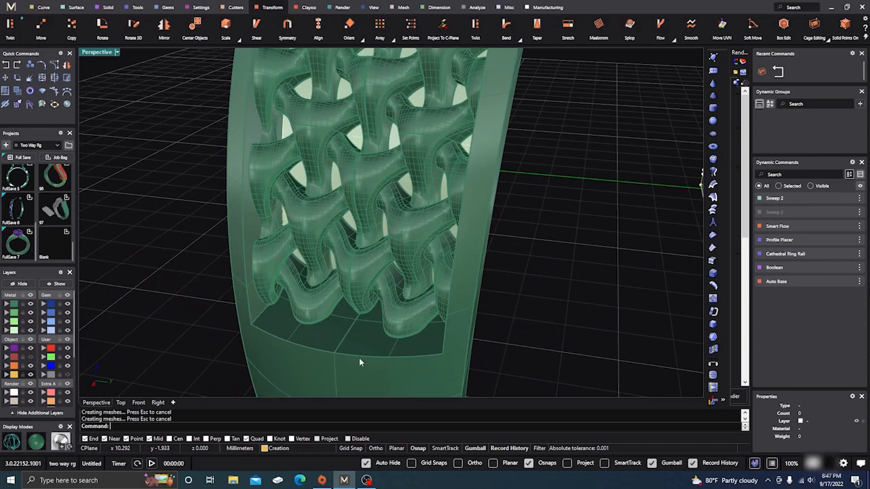
pyautogui.scroll(-10, 282, 327)
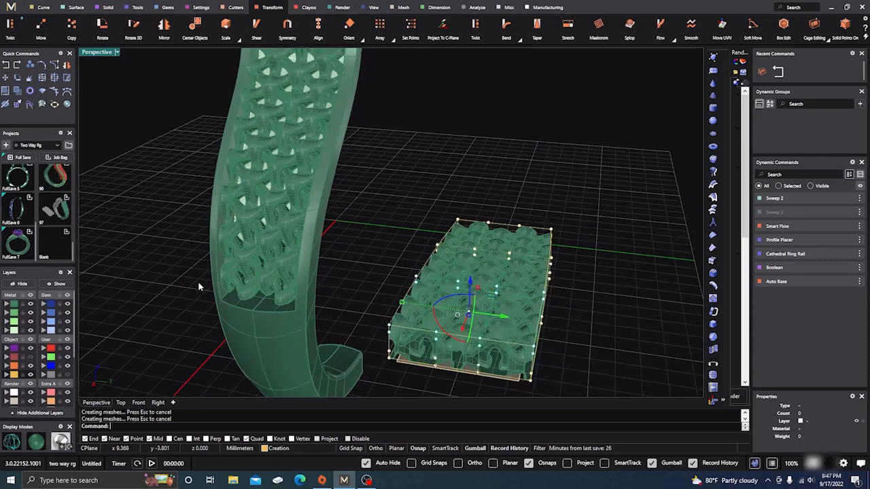
# Step: Select only the upper middle cage points at the flat pattern's thick end and raise them to crown its centre
pyautogui.scroll(2, 430, 371)
pyautogui.moveTo(429, 372); pyautogui.dragTo(427, 370, button='right')
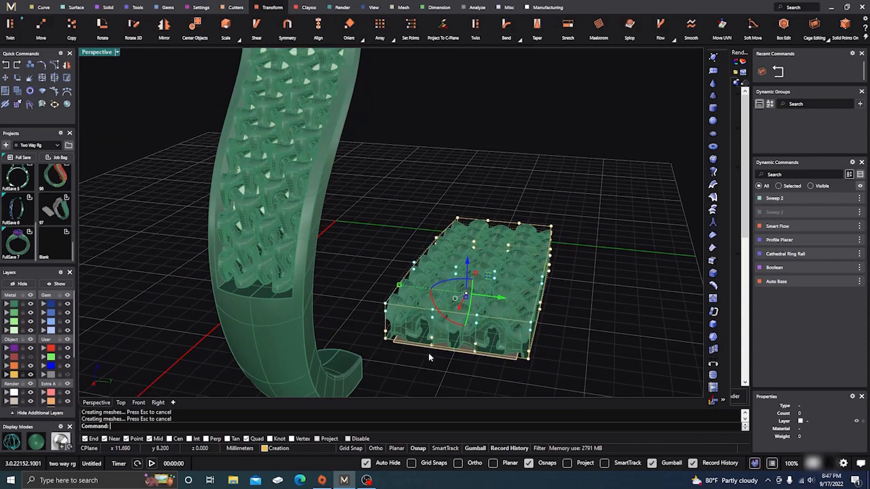
pyautogui.click(431, 361)
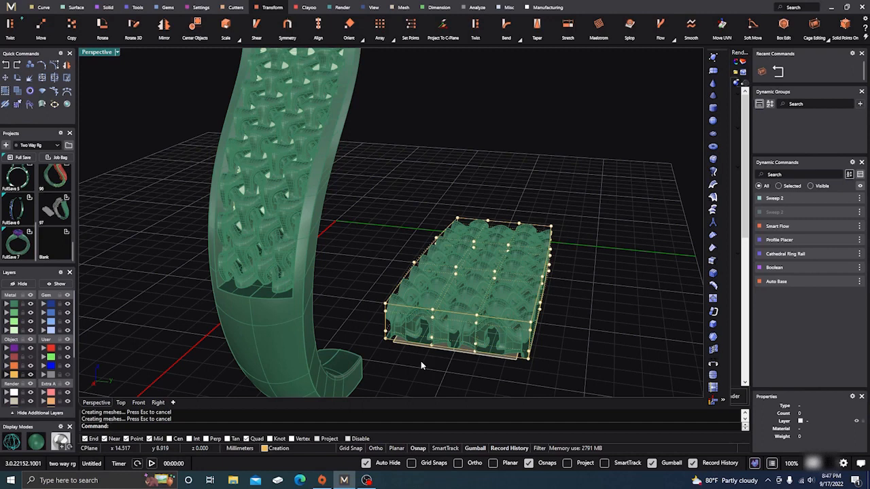
pyautogui.moveTo(416, 366); pyautogui.dragTo(489, 305)
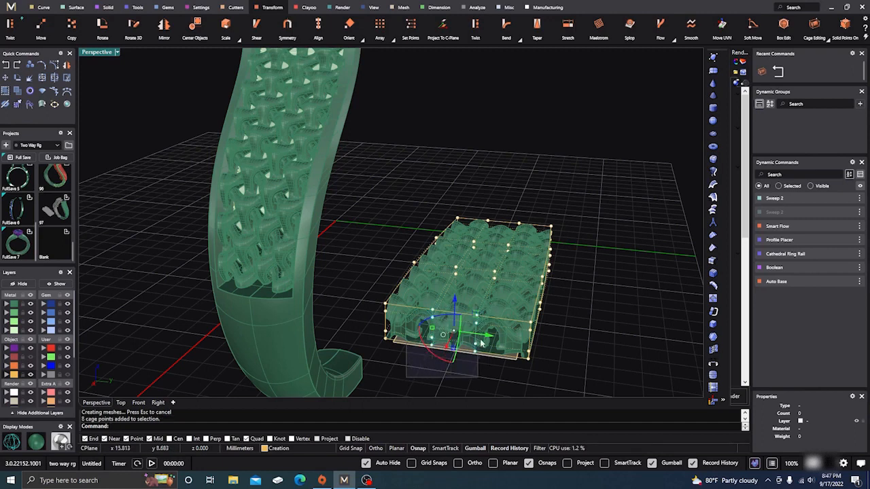
pyautogui.keyDown('ctrl'); pyautogui.moveTo(481, 343); pyautogui.dragTo(489, 343); pyautogui.keyUp('ctrl')
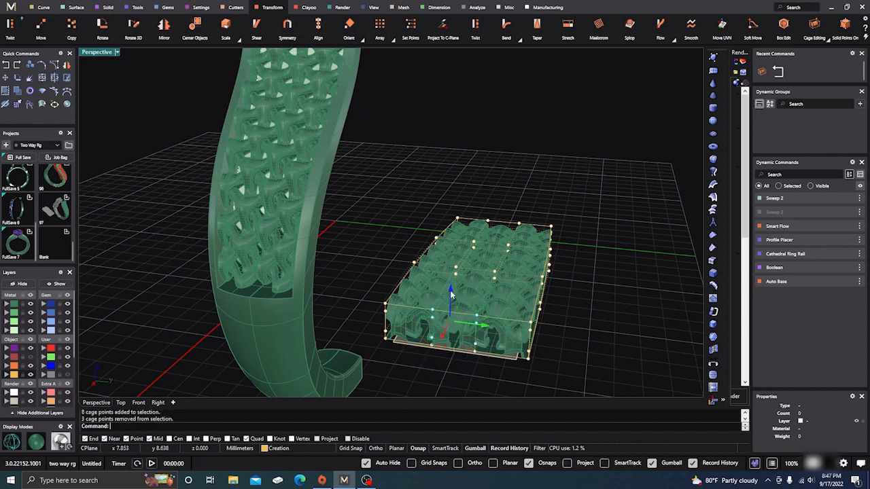
pyautogui.moveTo(450, 292); pyautogui.dragTo(453, 284)
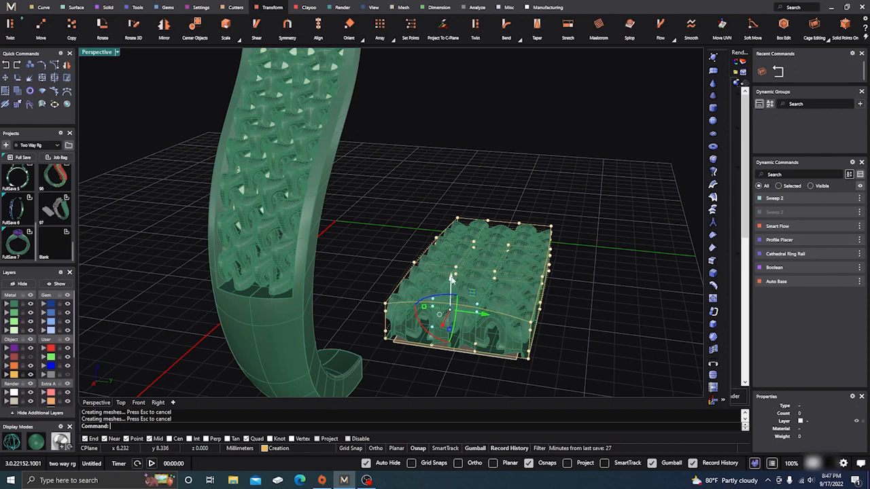
pyautogui.moveTo(451, 280); pyautogui.dragTo(452, 270)
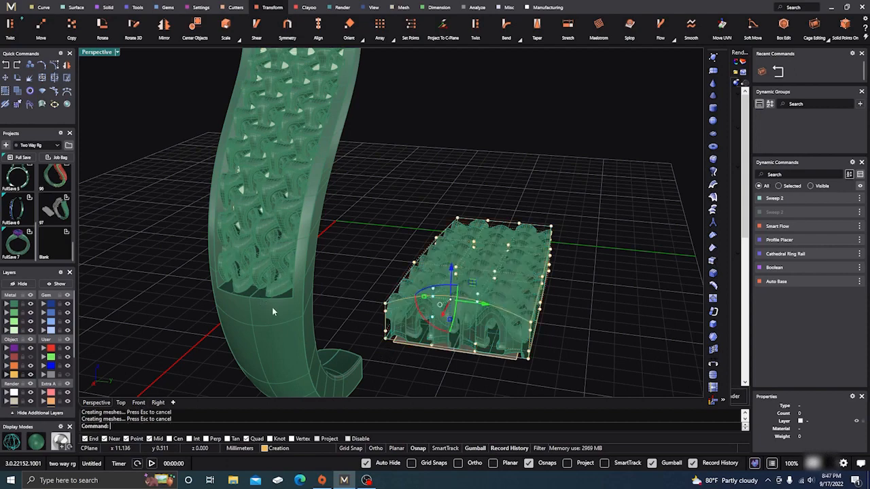
# Step: Check the crowned pattern at the recess's lower end and raise the selected middle cage points slightly further
pyautogui.scroll(3, 272, 308)
pyautogui.scroll(3, 311, 355)
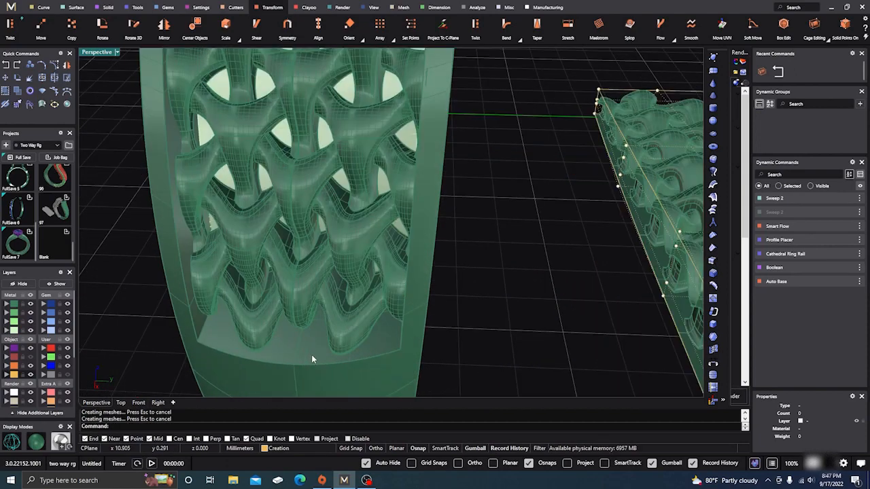
pyautogui.scroll(-5, 311, 355)
pyautogui.moveTo(388, 327); pyautogui.dragTo(382, 296, button='right')
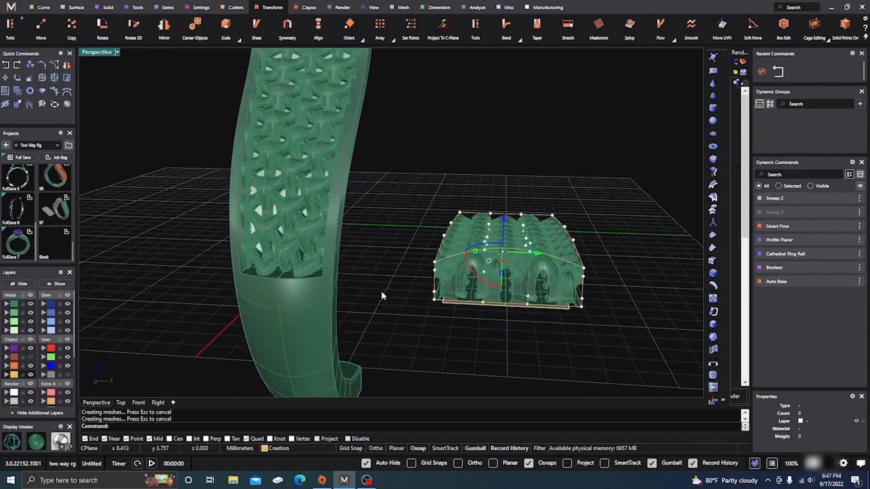
pyautogui.moveTo(504, 219); pyautogui.dragTo(504, 215)
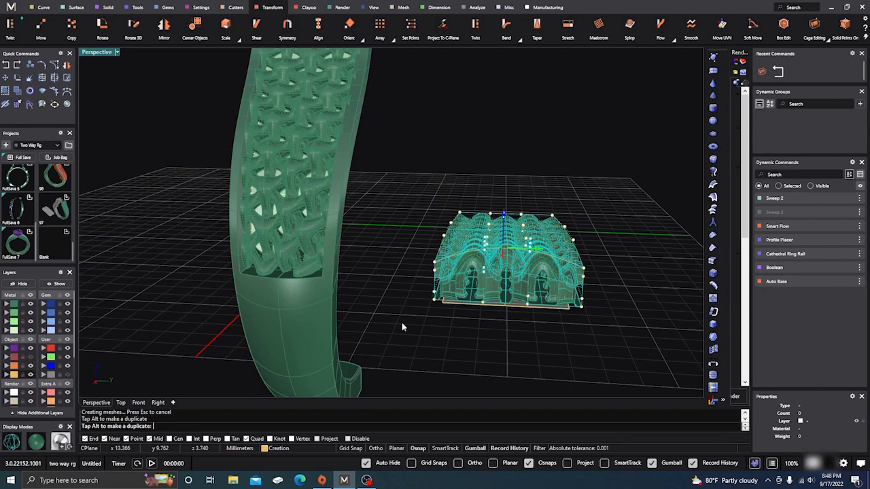
pyautogui.moveTo(401, 325); pyautogui.dragTo(401, 322)
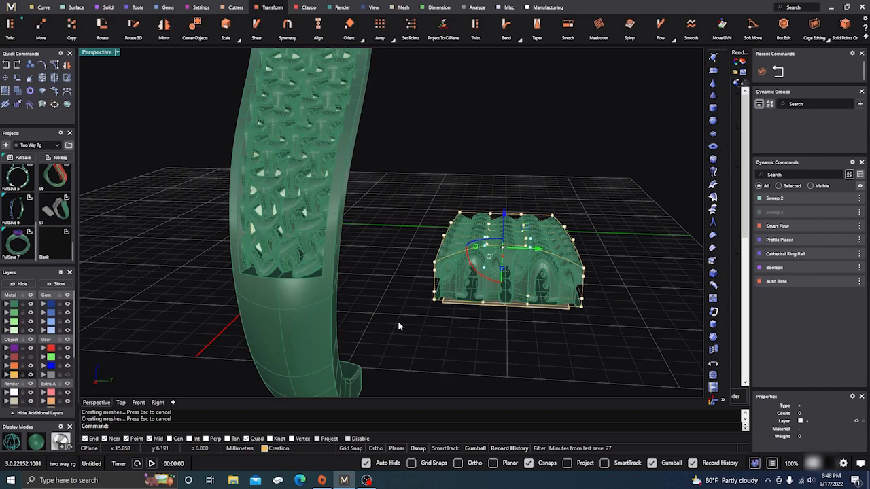
# Step: Examine the crowned pattern at the recess's lower end, along the ring's face and in side profile
pyautogui.moveTo(382, 301); pyautogui.dragTo(384, 325, button='right')
pyautogui.scroll(5, 323, 344)
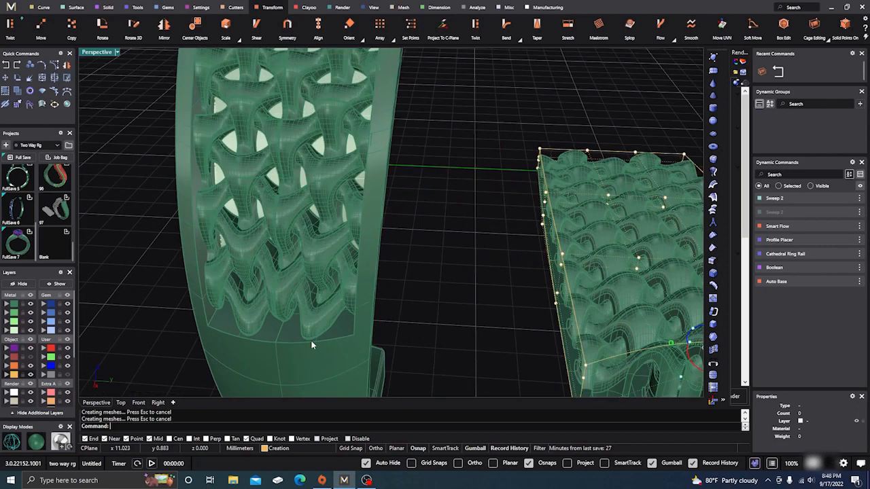
pyautogui.scroll(-6, 312, 345)
pyautogui.moveTo(313, 345); pyautogui.dragTo(337, 327, button='right')
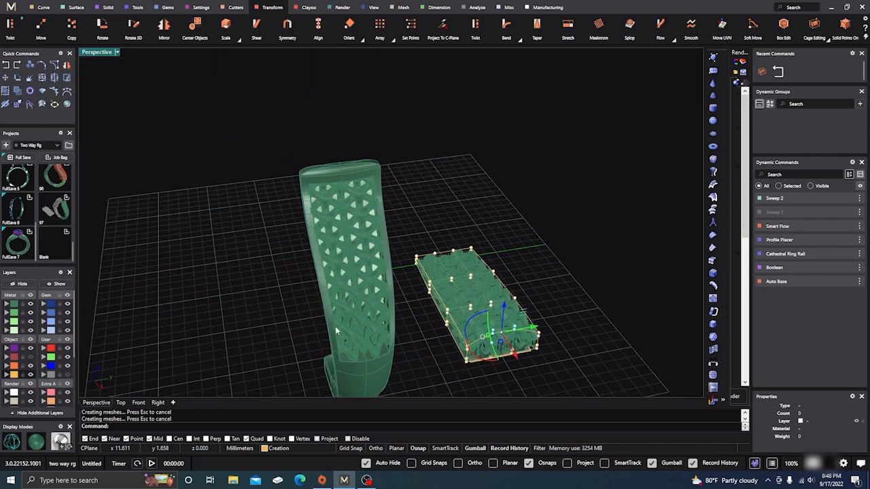
pyautogui.moveTo(361, 292); pyautogui.dragTo(258, 219, button='right')
pyautogui.scroll(6, 341, 265)
pyautogui.scroll(-6, 258, 223)
pyautogui.moveTo(352, 314); pyautogui.dragTo(207, 294, button='right')
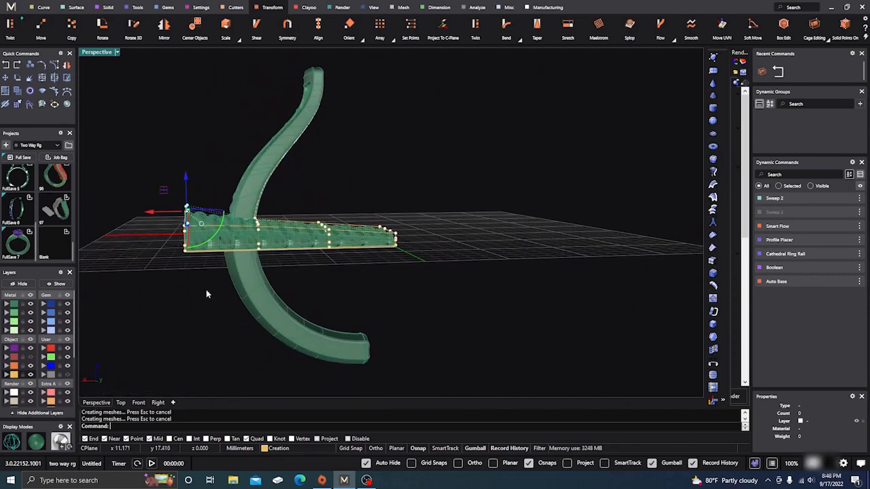
# Step: Select the upper cage points in the two columns nearest the flat pattern's thin end and lower them slightly in the Front view
pyautogui.click(138, 402)
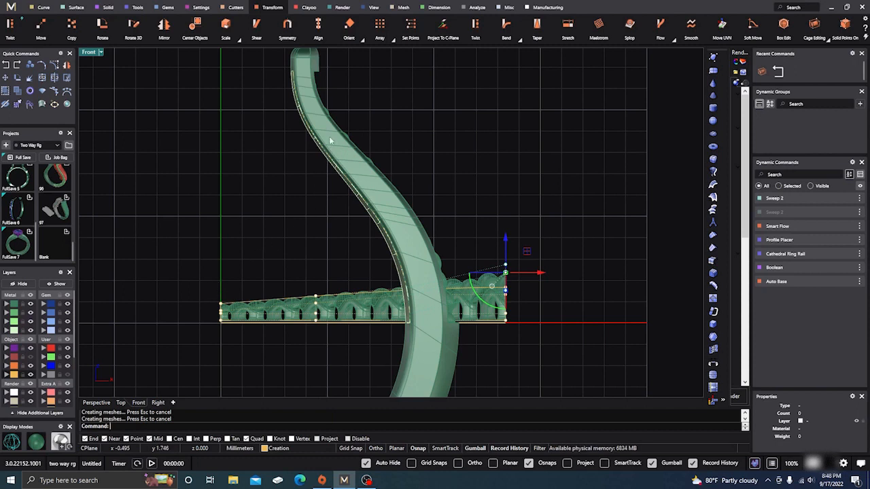
pyautogui.moveTo(212, 296); pyautogui.dragTo(338, 316)
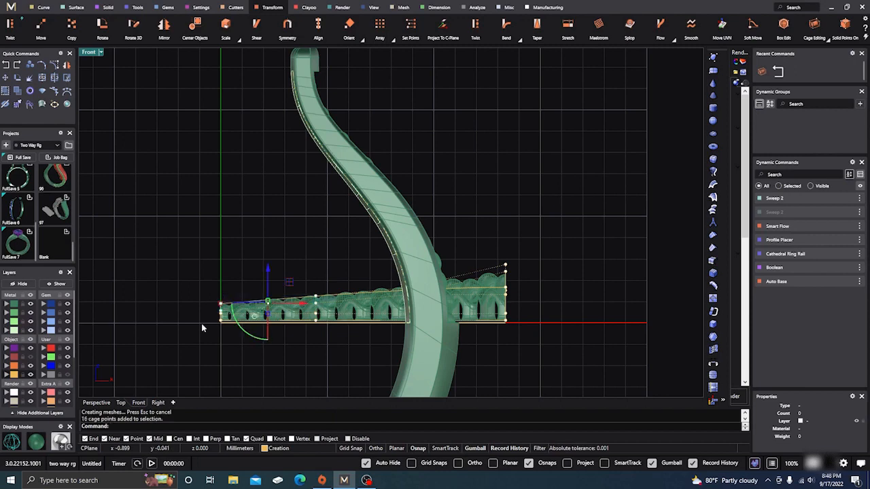
pyautogui.scroll(3, 214, 323)
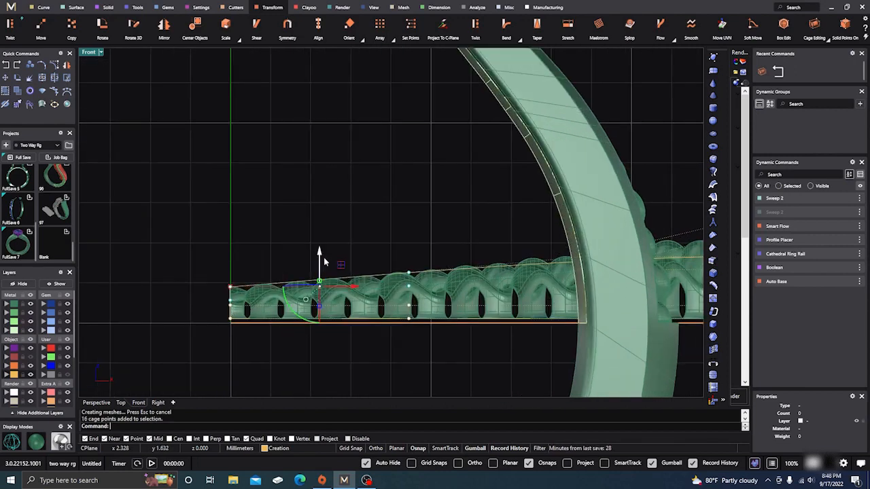
pyautogui.moveTo(320, 255); pyautogui.dragTo(321, 257)
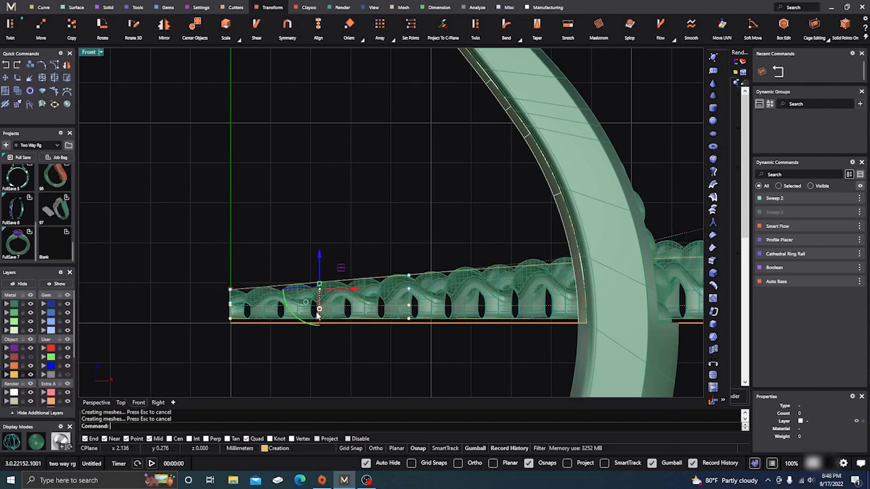
pyautogui.moveTo(404, 206); pyautogui.dragTo(381, 237, button='right')
pyautogui.scroll(-3, 381, 237)
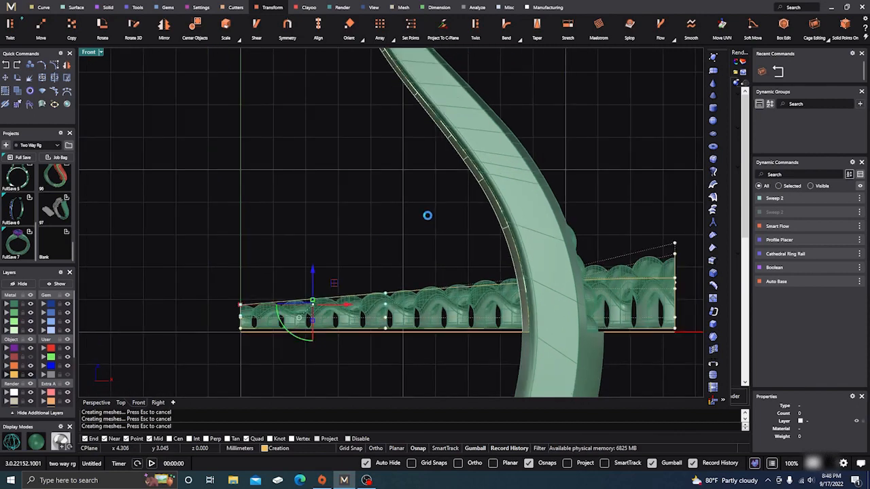
# Step: Examine the flowed pattern's height along the ring's recess and in side profile in the Perspective view
pyautogui.click(95, 403)
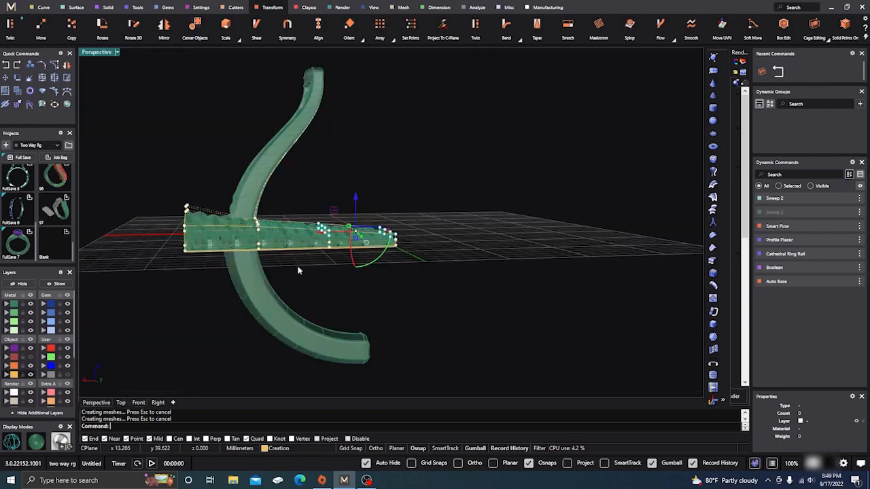
pyautogui.moveTo(374, 309); pyautogui.dragTo(543, 316, button='right')
pyautogui.scroll(5, 358, 176)
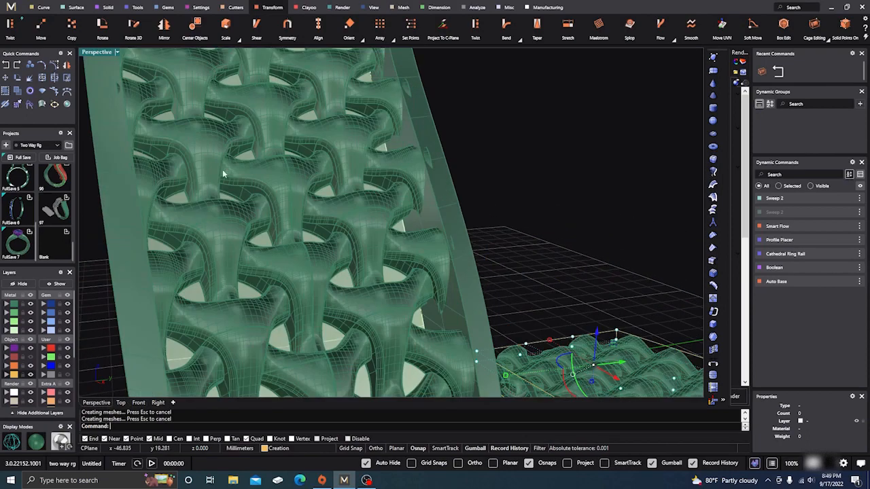
pyautogui.scroll(-5, 190, 173)
pyautogui.scroll(2, 299, 255)
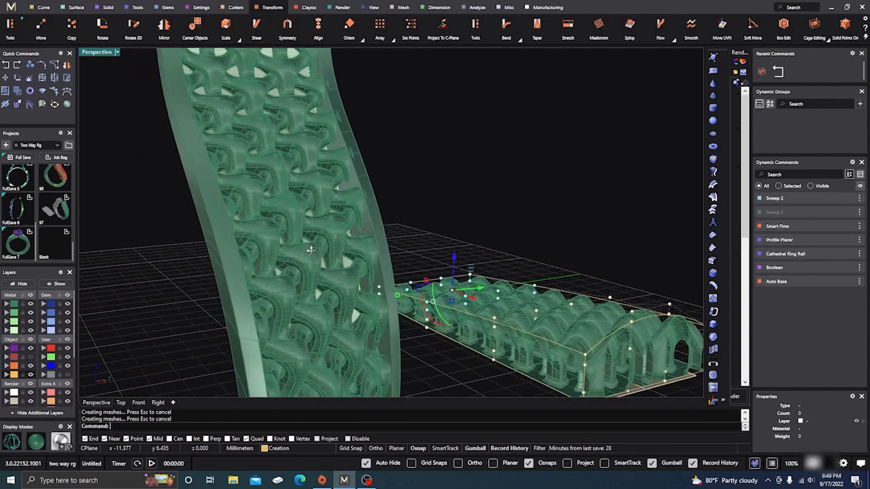
pyautogui.scroll(1, 310, 248)
pyautogui.moveTo(311, 249); pyautogui.dragTo(380, 239, button='right')
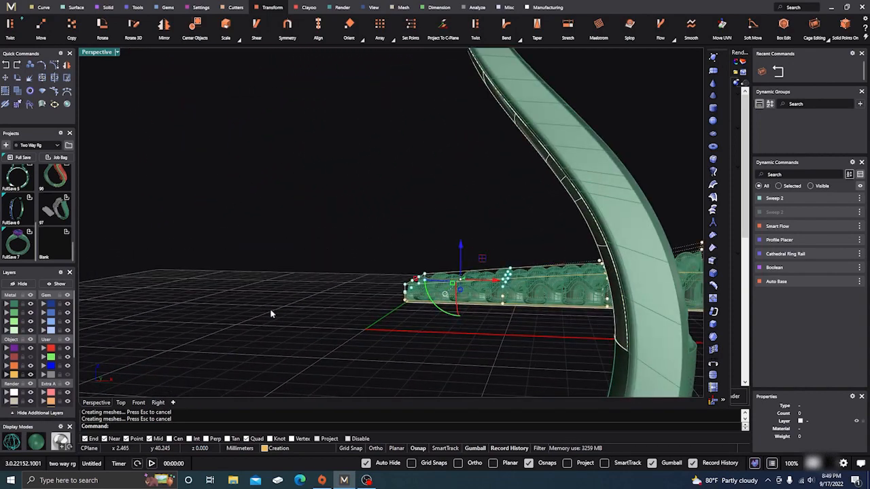
# Step: Select the upper cage points in the two middle columns of the flat pattern and lower them slightly in the Front view
pyautogui.click(139, 403)
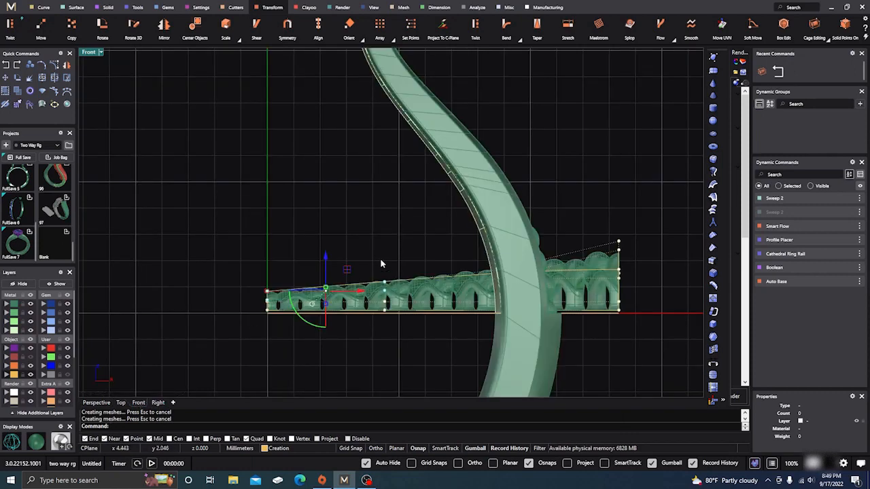
pyautogui.moveTo(371, 262); pyautogui.dragTo(524, 294)
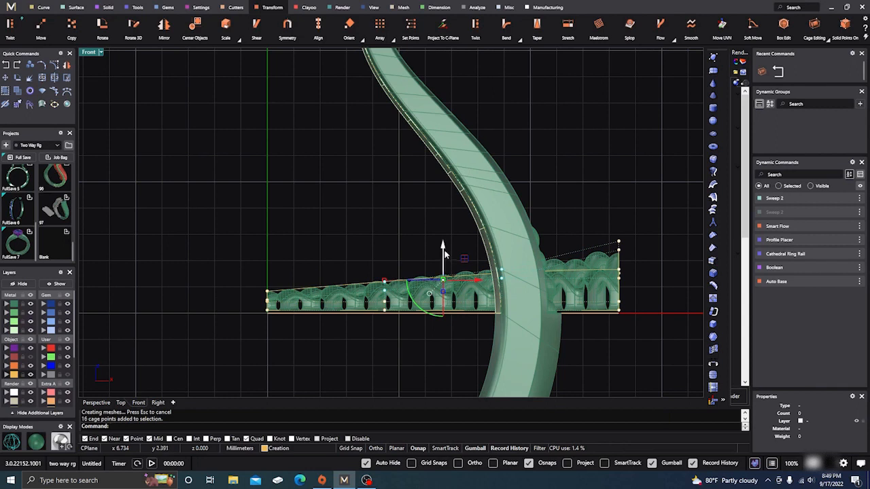
pyautogui.moveTo(444, 249); pyautogui.dragTo(445, 253)
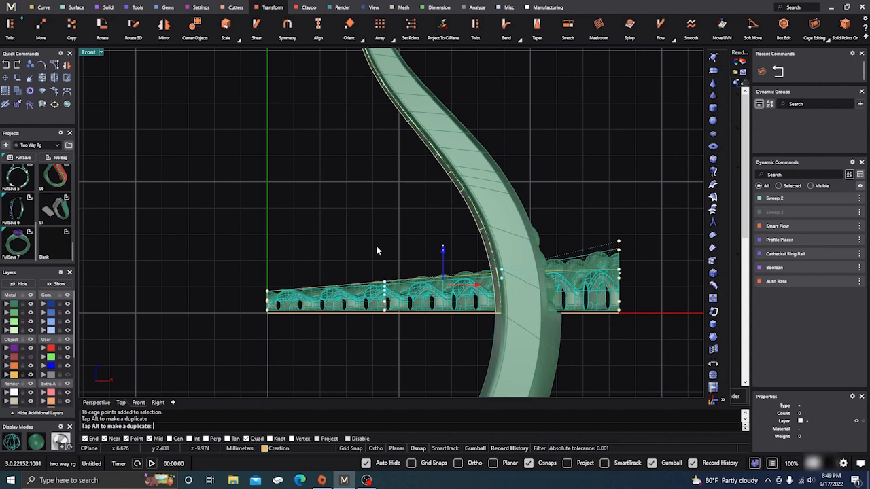
pyautogui.moveTo(401, 264); pyautogui.dragTo(595, 234)
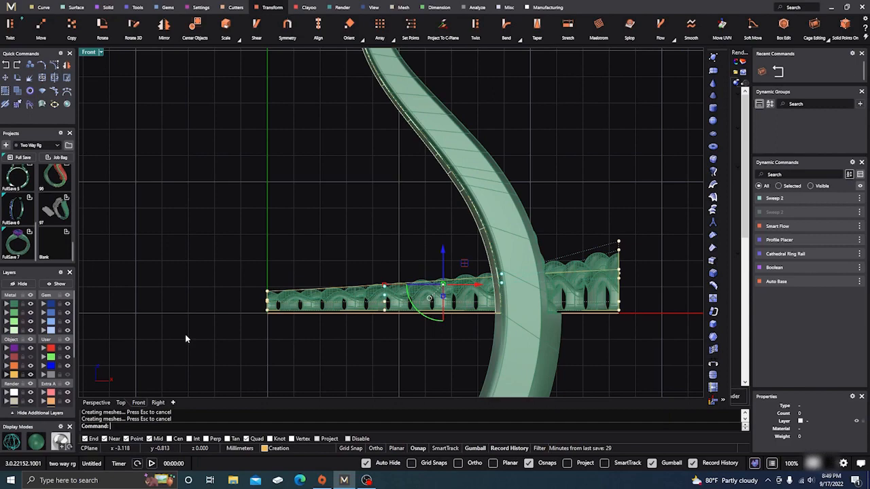
pyautogui.moveTo(283, 353); pyautogui.dragTo(264, 356, button='right')
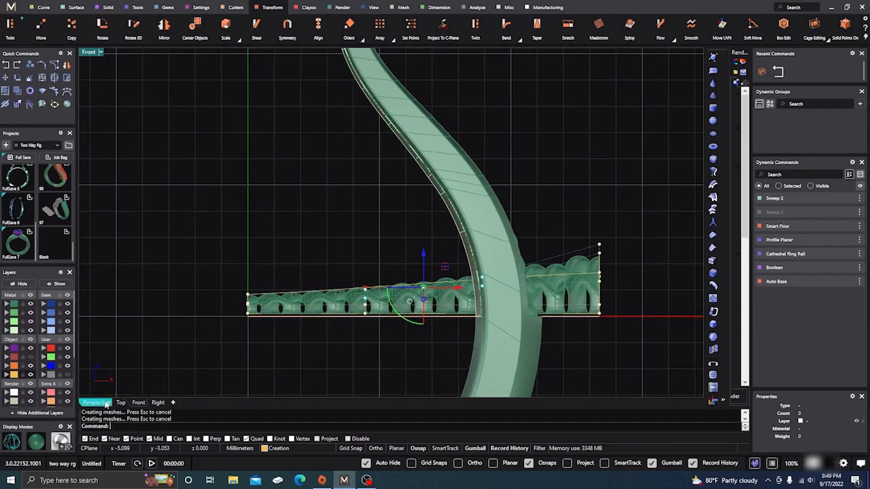
# Step: Inspect the flowed pattern in the Perspective view from the recess's upper end to its lower edge
pyautogui.click(107, 404)
pyautogui.moveTo(374, 274); pyautogui.dragTo(366, 297, button='right')
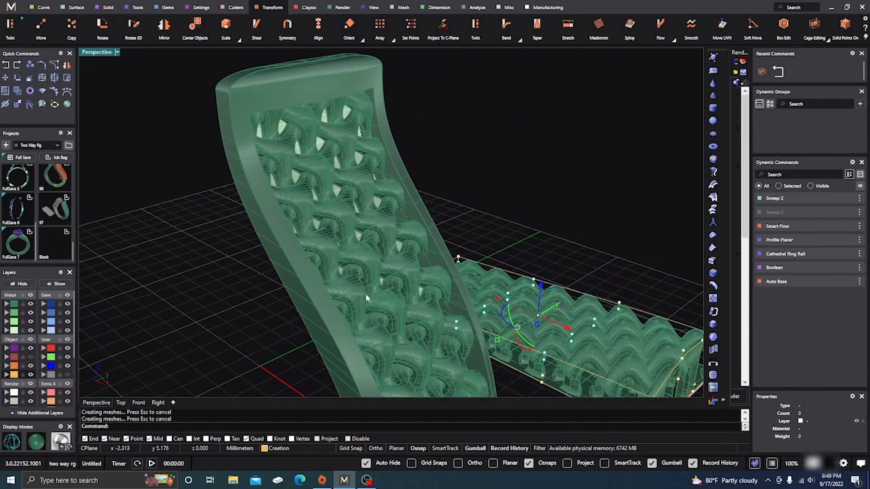
pyautogui.scroll(5, 412, 285)
pyautogui.scroll(-3, 421, 285)
pyautogui.moveTo(422, 285); pyautogui.dragTo(435, 327, button='right')
pyautogui.scroll(-4, 441, 284)
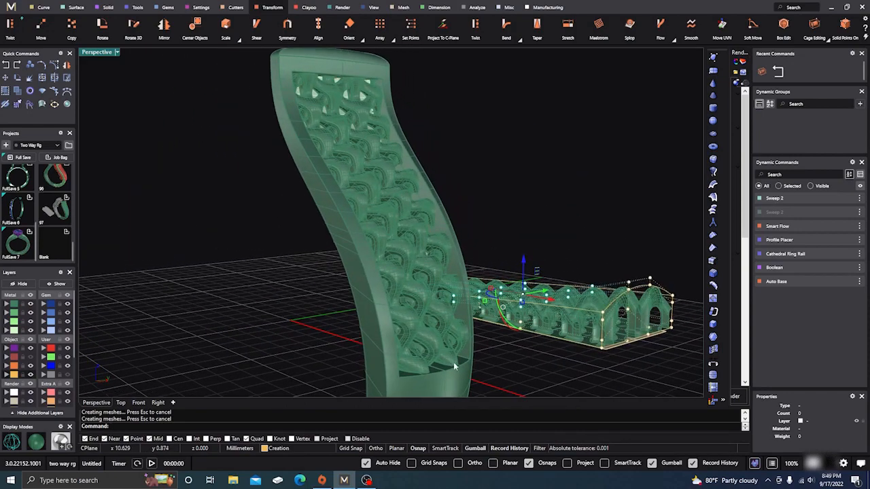
pyautogui.scroll(-5, 429, 264)
pyautogui.moveTo(439, 297); pyautogui.dragTo(413, 309, button='right')
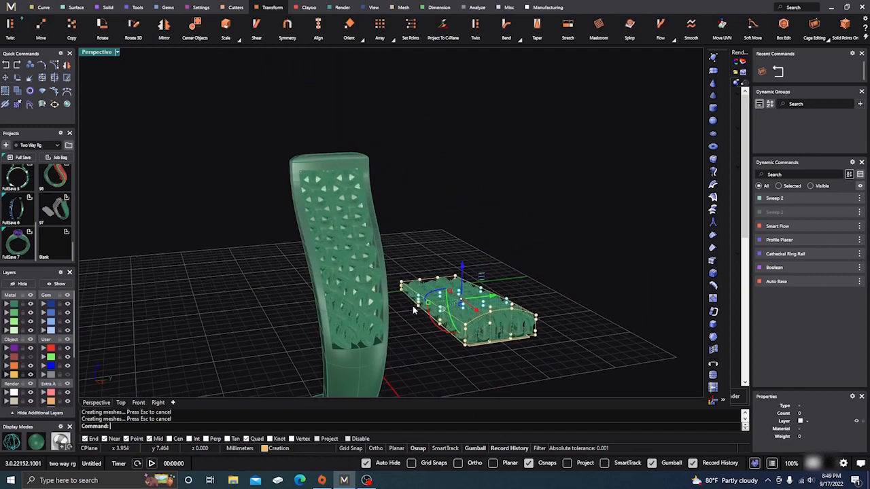
# Step: Turn off the cage points and delete the control cage around the flat pattern
pyautogui.rightClick(457, 358)
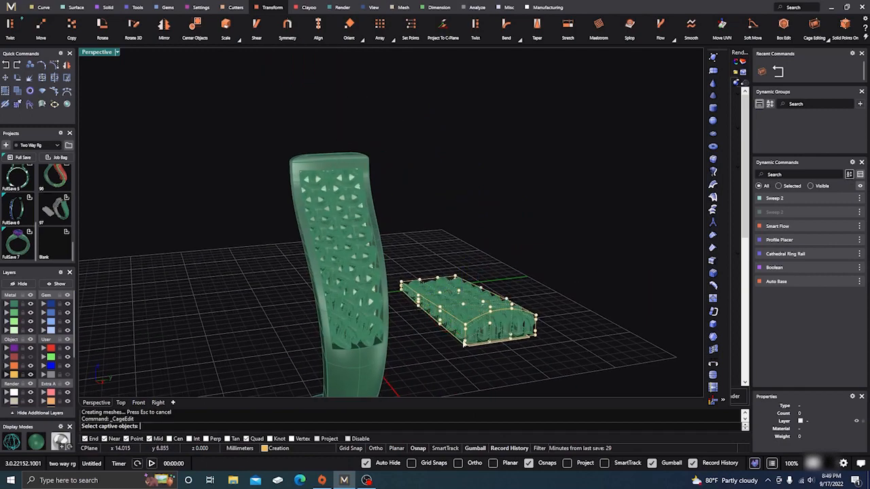
pyautogui.rightClick(550, 265)
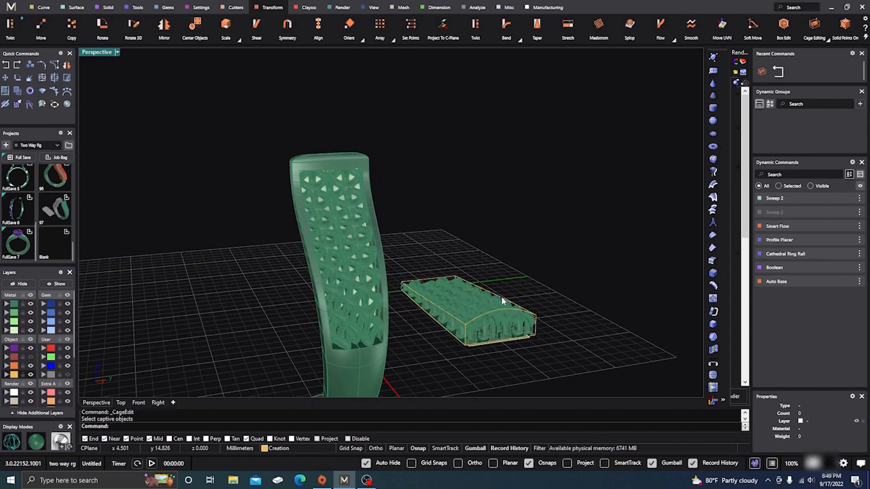
pyautogui.click(421, 282)
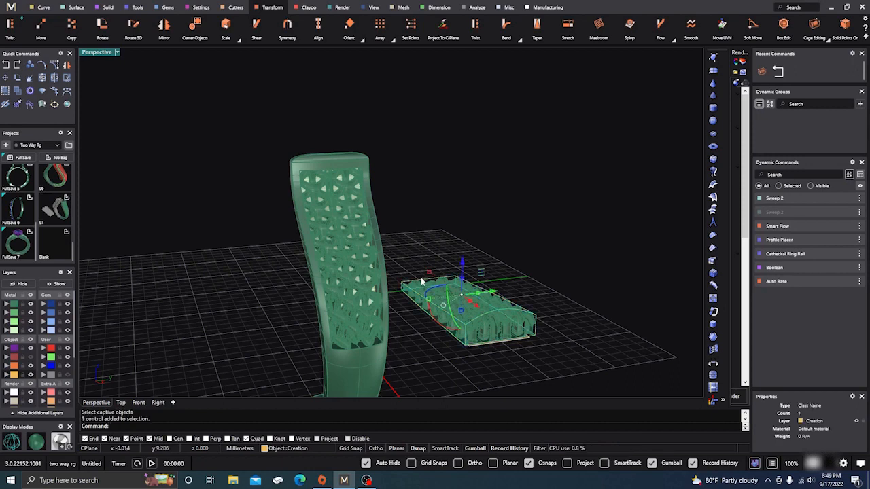
pyautogui.press('Delete')
# Step: Select the whole flat woven pattern with its base surface and curve and move them to the hidden User 04 layer
pyautogui.moveTo(474, 263); pyautogui.dragTo(536, 297, button='right')
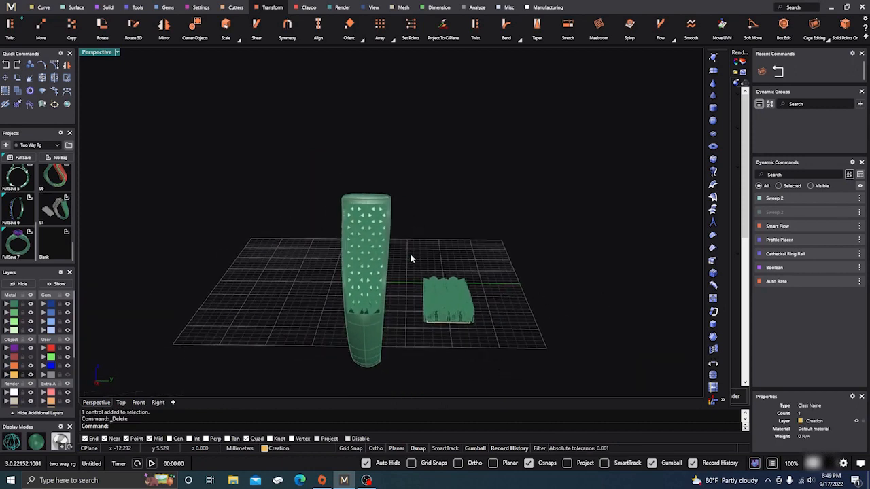
pyautogui.moveTo(411, 258); pyautogui.dragTo(462, 338)
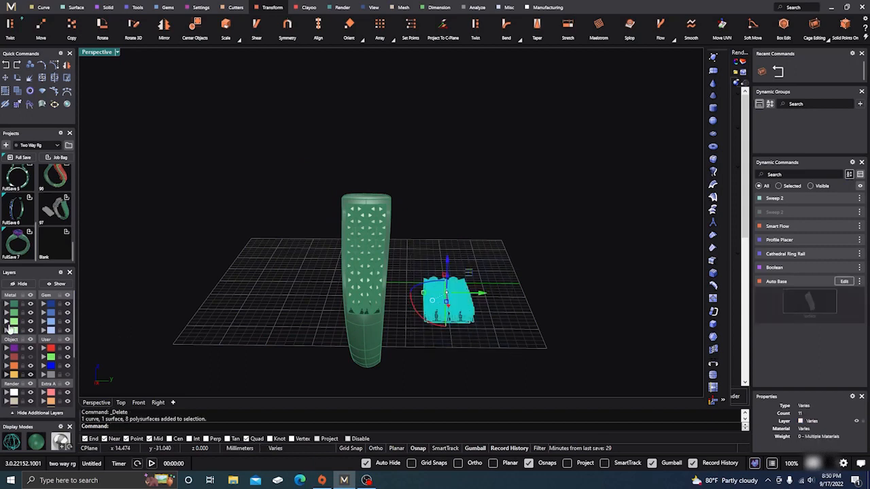
pyautogui.click(49, 374)
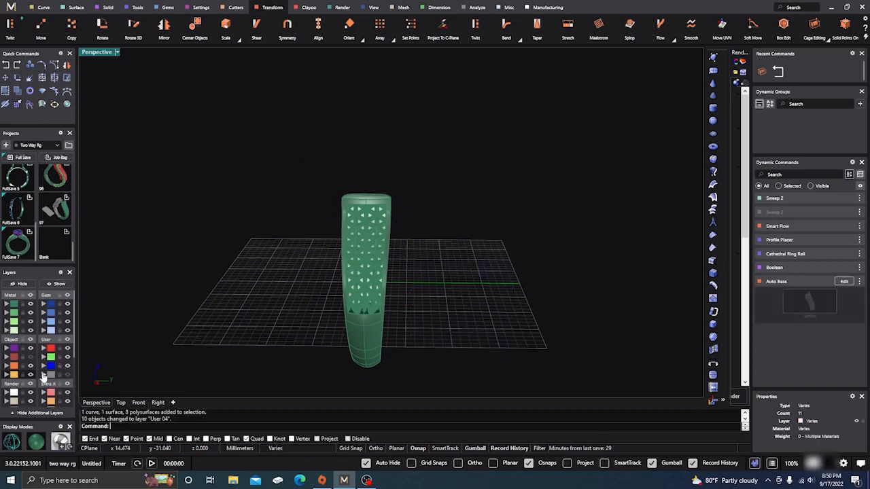
# Step: Select the open target surface beneath the flowed pattern on the ring and move it to the User 04 layer
pyautogui.moveTo(165, 320); pyautogui.dragTo(198, 328, button='right')
pyautogui.scroll(6, 304, 318)
pyautogui.scroll(4, 412, 259)
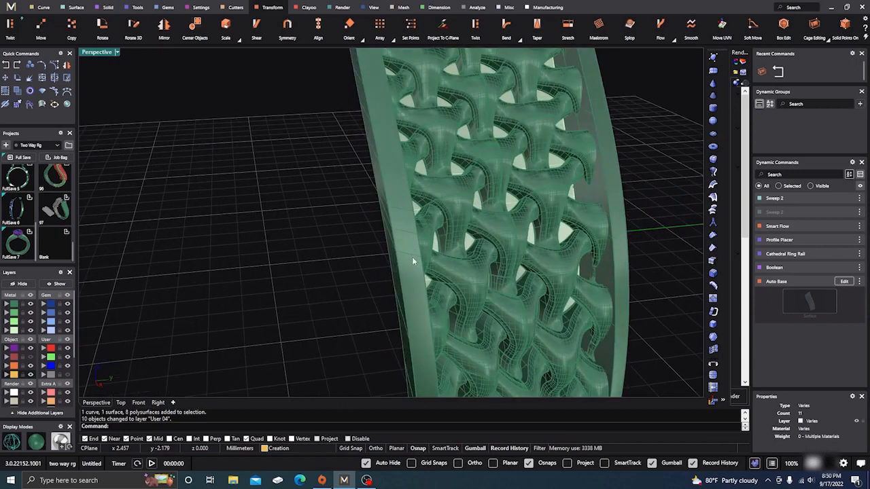
pyautogui.click(479, 208)
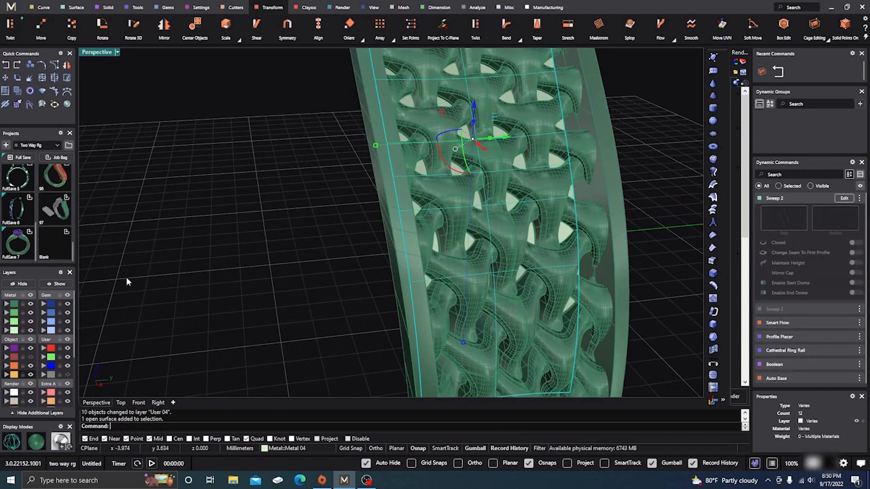
pyautogui.click(44, 376)
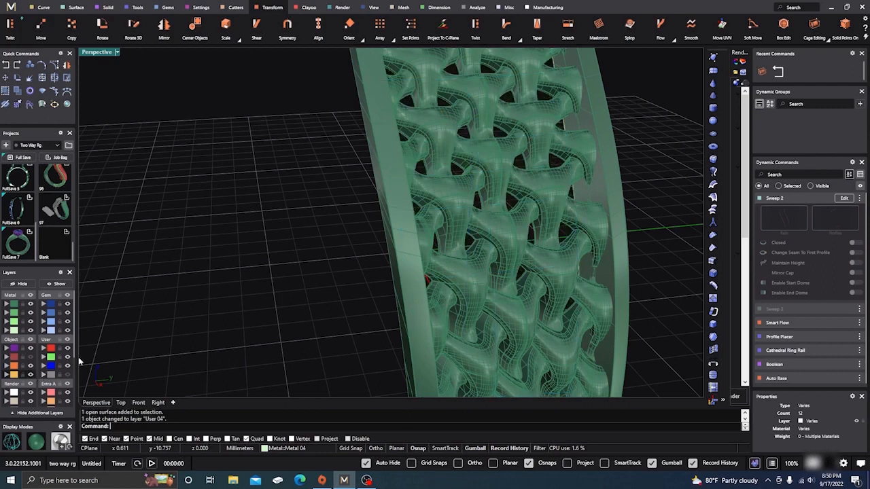
# Step: Try to mirror the half ring and its woven pattern as a copy about a plane starting at 0,0,0
pyautogui.scroll(-5, 258, 295)
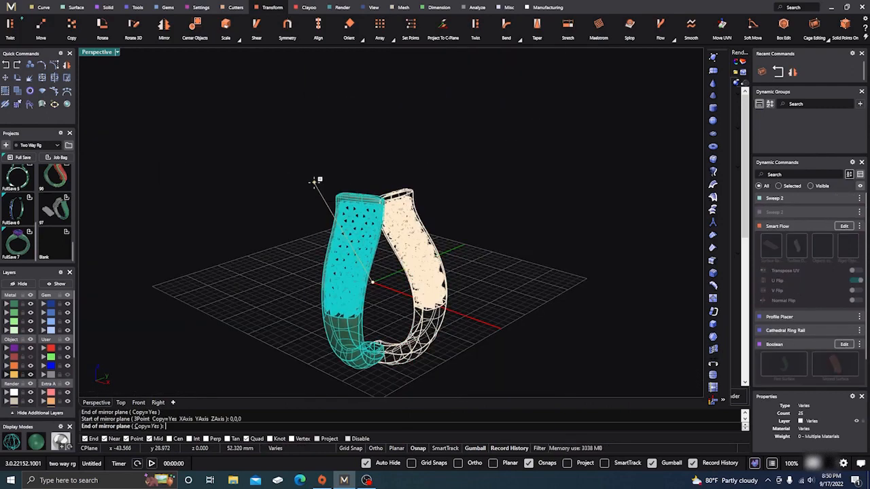
pyautogui.press('Escape')
pyautogui.moveTo(306, 284); pyautogui.dragTo(319, 287, button='right')
pyautogui.moveTo(230, 301); pyautogui.dragTo(340, 301, button='right')
# Step: Explode the half ring's closed polysurface into separate surfaces and clear the selection
pyautogui.scroll(5, 413, 344)
pyautogui.scroll(-5, 355, 292)
pyautogui.click(355, 292)
pyautogui.scroll(6, 364, 311)
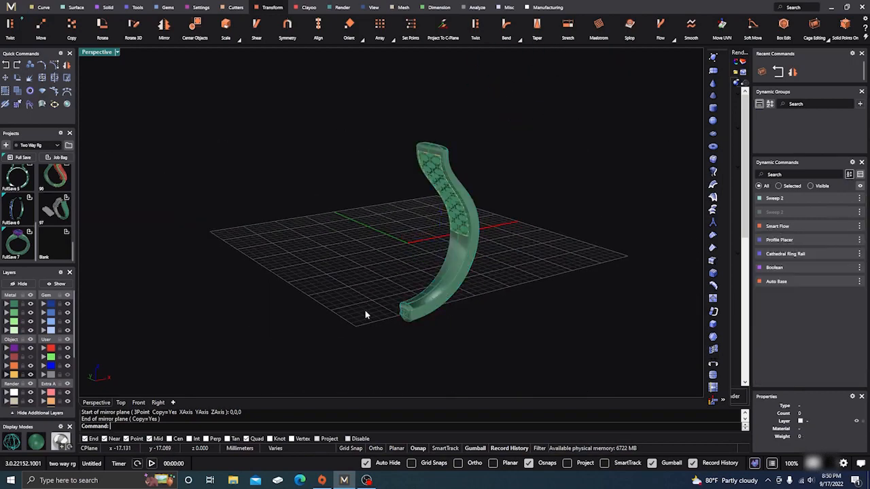
pyautogui.click(423, 290)
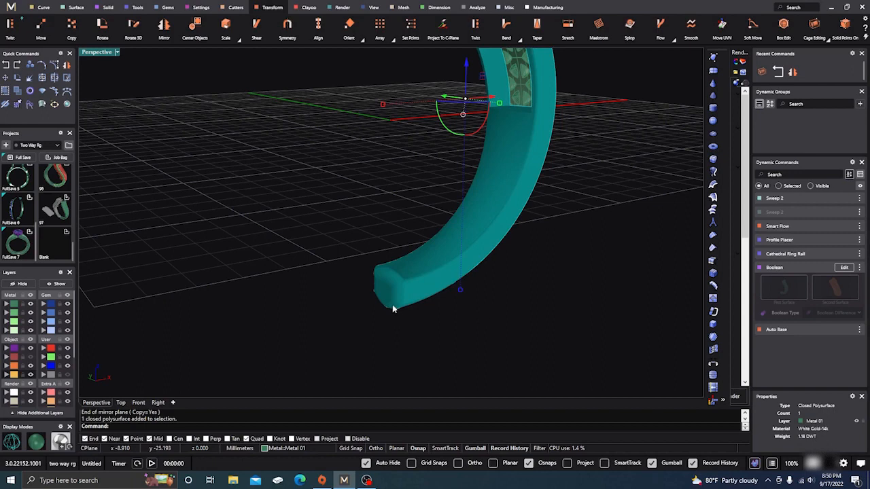
pyautogui.click(480, 354)
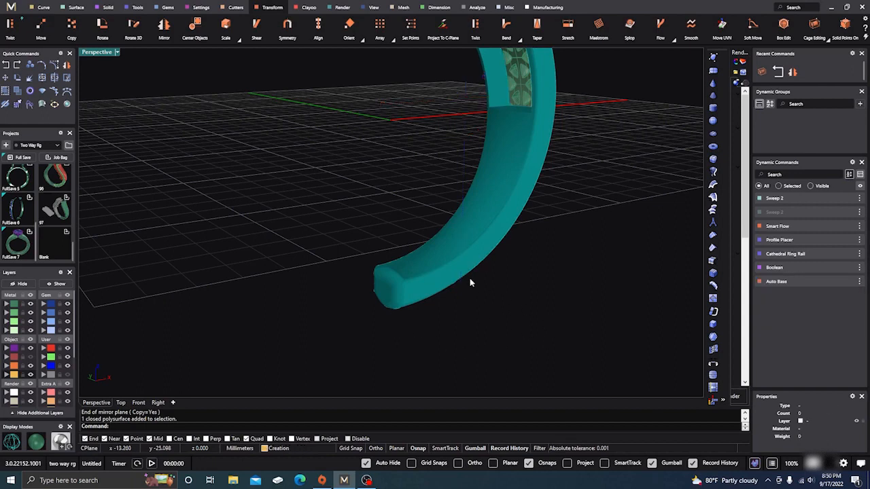
pyautogui.click(425, 279)
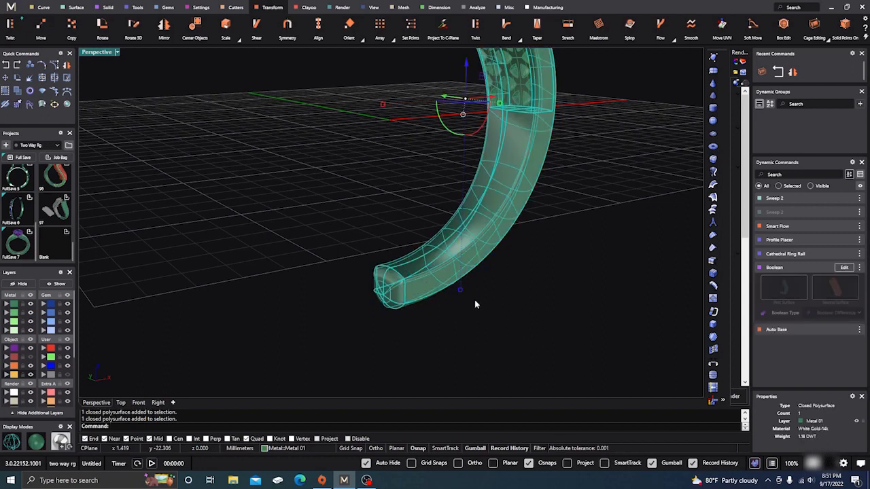
pyautogui.click(430, 320)
pyautogui.click(416, 292)
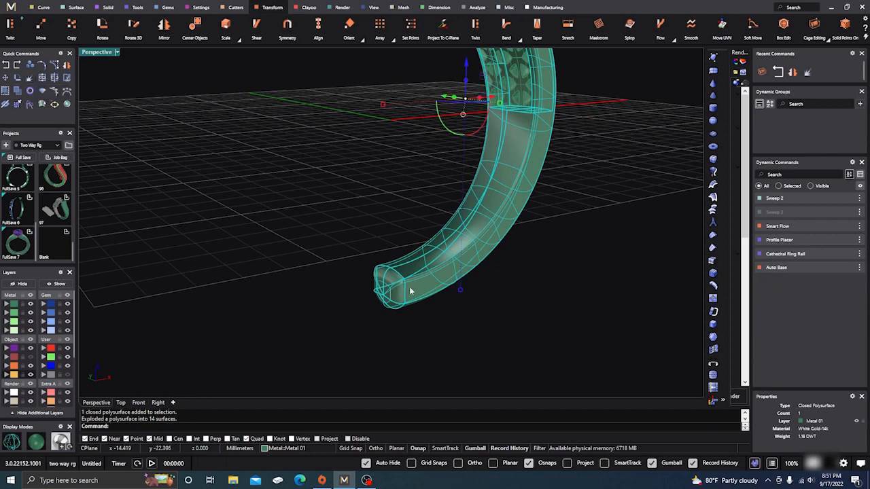
pyautogui.press('Escape')
# Step: Delete the small surfaces capping the half ring's lower end, keeping the long side surface
pyautogui.click(382, 288)
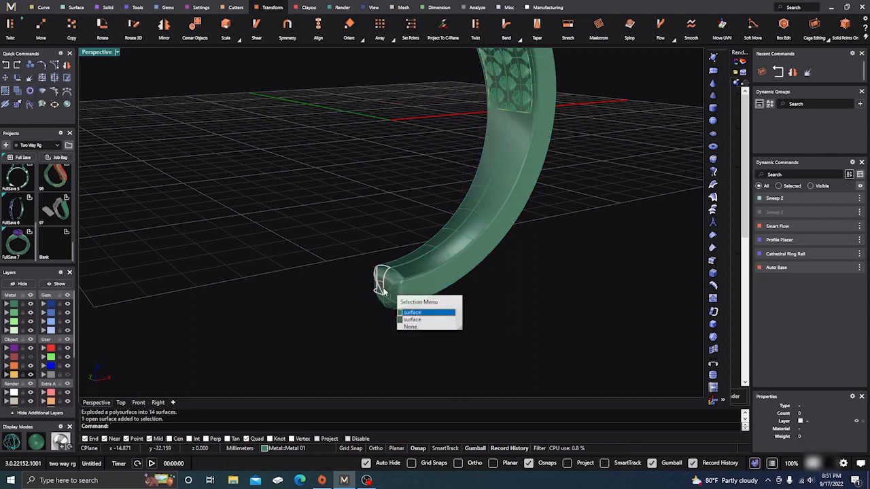
pyautogui.rightClick(368, 349)
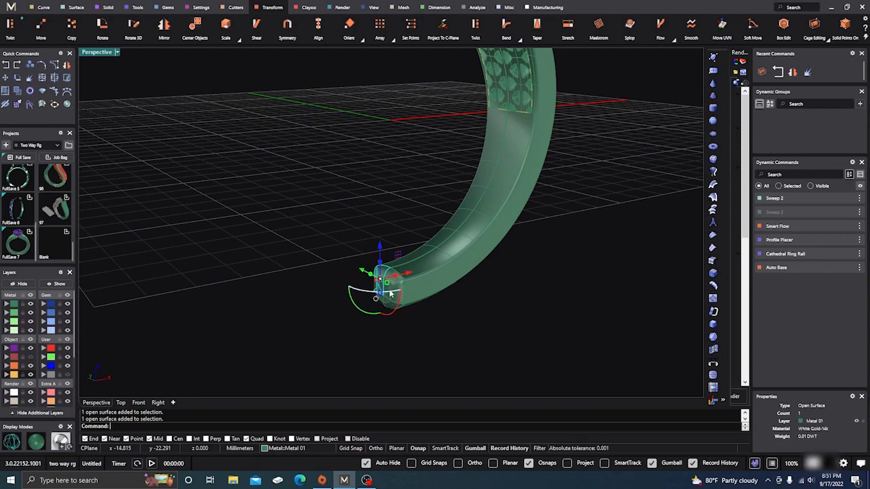
pyautogui.scroll(7, 389, 286)
pyautogui.keyDown('shift'); pyautogui.click(385, 331); pyautogui.keyUp('shift')
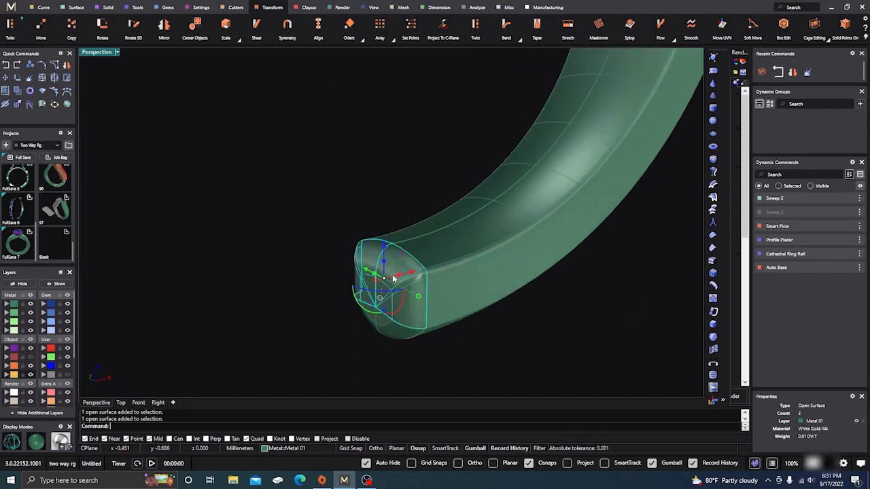
pyautogui.keyDown('shift'); pyautogui.click(383, 331); pyautogui.keyUp('shift')
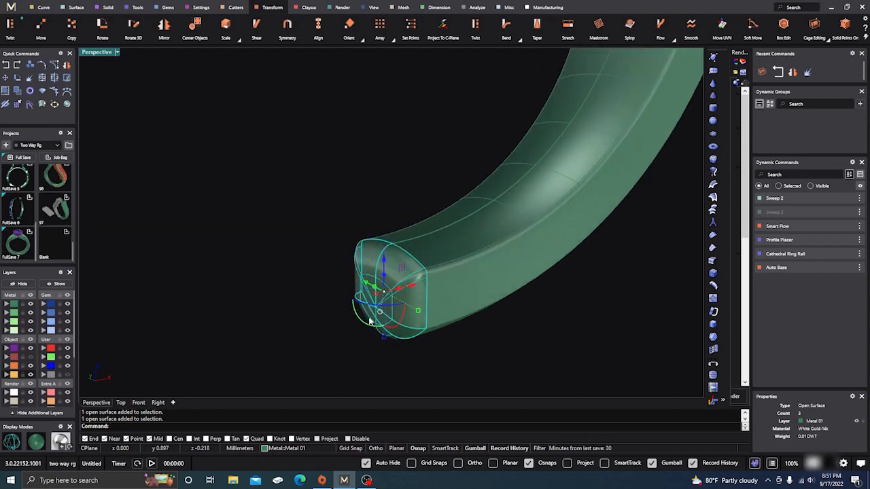
pyautogui.keyDown('shift'); pyautogui.click(369, 320); pyautogui.keyUp('shift')
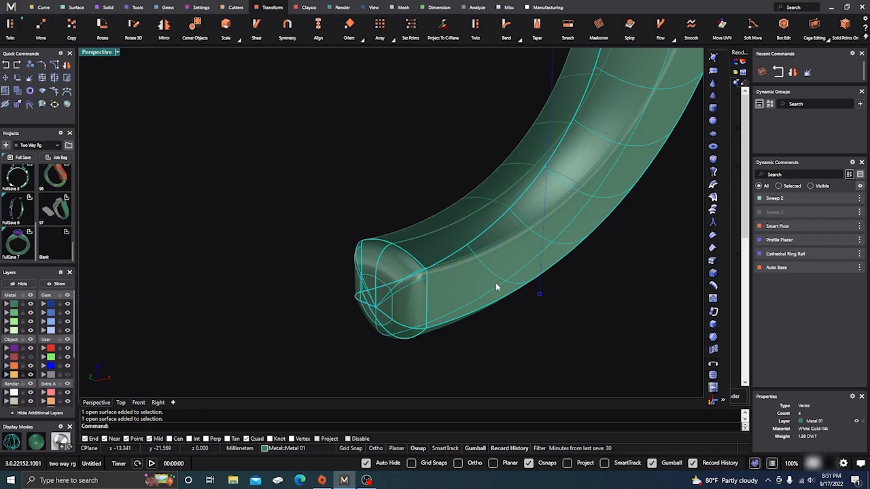
pyautogui.keyDown('ctrl'); pyautogui.click(467, 300); pyautogui.keyUp('ctrl')
pyautogui.press('Delete')
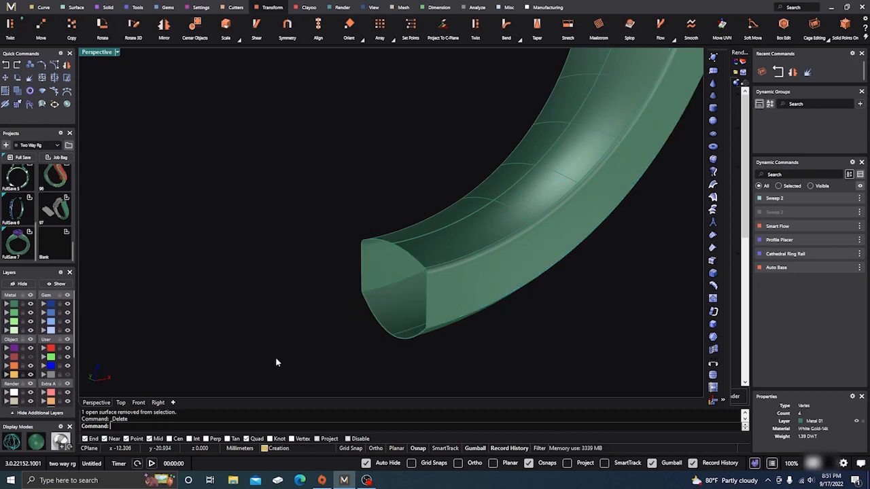
# Step: Mirror the open half ring together with its woven pattern using the parametric Mirror with only YMirror on
pyautogui.moveTo(275, 356); pyautogui.dragTo(371, 322, button='right')
pyautogui.scroll(-10, 266, 335)
pyautogui.scroll(-3, 370, 327)
pyautogui.moveTo(274, 179); pyautogui.dragTo(446, 352)
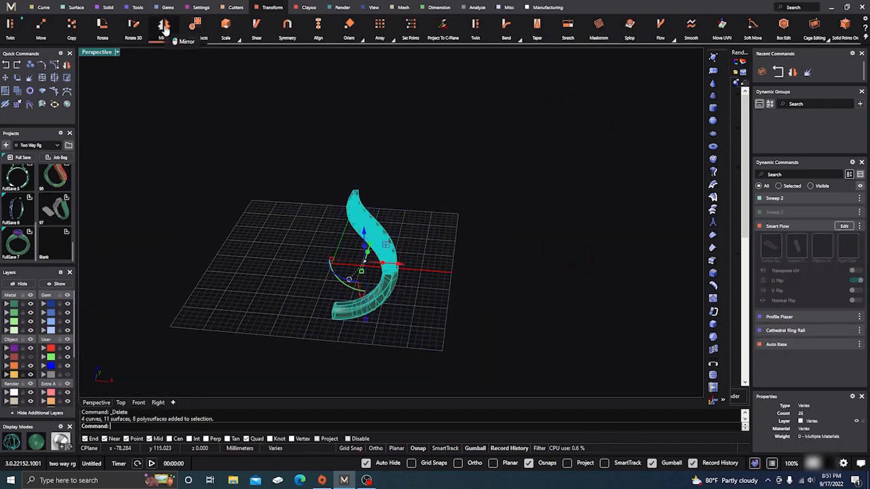
pyautogui.scroll(7, 166, 30)
pyautogui.scroll(3, 165, 31)
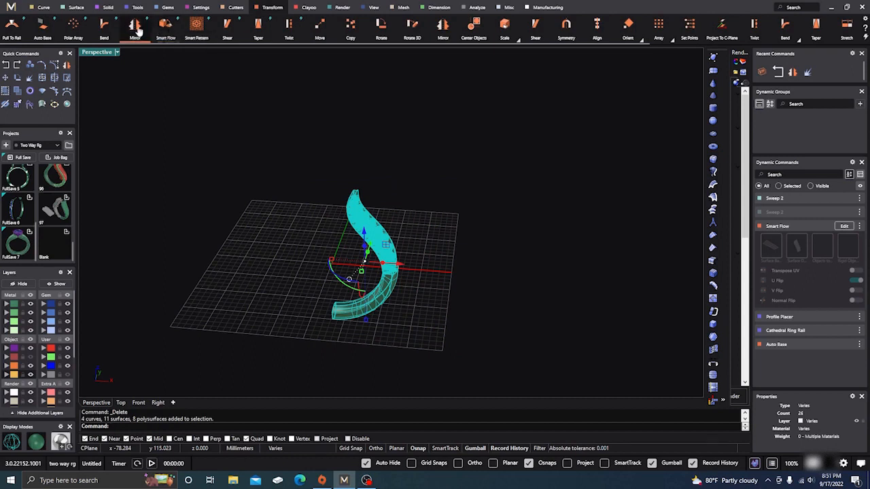
pyautogui.click(135, 28)
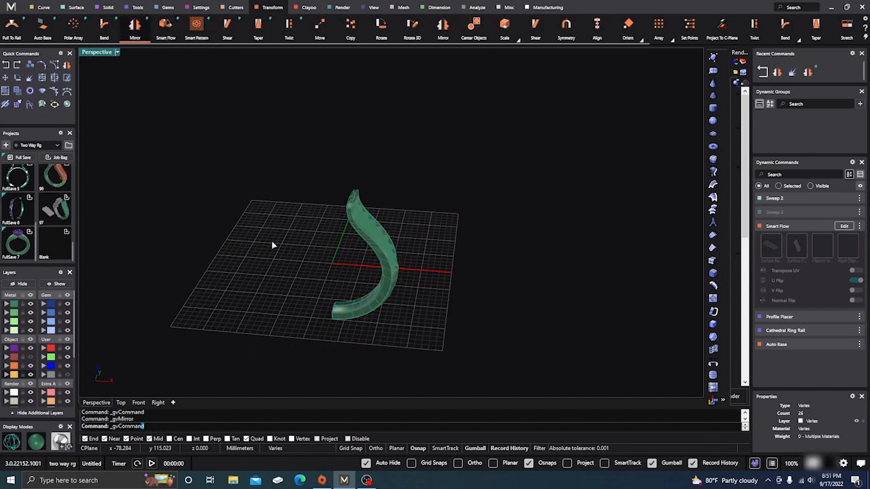
pyautogui.rightClick(332, 279)
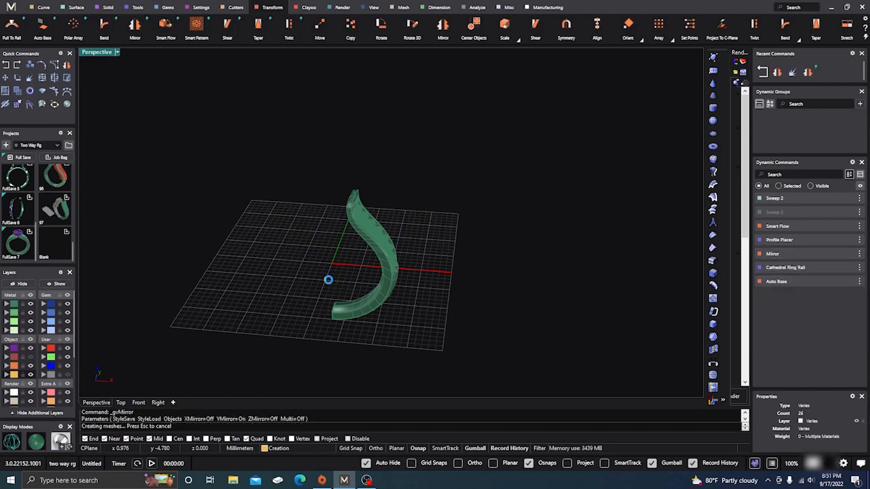
pyautogui.moveTo(354, 278); pyautogui.dragTo(388, 271, button='right')
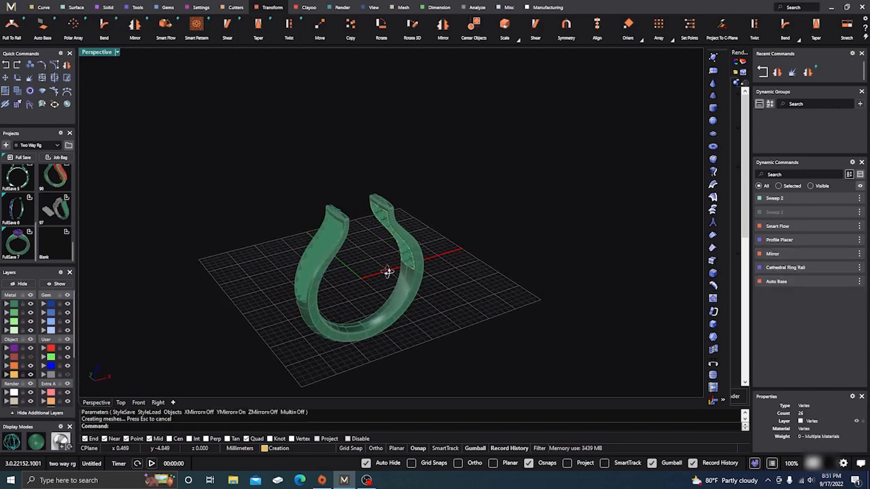
pyautogui.scroll(10, 290, 295)
pyautogui.scroll(-10, 307, 287)
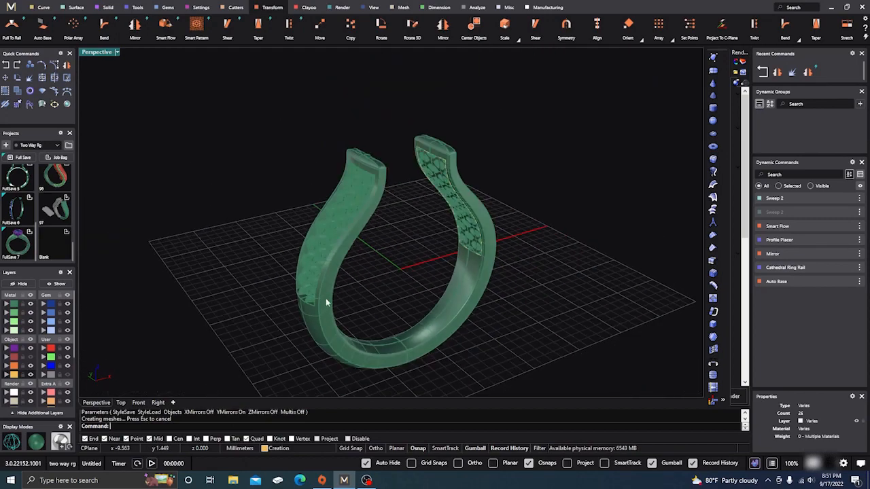
pyautogui.moveTo(326, 305); pyautogui.dragTo(222, 318, button='right')
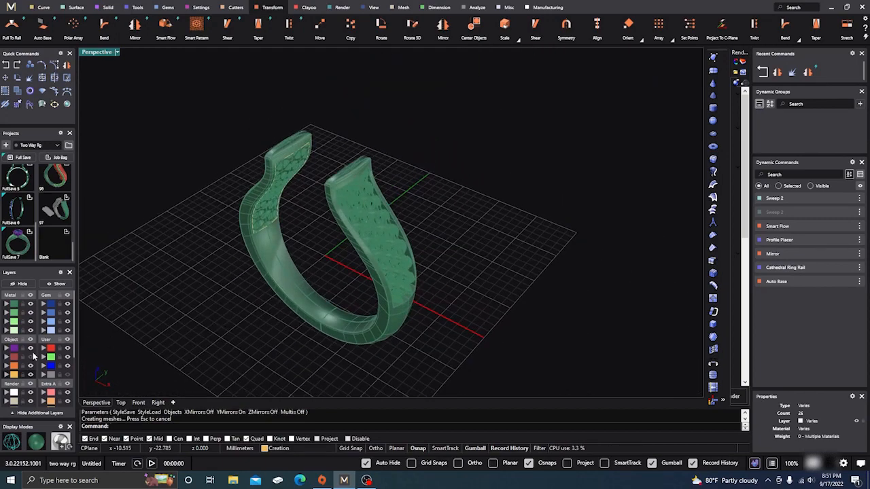
pyautogui.moveTo(258, 301); pyautogui.dragTo(301, 272, button='right')
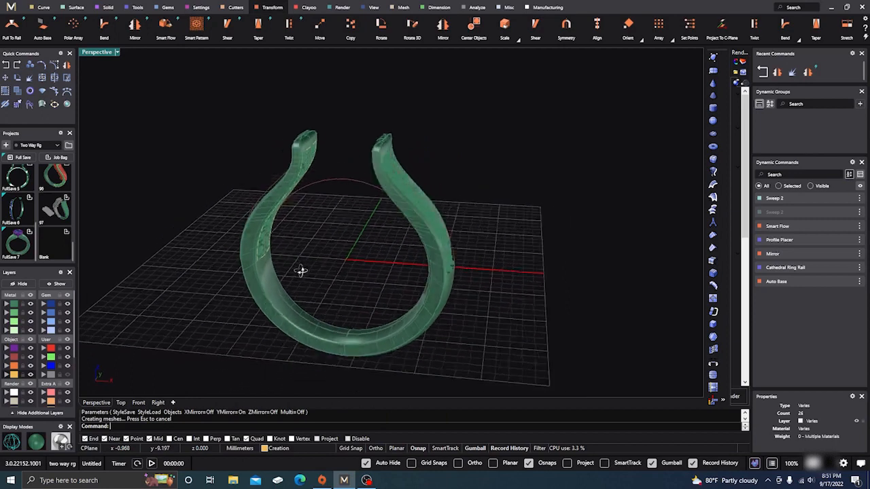
pyautogui.click(346, 177)
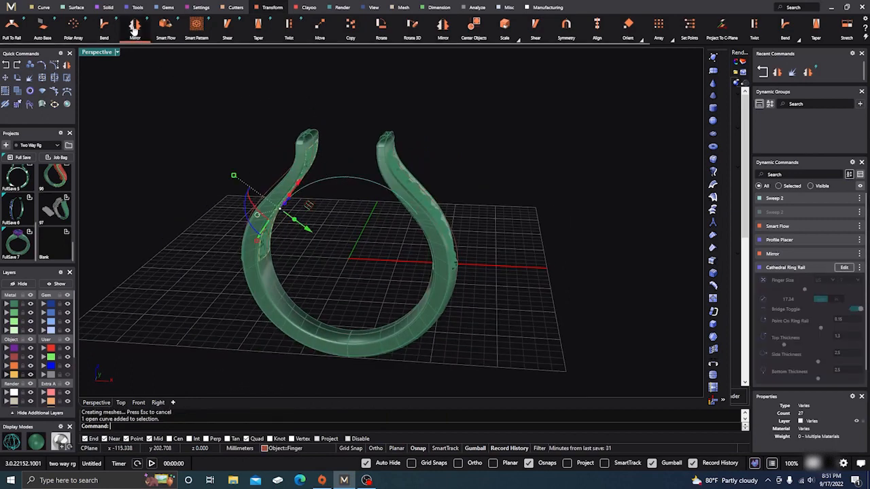
pyautogui.click(166, 9)
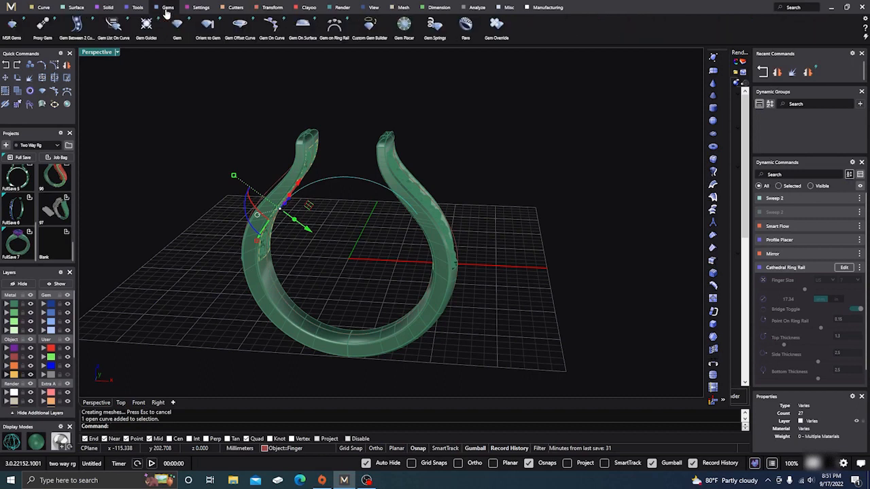
pyautogui.click(176, 31)
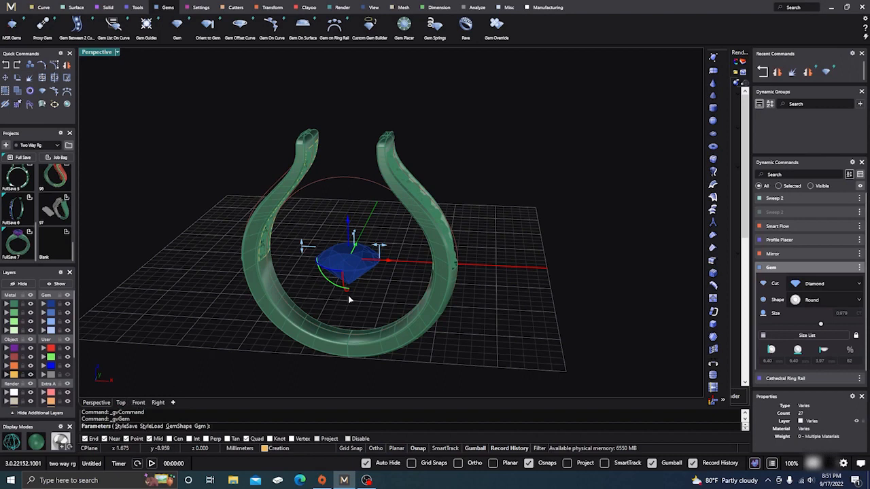
pyautogui.press('Escape')
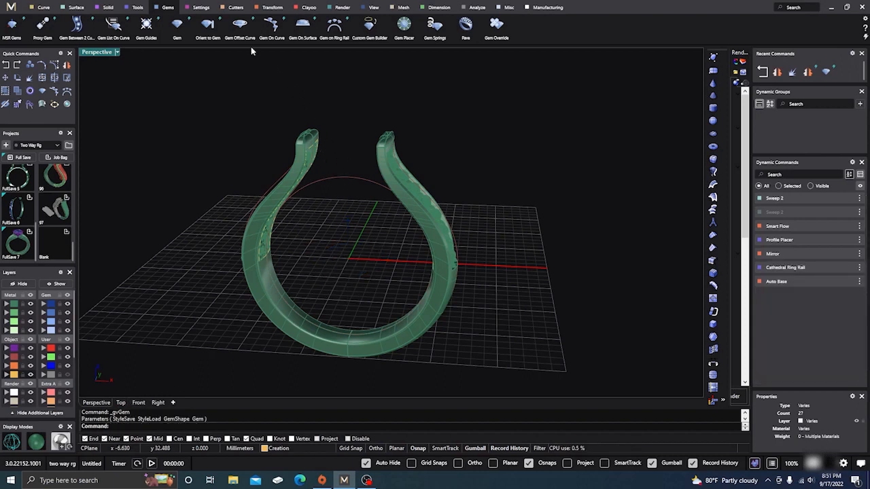
# Step: Place a round diamond between the shoulders with Gem on Ring Rail, using the finger curve, location 0.5 and Z offset 5.7
pyautogui.click(334, 25)
pyautogui.click(350, 177)
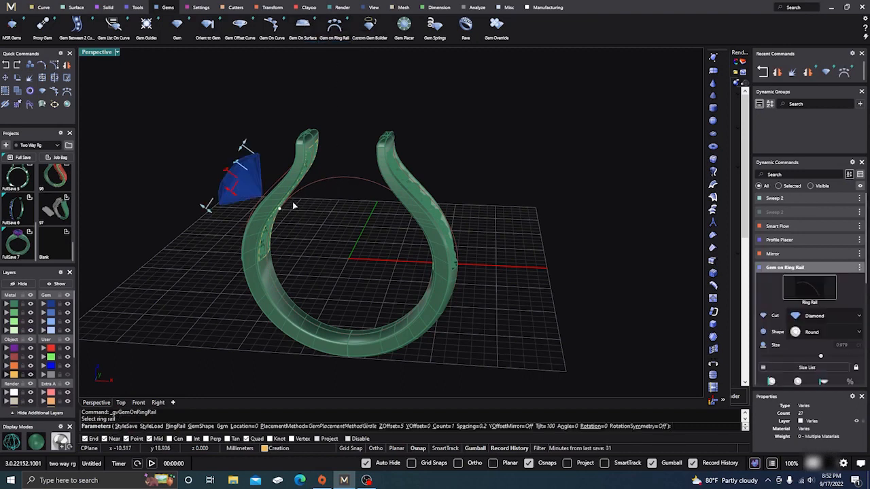
pyautogui.moveTo(280, 209); pyautogui.dragTo(344, 180)
pyautogui.moveTo(330, 190); pyautogui.dragTo(357, 217, button='right')
pyautogui.moveTo(314, 113)
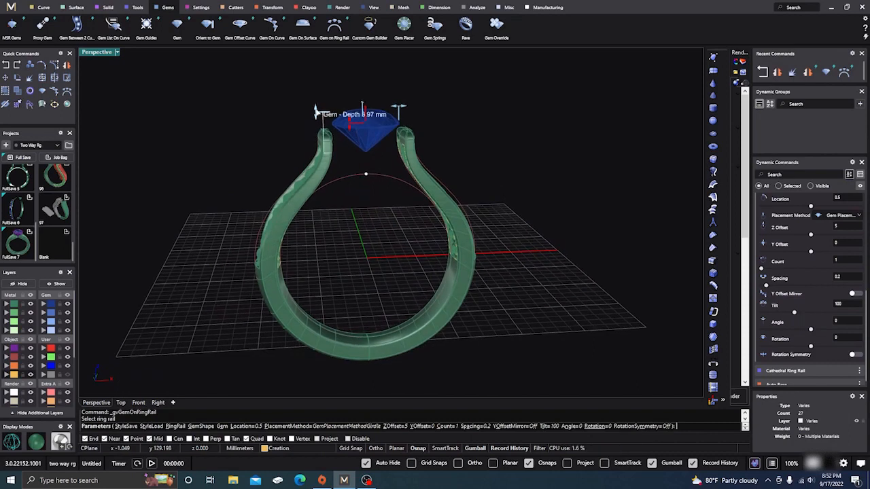
pyautogui.moveTo(344, 125)
pyautogui.moveTo(350, 127); pyautogui.dragTo(353, 120)
pyautogui.moveTo(369, 219); pyautogui.dragTo(341, 249, button='right')
pyautogui.rightClick(352, 229)
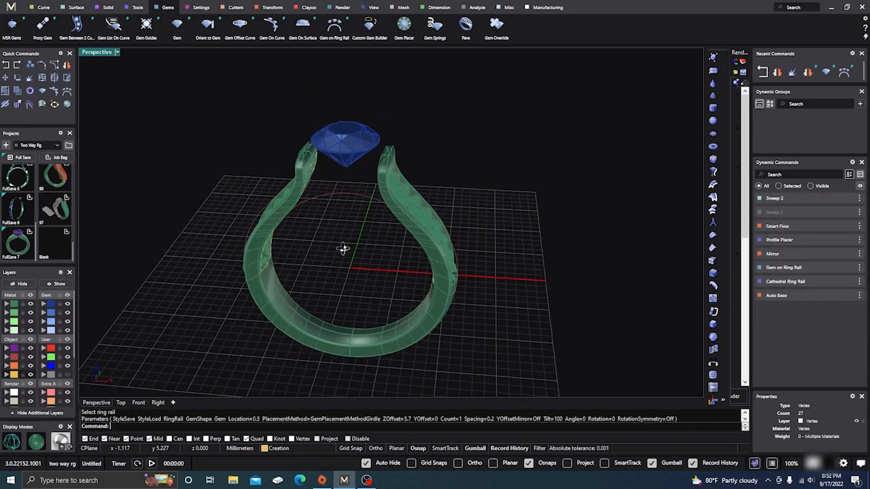
# Step: Start Profile Placer on the finger curve and choose shank profile 02 from the library
pyautogui.click(328, 198)
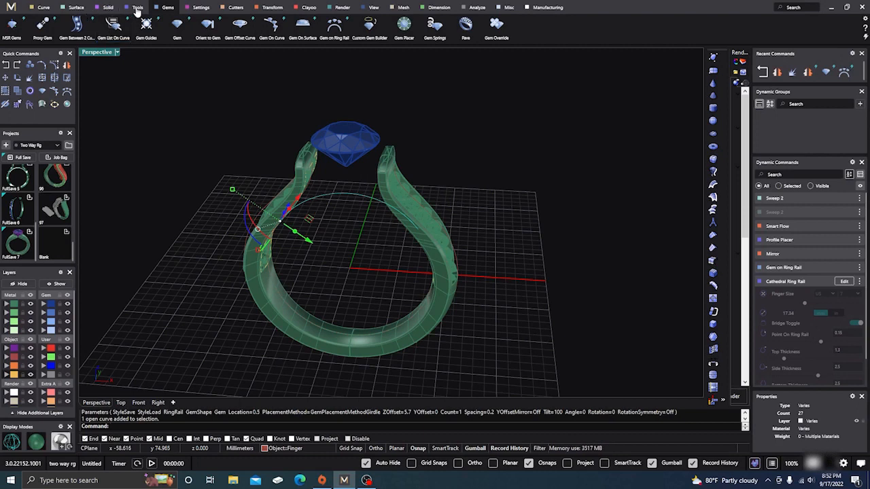
pyautogui.click(137, 8)
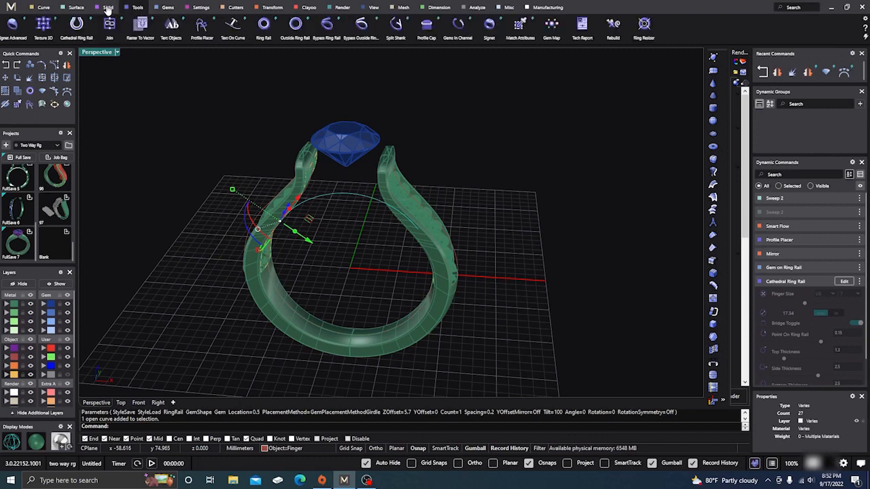
pyautogui.click(201, 34)
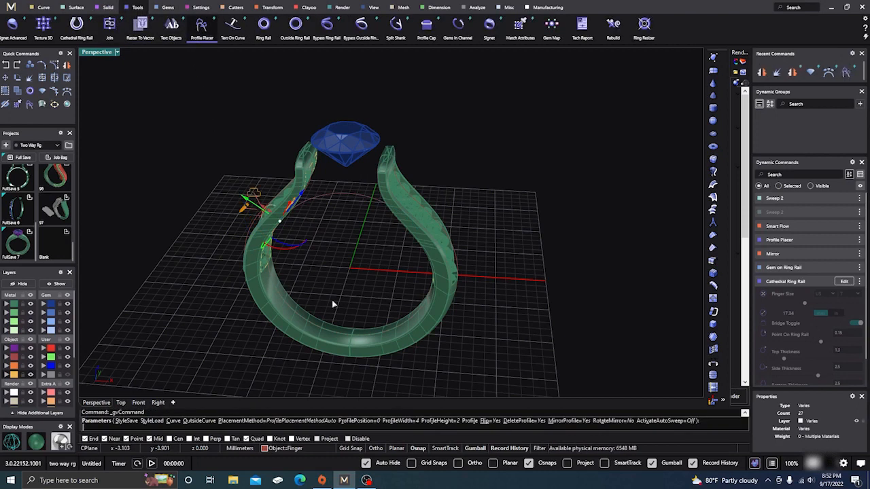
pyautogui.moveTo(331, 300); pyautogui.dragTo(512, 299, button='right')
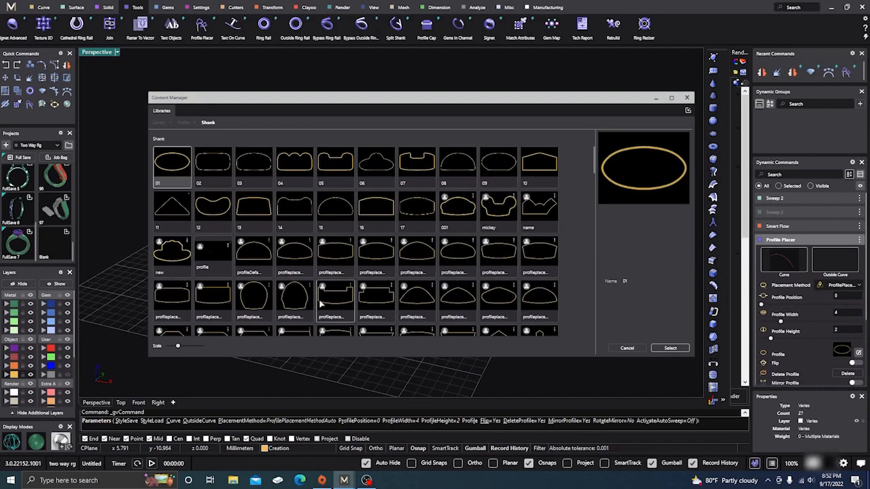
pyautogui.click(223, 168)
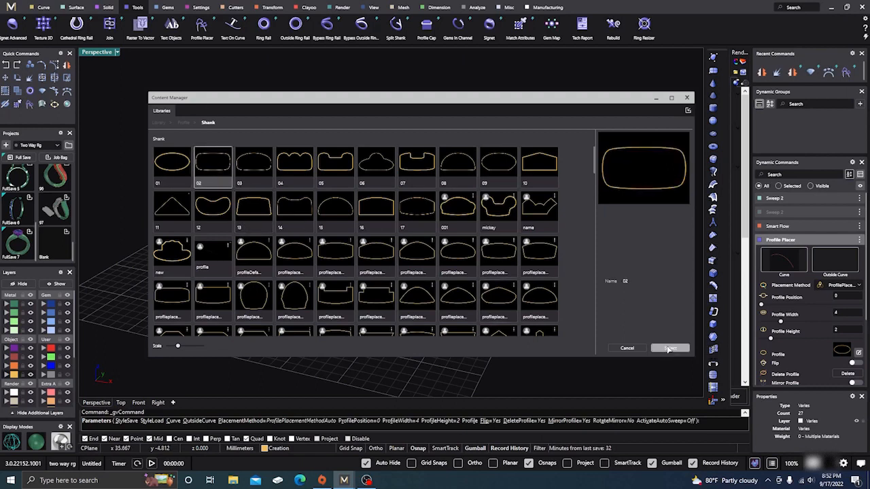
pyautogui.click(687, 97)
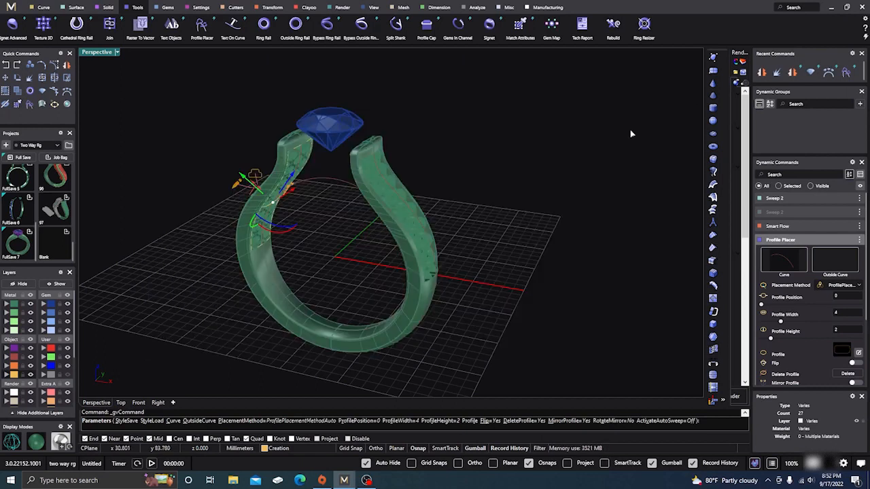
# Step: Resize the placed profile on the finger curve to a height of 0.6 mm and a width of 1.3 mm
pyautogui.scroll(8, 288, 202)
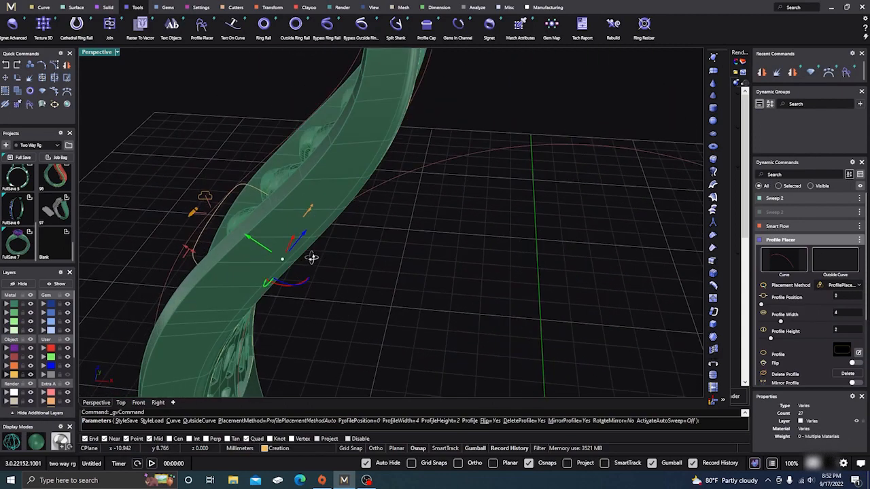
pyautogui.moveTo(311, 257); pyautogui.dragTo(310, 259, button='right')
pyautogui.moveTo(202, 259); pyautogui.dragTo(250, 274, button='right')
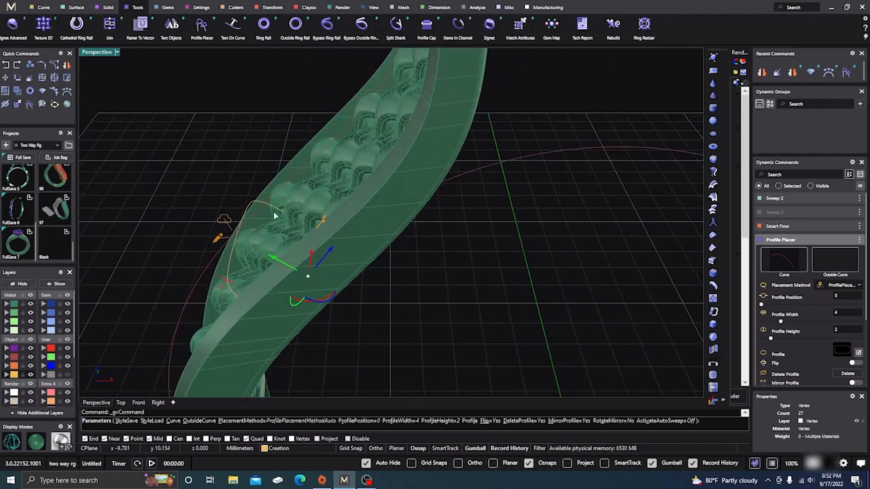
pyautogui.moveTo(224, 219); pyautogui.dragTo(291, 307)
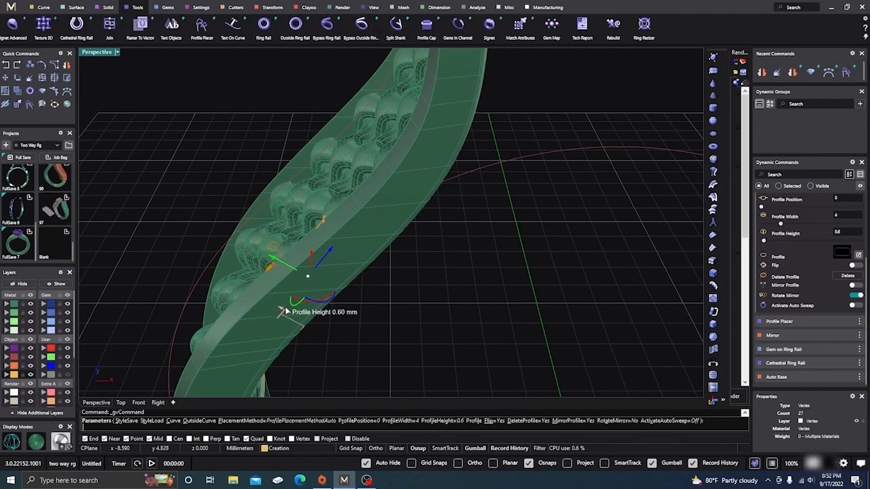
pyautogui.moveTo(291, 307); pyautogui.dragTo(440, 360, button='right')
pyautogui.moveTo(435, 239); pyautogui.dragTo(520, 286)
# Step: Check the profile's placement against the ring shoulder and turn on Mirror Profile for it
pyautogui.scroll(-5, 464, 327)
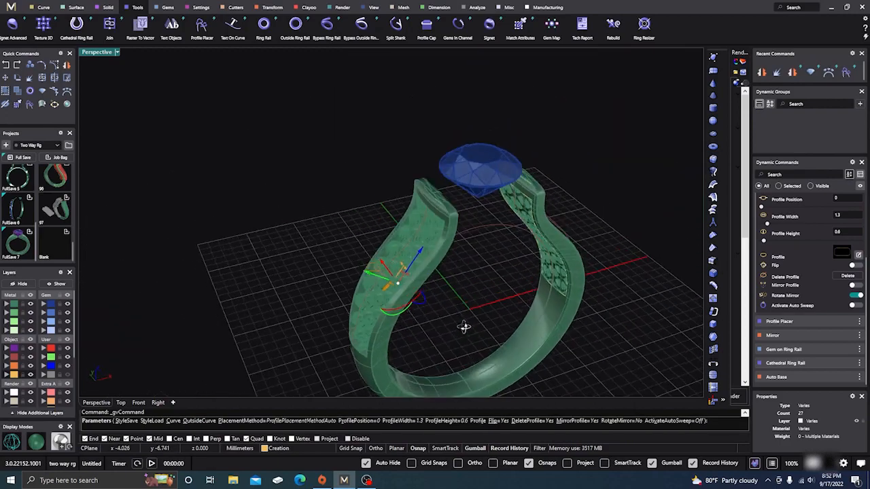
pyautogui.moveTo(463, 326); pyautogui.dragTo(400, 280, button='right')
pyautogui.moveTo(383, 280); pyautogui.dragTo(362, 277, button='right')
pyautogui.scroll(6, 313, 219)
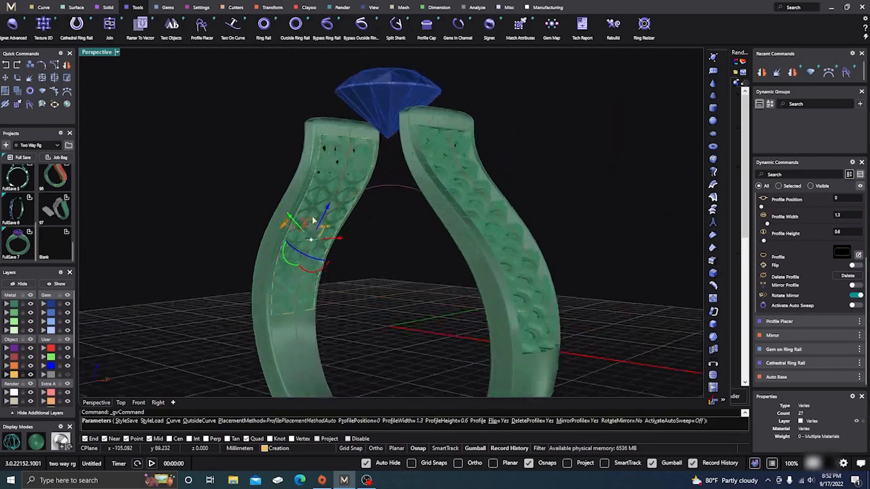
pyautogui.moveTo(310, 227); pyautogui.dragTo(276, 257, button='right')
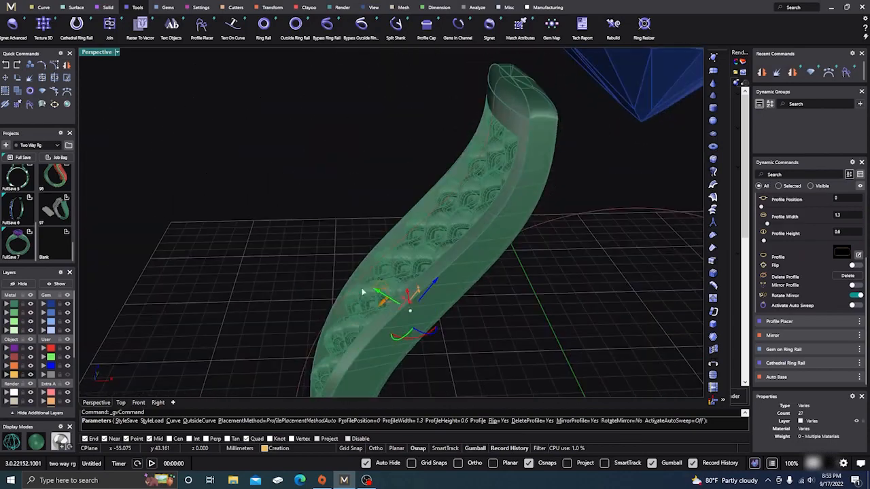
pyautogui.scroll(-9, 270, 257)
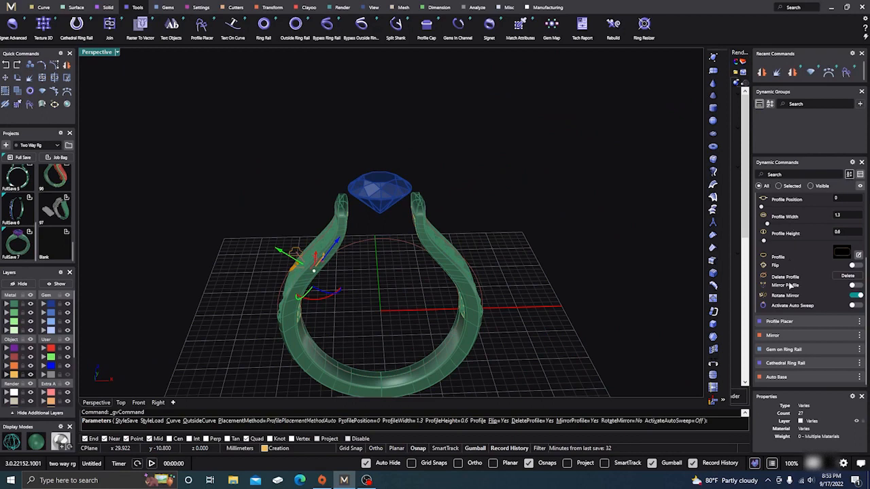
pyautogui.click(856, 286)
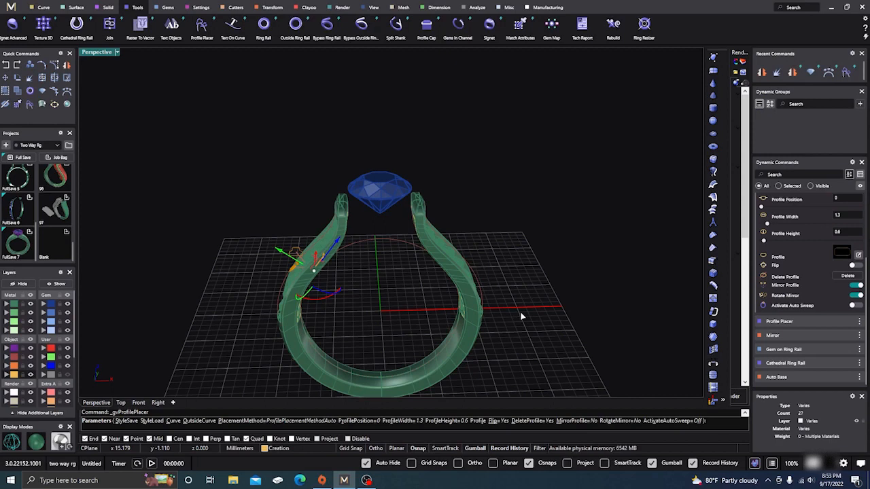
# Step: Accept the mirrored profile placement on the finger curve and show the ring in wireframe display
pyautogui.press('Return')
pyautogui.moveTo(404, 316); pyautogui.dragTo(131, 313, button='right')
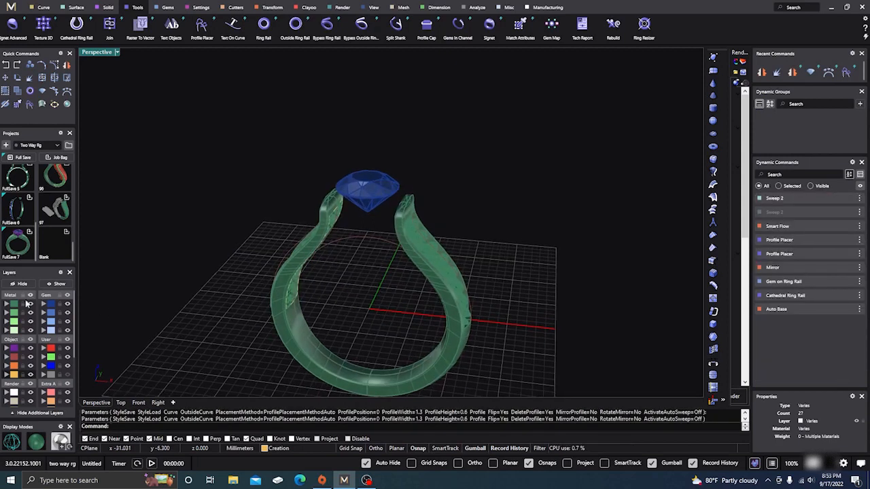
pyautogui.click(12, 442)
pyautogui.scroll(3, 314, 282)
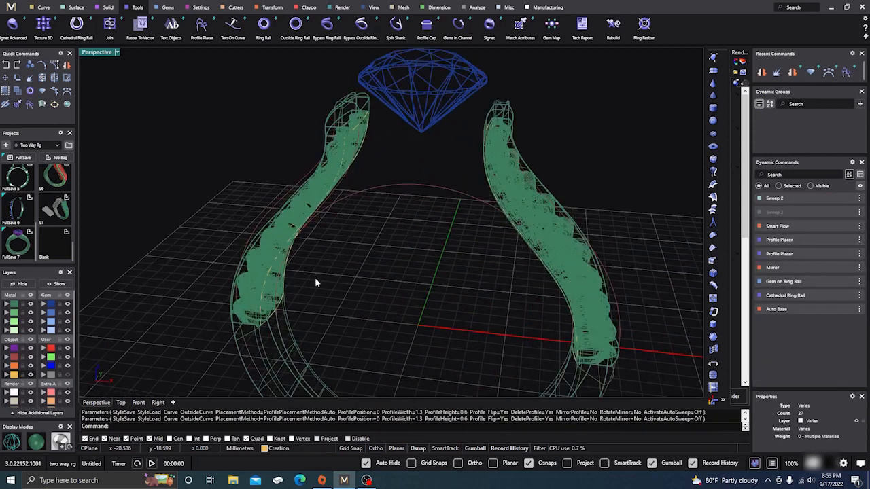
pyautogui.moveTo(322, 270); pyautogui.dragTo(304, 259, button='right')
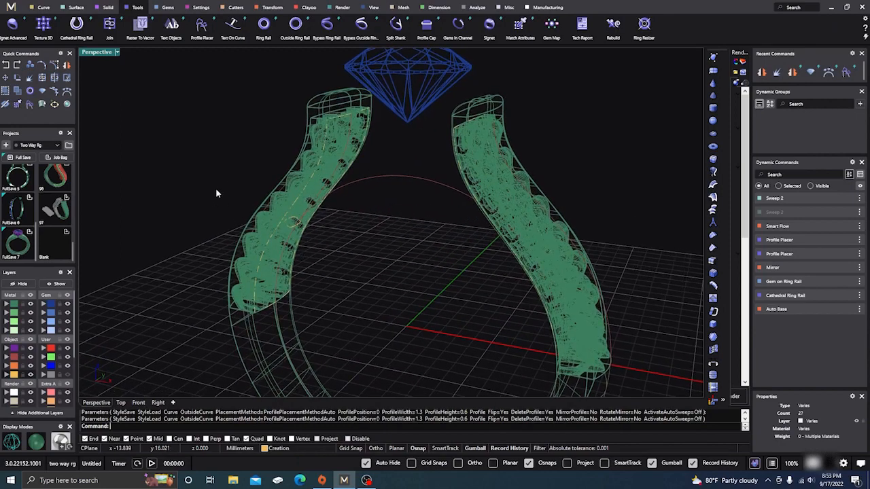
# Step: Sweep the placed profiles along the finger ring rail with Sweep 1 to form a bridge between the two shoulders
pyautogui.click(75, 7)
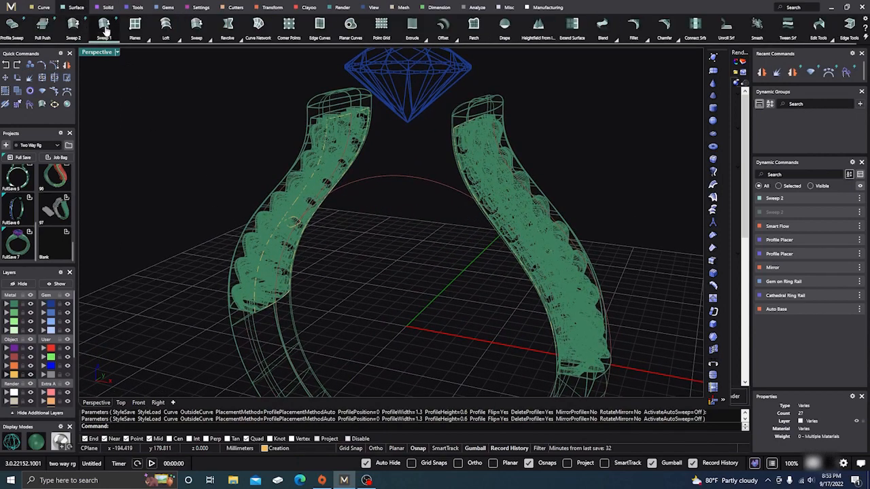
pyautogui.click(104, 28)
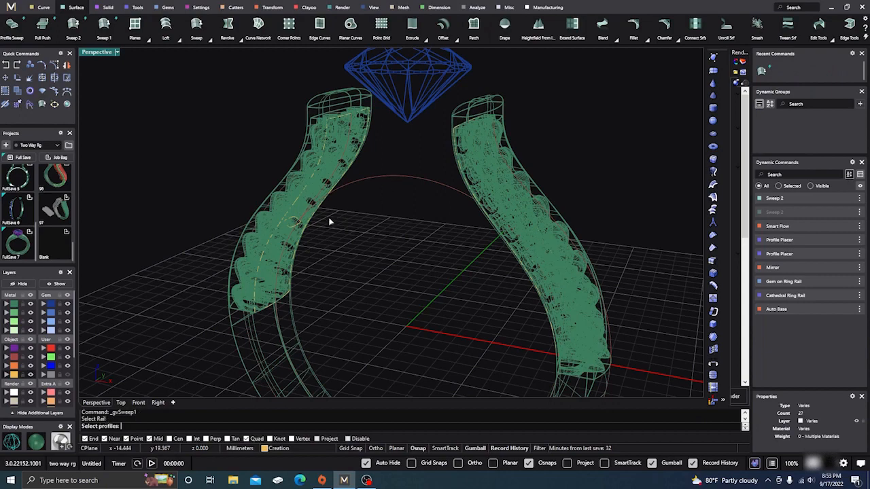
pyautogui.click(296, 229)
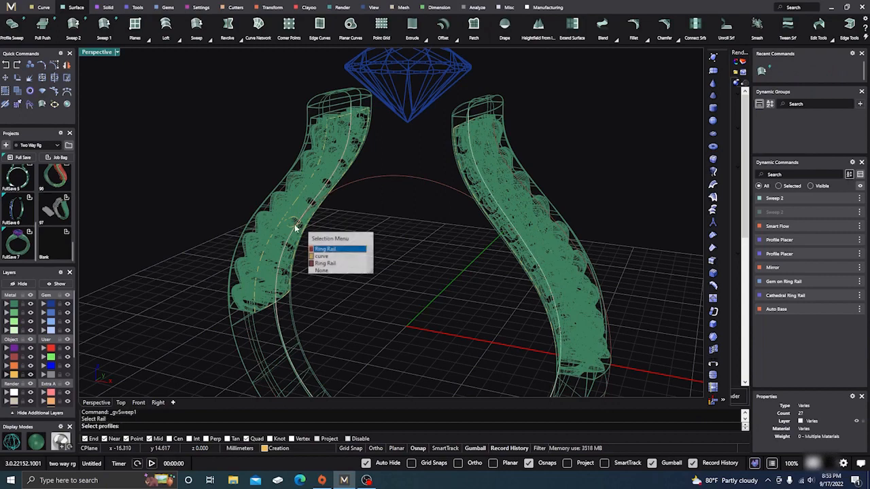
pyautogui.click(326, 250)
pyautogui.scroll(10, 508, 268)
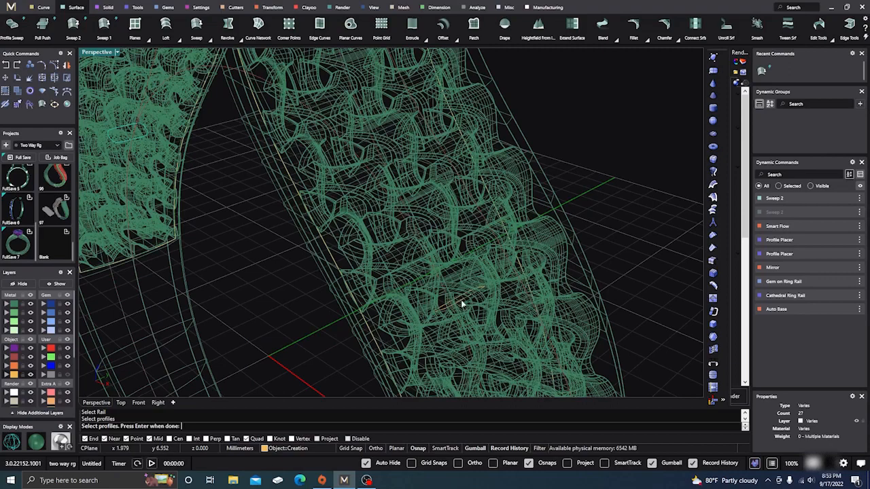
pyautogui.press('Return')
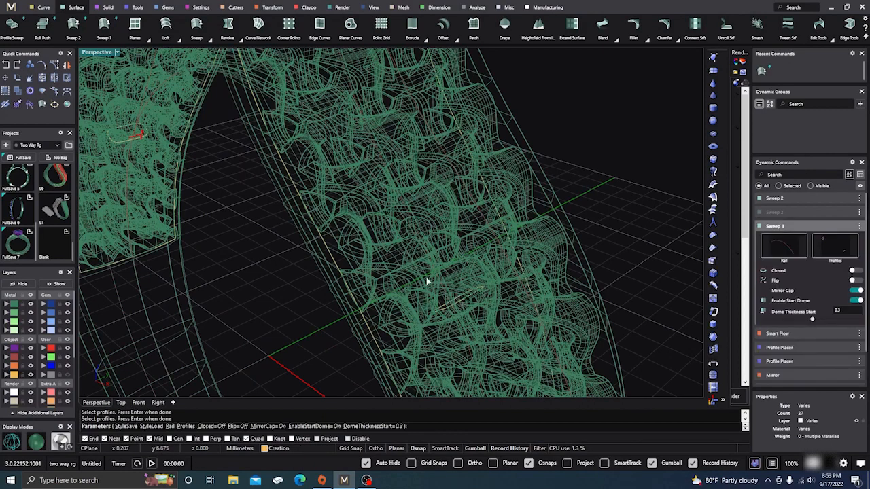
pyautogui.scroll(-5, 438, 275)
pyautogui.moveTo(338, 337); pyautogui.dragTo(400, 316, button='right')
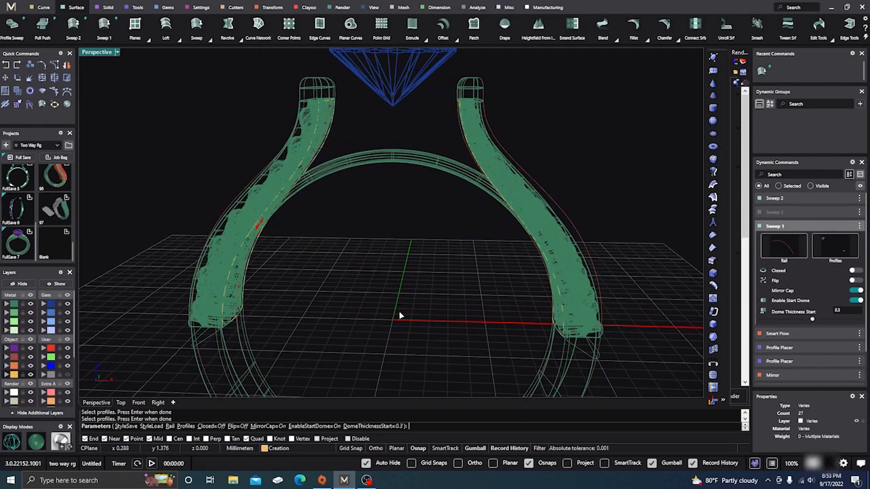
pyautogui.moveTo(349, 301)
pyautogui.mouseDown(button='right')
pyautogui.moveTo(330, 301)
pyautogui.moveTo(341, 338)
pyautogui.moveTo(330, 351)
pyautogui.moveTo(321, 346)
pyautogui.moveTo(287, 268)
pyautogui.mouseUp(button='right')
pyautogui.scroll(5, 258, 217)
pyautogui.scroll(2, 257, 214)
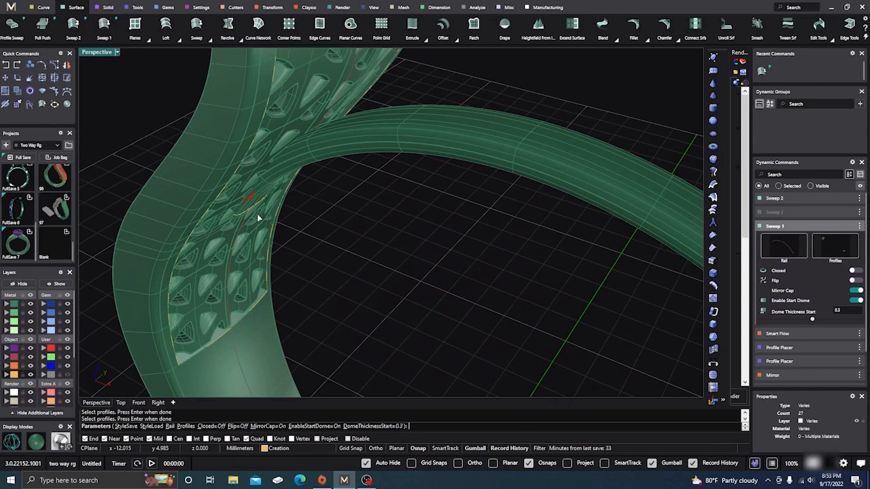
pyautogui.rightClick(302, 253)
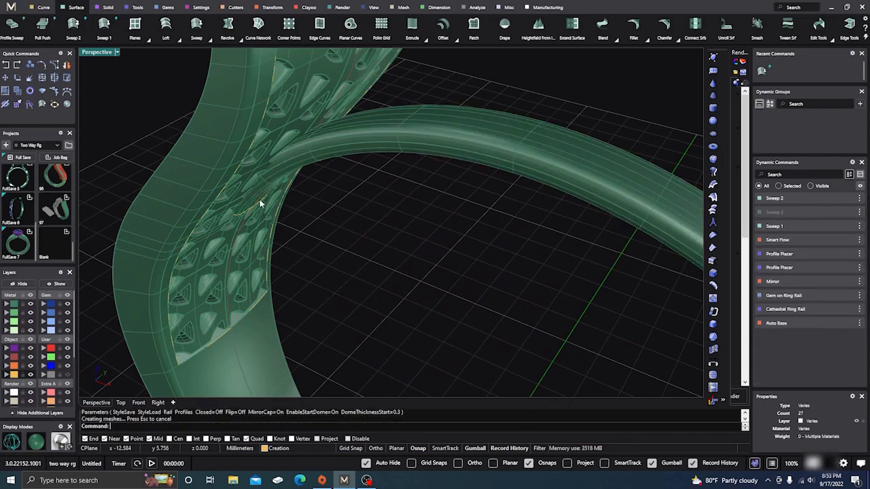
# Step: Edit the Profile Placer of the bridge's end profile and set its width to 1.6 mm
pyautogui.click(259, 207)
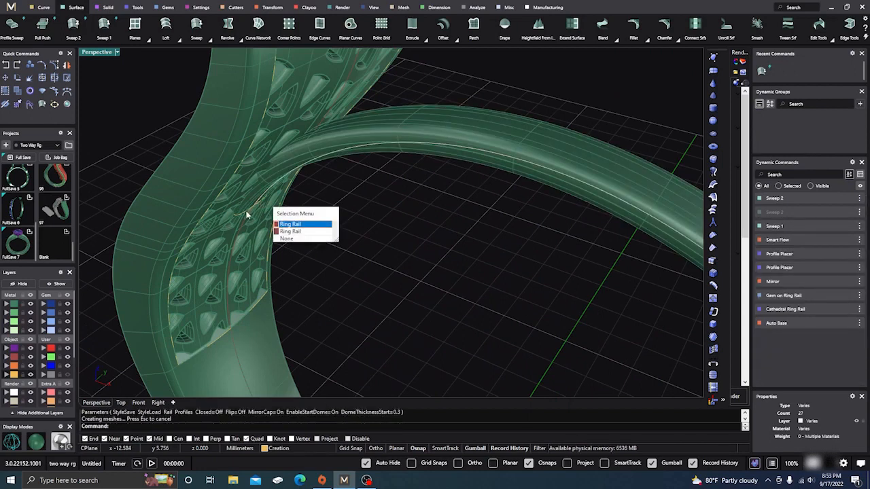
pyautogui.click(238, 216)
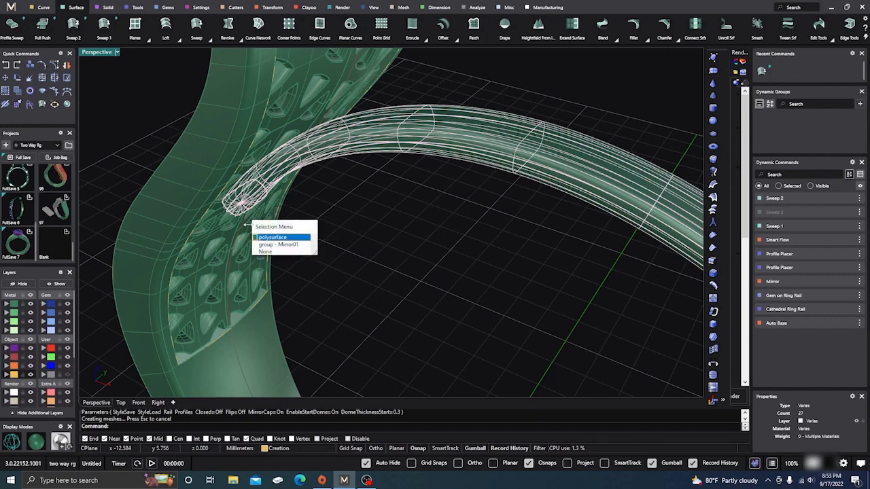
pyautogui.click(267, 247)
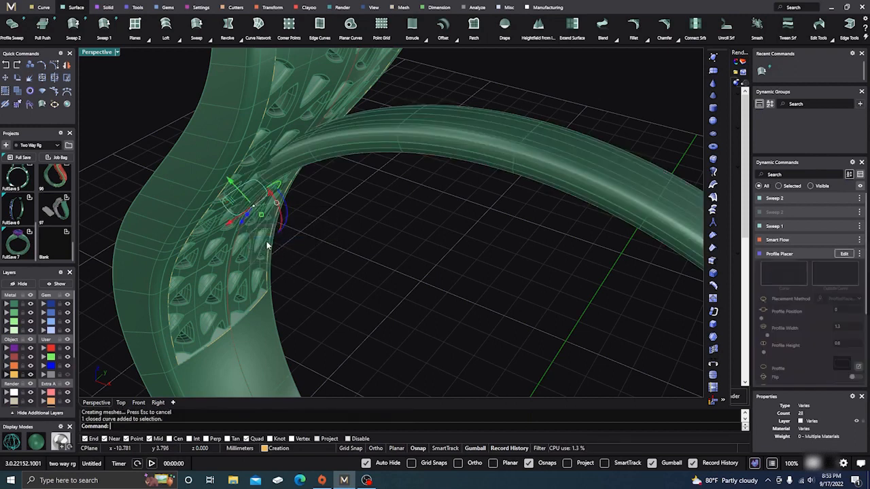
pyautogui.click(841, 256)
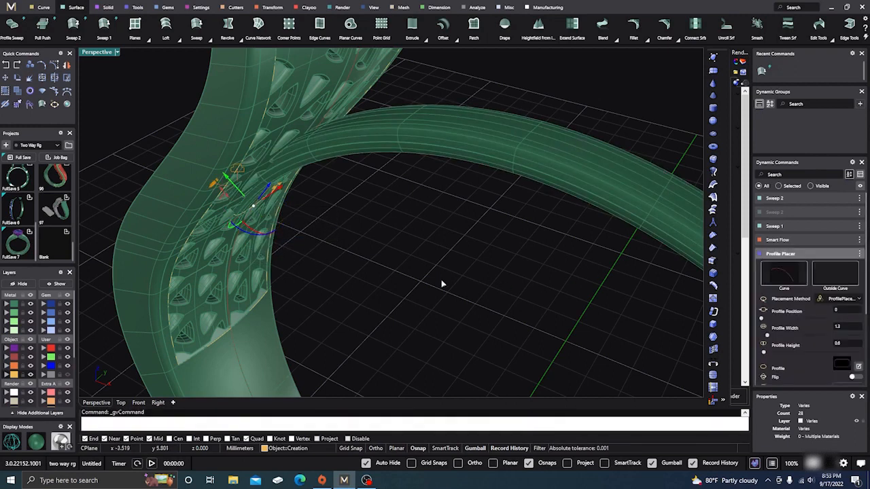
pyautogui.scroll(3, 275, 189)
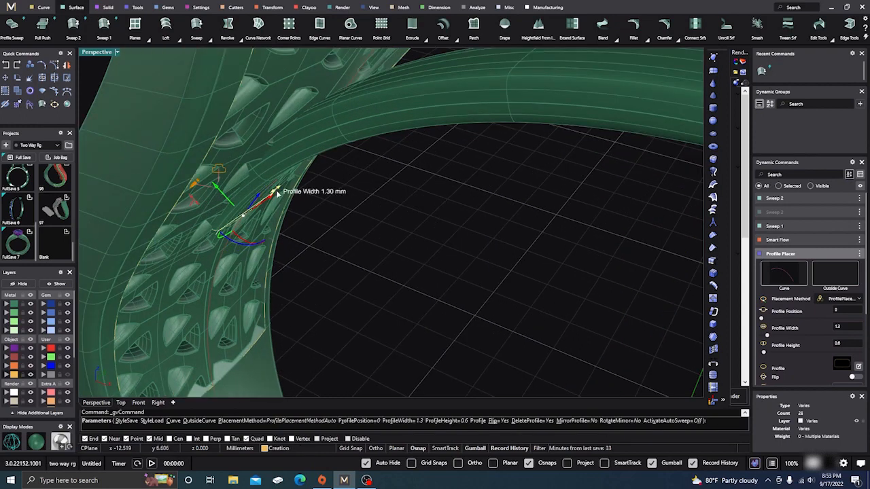
pyautogui.moveTo(273, 191); pyautogui.dragTo(287, 186)
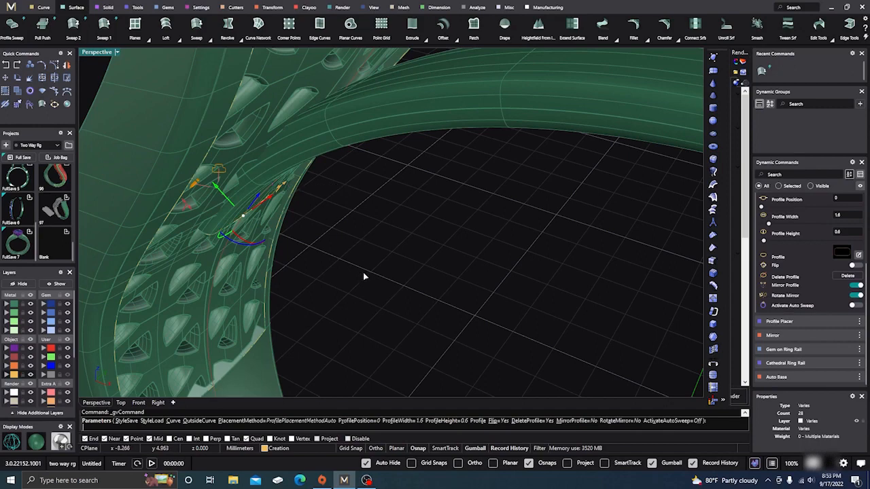
pyautogui.rightClick(365, 275)
# Step: Select the round center diamond and add a prong setting to it with the Head command
pyautogui.scroll(-5, 380, 288)
pyautogui.moveTo(380, 289); pyautogui.dragTo(431, 326, button='right')
pyautogui.scroll(-4, 413, 320)
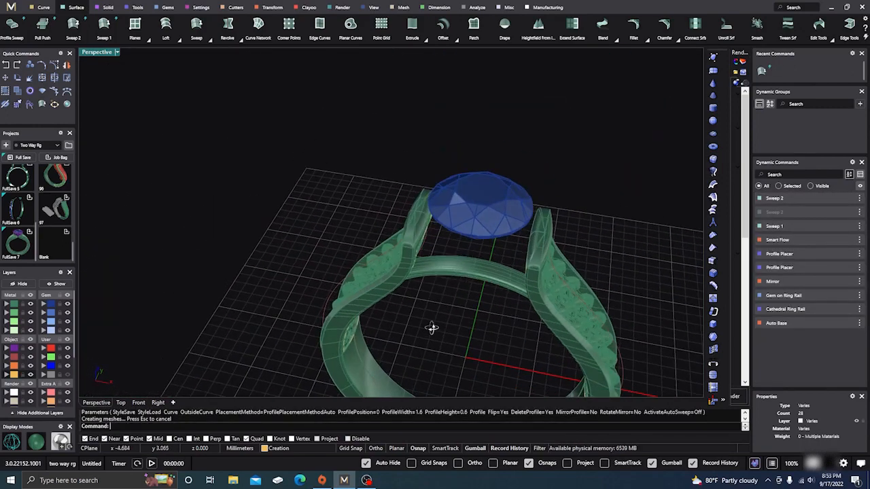
pyautogui.click(472, 210)
pyautogui.scroll(-3, 270, 245)
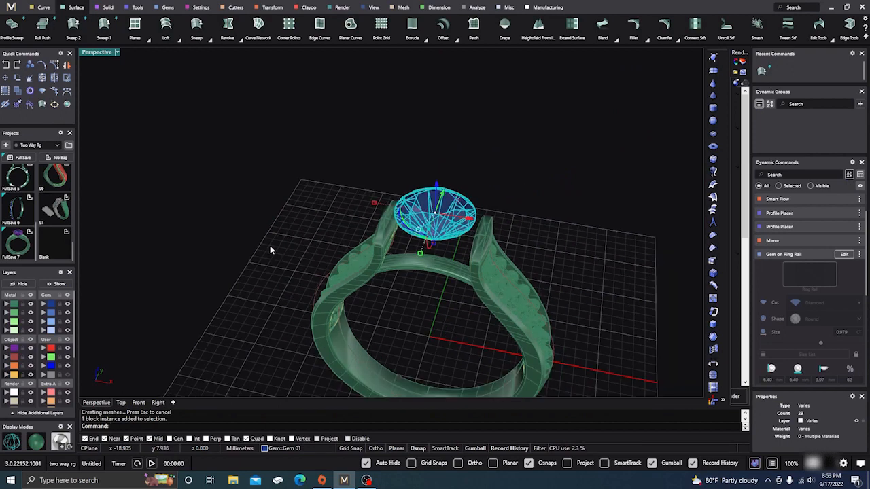
pyautogui.moveTo(270, 245); pyautogui.dragTo(307, 232, button='right')
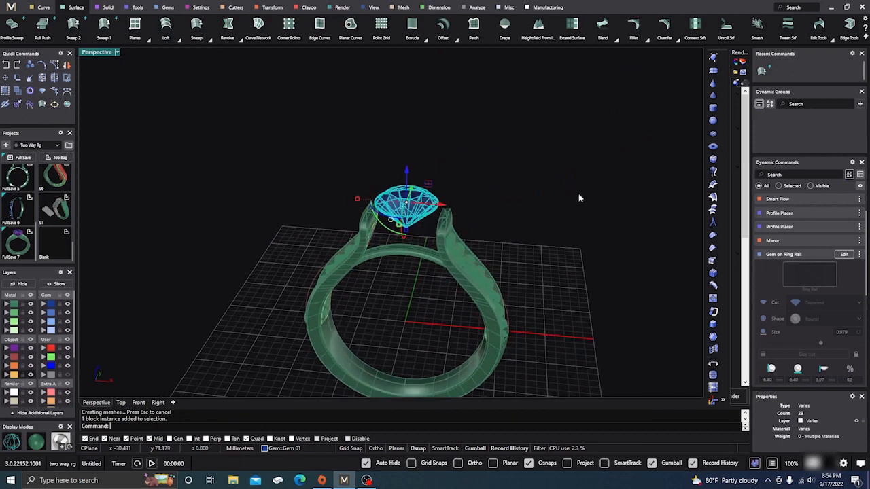
pyautogui.click(202, 8)
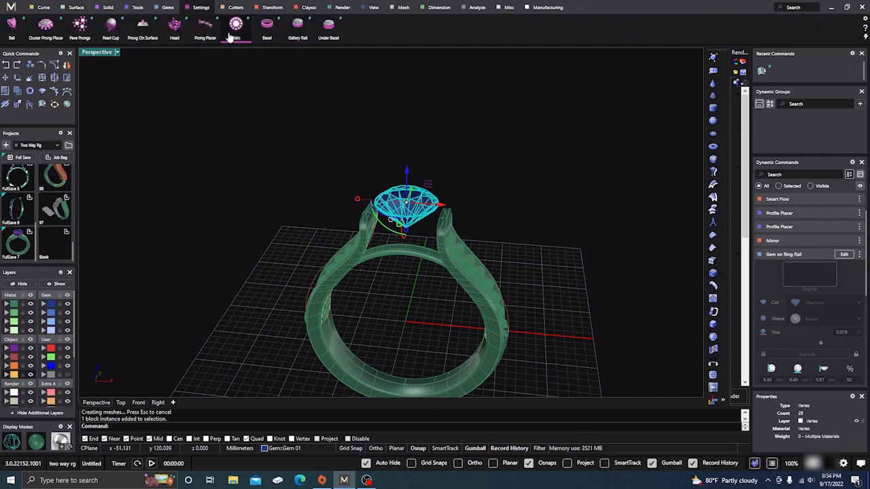
pyautogui.click(175, 29)
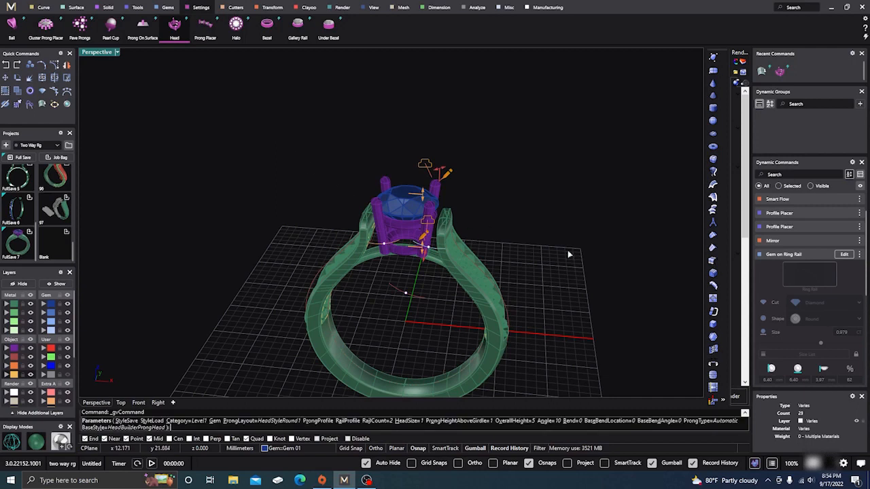
# Step: Load the Head style 20.Json, 4 Angled Square Prongs, from the style library
pyautogui.click(860, 255)
pyautogui.click(860, 255)
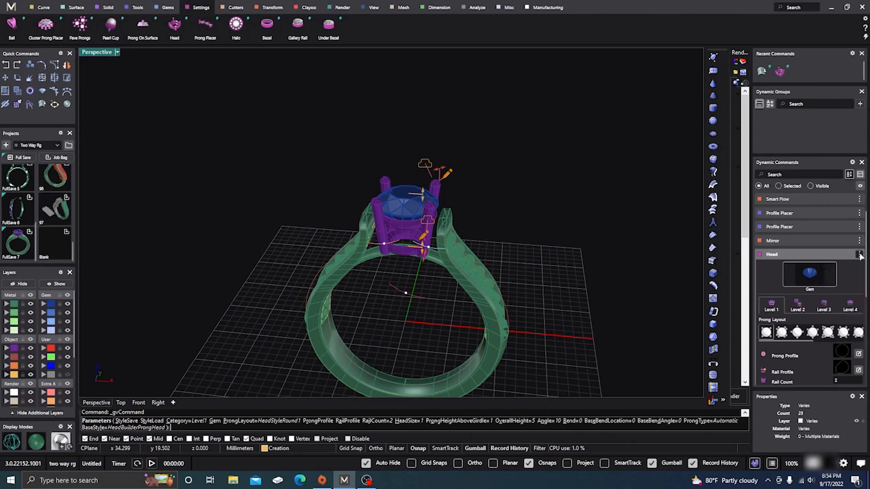
pyautogui.click(859, 255)
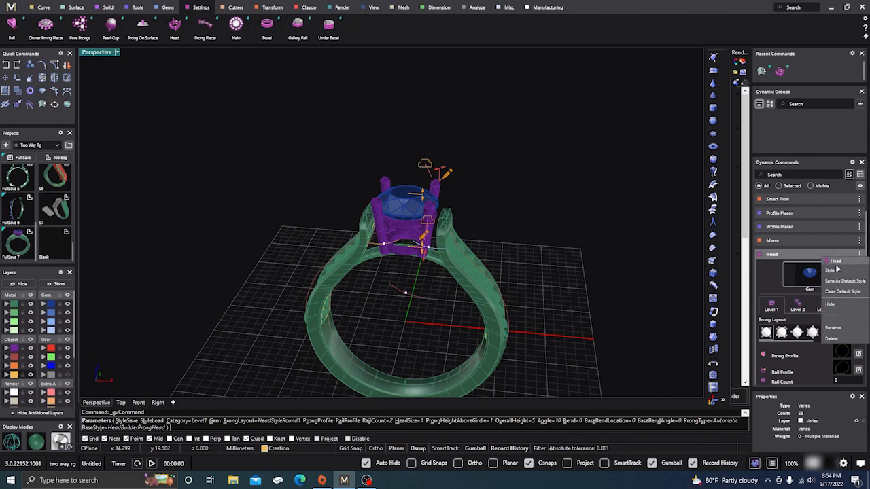
pyautogui.click(837, 271)
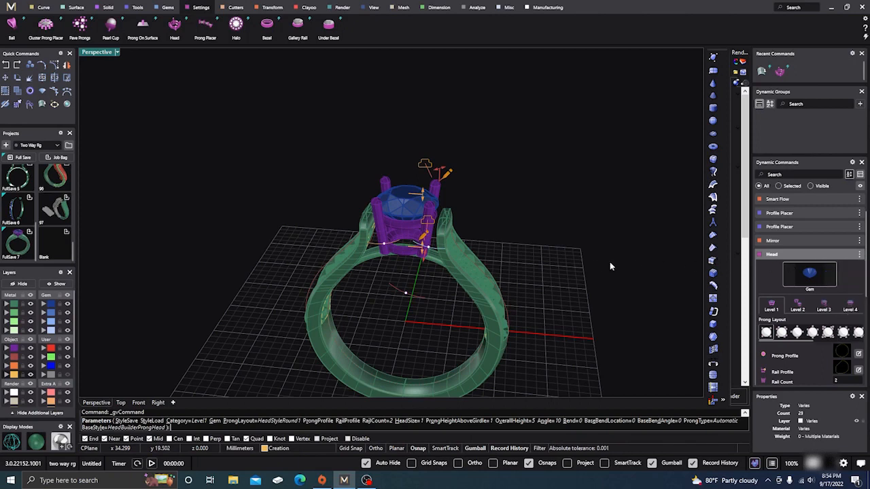
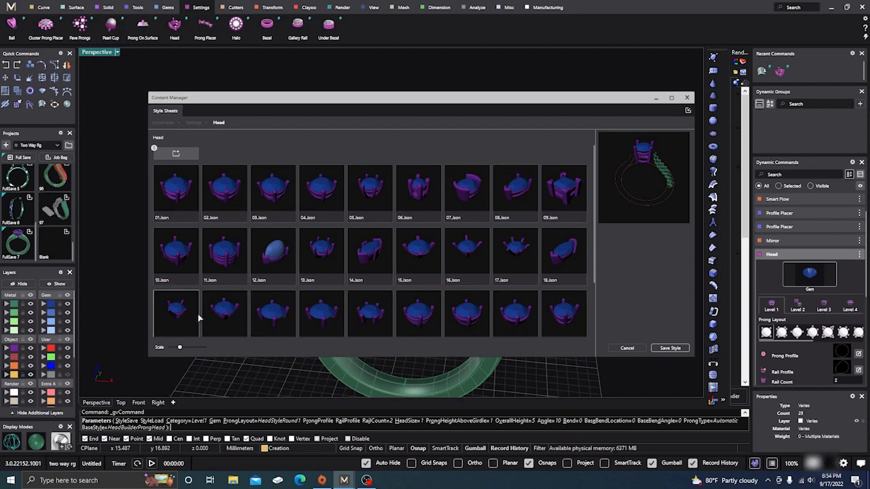
pyautogui.click(227, 320)
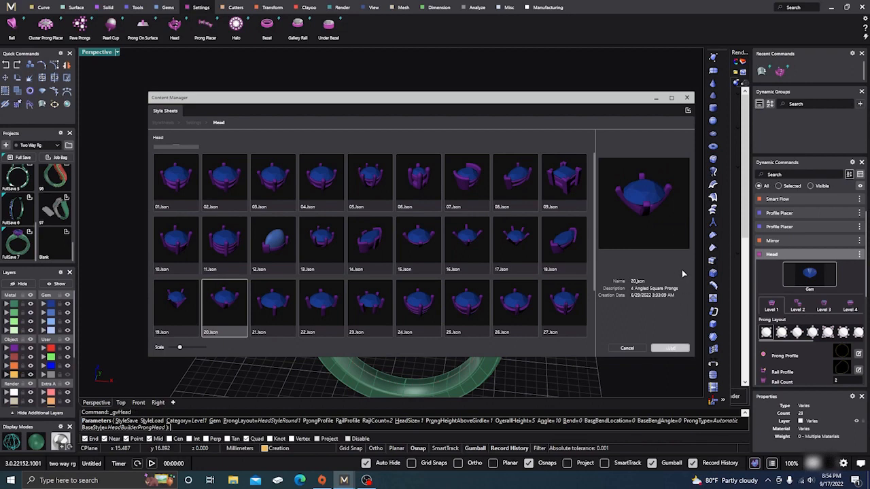
pyautogui.click(688, 99)
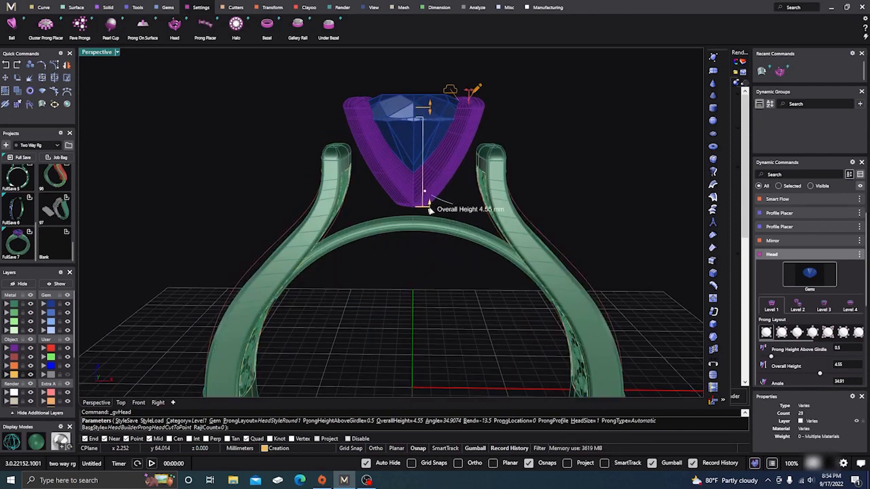
# Step: Lengthen the head down to the bridge with an overall height of 5.45 mm, check the prongs and accept it
pyautogui.moveTo(430, 210); pyautogui.dragTo(430, 227)
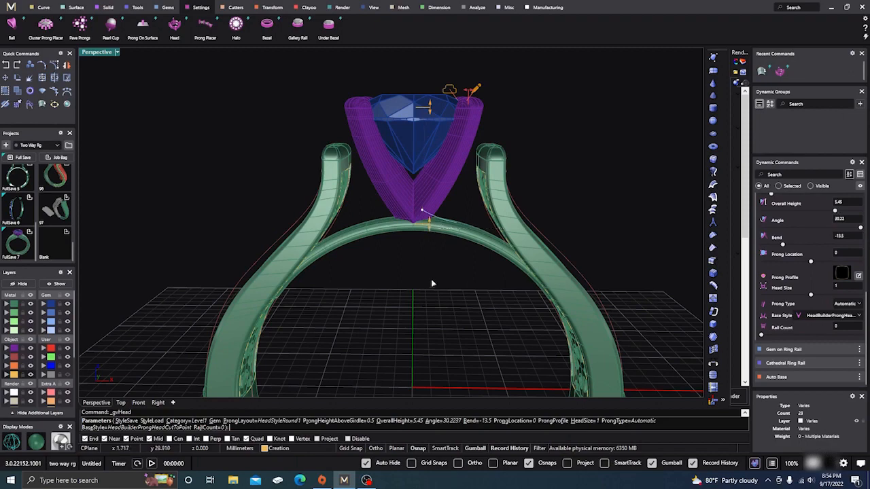
pyautogui.moveTo(431, 279); pyautogui.dragTo(380, 303, button='right')
pyautogui.scroll(4, 435, 139)
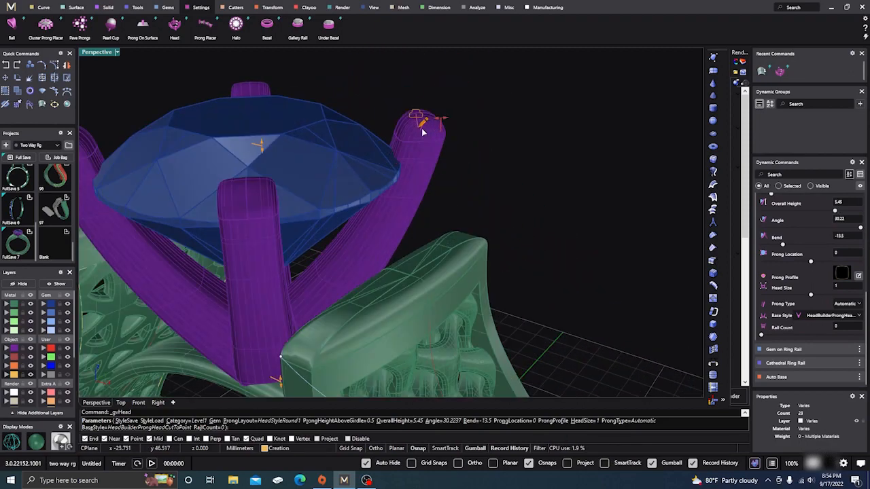
pyautogui.scroll(-5, 381, 176)
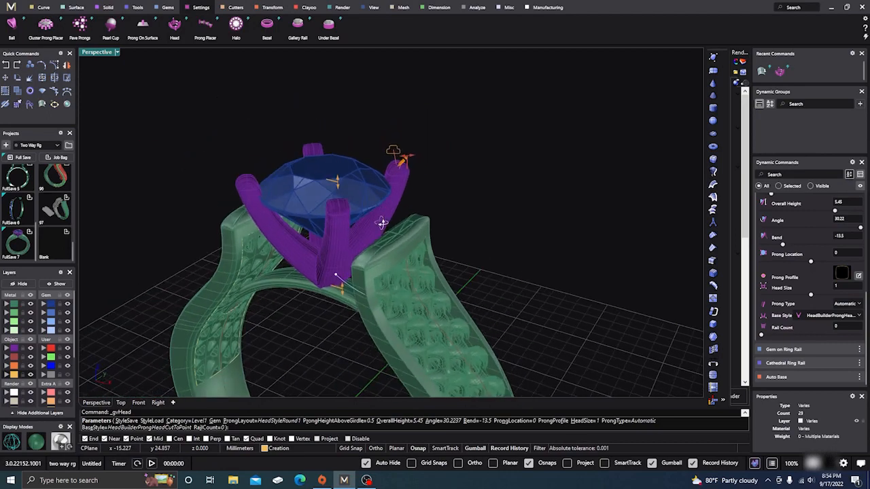
pyautogui.moveTo(408, 218)
pyautogui.mouseDown(button='right')
pyautogui.moveTo(420, 214)
pyautogui.moveTo(413, 234)
pyautogui.mouseUp(button='right')
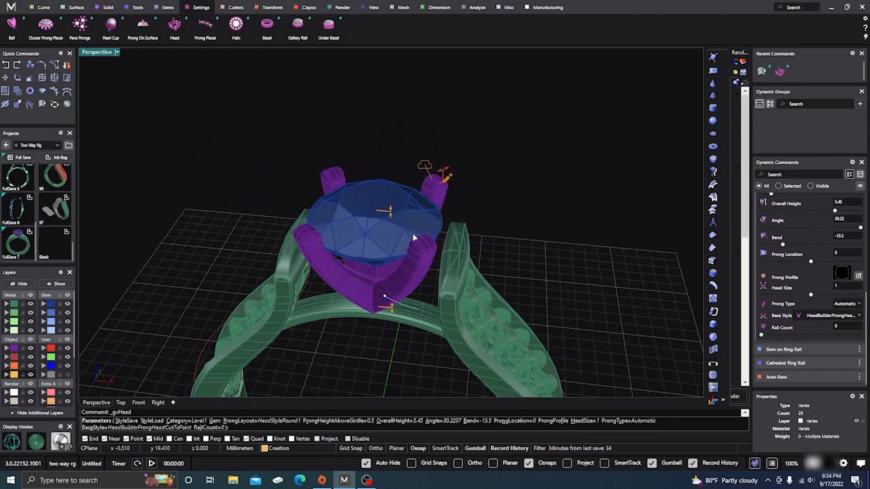
pyautogui.press('Return')
# Step: Edit the Gem on Ring Rail of the round center diamond and enlarge its width to 8.2 mm
pyautogui.click(405, 222)
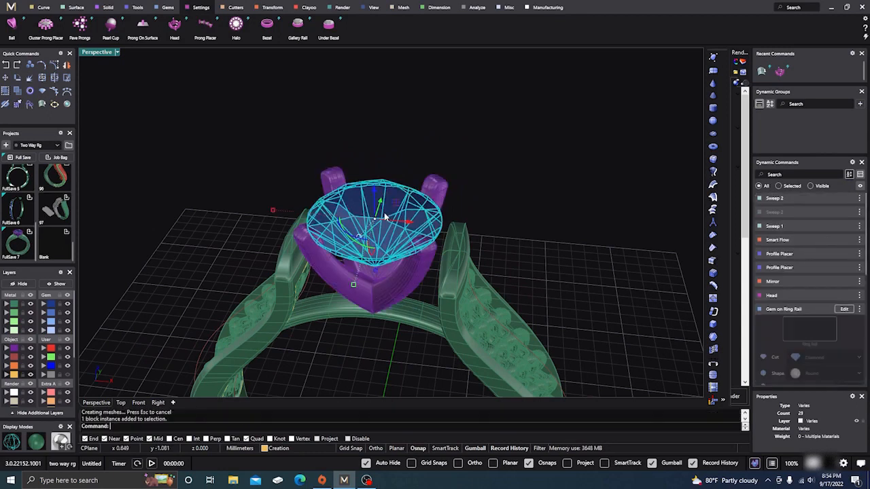
pyautogui.click(842, 310)
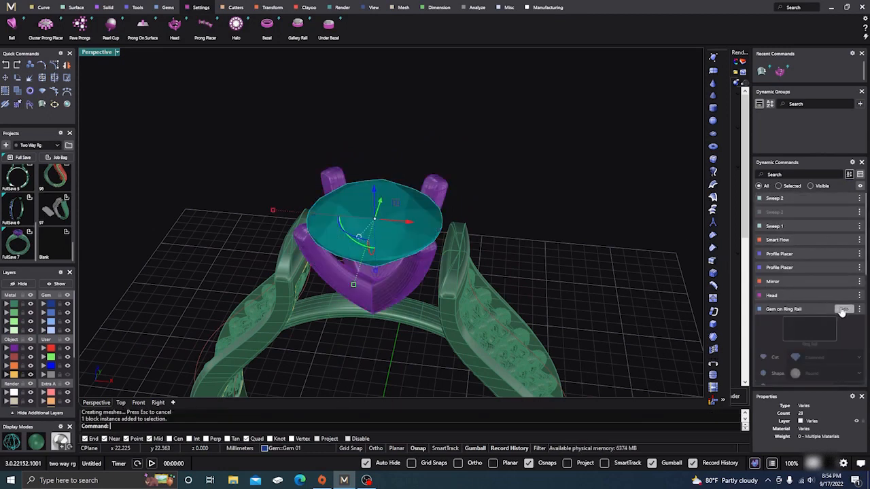
pyautogui.moveTo(446, 212)
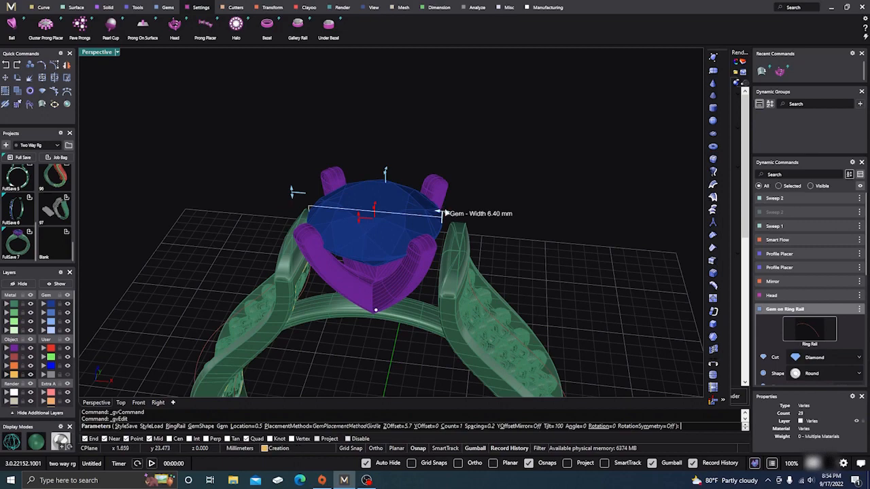
pyautogui.moveTo(446, 213); pyautogui.dragTo(452, 213)
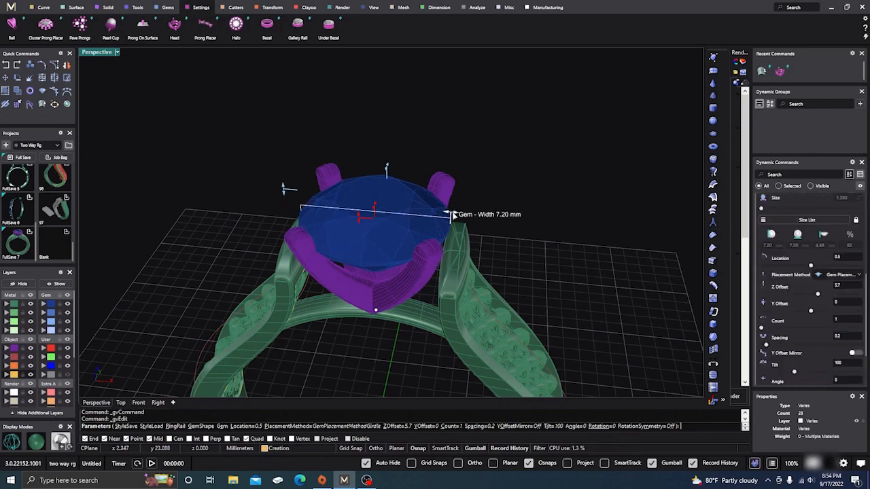
pyautogui.moveTo(511, 231); pyautogui.dragTo(451, 204, button='right')
pyautogui.moveTo(435, 192)
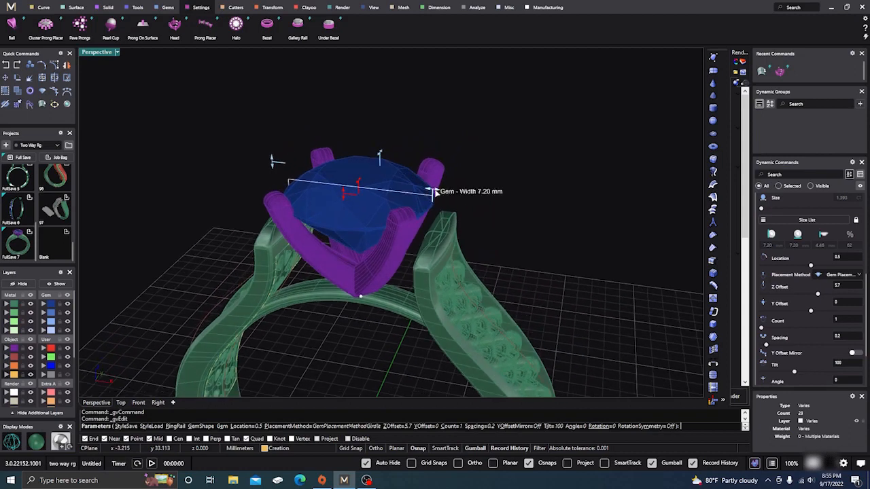
pyautogui.moveTo(435, 193); pyautogui.dragTo(442, 191)
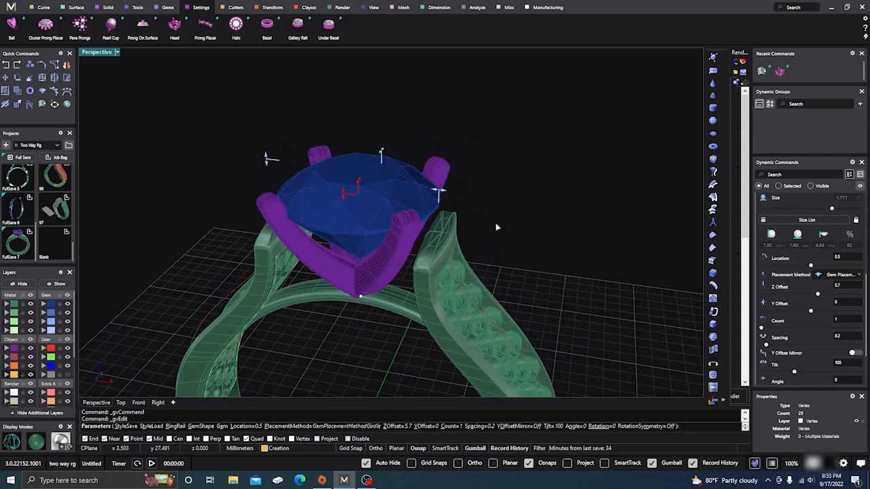
pyautogui.moveTo(497, 227); pyautogui.dragTo(476, 233, button='right')
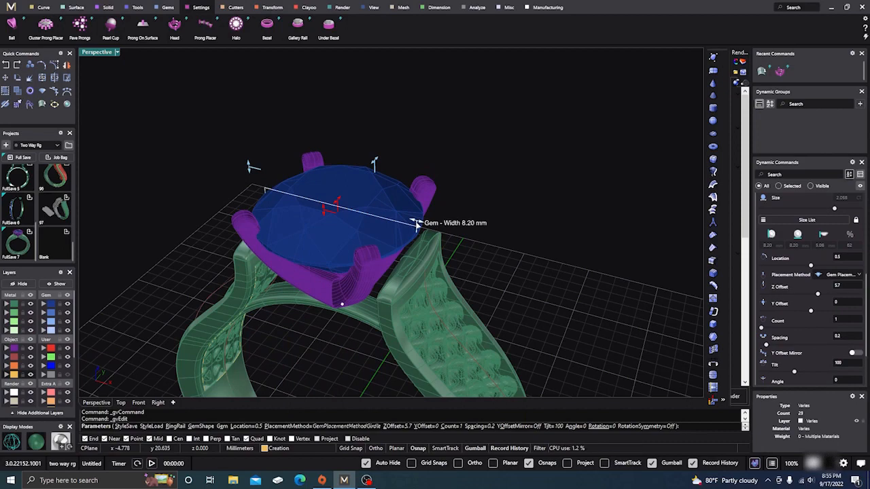
pyautogui.moveTo(471, 235); pyautogui.dragTo(511, 208, button='right')
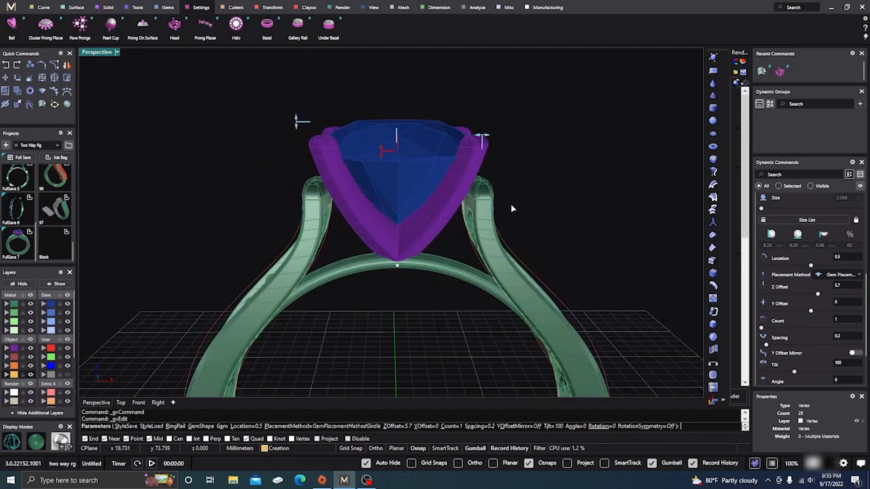
pyautogui.moveTo(363, 275); pyautogui.dragTo(360, 307, button='right')
pyautogui.rightClick(359, 307)
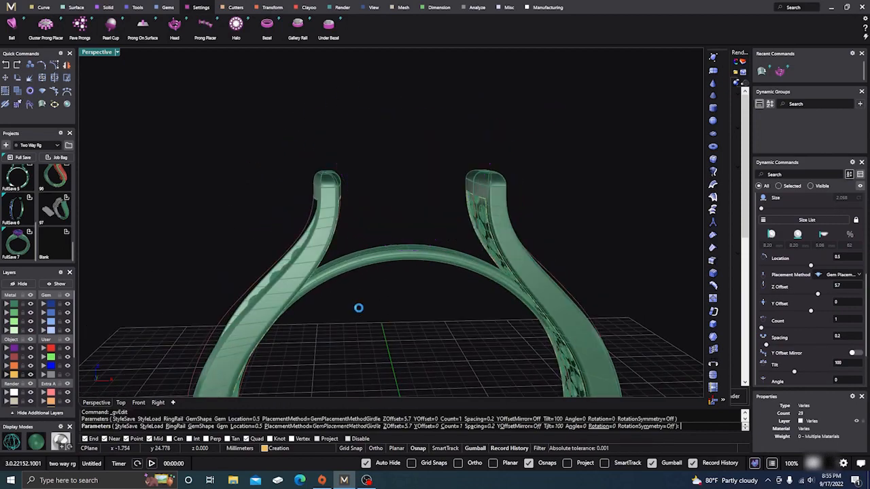
# Step: Make Cutting the current layer and hide the Creation layer that holds the construction curves
pyautogui.scroll(-10, 408, 297)
pyautogui.moveTo(450, 249); pyautogui.dragTo(376, 299, button='right')
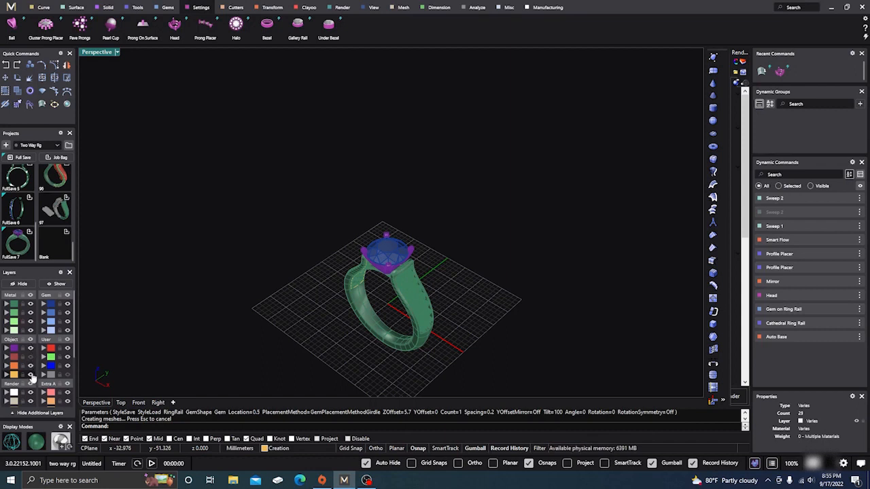
pyautogui.click(30, 375)
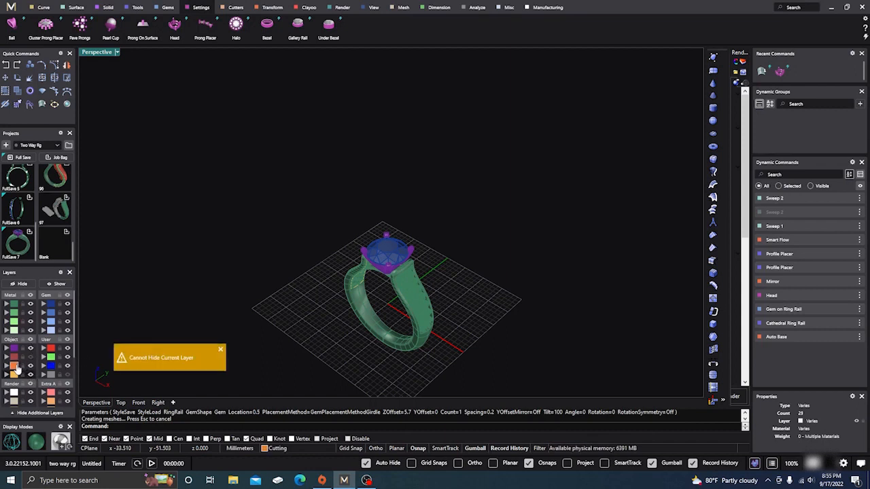
pyautogui.scroll(6, 390, 285)
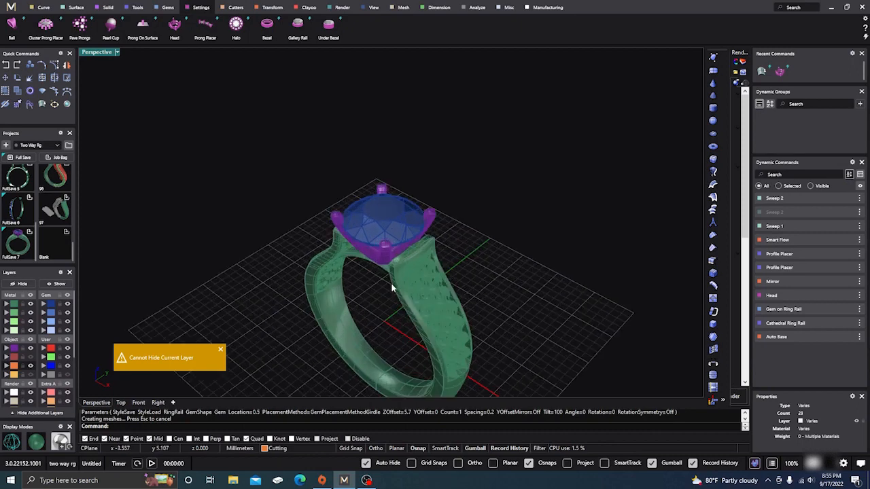
# Step: Display the ring in the rendered white metal mode and examine the patterned shoulders, head and center diamond
pyautogui.scroll(-4, 384, 291)
pyautogui.click(61, 442)
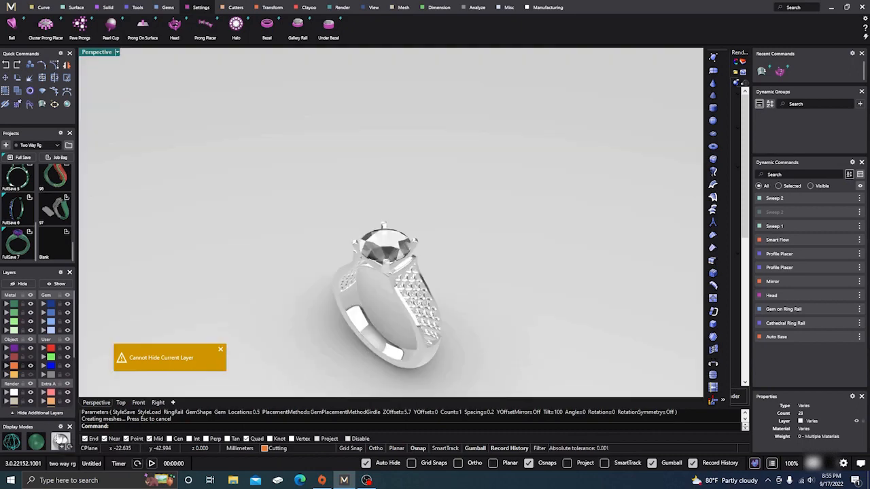
pyautogui.scroll(4, 416, 299)
pyautogui.moveTo(416, 299); pyautogui.dragTo(378, 282, button='right')
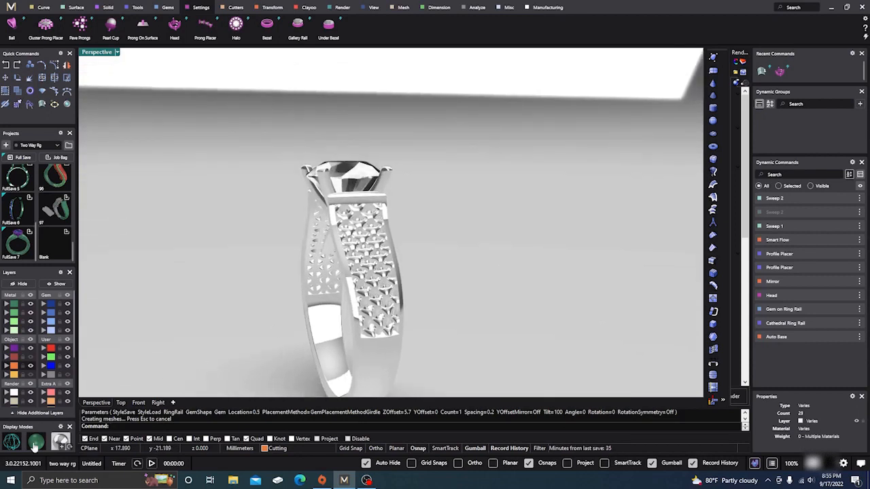
pyautogui.moveTo(266, 346); pyautogui.dragTo(214, 322, button='right')
pyautogui.scroll(4, 516, 254)
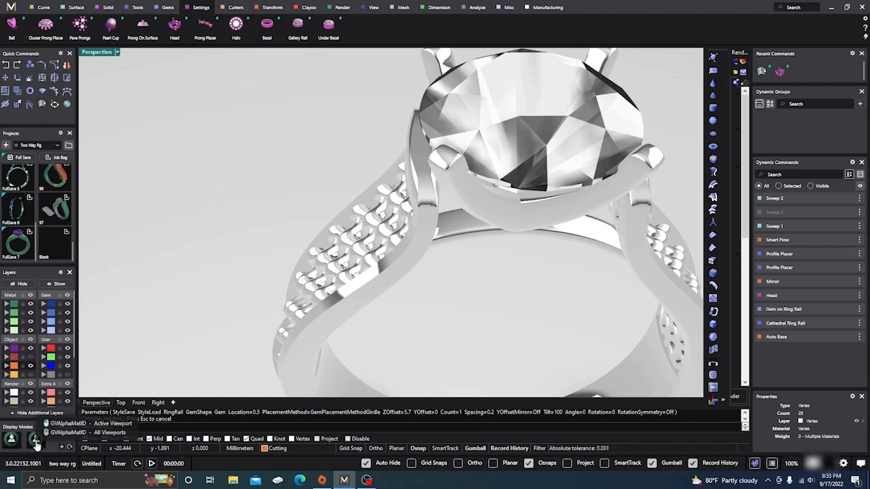
# Step: Display the ring as solid shaded layer colors and examine the woven pattern's openings from inside the band
pyautogui.click(10, 440)
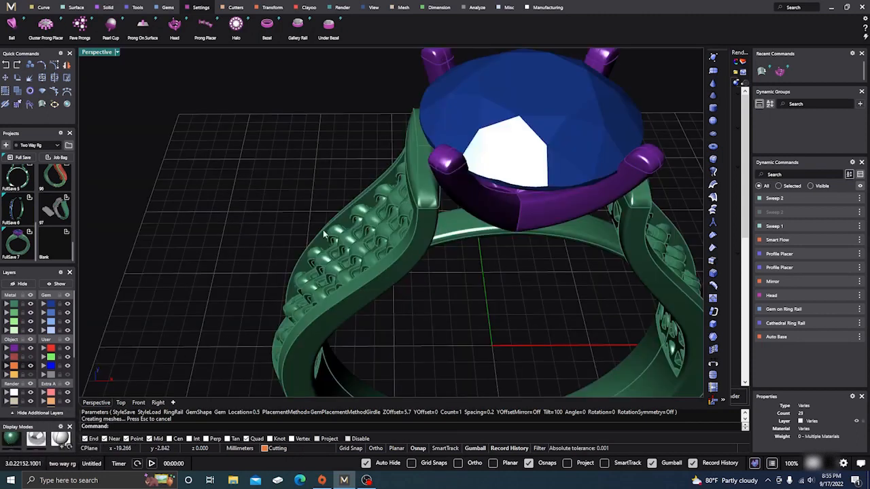
pyautogui.moveTo(325, 234); pyautogui.dragTo(396, 258, button='right')
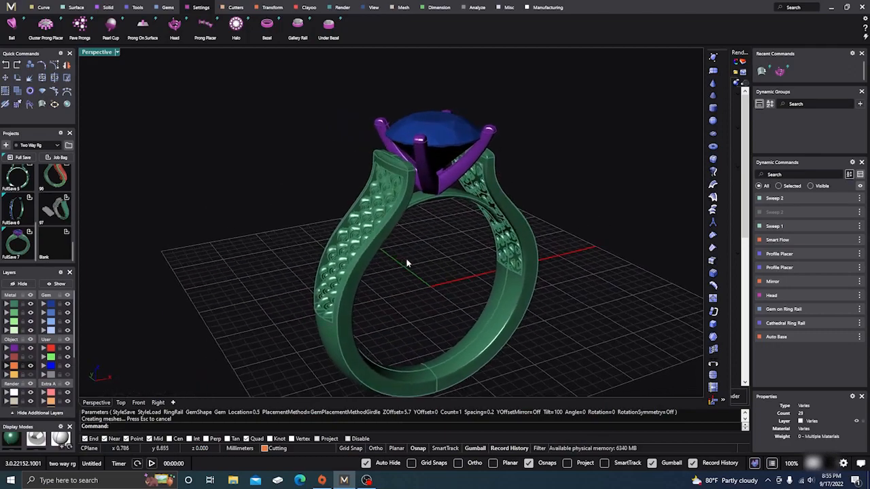
pyautogui.scroll(5, 510, 268)
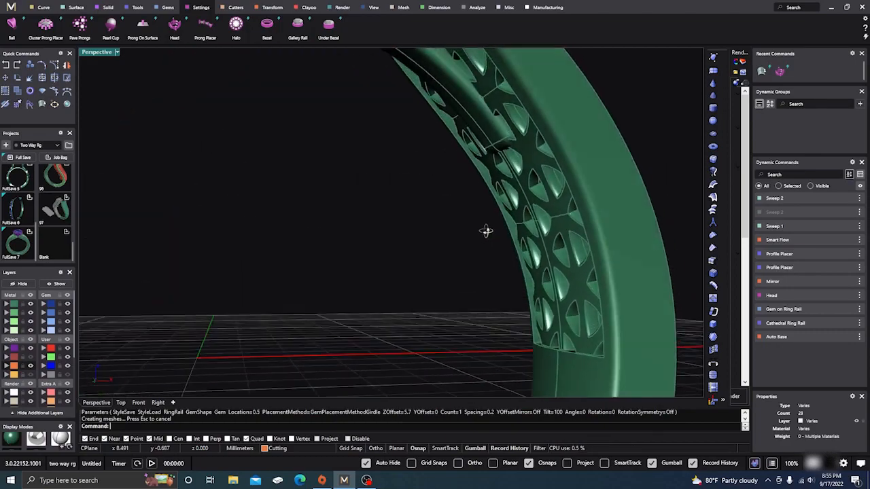
pyautogui.moveTo(485, 231); pyautogui.dragTo(394, 224, button='right')
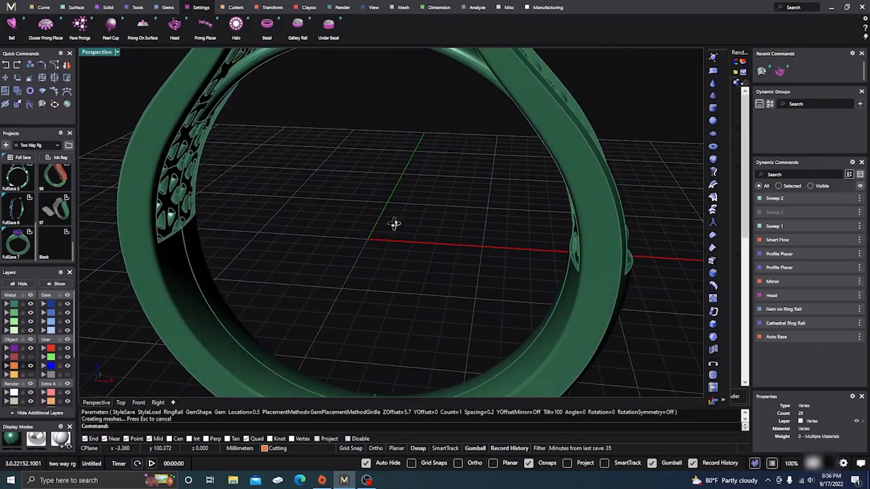
pyautogui.moveTo(310, 253); pyautogui.dragTo(380, 299, button='right')
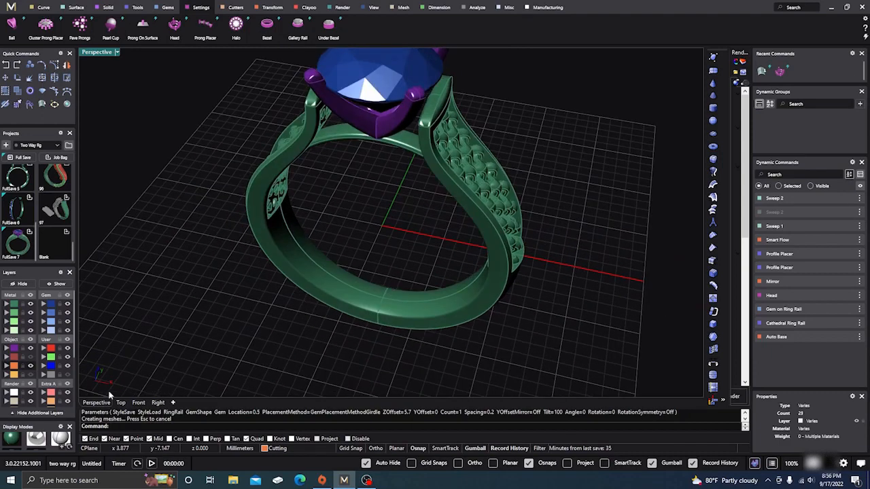
# Step: Display the ring in the light rendered mode with ground shadows and examine the finished design from several angles
pyautogui.click(38, 439)
pyautogui.scroll(-3, 353, 351)
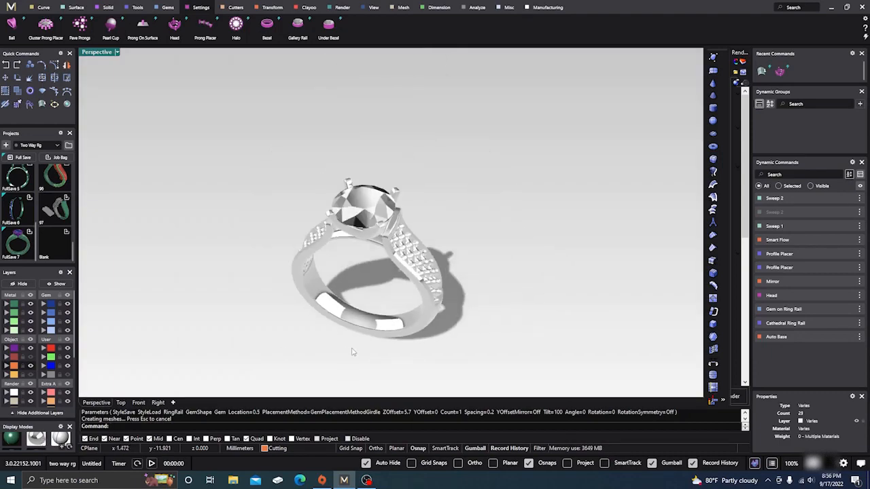
pyautogui.moveTo(353, 352)
pyautogui.mouseDown(button='right')
pyautogui.moveTo(317, 316)
pyautogui.moveTo(290, 315)
pyautogui.moveTo(301, 307)
pyautogui.moveTo(408, 313)
pyautogui.mouseUp(button='right')
pyautogui.scroll(3, 312, 285)
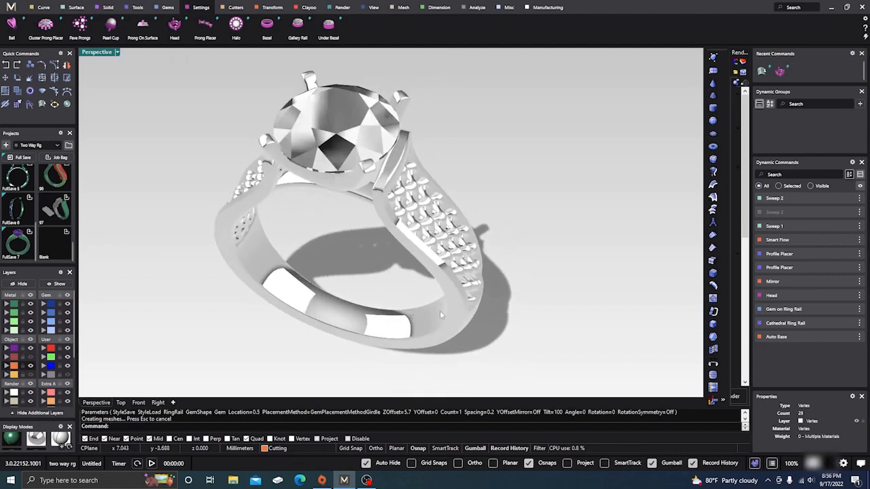
pyautogui.scroll(-3, 408, 313)
pyautogui.moveTo(455, 342); pyautogui.dragTo(449, 338, button='right')
pyautogui.scroll(5, 396, 286)
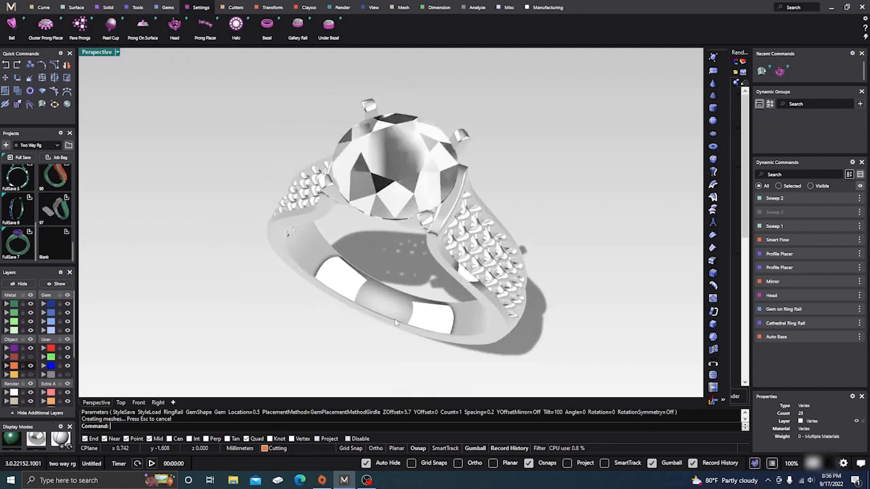
pyautogui.moveTo(393, 319); pyautogui.dragTo(365, 285, button='right')
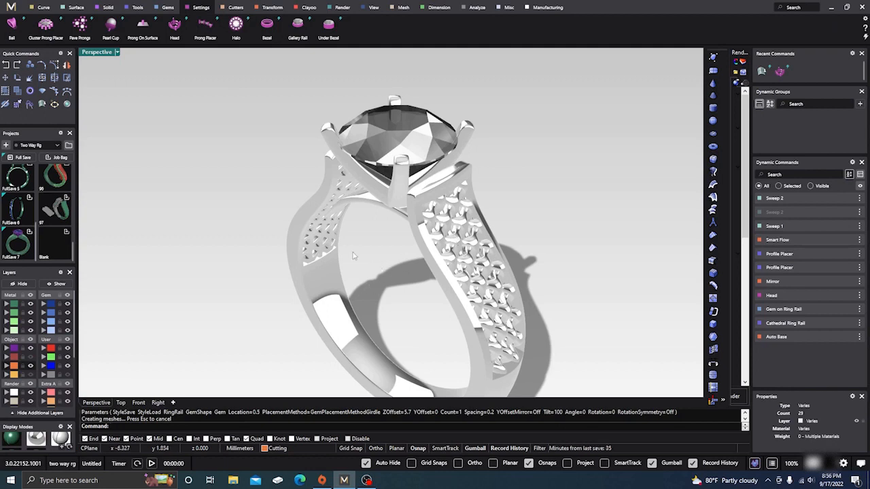
pyautogui.scroll(-2, 452, 262)
pyautogui.moveTo(452, 262); pyautogui.dragTo(339, 268, button='right')
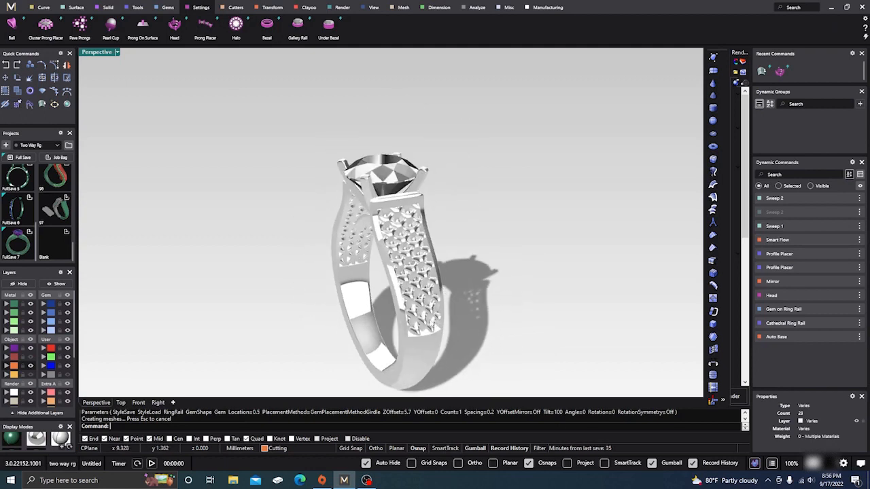
pyautogui.moveTo(367, 320); pyautogui.dragTo(386, 333, button='right')
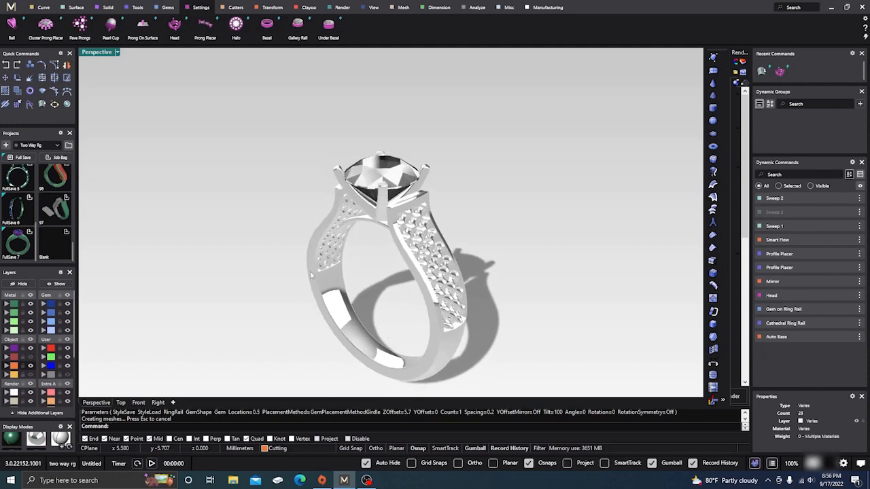